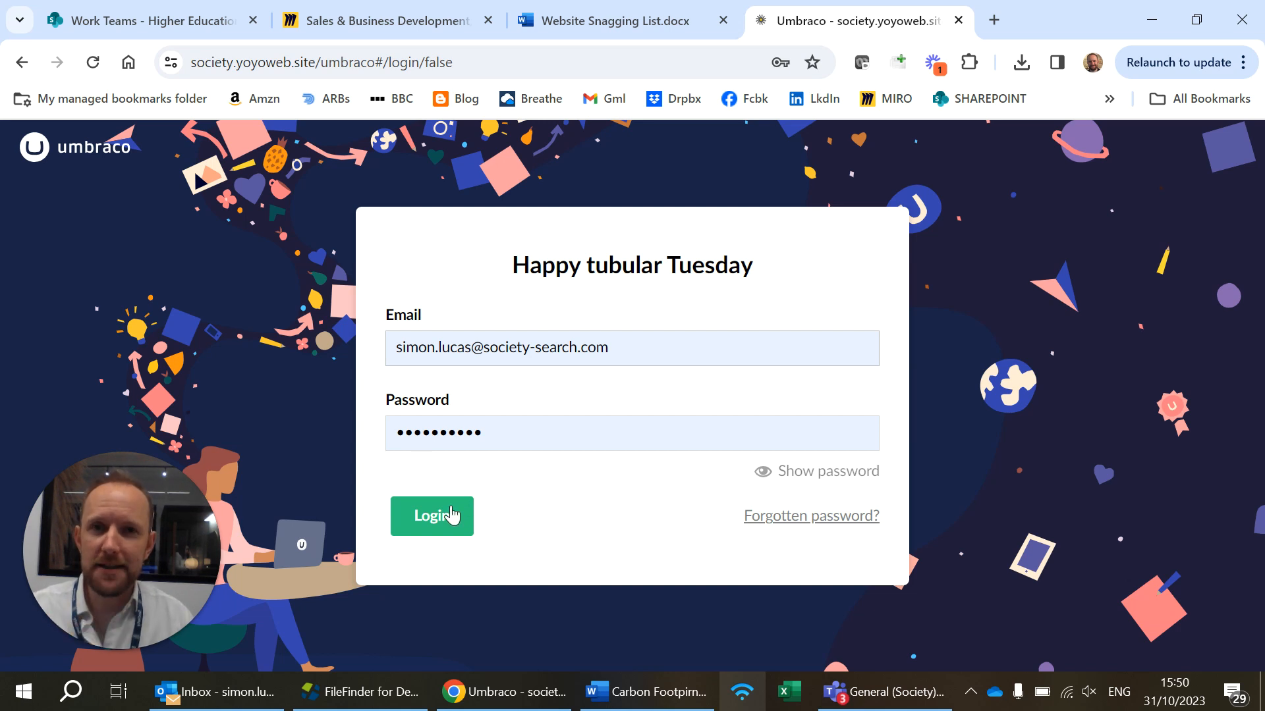
# Log in to the Umbraco back office with the prefilled credentials and expand the Home node in the content tree
pyautogui.click(447, 526)
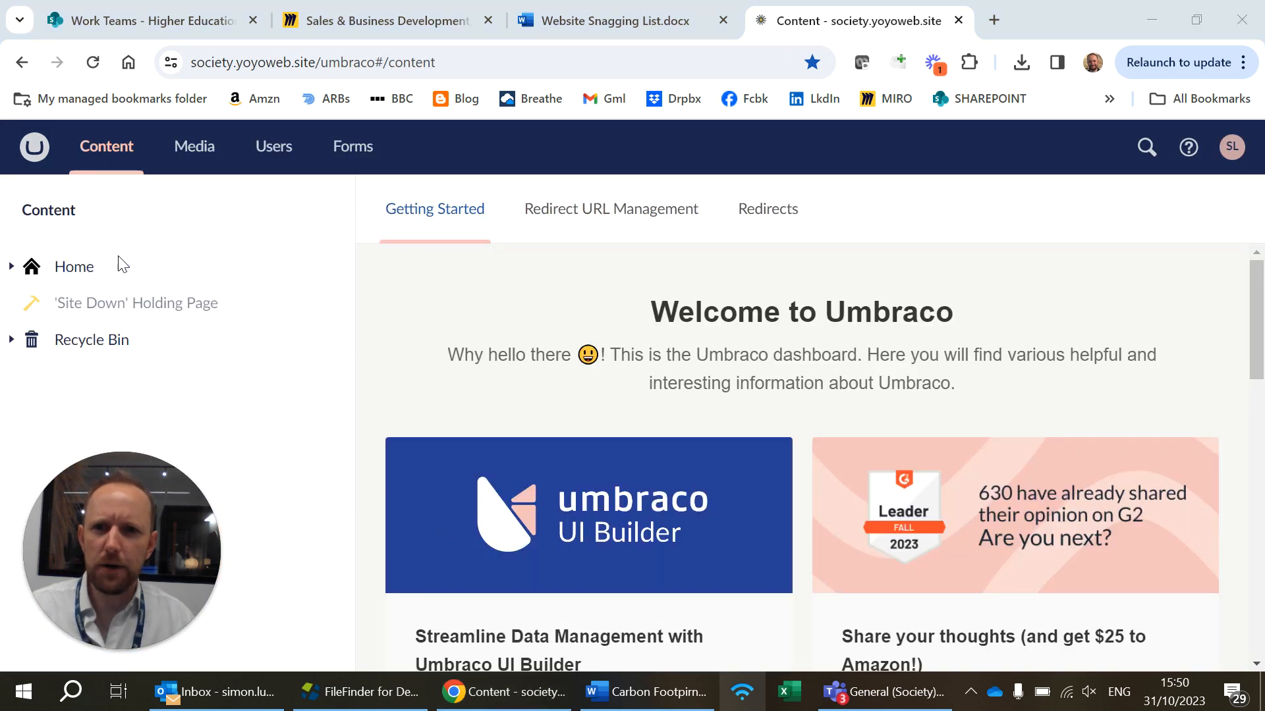
pyautogui.click(1152, 21)
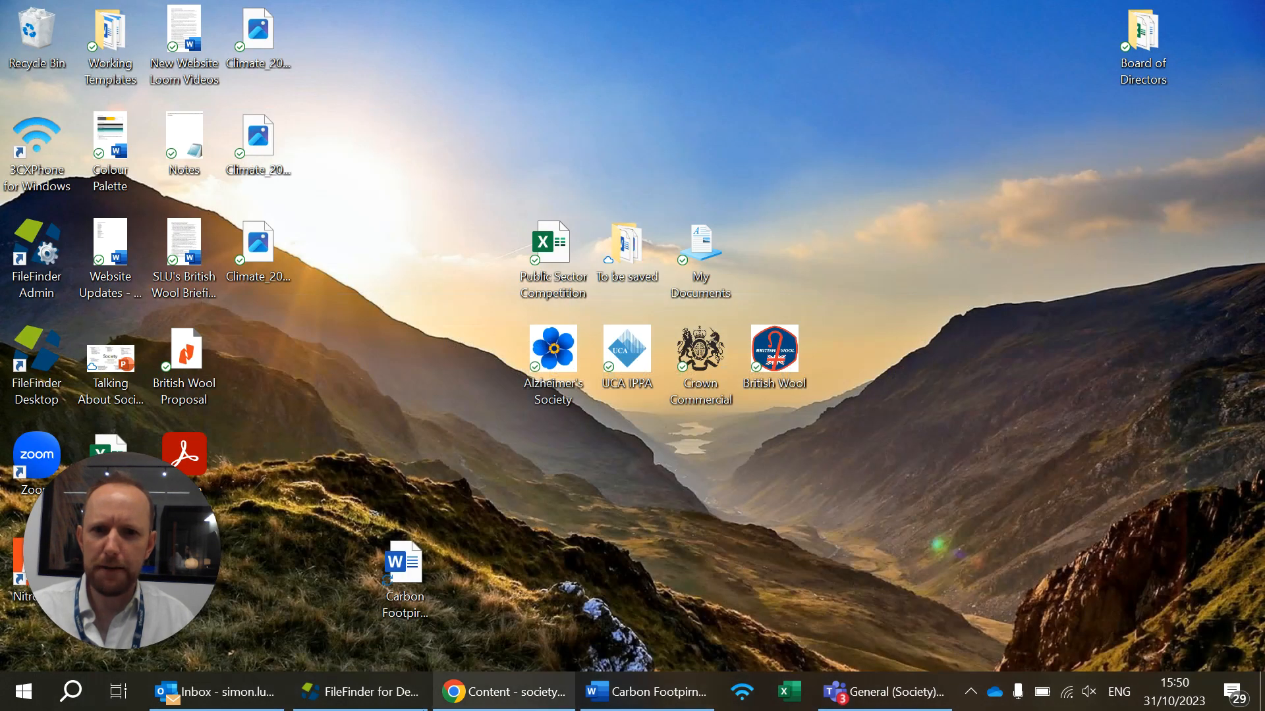
pyautogui.click(491, 699)
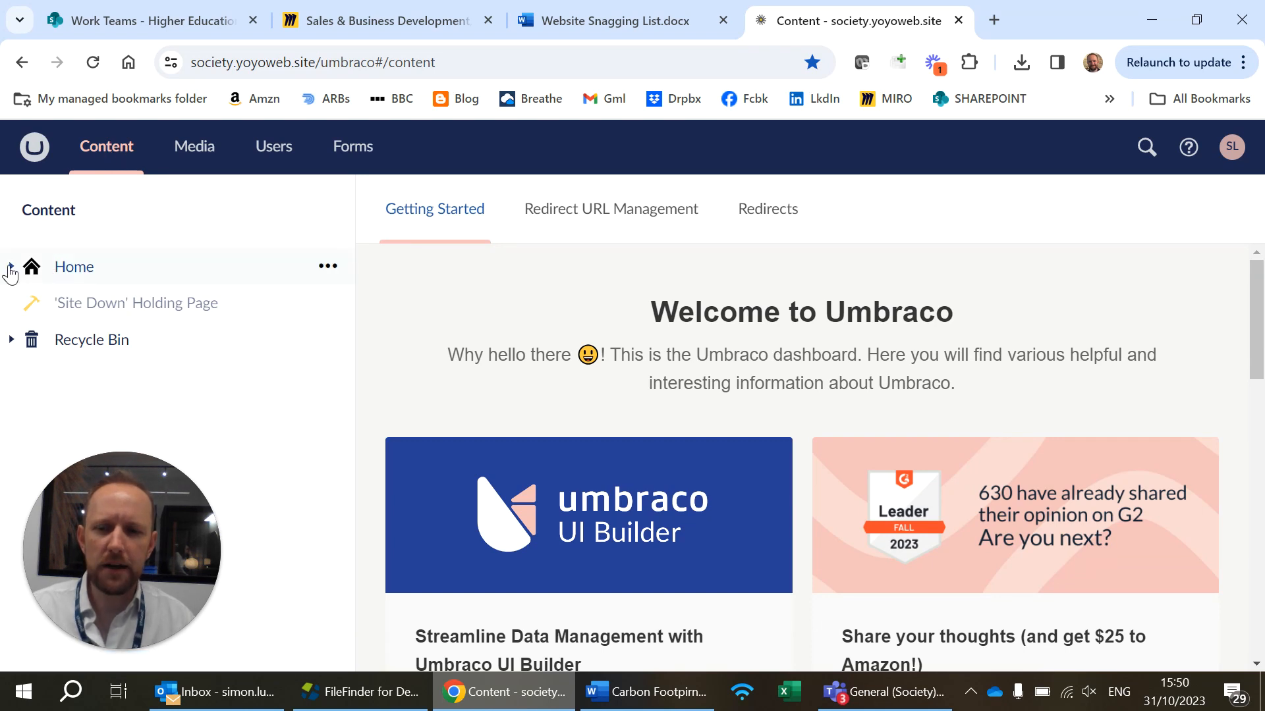
pyautogui.click(10, 267)
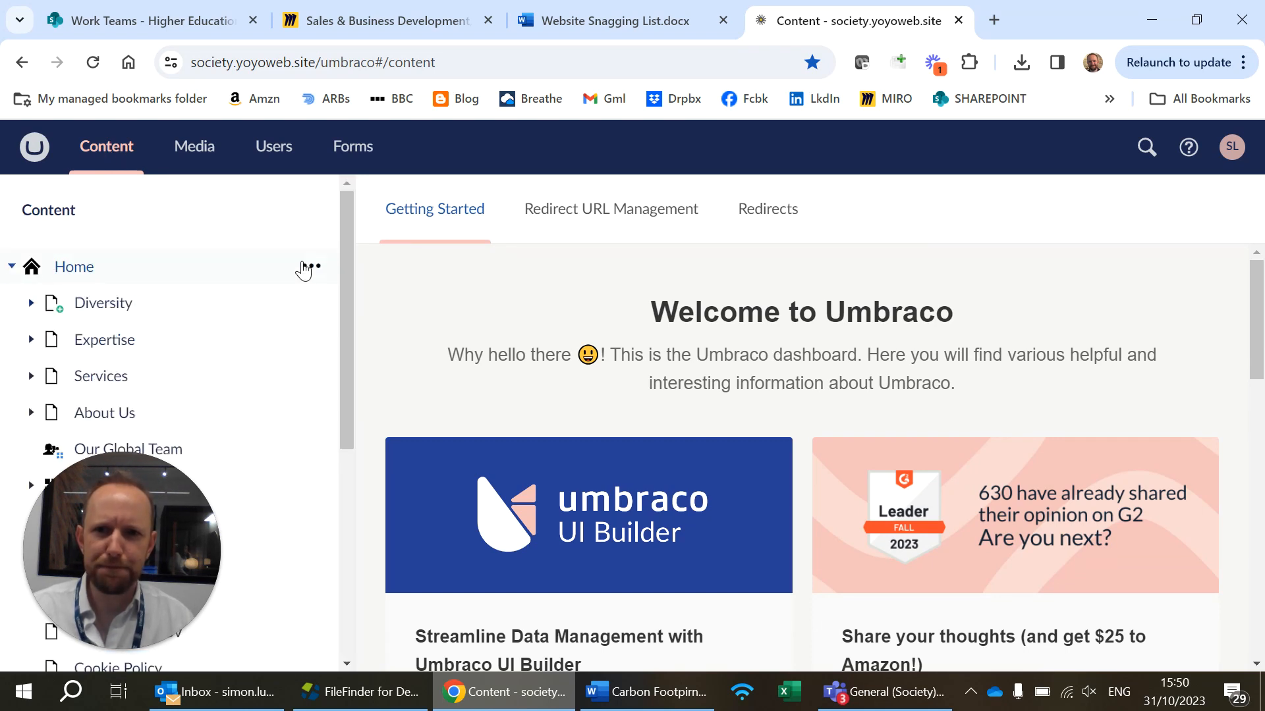
pyautogui.moveTo(350, 289)
pyautogui.mouseDown()
pyautogui.moveTo(352, 522)
pyautogui.moveTo(358, 287)
pyautogui.mouseUp()
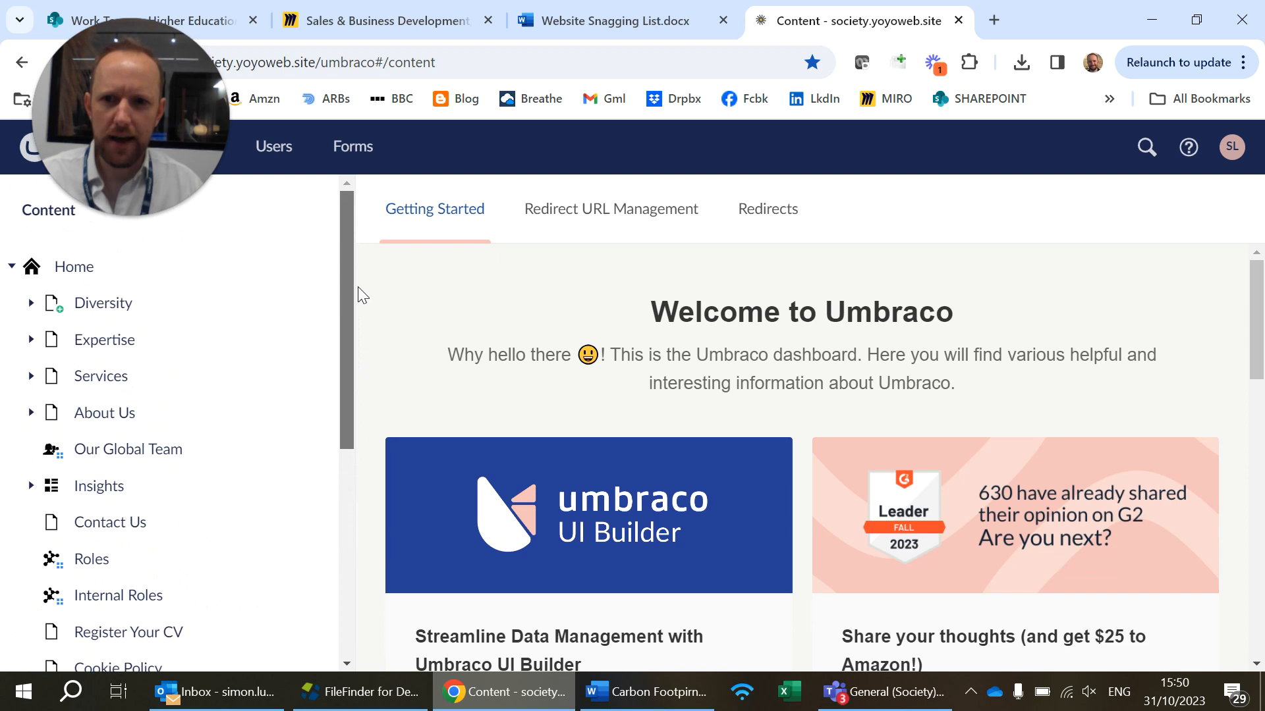
# Open the Insights page for editing and expand its subsections in the content tree
pyautogui.click(99, 486)
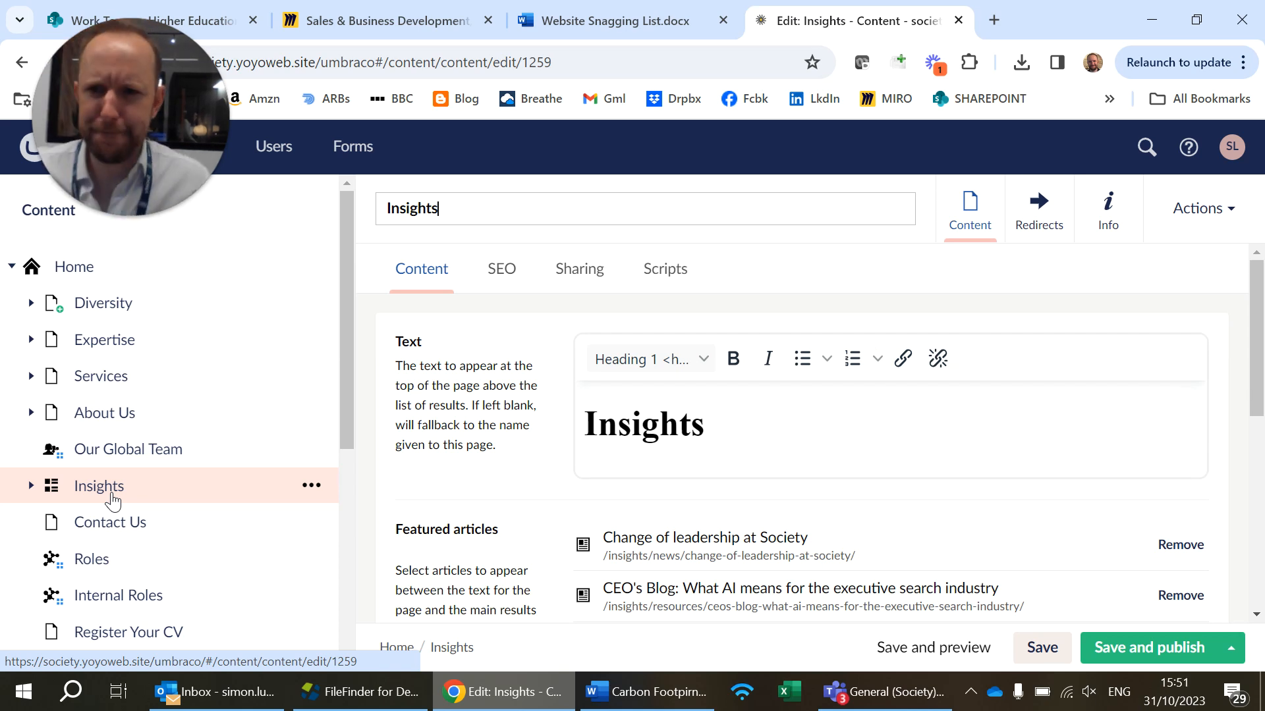
pyautogui.click(31, 486)
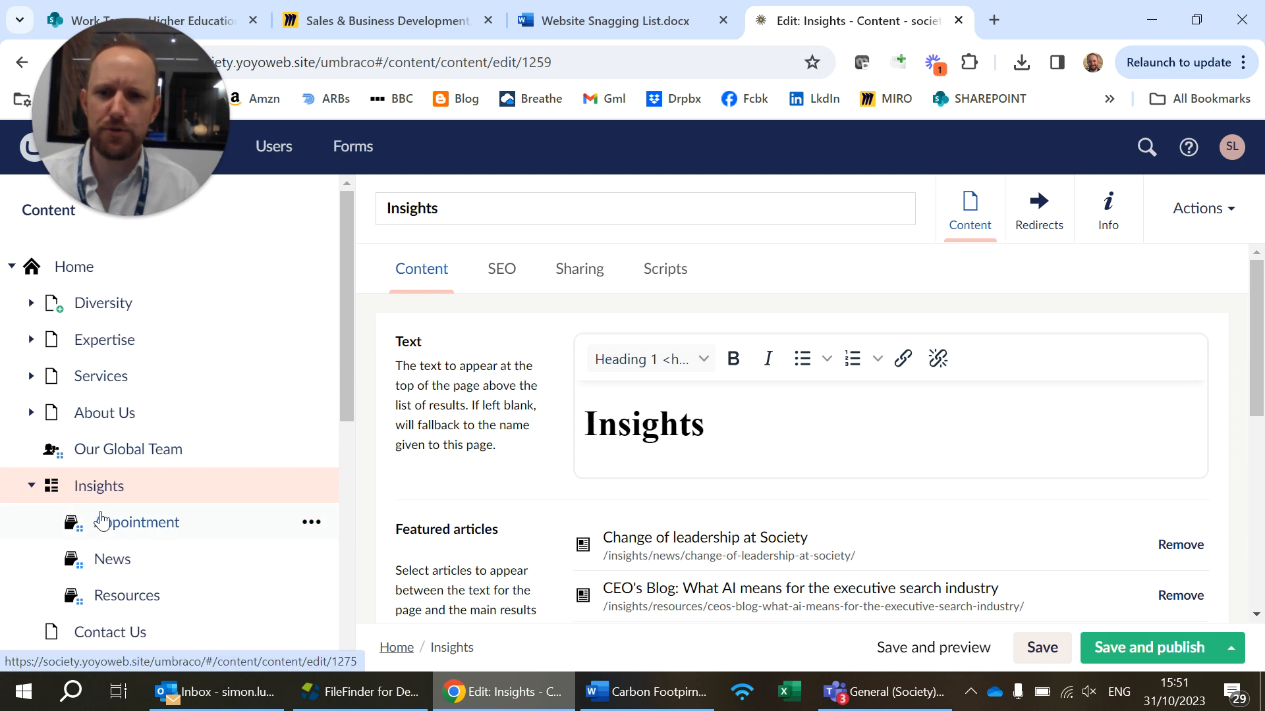
pyautogui.scroll(-2, 100, 560)
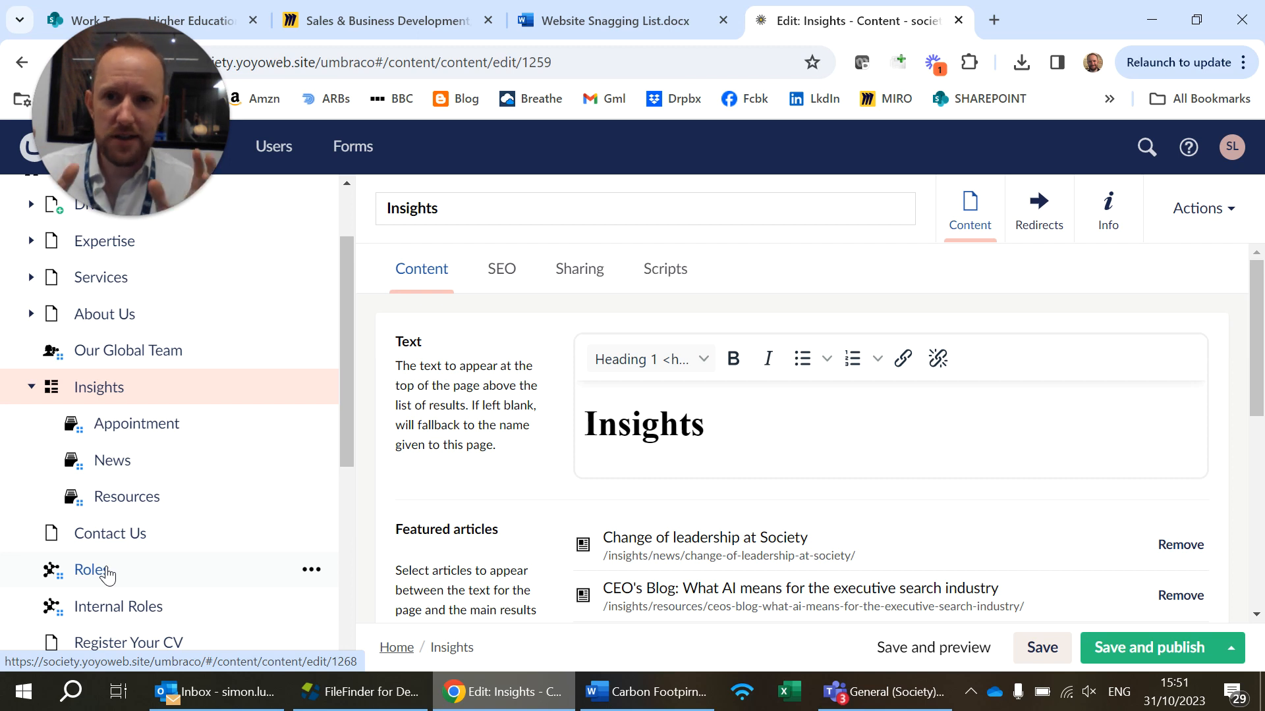
# Look through the existing article lists in the Appointment and News sections under Insights
pyautogui.click(129, 429)
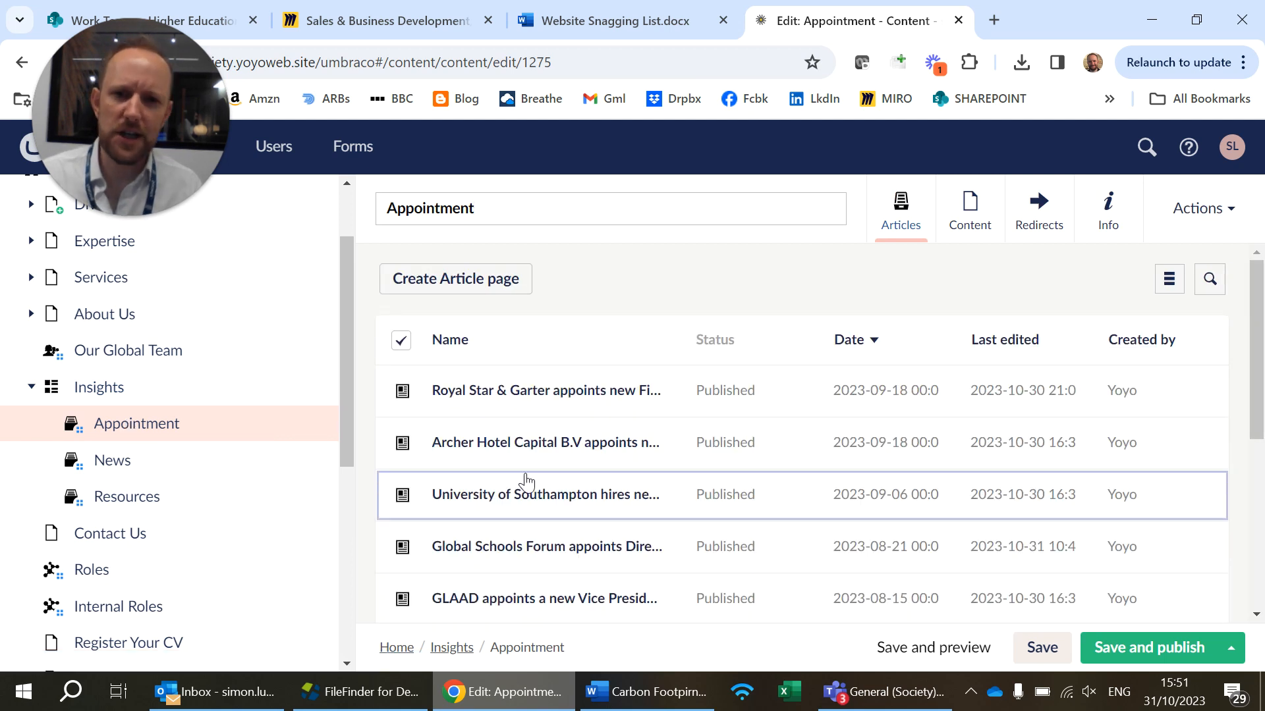
pyautogui.scroll(-5, 524, 481)
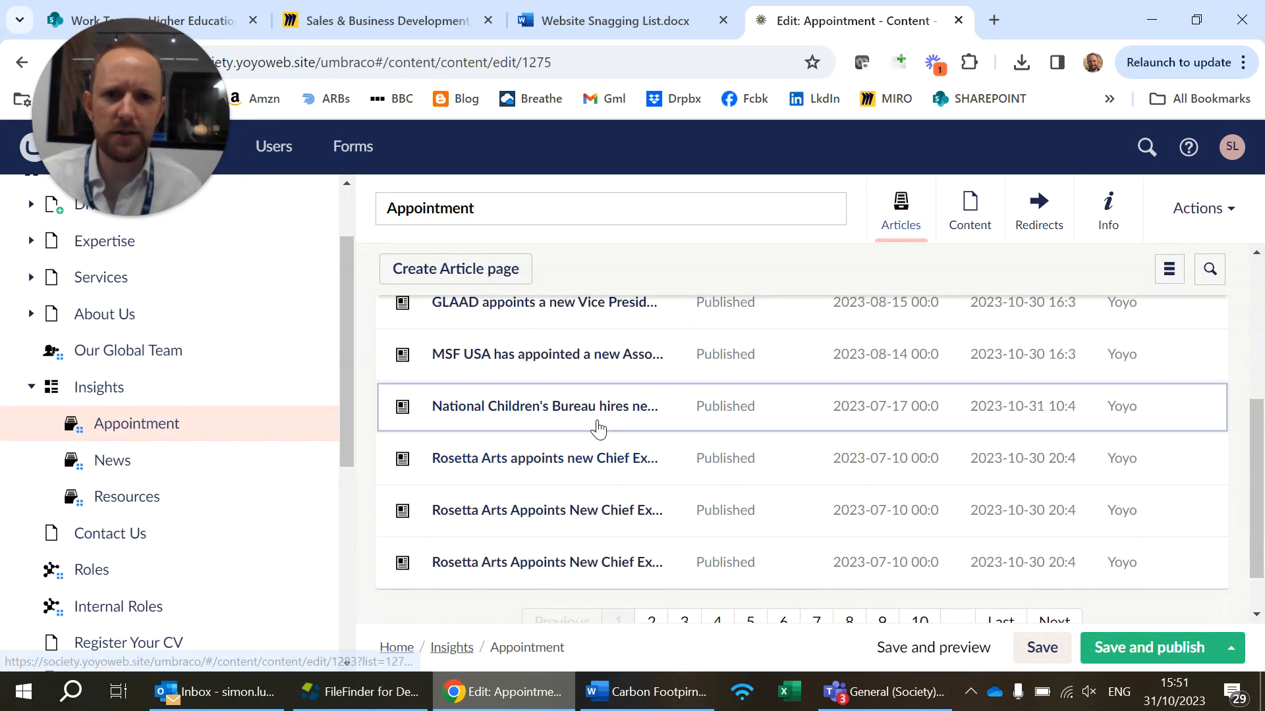
pyautogui.scroll(3, 596, 425)
pyautogui.scroll(2, 598, 430)
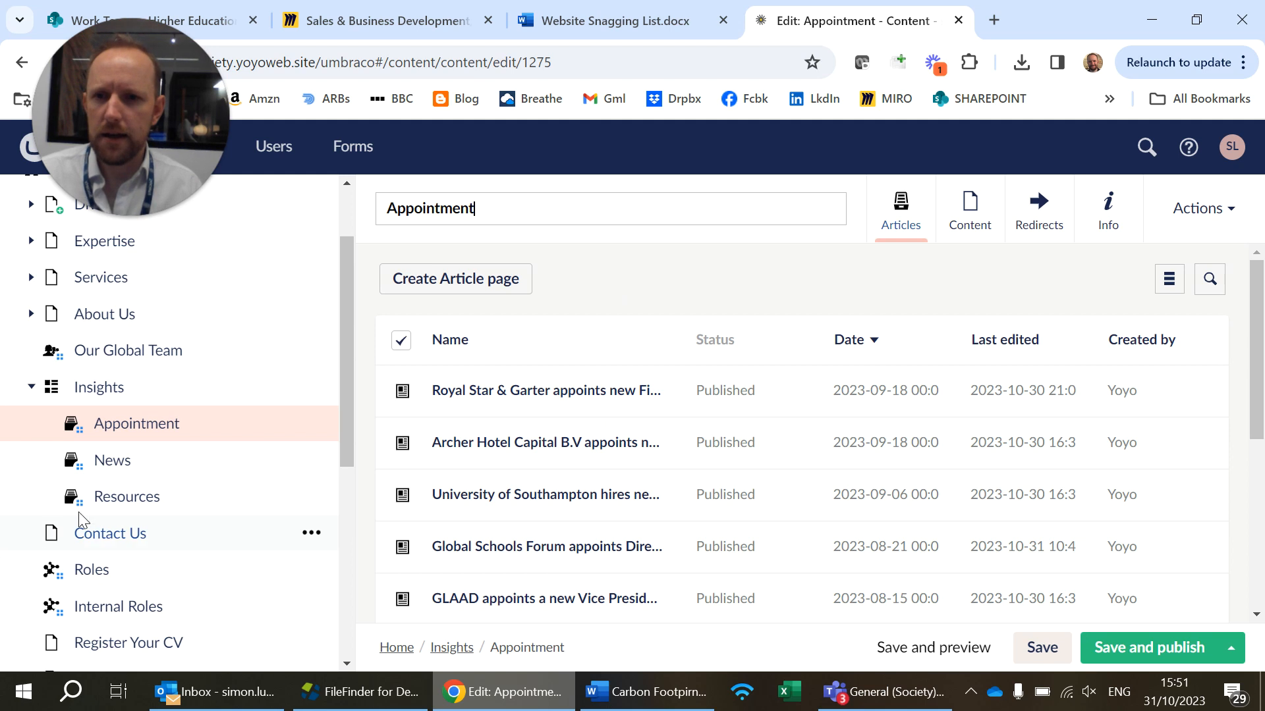
pyautogui.click(140, 475)
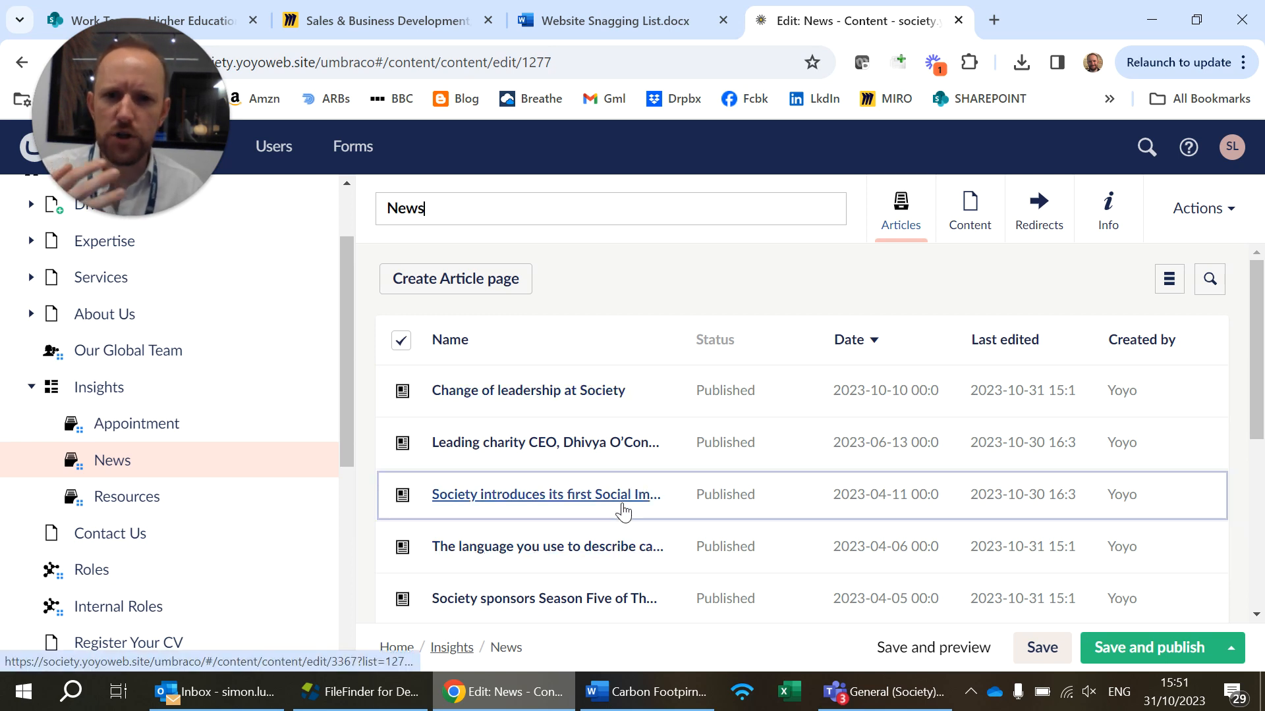
pyautogui.scroll(-2, 621, 521)
pyautogui.scroll(-2, 622, 510)
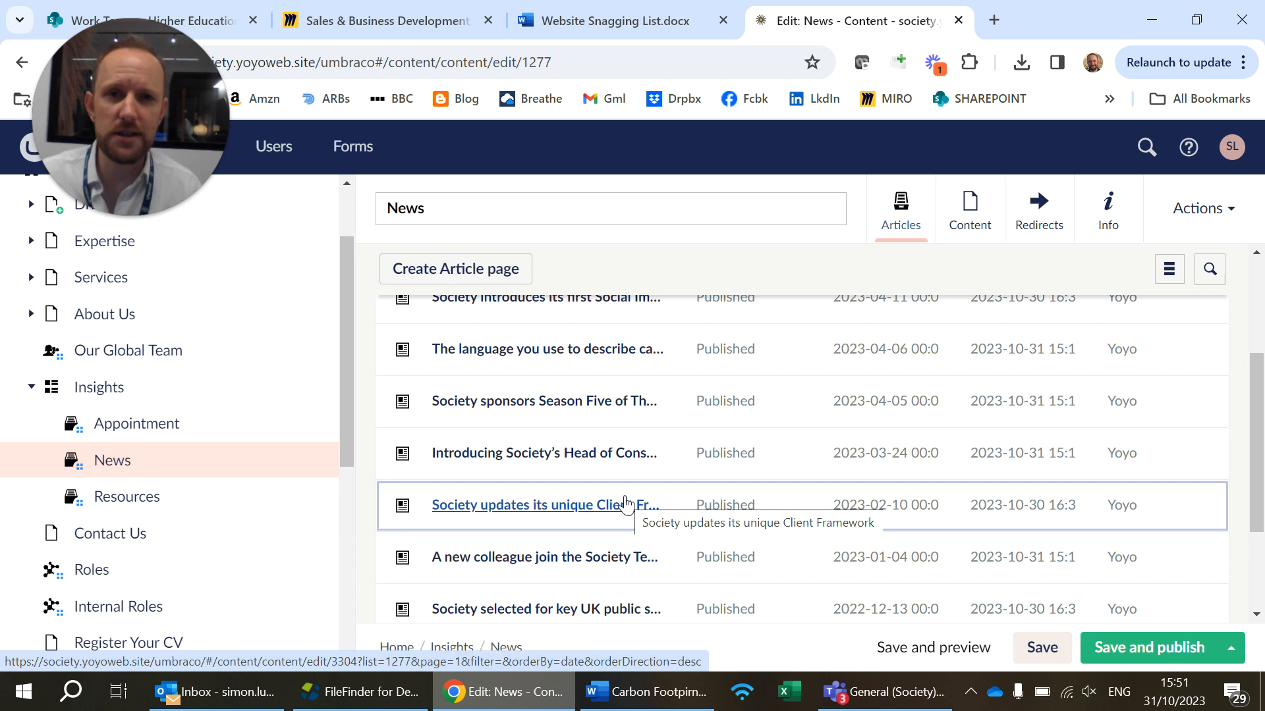
# Show the Resources article list, view the carbon footprint article in Word, and return to Umbraco in Chrome
pyautogui.click(165, 508)
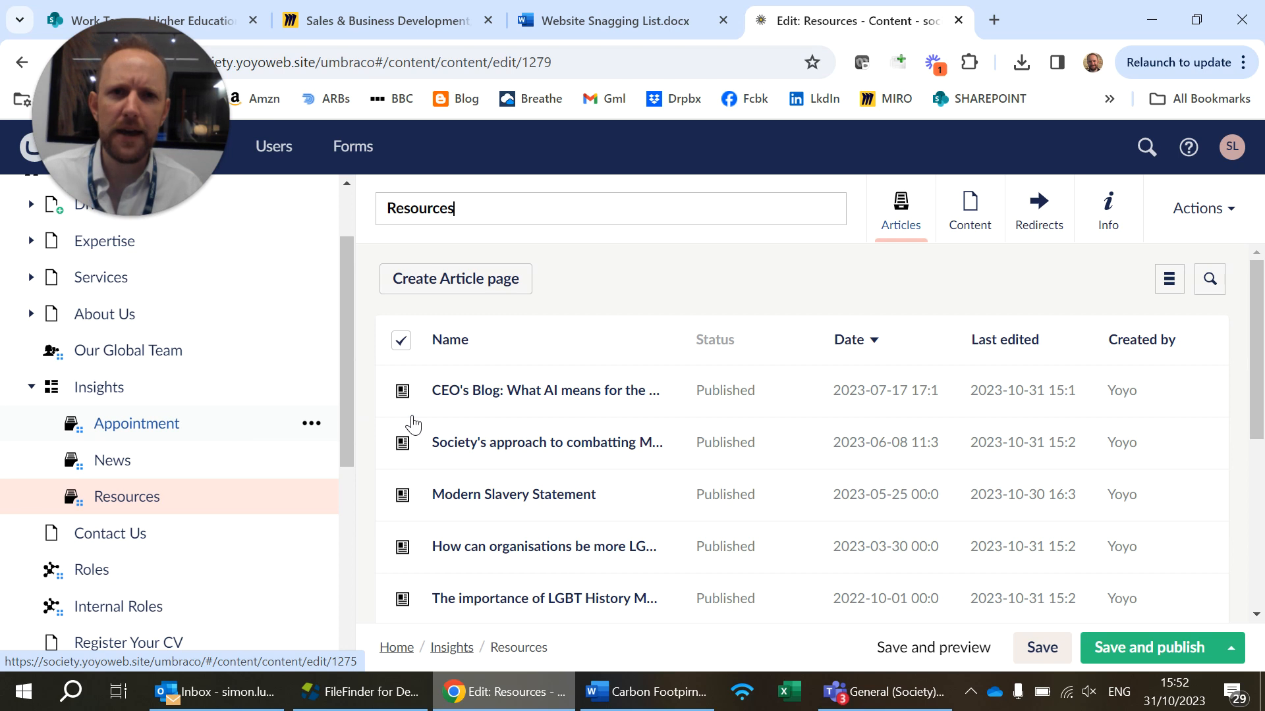
pyautogui.click(625, 704)
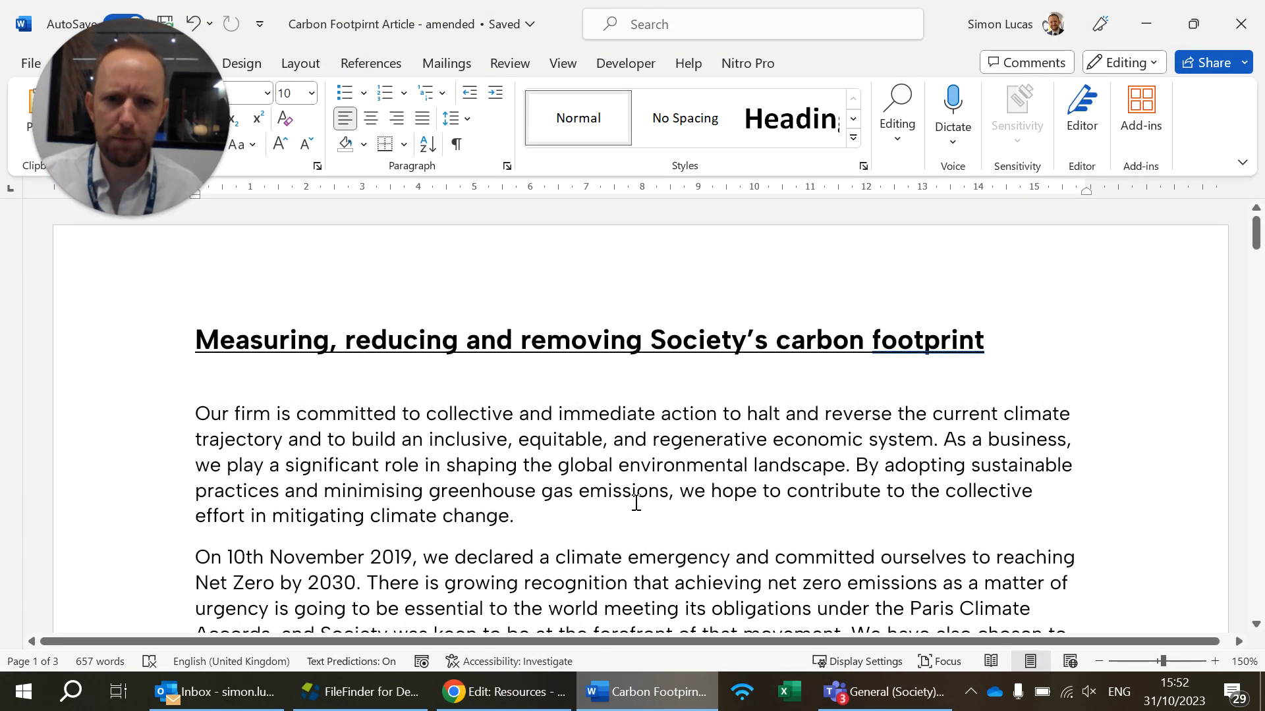
pyautogui.click(506, 696)
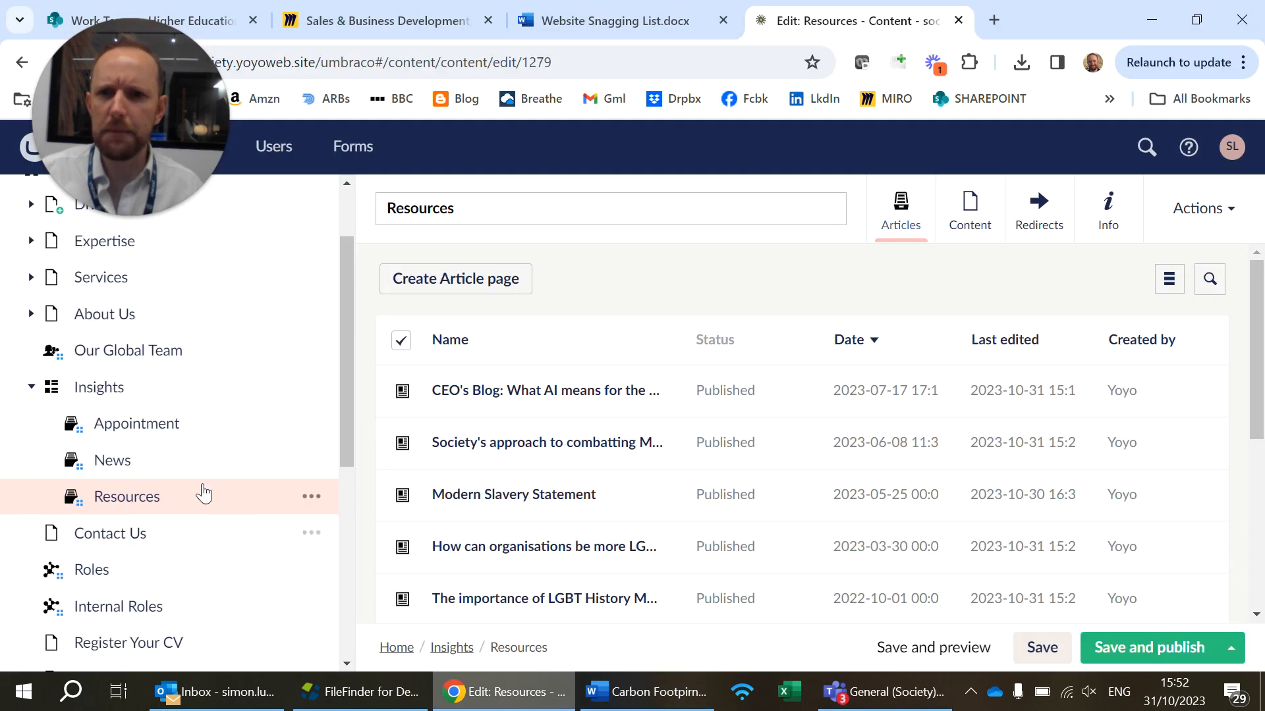
# Create a new article page in the News section and set its publication date to 2023-10-31
pyautogui.click(175, 464)
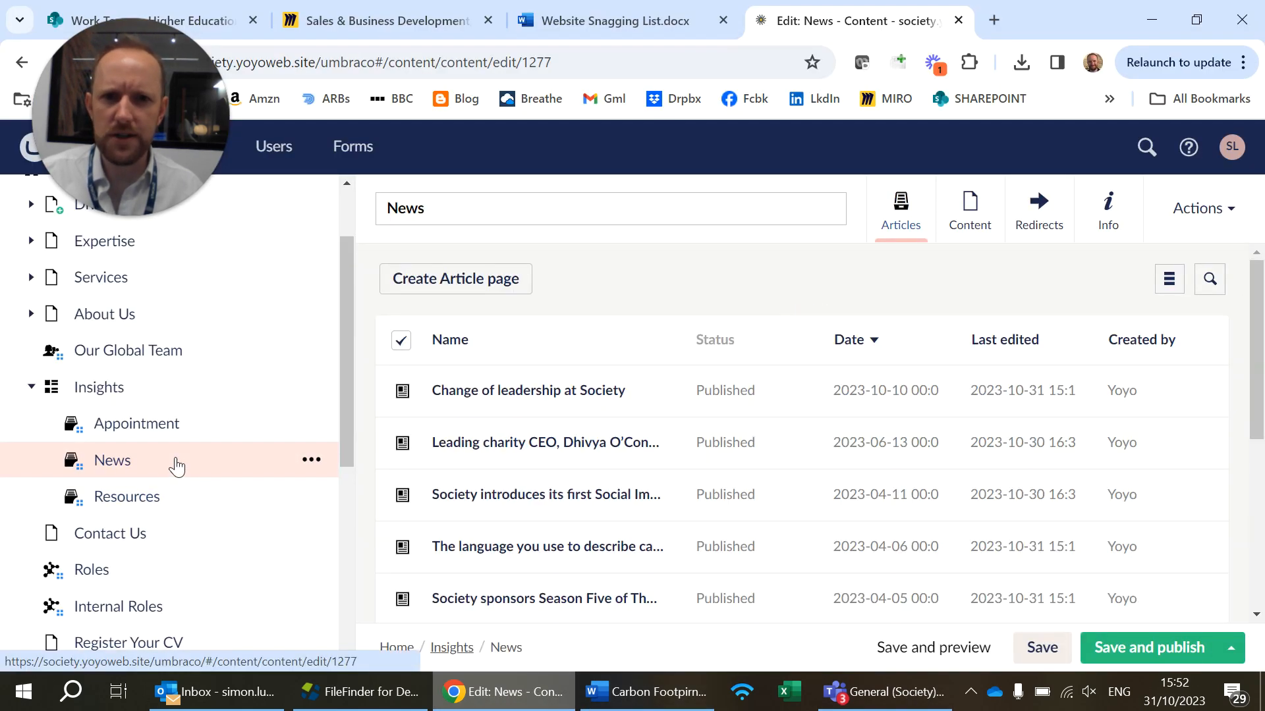
pyautogui.click(465, 280)
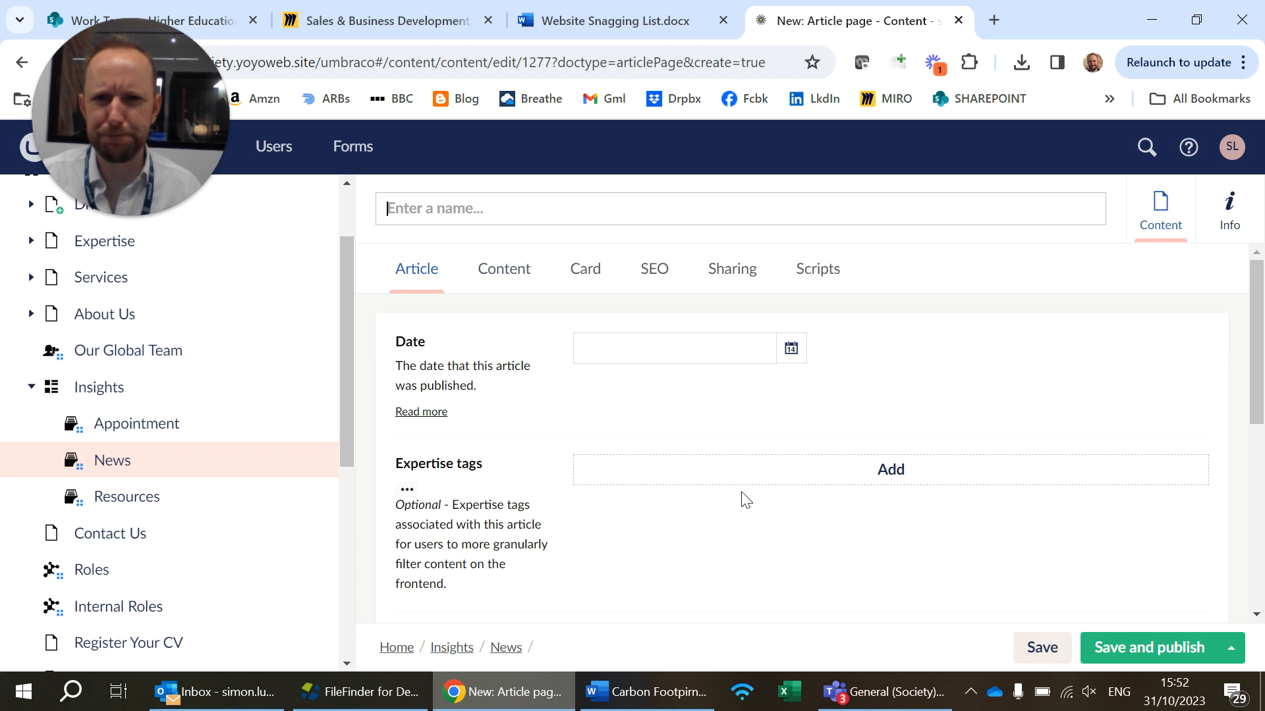
pyautogui.click(751, 353)
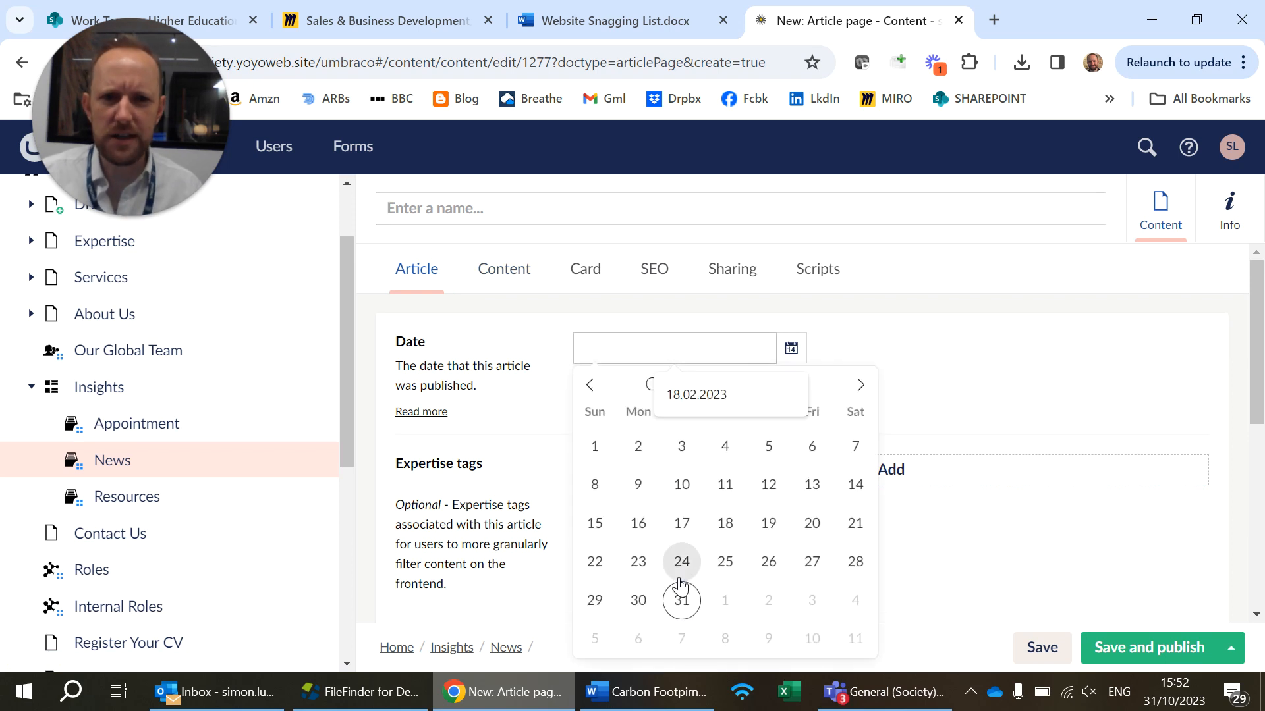
pyautogui.click(683, 602)
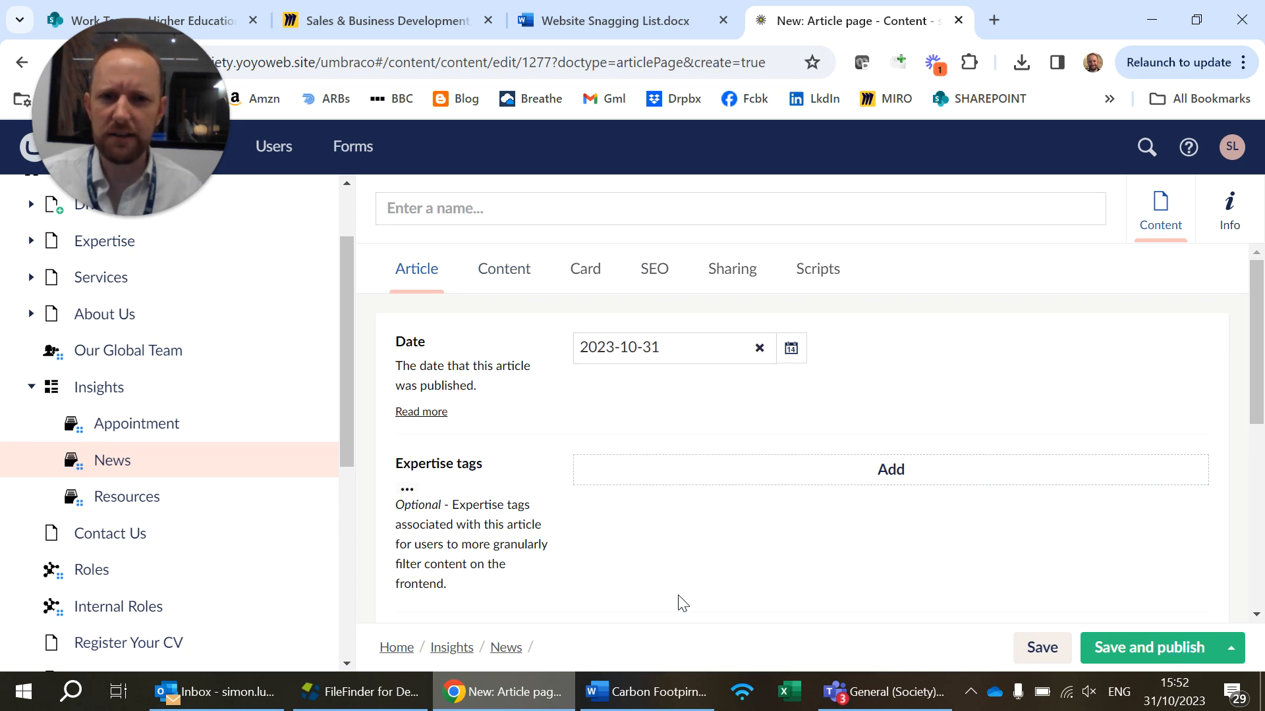
# Try the Chief Executive Appointments and Higher Education expertise tags for the article, and close the picker without submitting
pyautogui.scroll(-2, 729, 467)
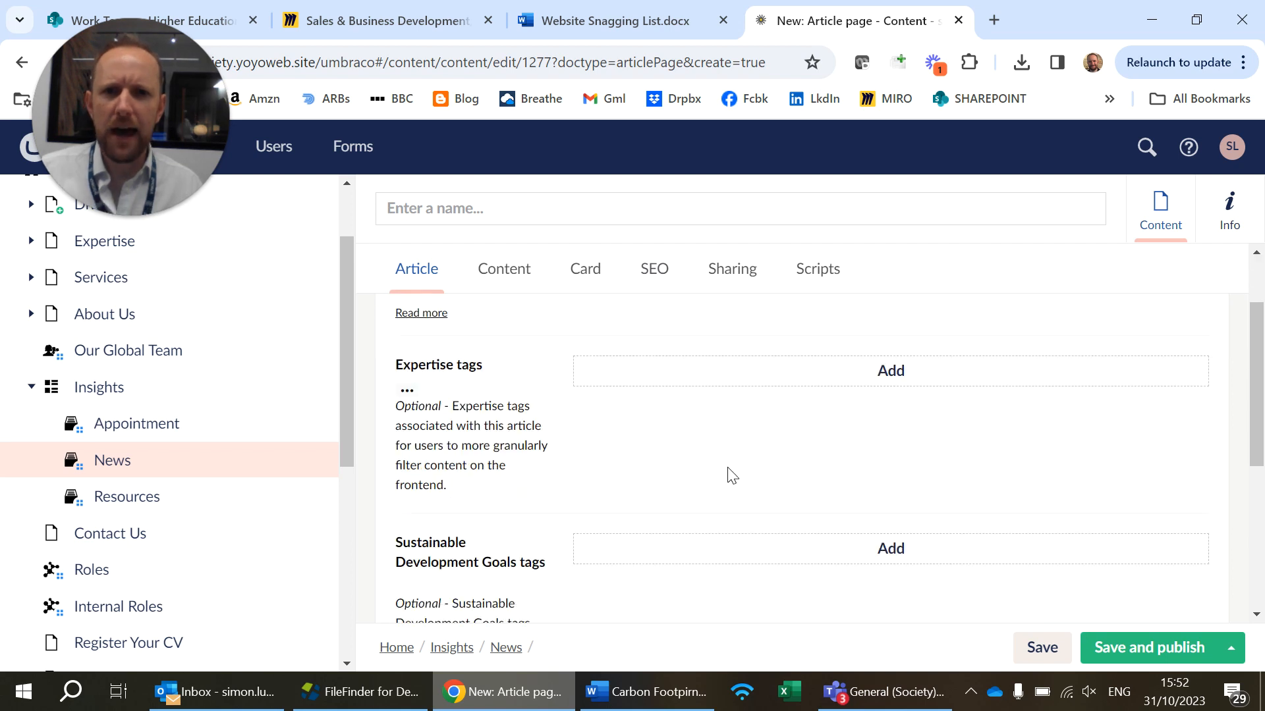
pyautogui.scroll(-3, 751, 432)
pyautogui.scroll(5, 751, 437)
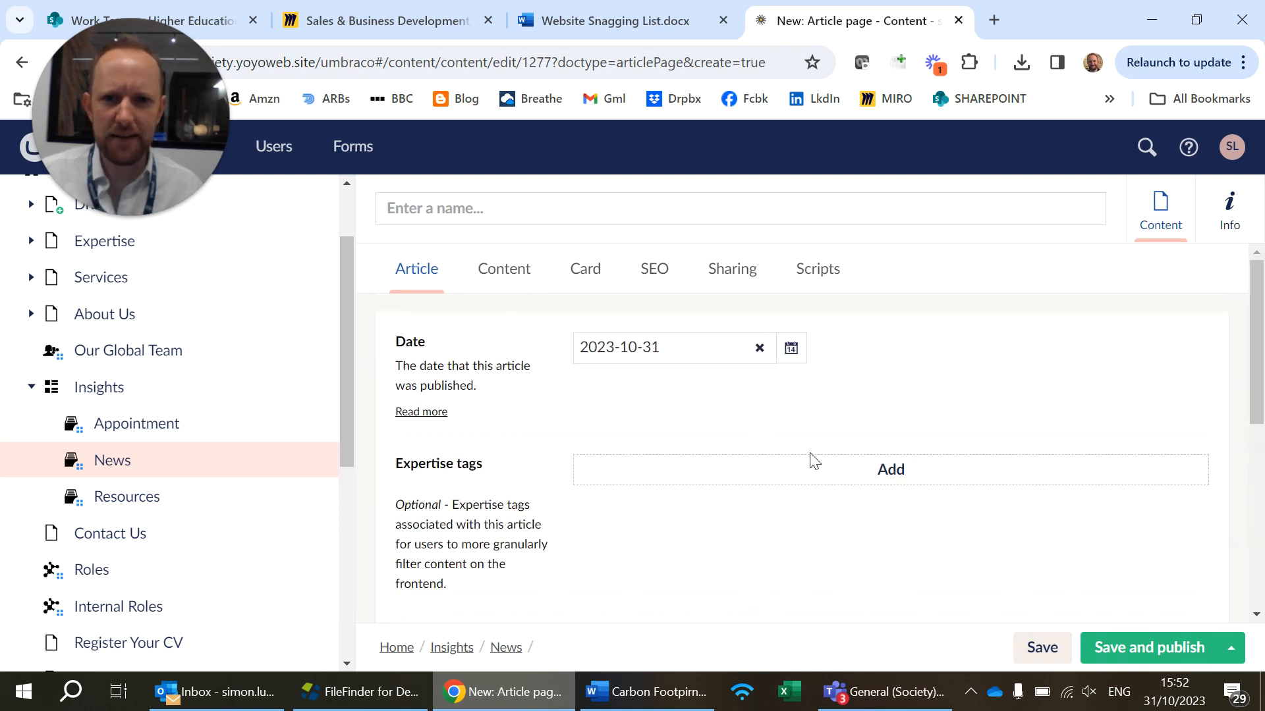
pyautogui.click(830, 482)
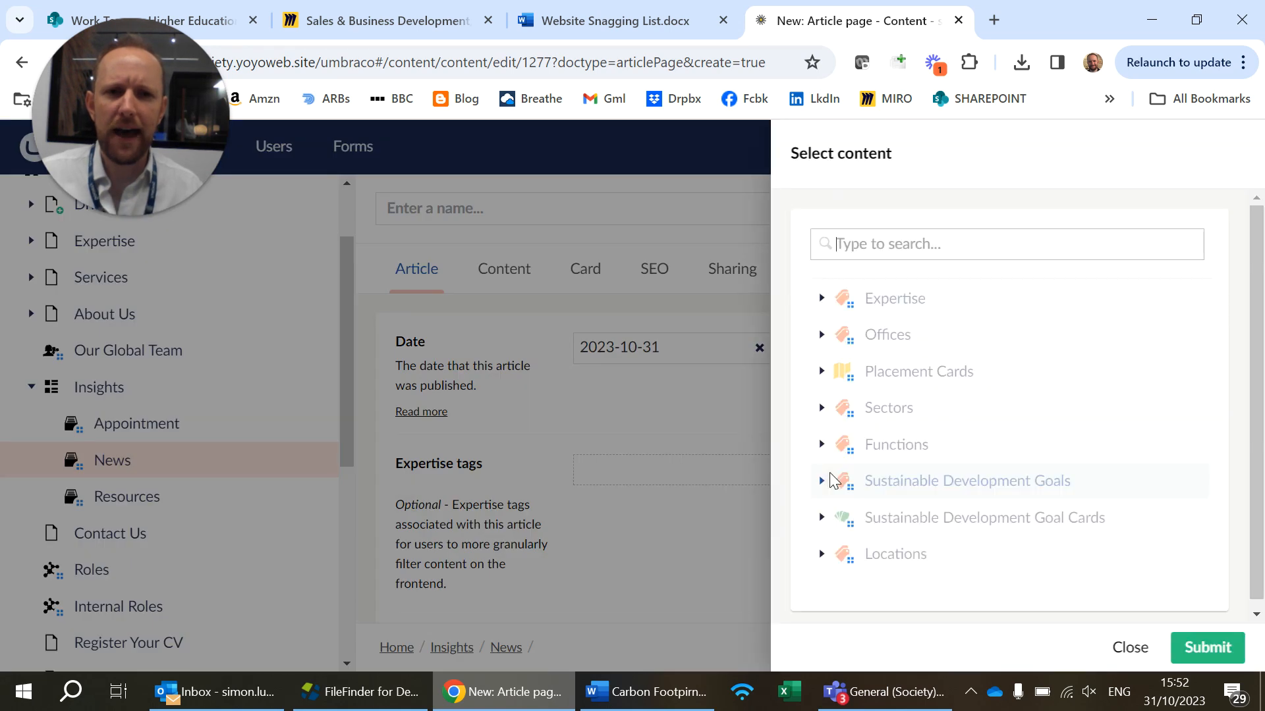
pyautogui.click(820, 298)
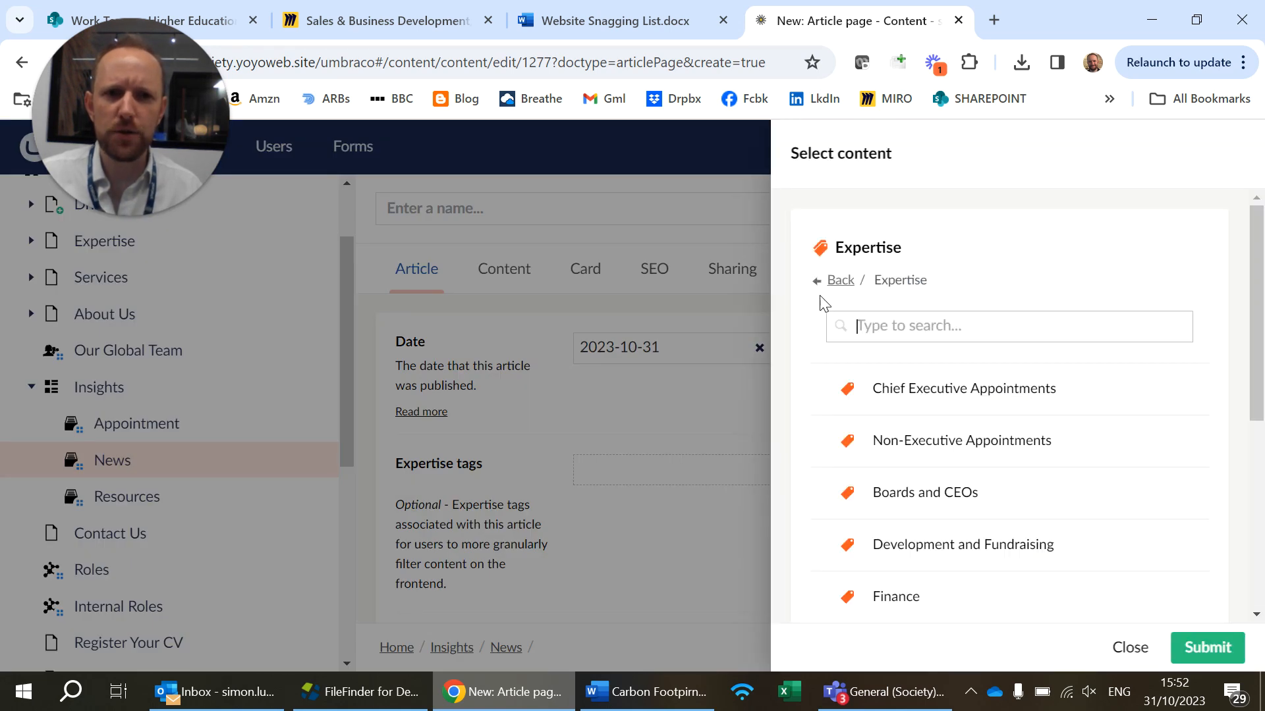
pyautogui.click(927, 395)
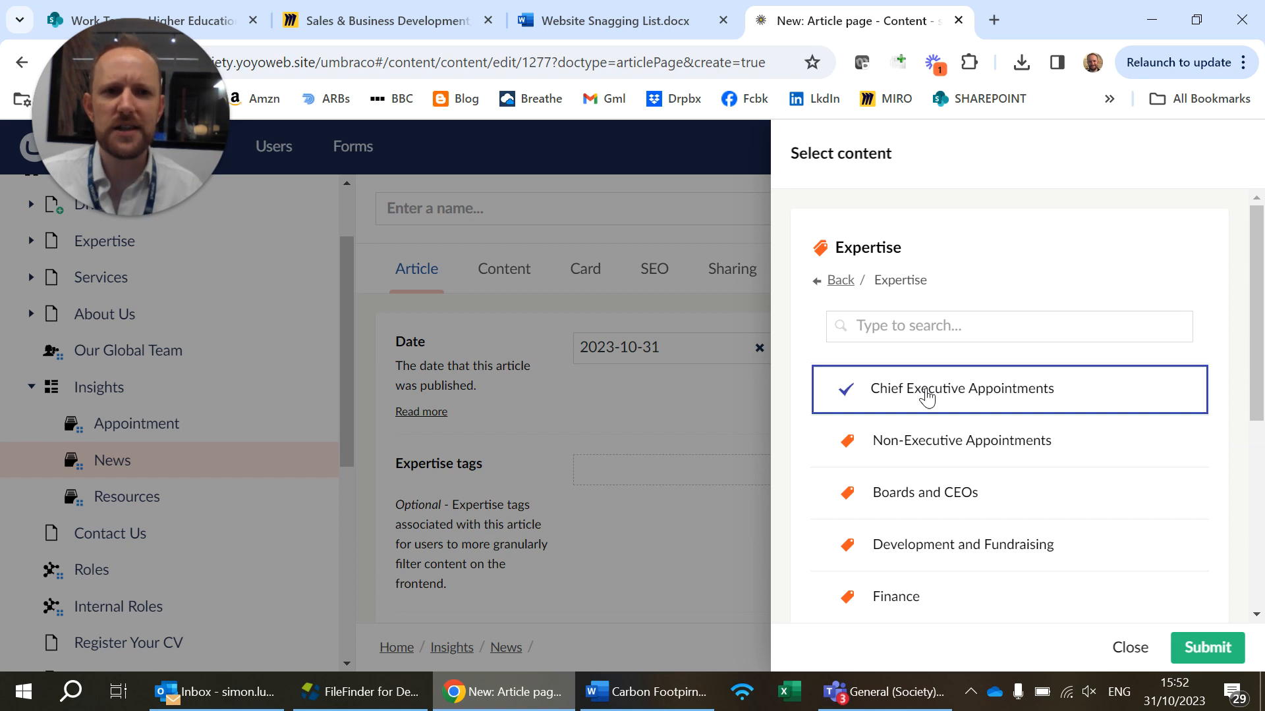
pyautogui.scroll(-5, 916, 405)
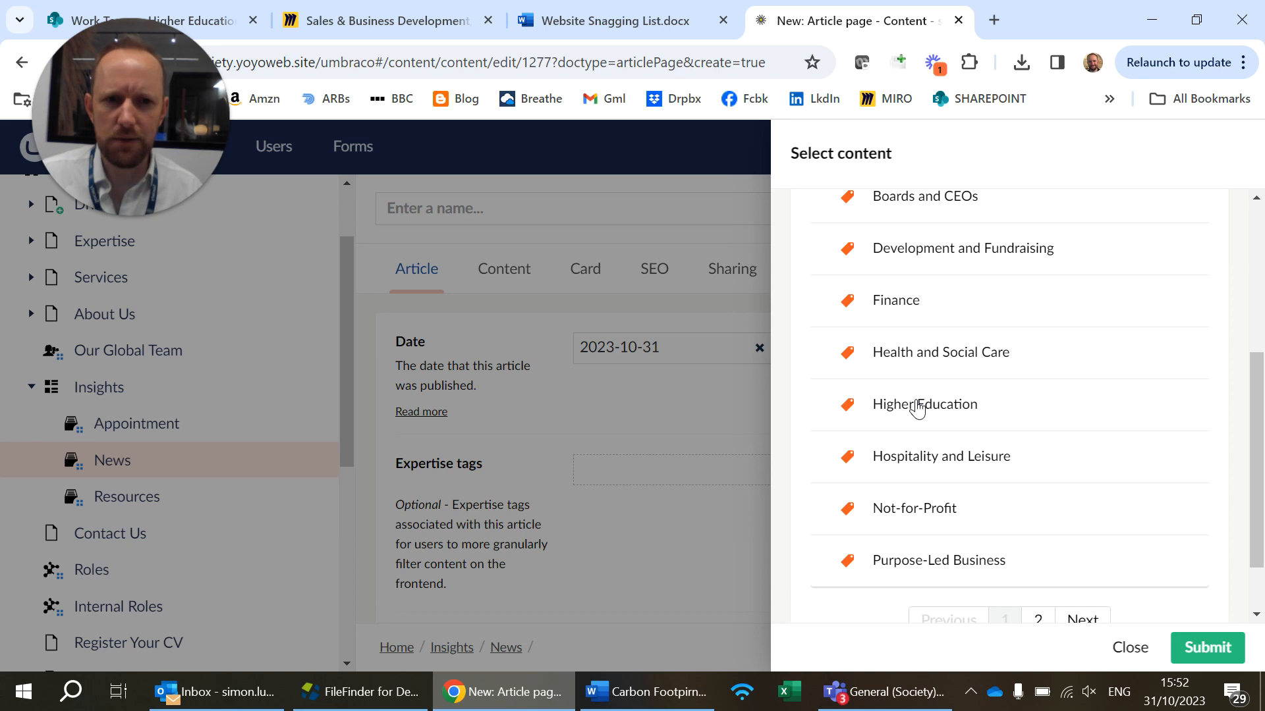
pyautogui.click(918, 409)
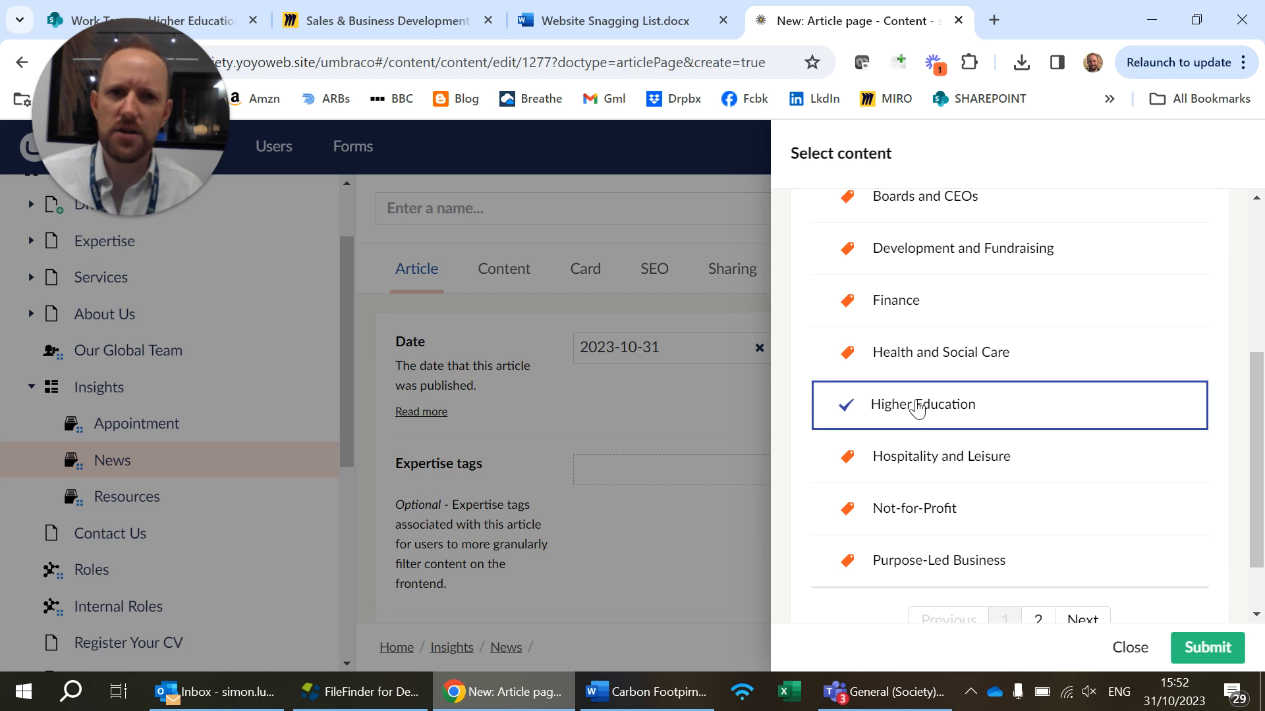
pyautogui.click(1131, 648)
# Browse both pages of Sustainable Development Goals tags available for the article, and close the picker without choosing any
pyautogui.scroll(-1, 872, 474)
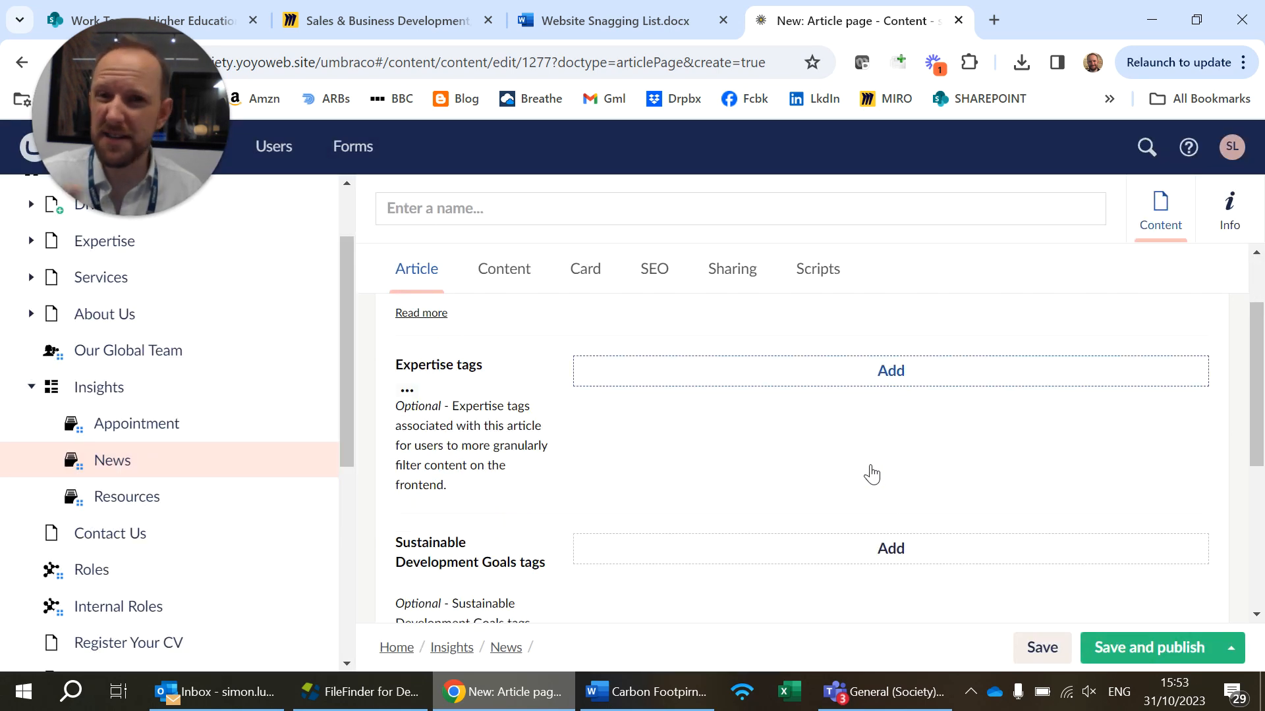
pyautogui.scroll(-2, 871, 469)
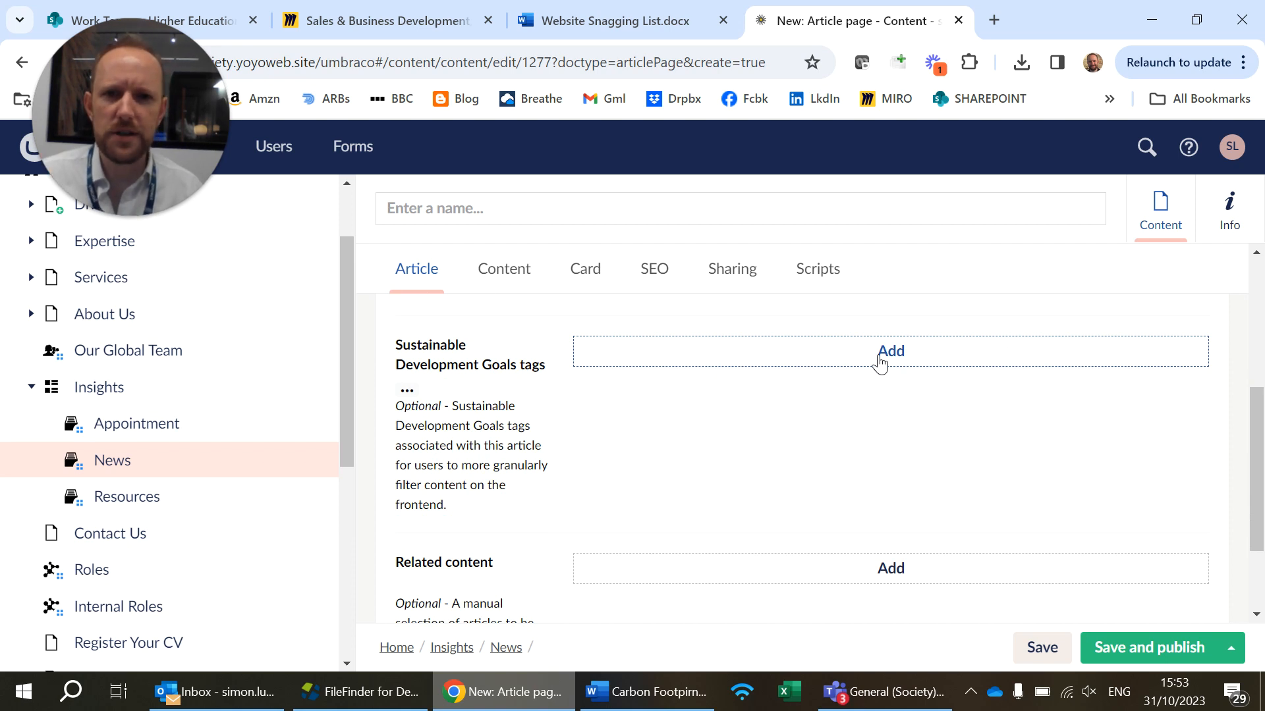
pyautogui.click(886, 351)
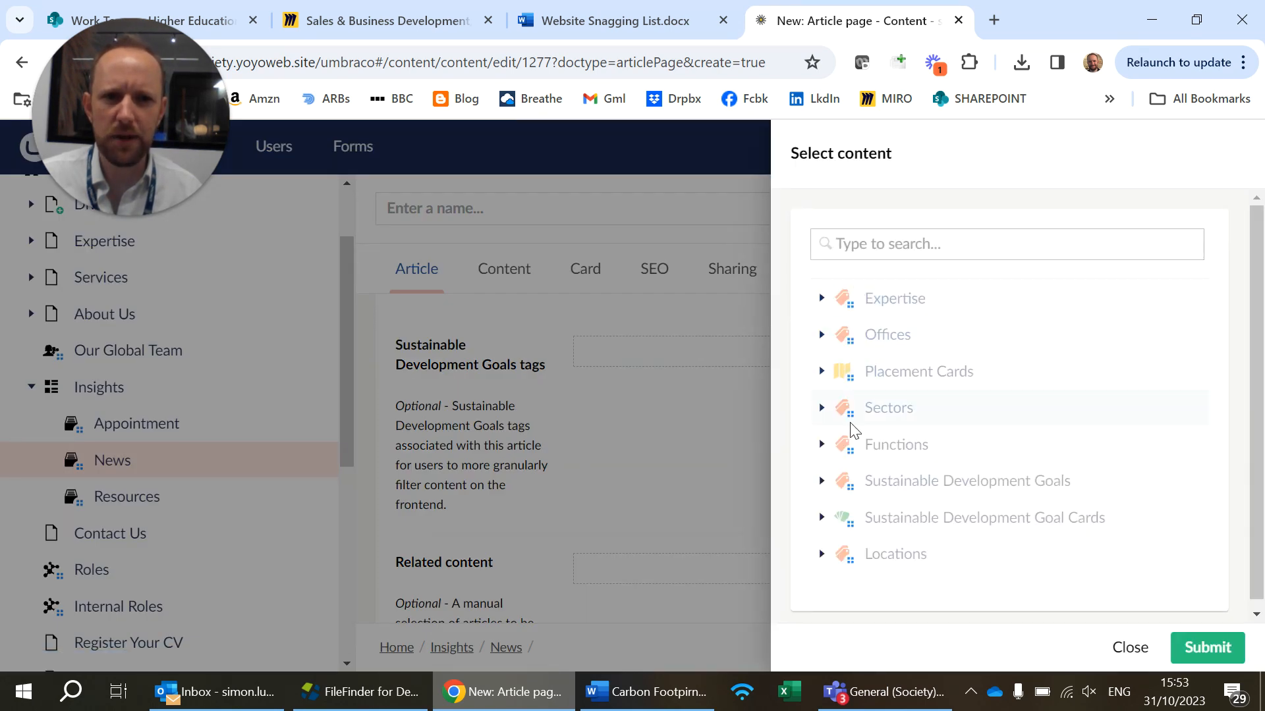
pyautogui.click(823, 486)
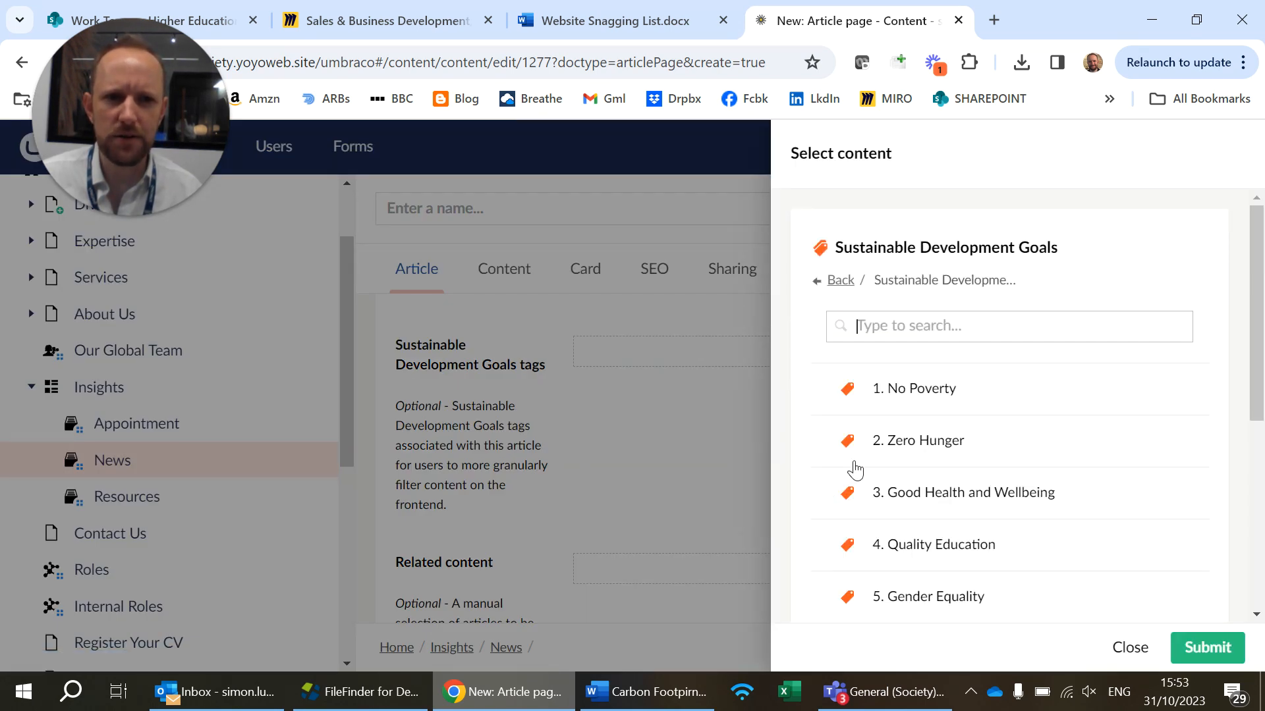
pyautogui.scroll(-1, 911, 411)
pyautogui.scroll(-3, 911, 411)
pyautogui.scroll(3, 909, 415)
pyautogui.scroll(-3, 1052, 543)
pyautogui.click(1040, 546)
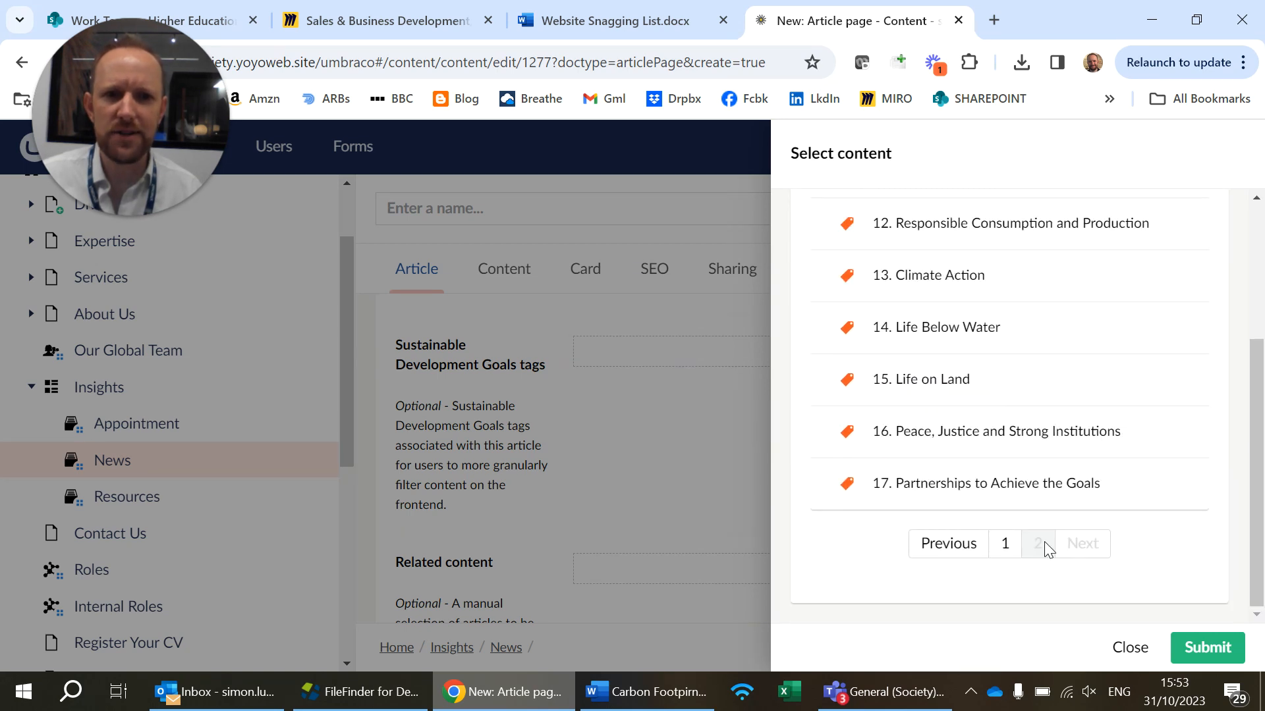
pyautogui.scroll(3, 965, 436)
pyautogui.scroll(-3, 963, 436)
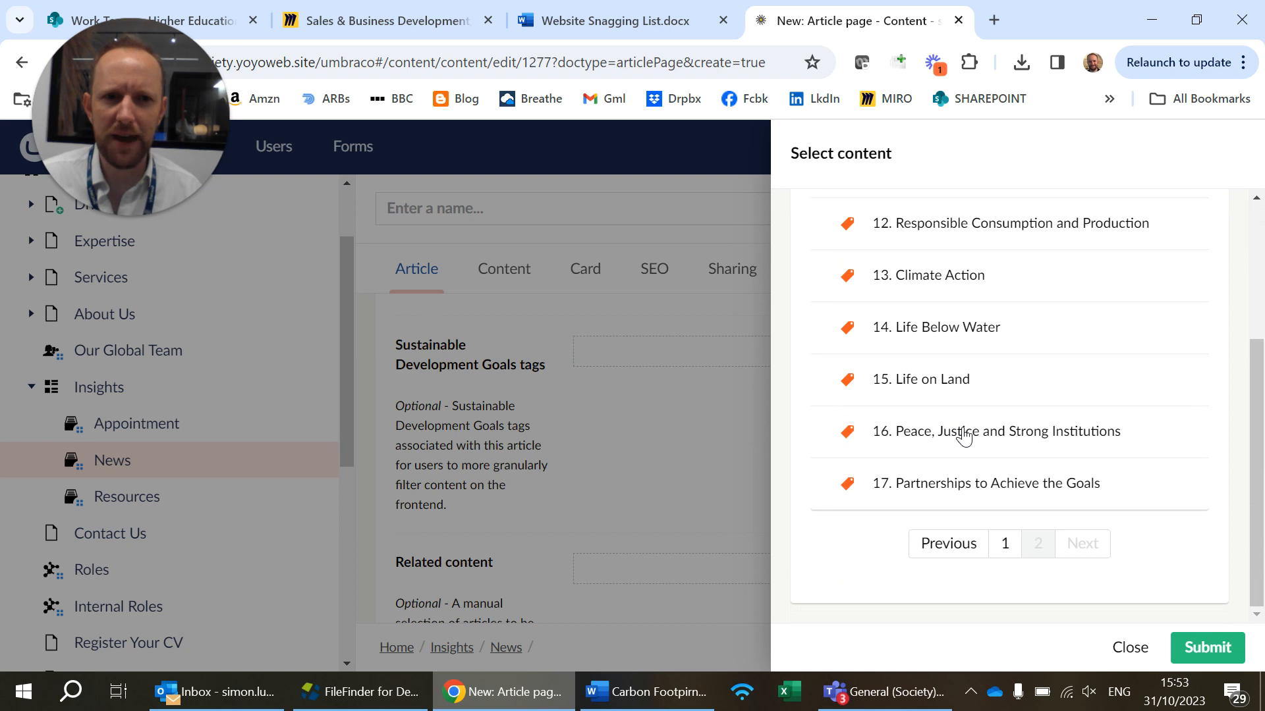
pyautogui.scroll(3, 964, 436)
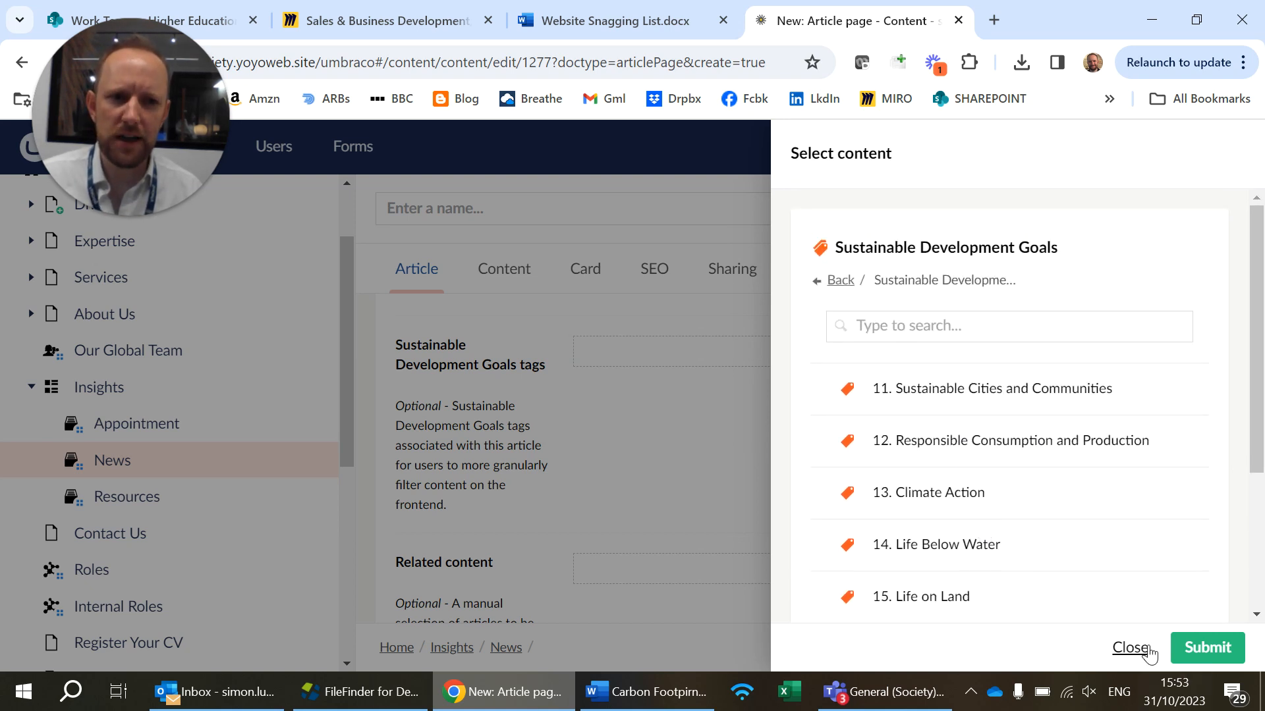
pyautogui.click(1129, 648)
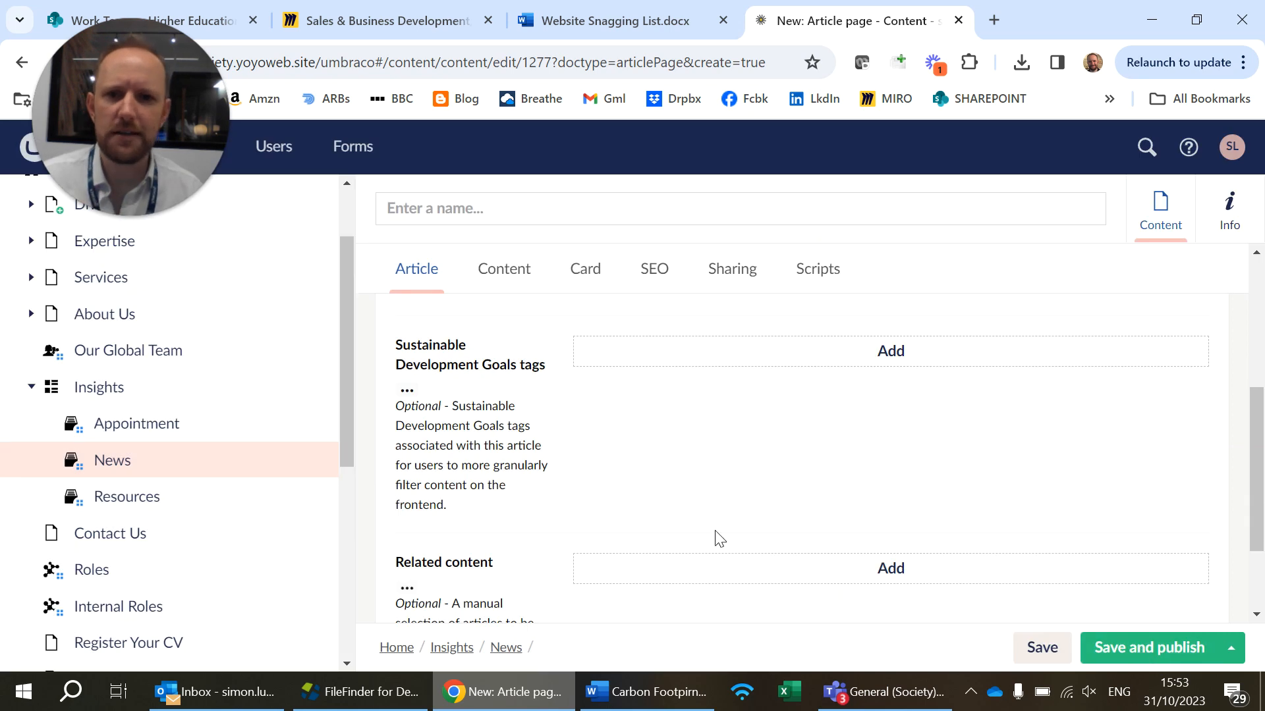
# Search related content for "climate" and select the ToughStuff Ashden Award, Elders Foundation Climate Change Policy Adviser and CEO's Blog climate emergency articles
pyautogui.scroll(-2, 715, 527)
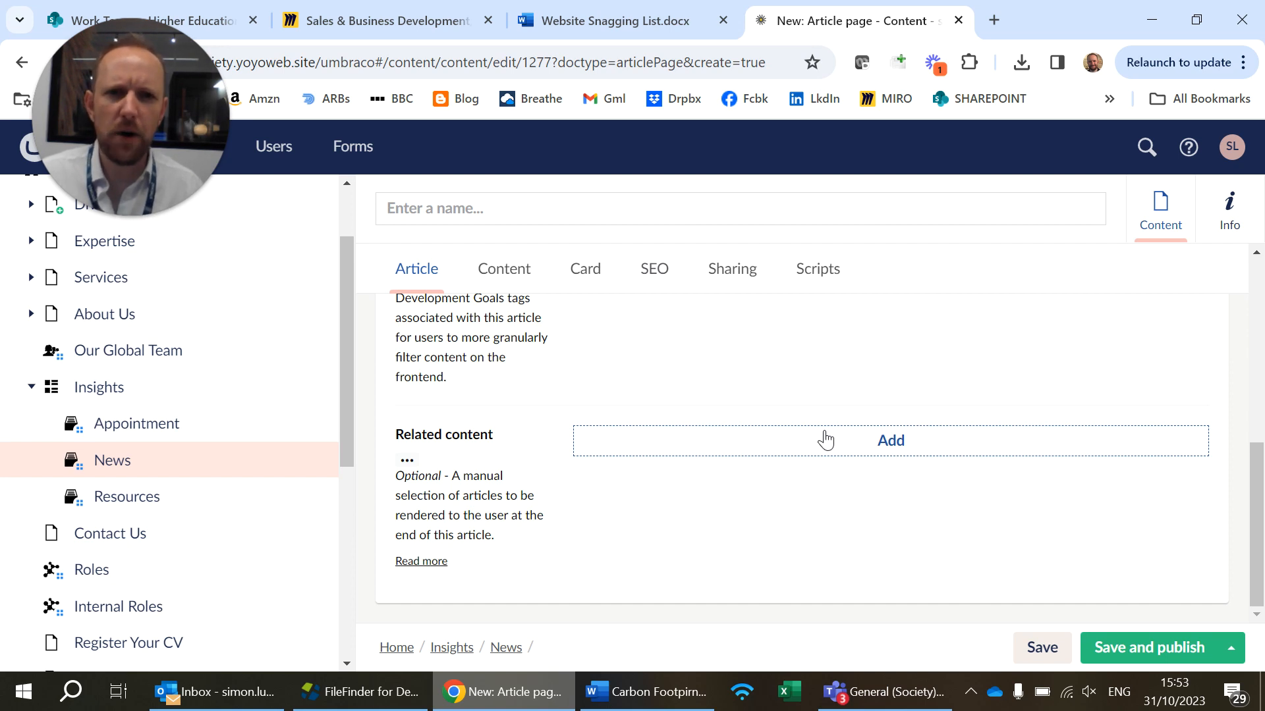
pyautogui.click(863, 443)
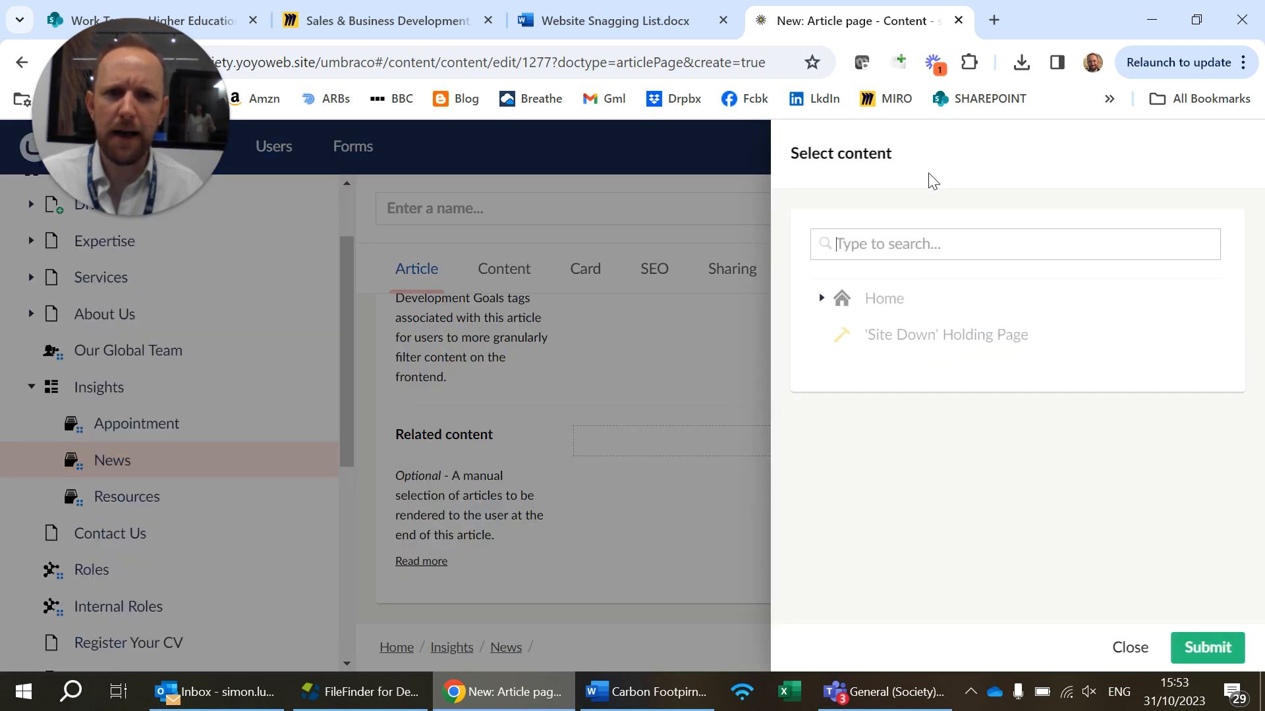
pyautogui.write('climate')
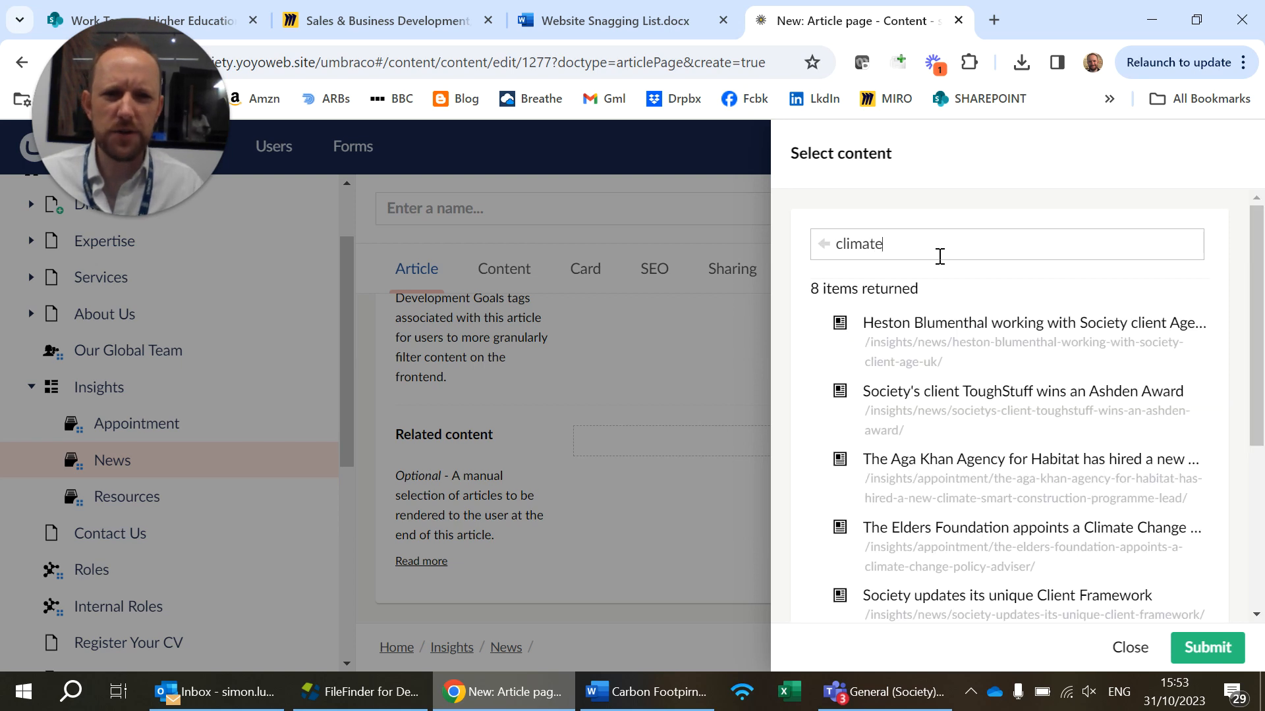
pyautogui.click(973, 404)
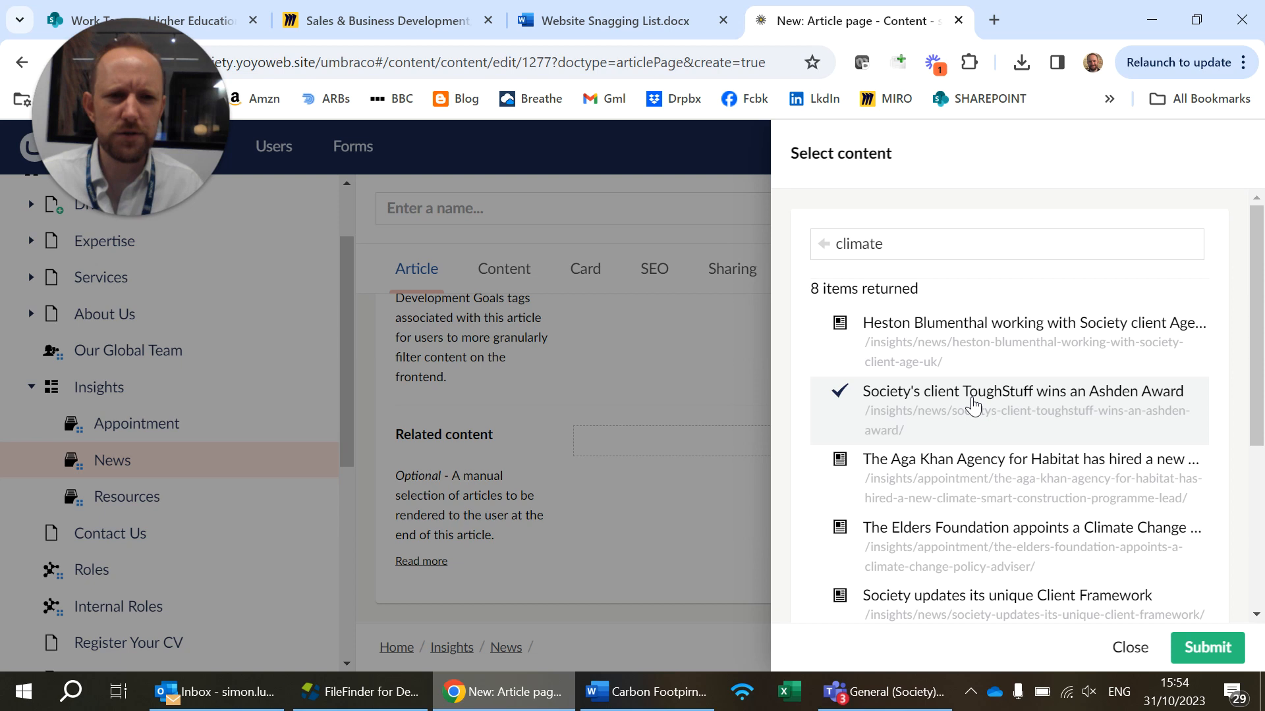
pyautogui.scroll(-2, 973, 404)
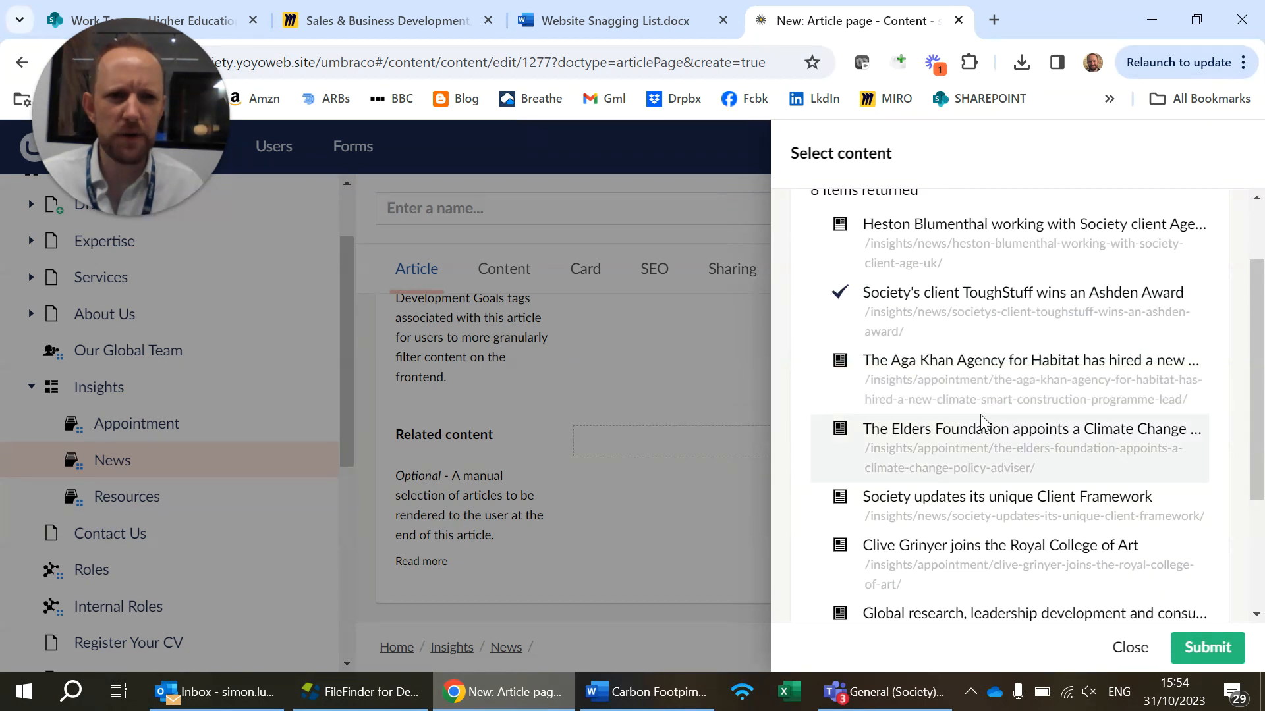
pyautogui.click(993, 446)
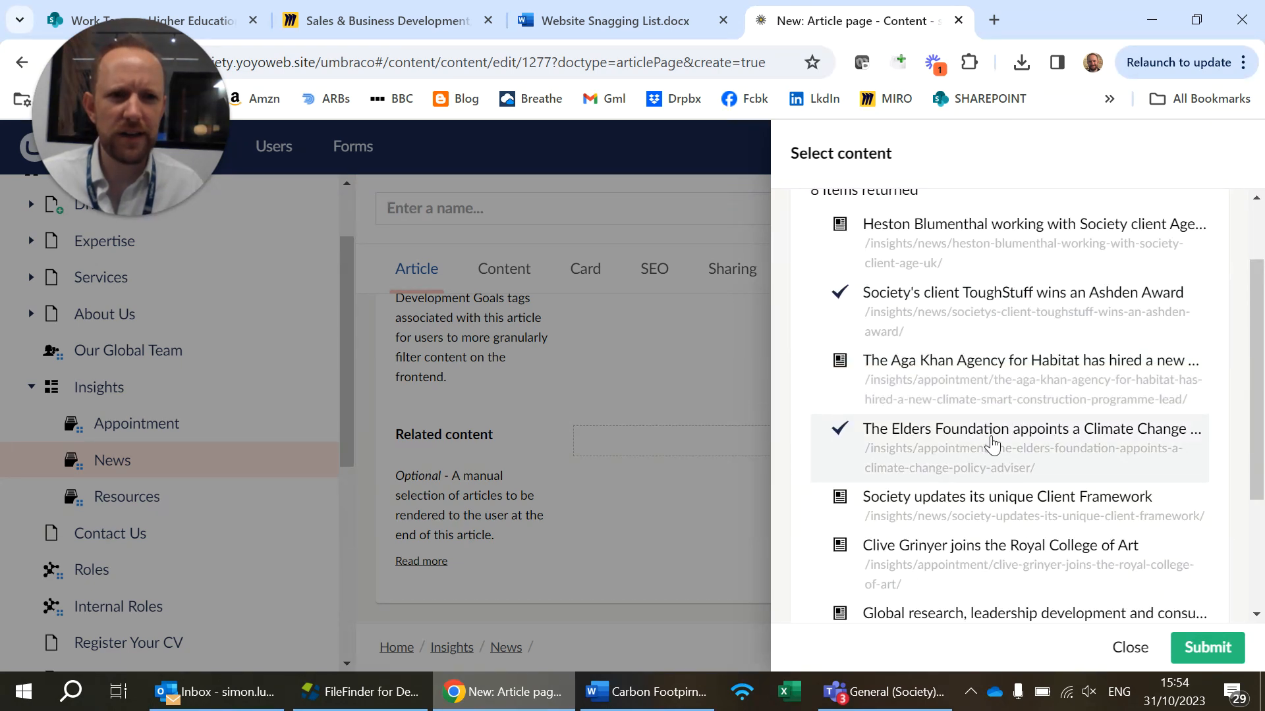
pyautogui.scroll(-2, 993, 446)
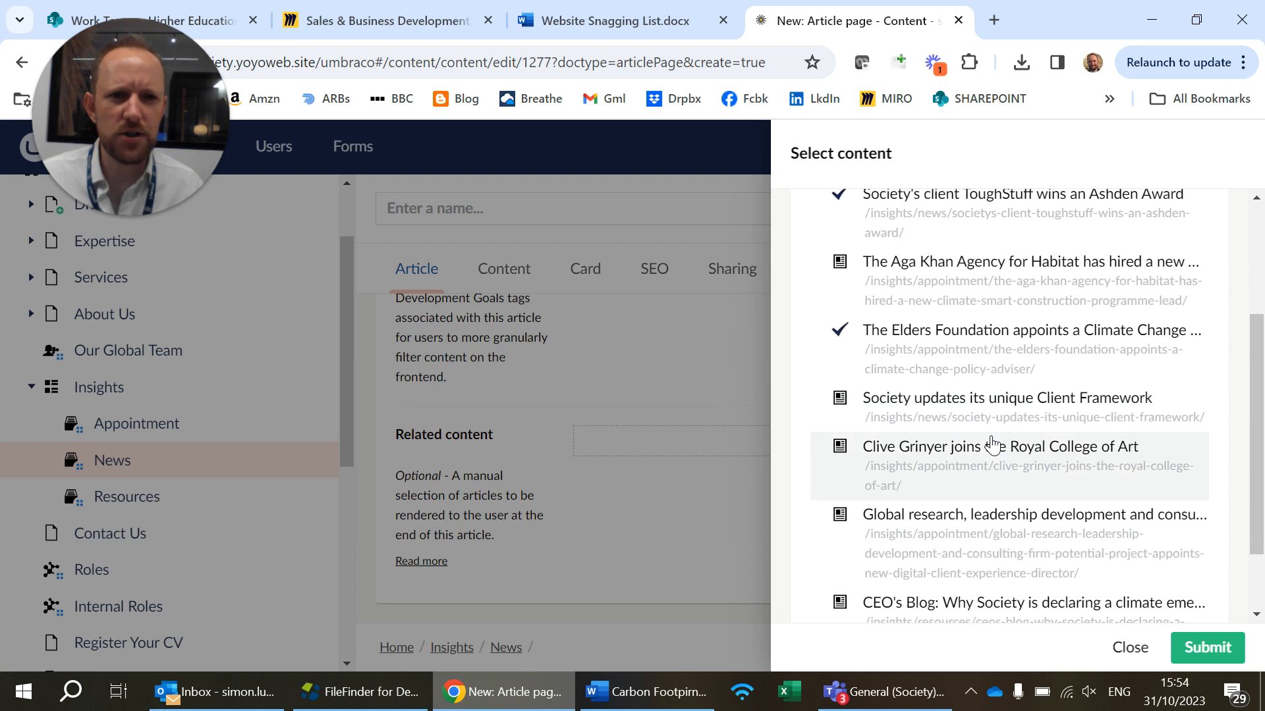
pyautogui.scroll(-2, 992, 446)
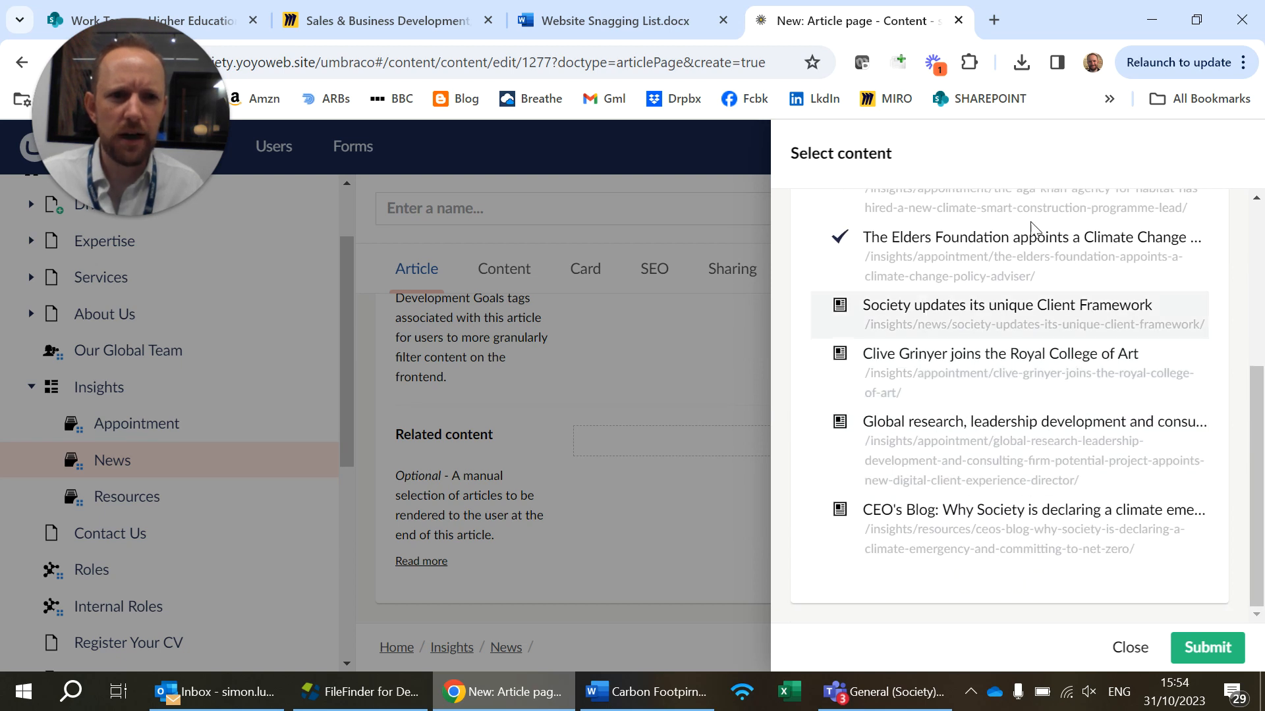
pyautogui.click(1027, 527)
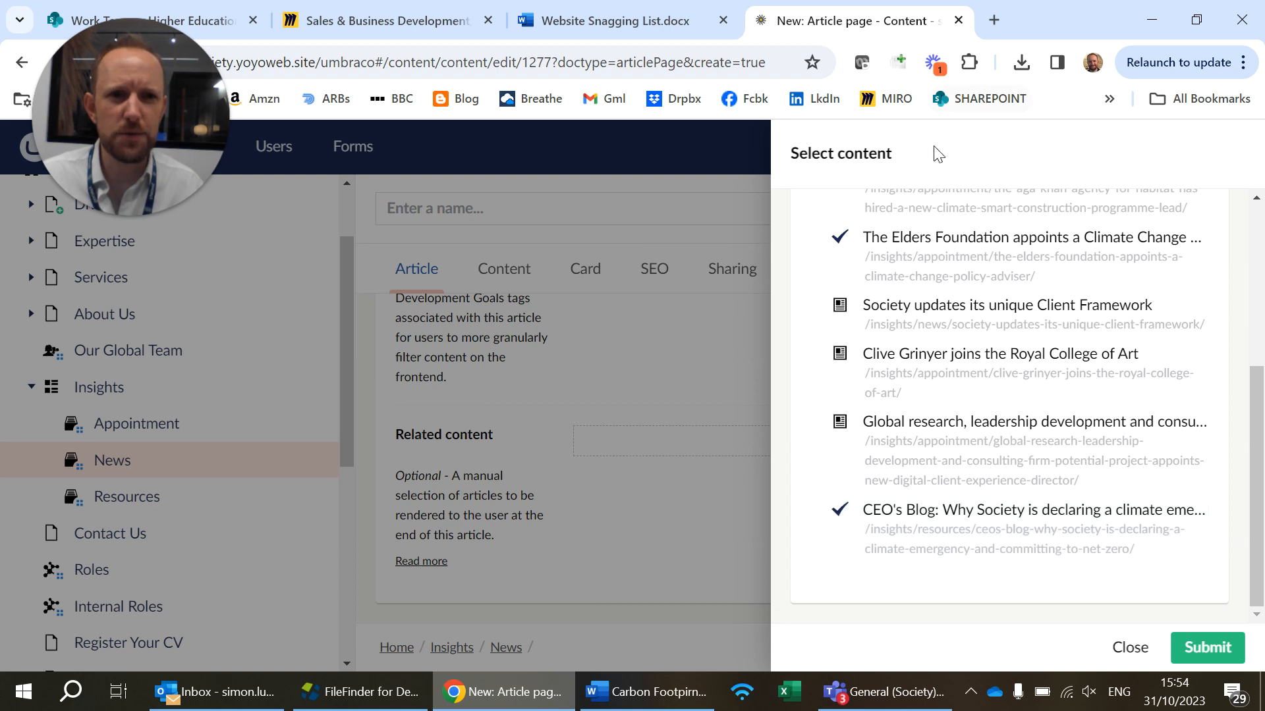
# Search the related content for "net zero", look through the matches, and submit the selected articles
pyautogui.scroll(5, 942, 264)
pyautogui.doubleClick(920, 247)
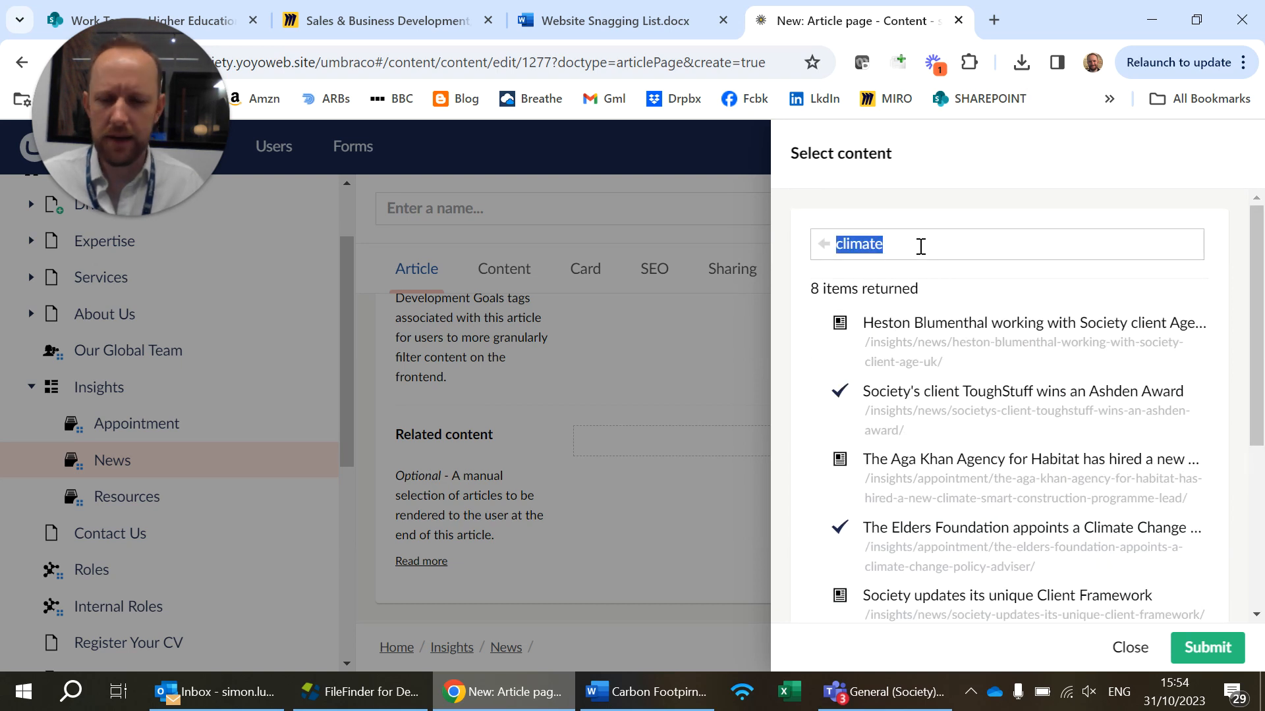
pyautogui.write('net zer')
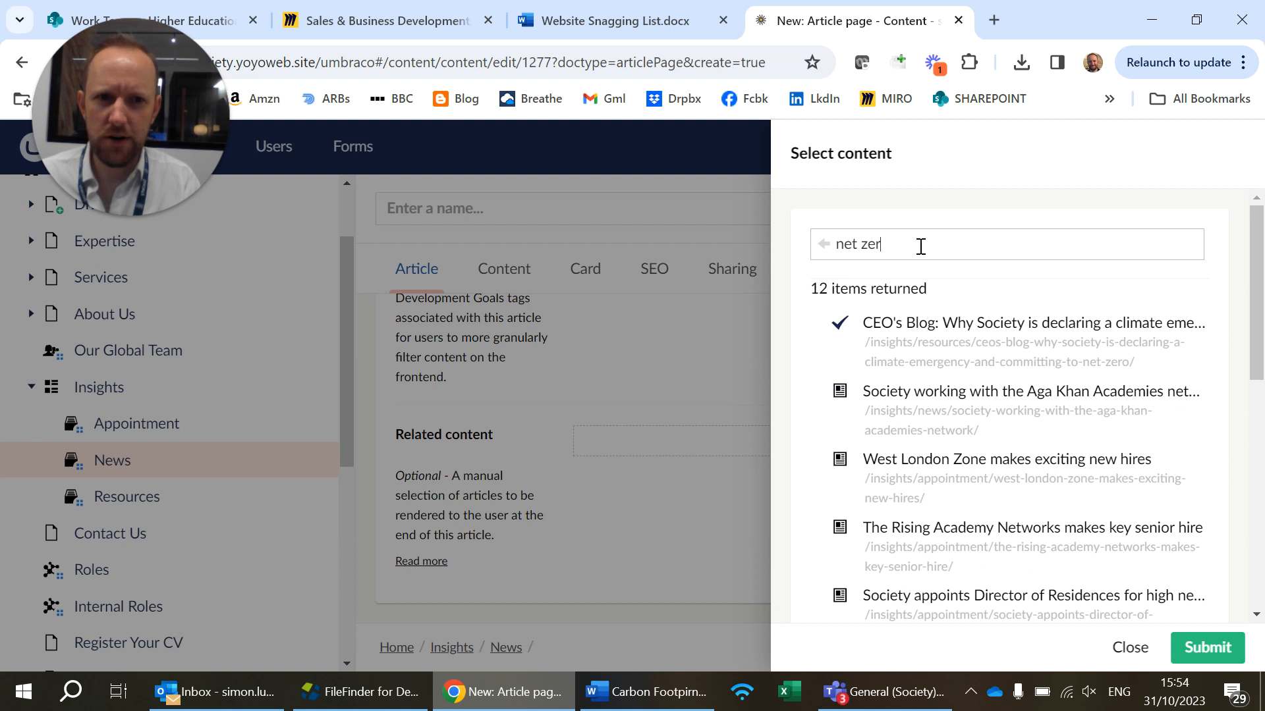
pyautogui.write('o')
pyautogui.scroll(-3, 968, 389)
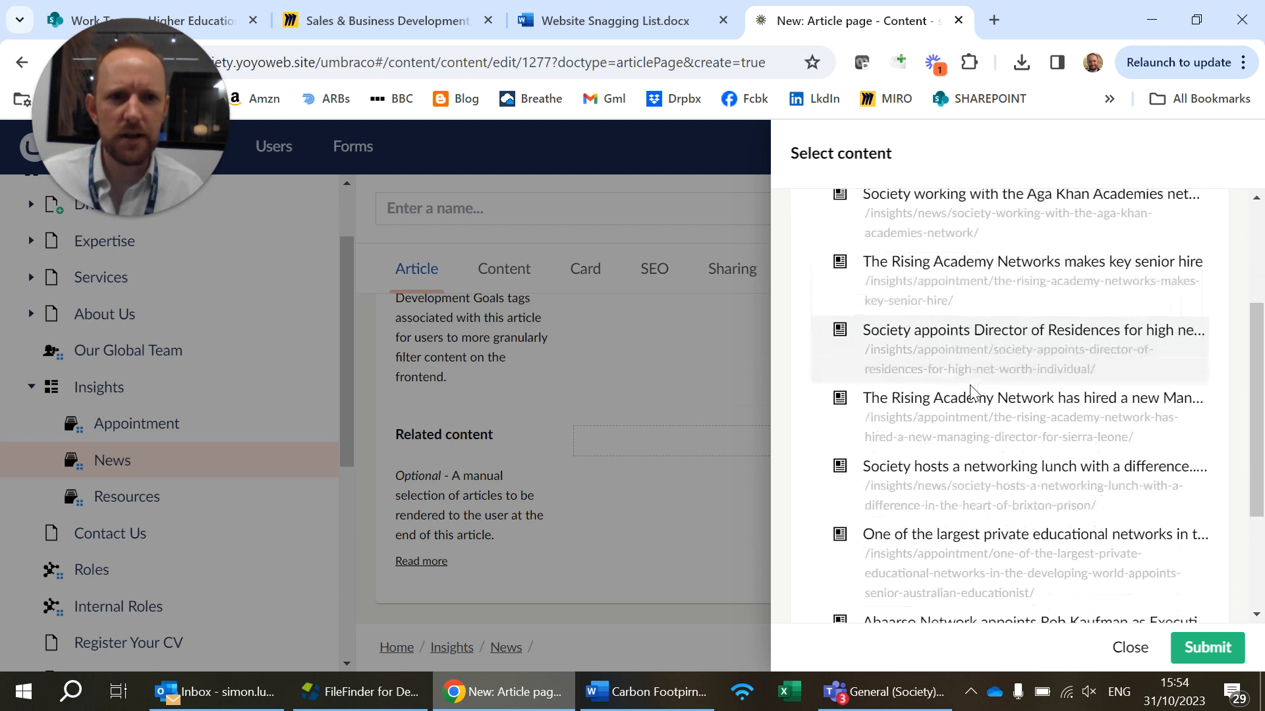
pyautogui.scroll(-2, 971, 392)
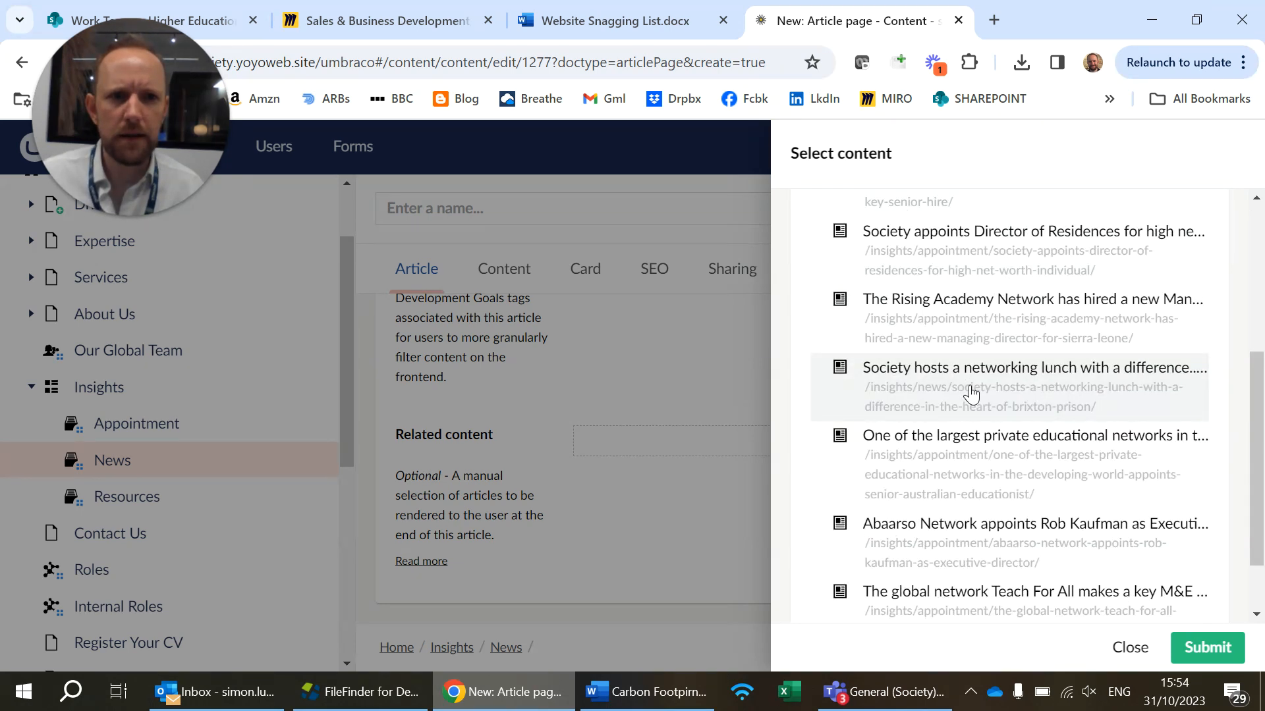
pyautogui.scroll(-2, 972, 393)
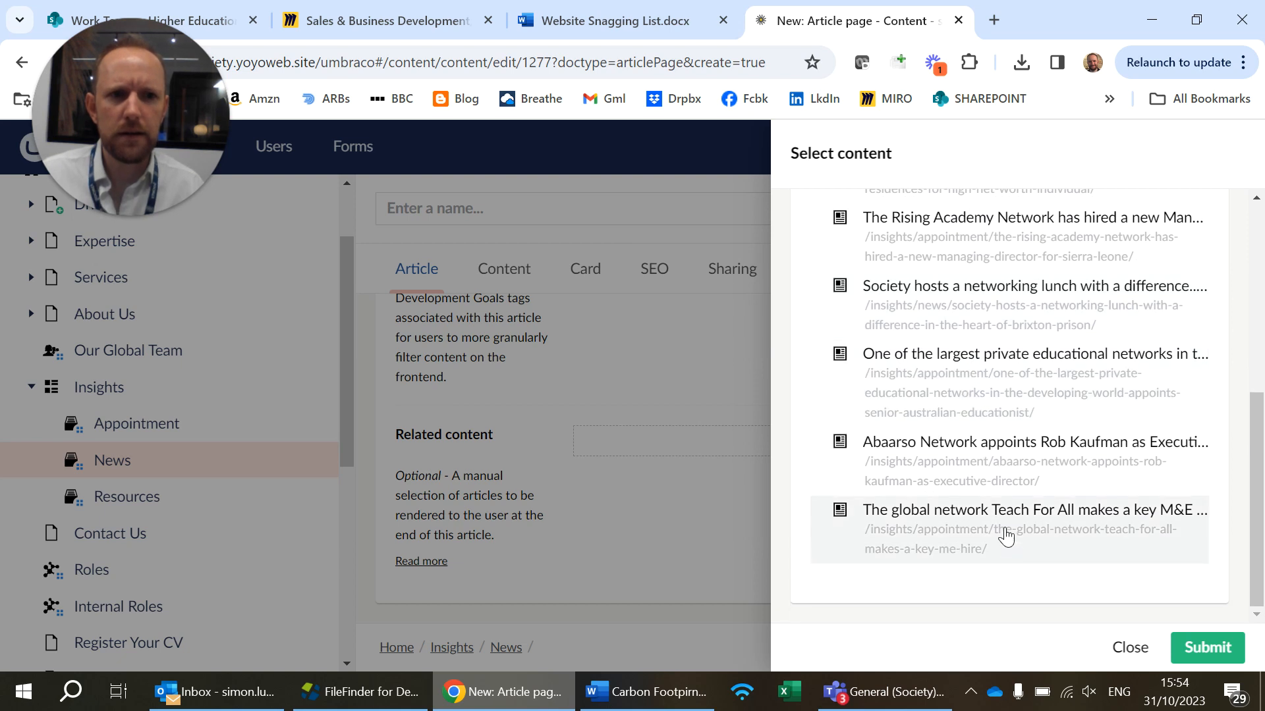
pyautogui.click(1208, 640)
# Reorder the related content to put the CEO's Blog first, the Elders Foundation article second and the ToughStuff article last
pyautogui.moveTo(736, 541); pyautogui.dragTo(731, 431)
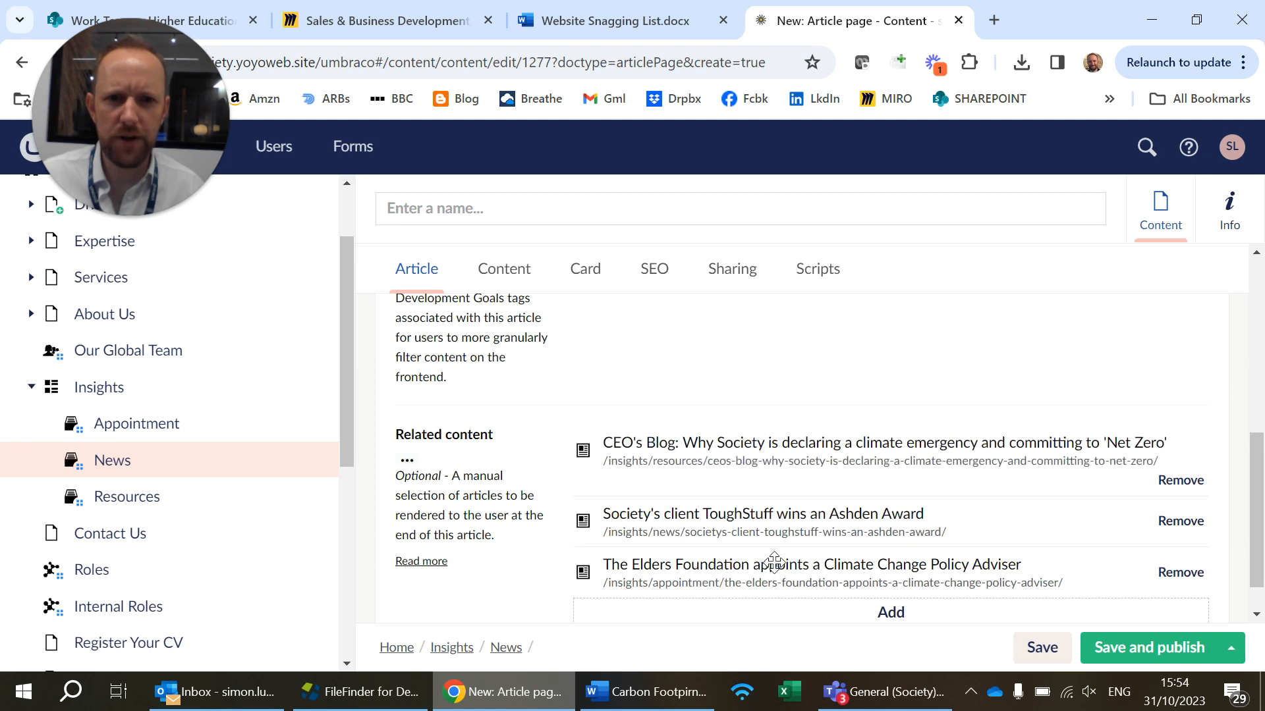
pyautogui.moveTo(771, 572); pyautogui.dragTo(777, 521)
pyautogui.scroll(-1, 808, 581)
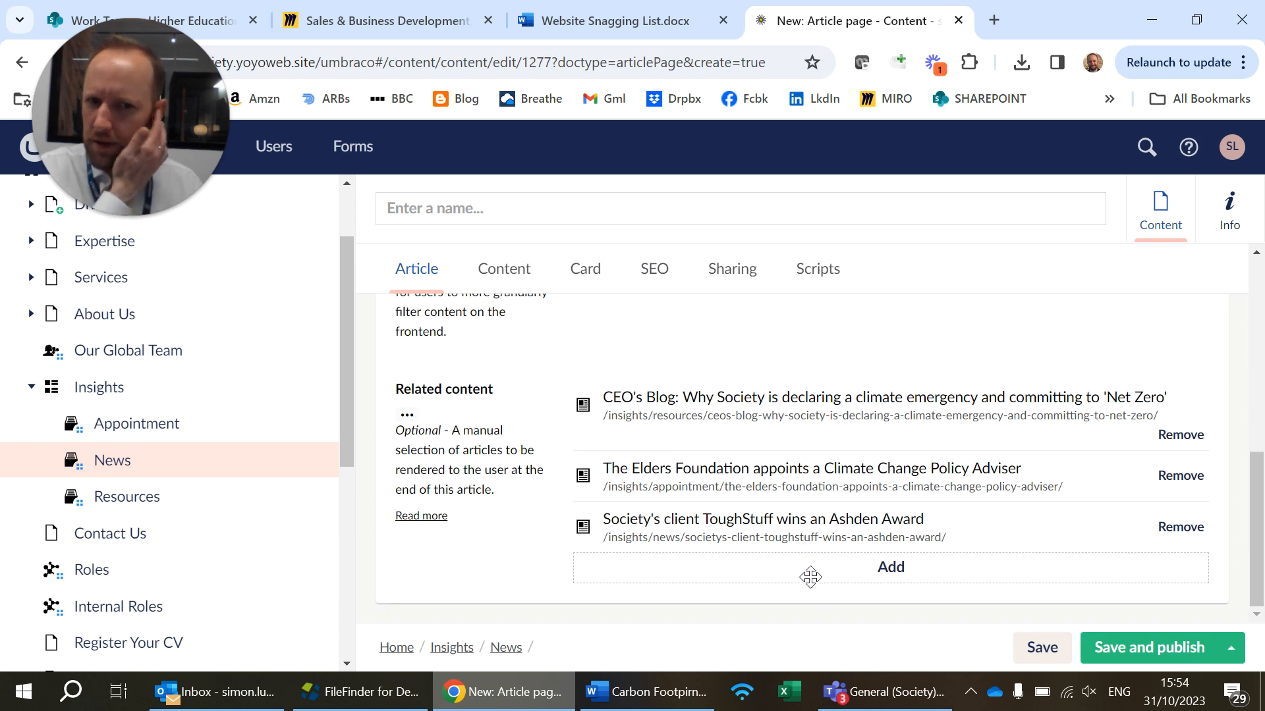
pyautogui.scroll(7, 850, 474)
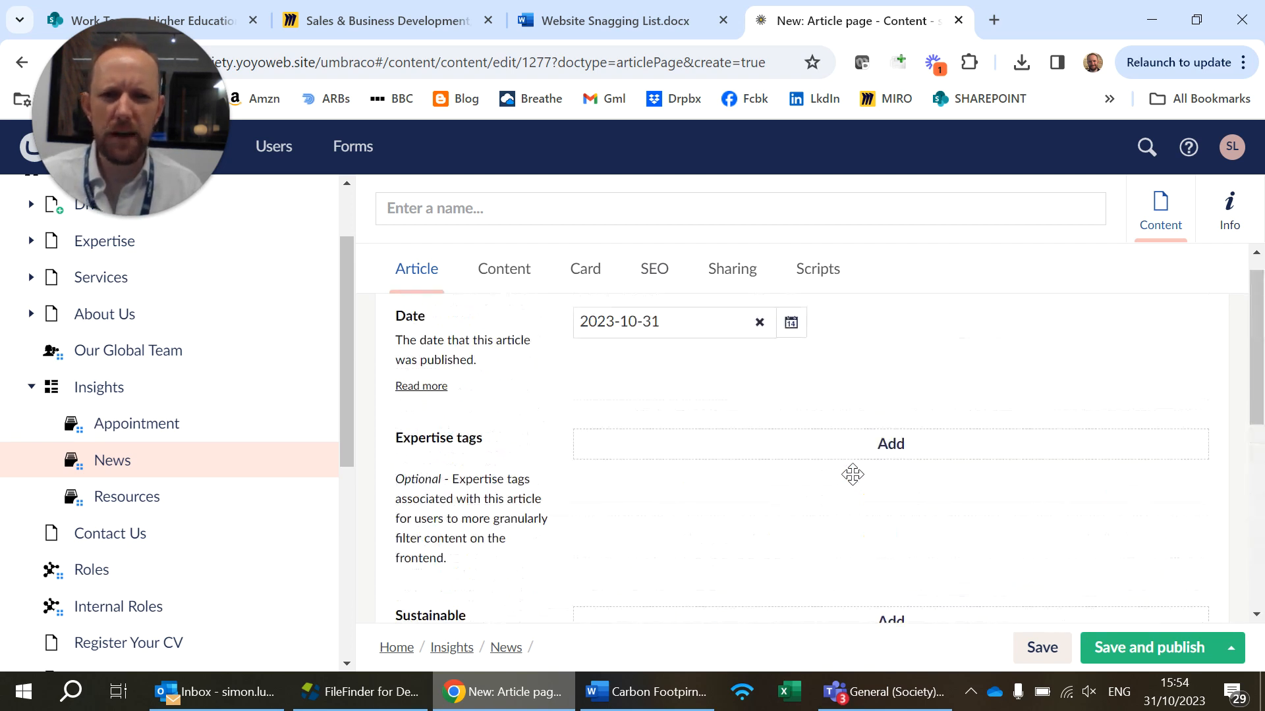
# Cut the heading "Measuring, reducing and removing Society's carbon footprint" from the Word document and paste it as the article's name in Umbraco
pyautogui.click(506, 275)
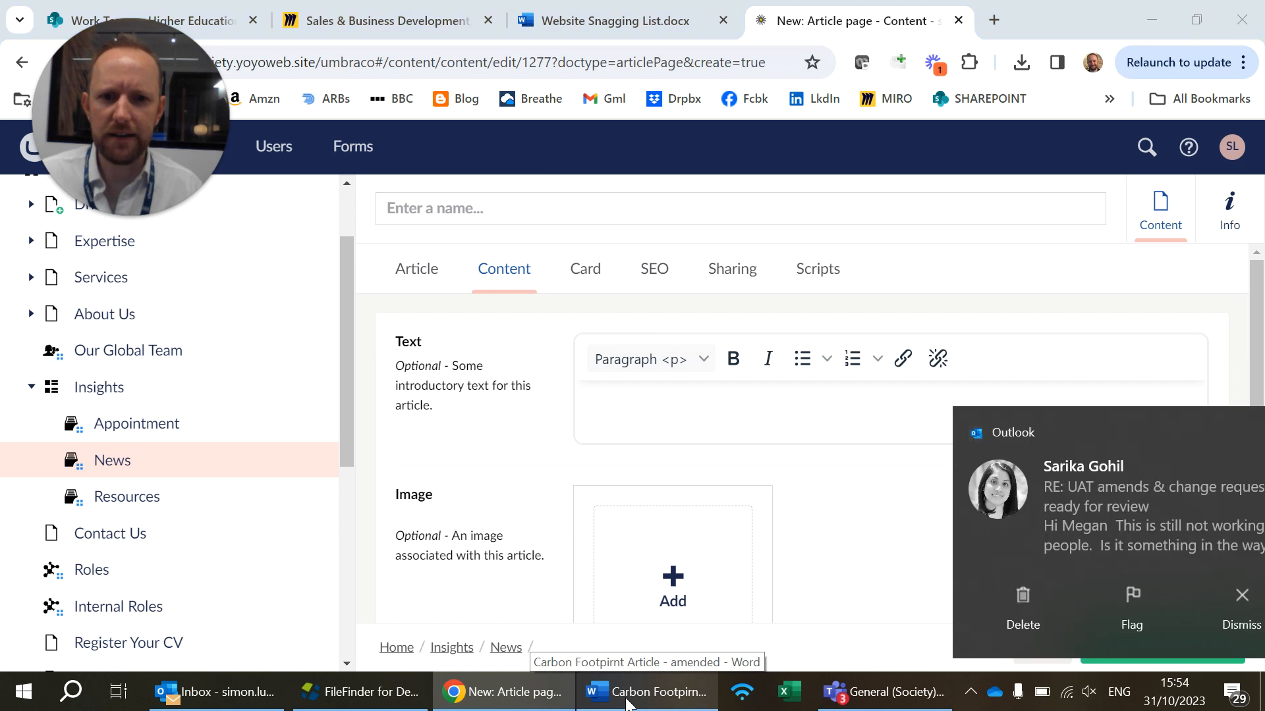
pyautogui.click(645, 692)
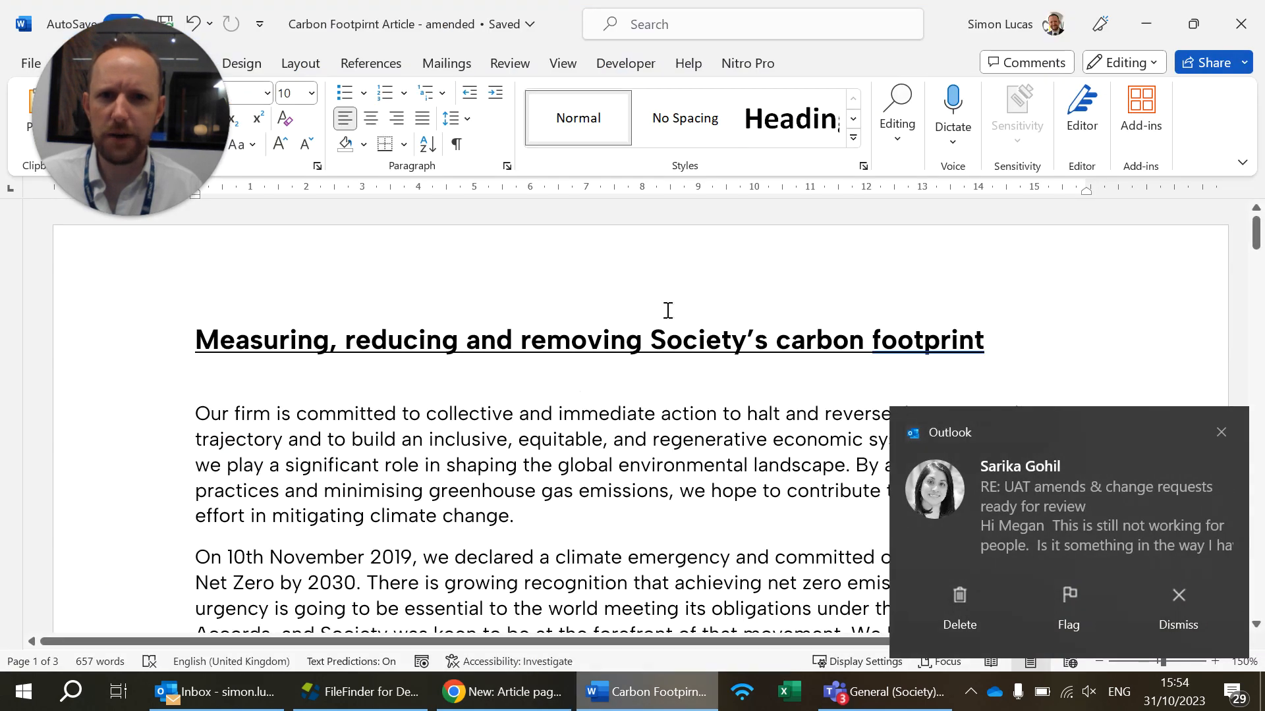
pyautogui.tripleClick(249, 337)
pyautogui.hotkey('ctrl', 'x')
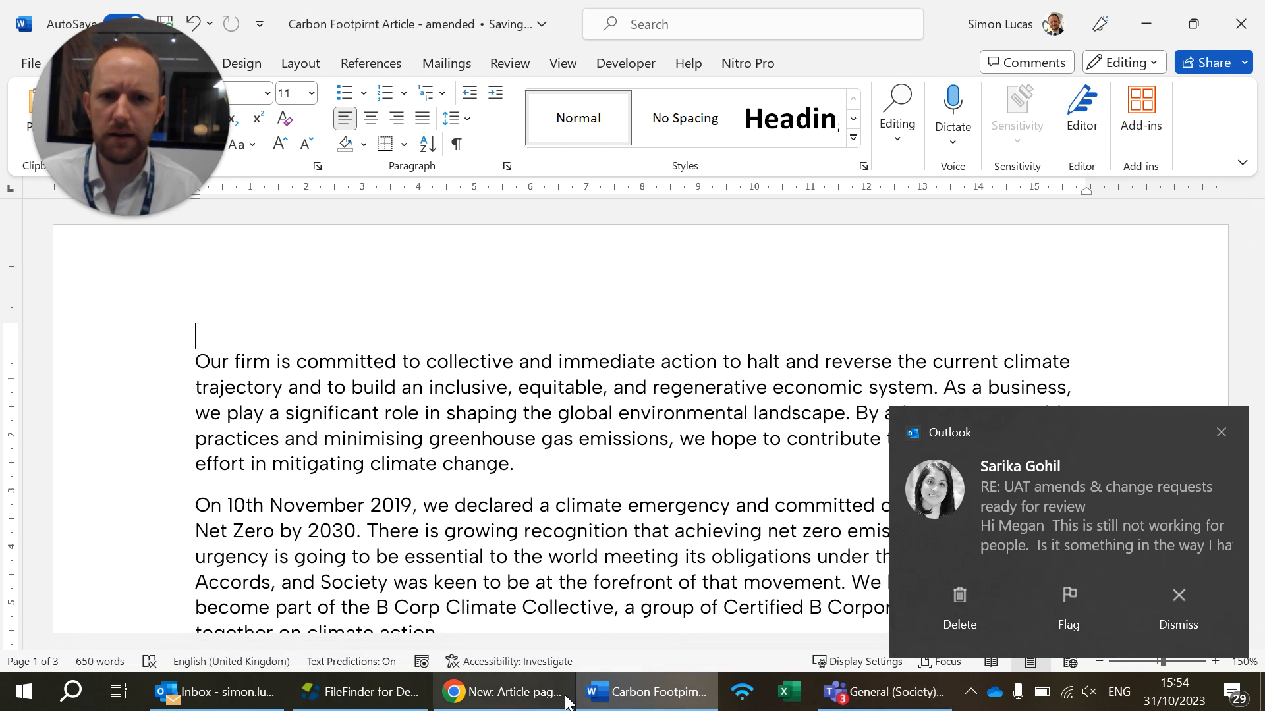
pyautogui.click(501, 692)
pyautogui.click(653, 210)
pyautogui.hotkey('ctrl', 'v')
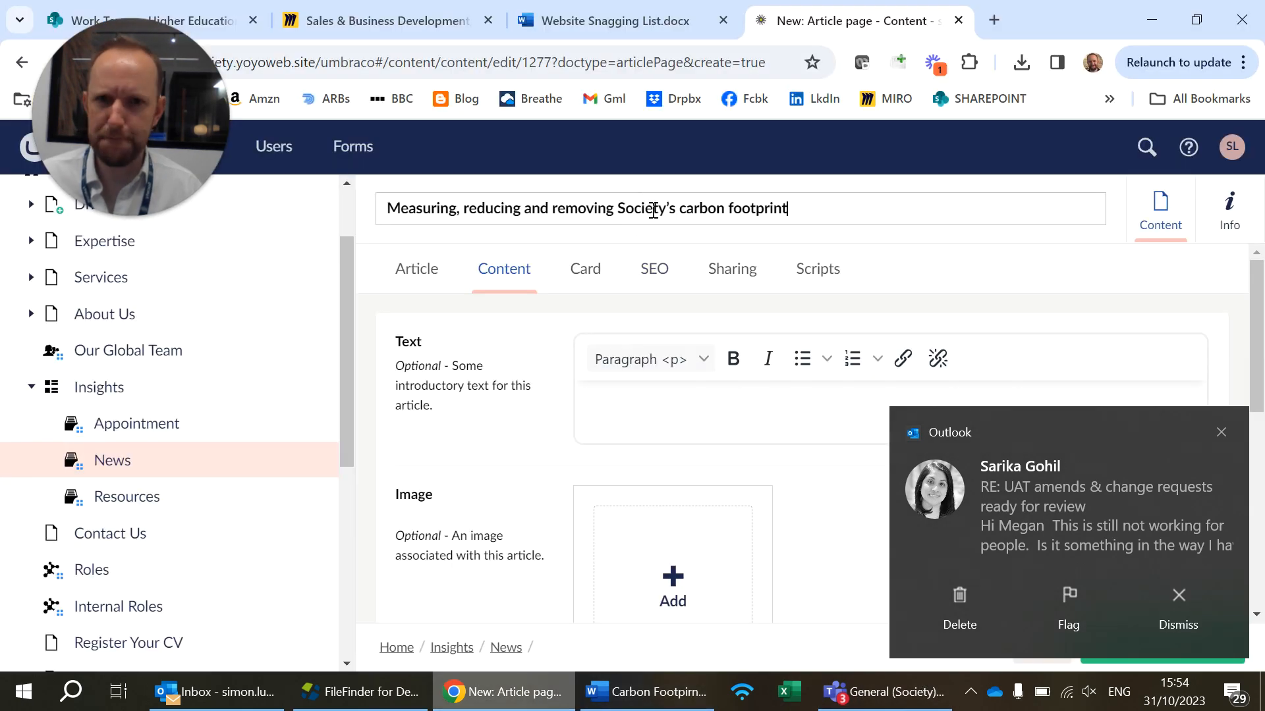
# Cut the opening paragraph beginning "Our firm is committed" from the Word document and paste it as the article's introductory text in Umbraco
pyautogui.scroll(-2, 728, 487)
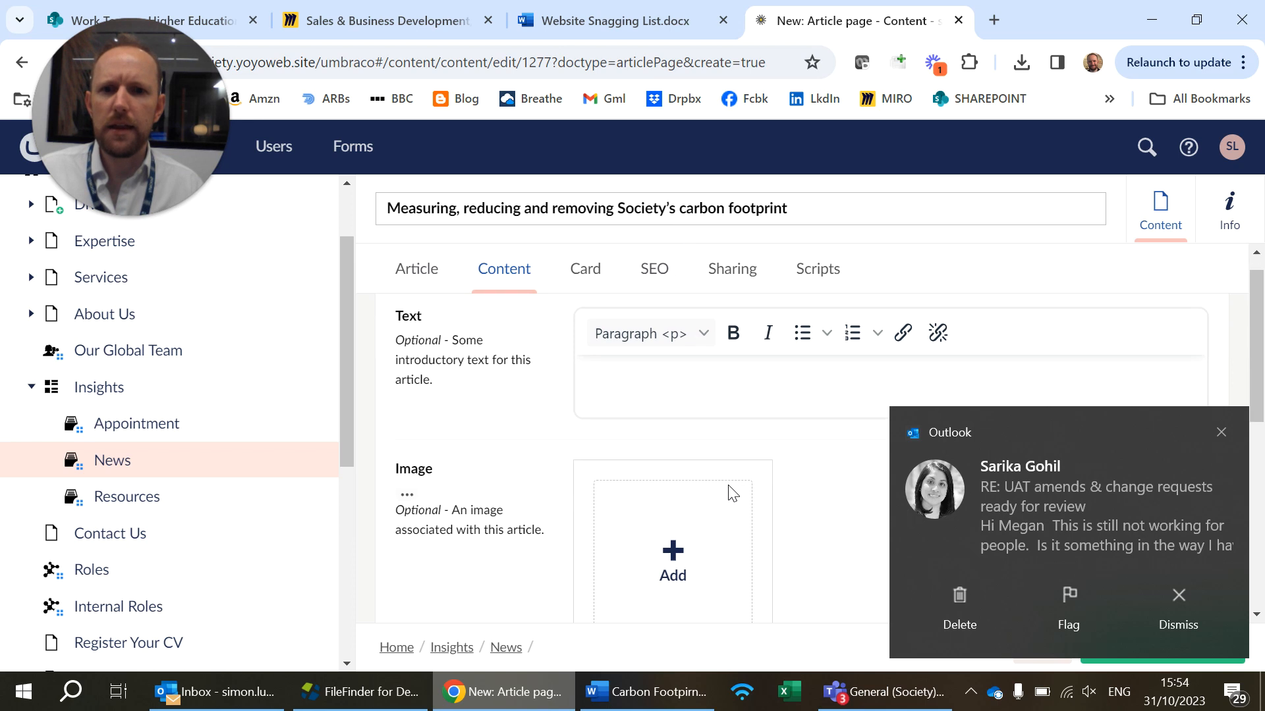
pyautogui.scroll(2, 728, 490)
pyautogui.click(728, 411)
pyautogui.click(685, 683)
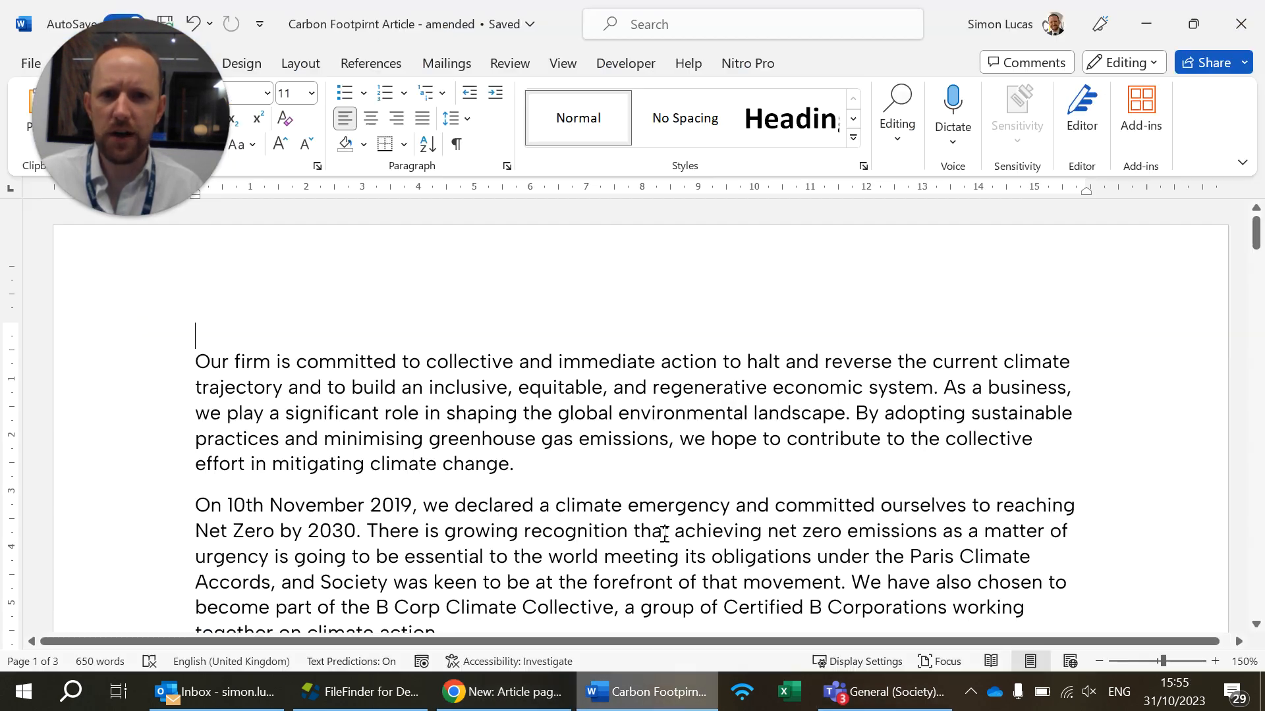
pyautogui.moveTo(196, 360); pyautogui.dragTo(516, 462)
pyautogui.hotkey('ctrl', 'x')
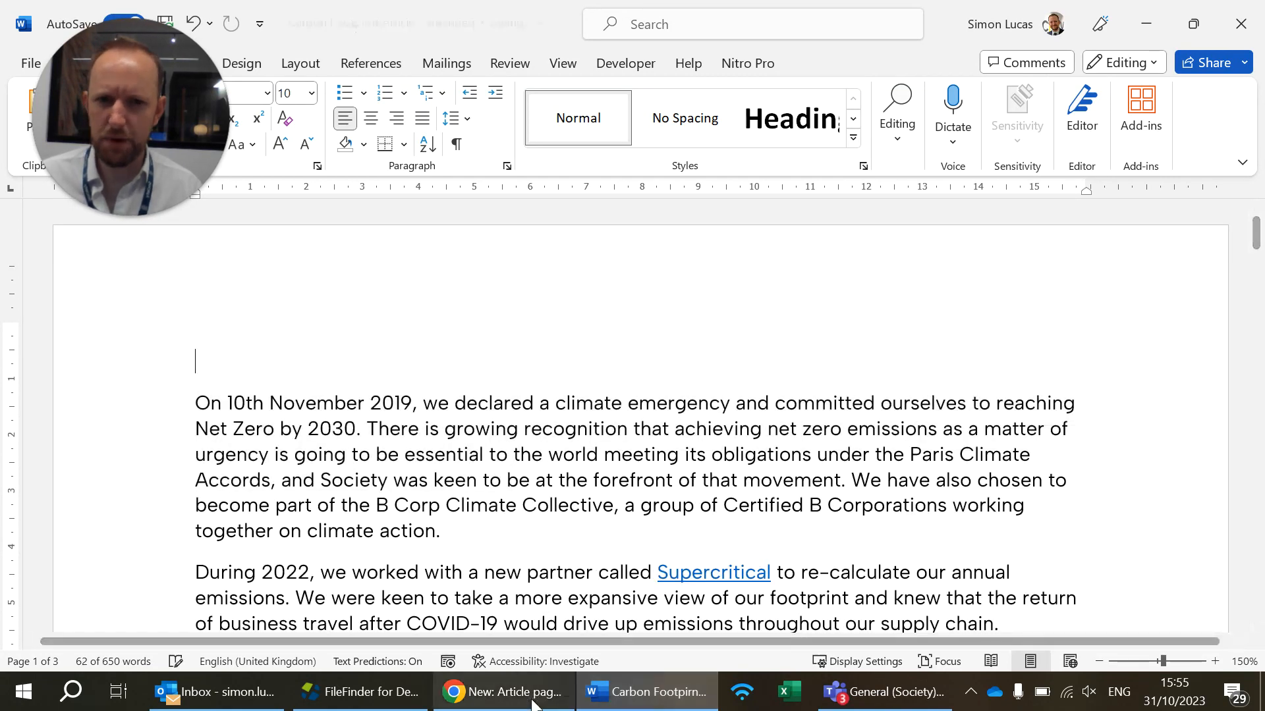
pyautogui.click(532, 692)
pyautogui.click(633, 433)
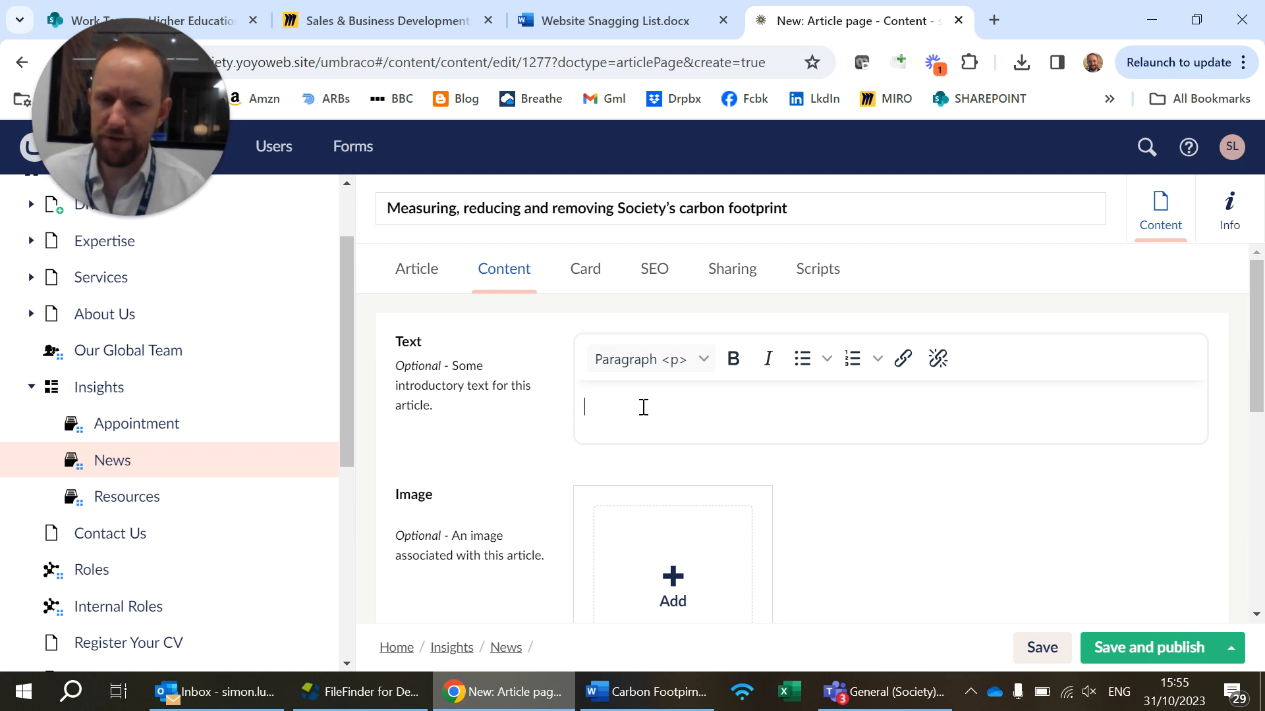
pyautogui.hotkey('ctrl', 'v')
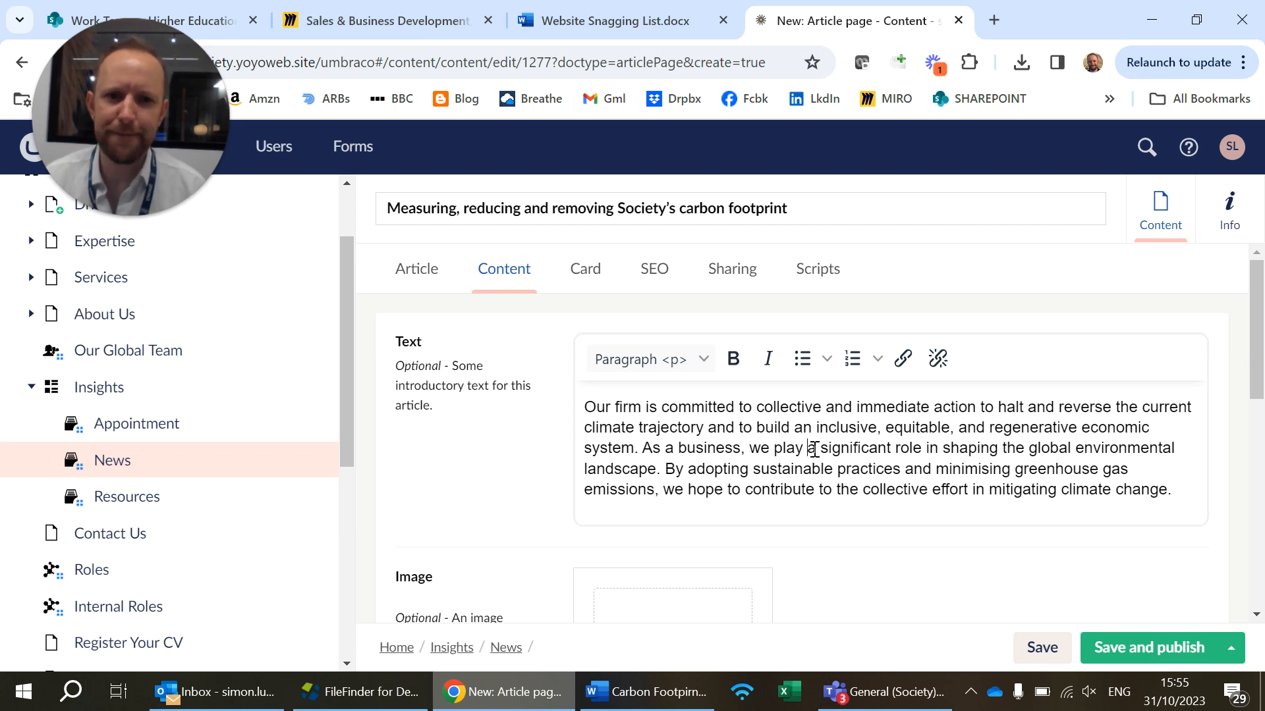
pyautogui.scroll(-5, 814, 448)
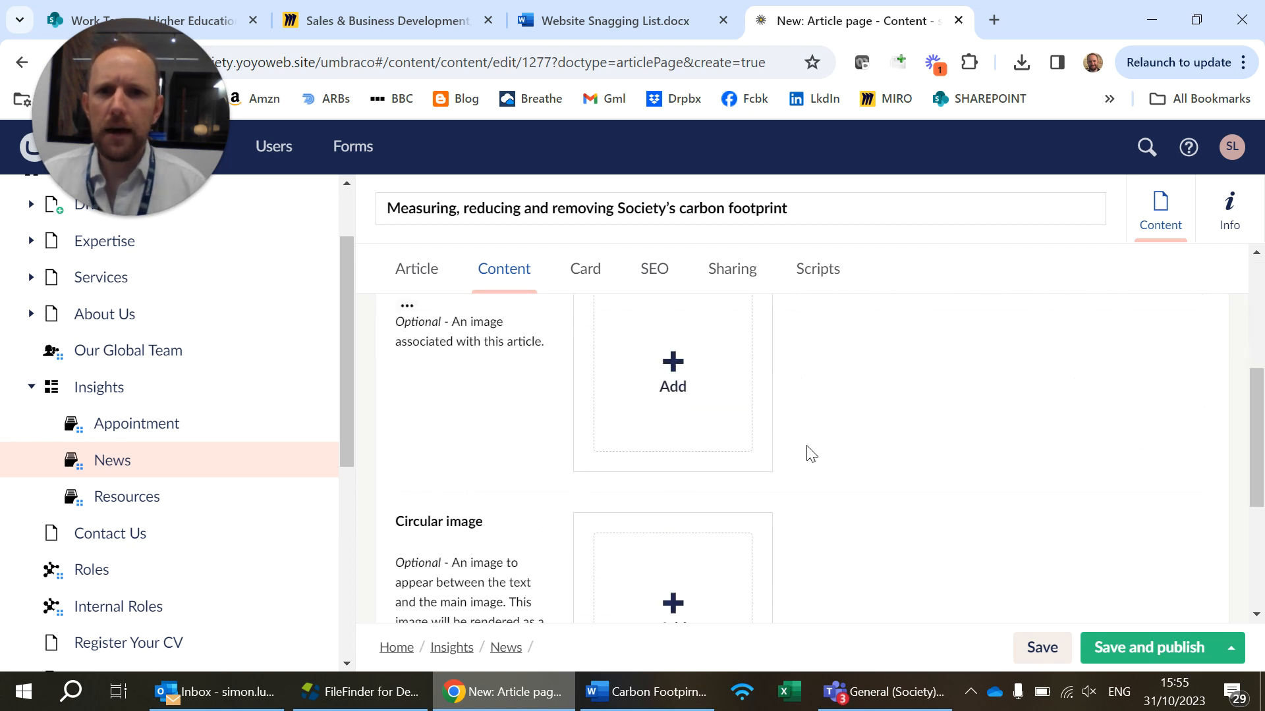
pyautogui.click(672, 369)
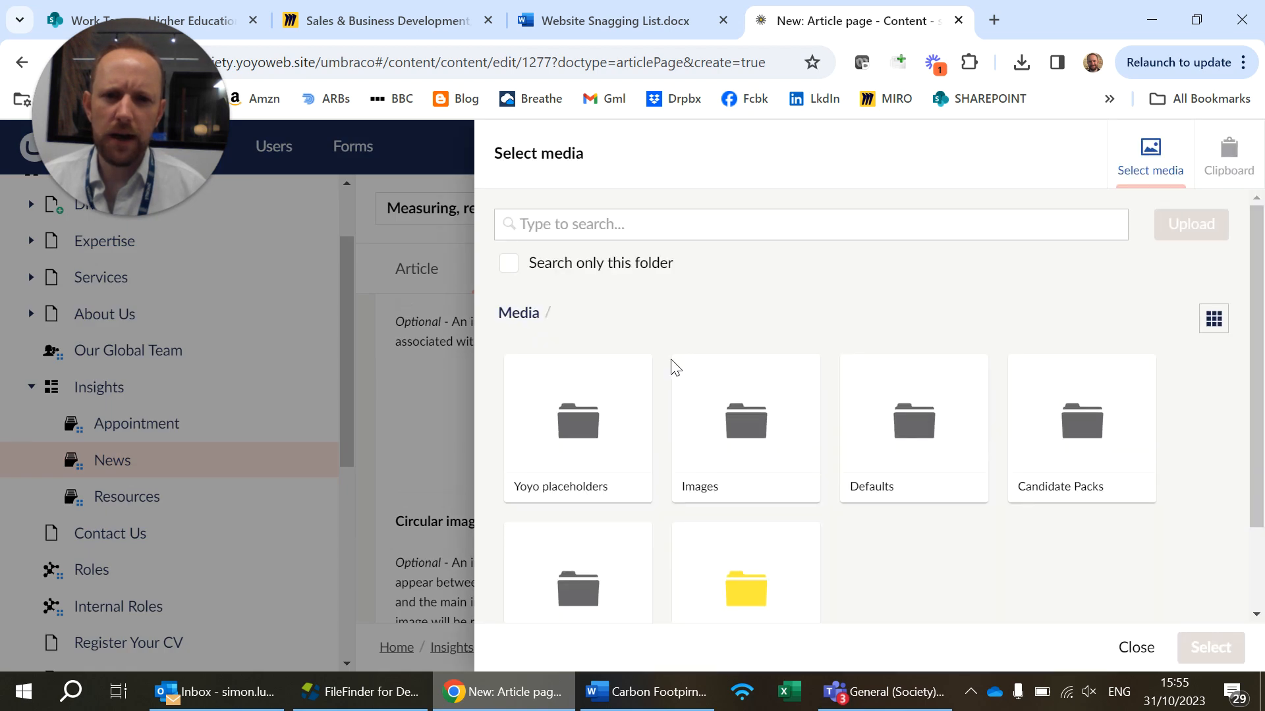
pyautogui.click(1135, 652)
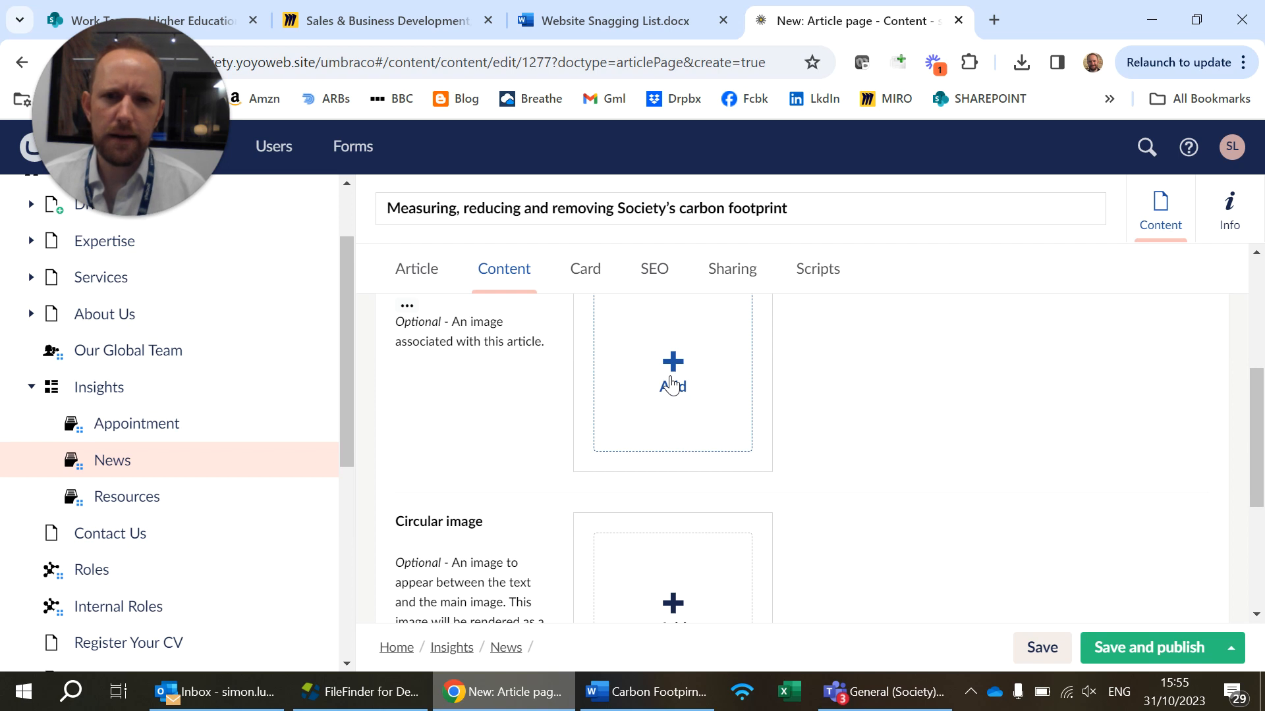
pyautogui.scroll(1, 693, 426)
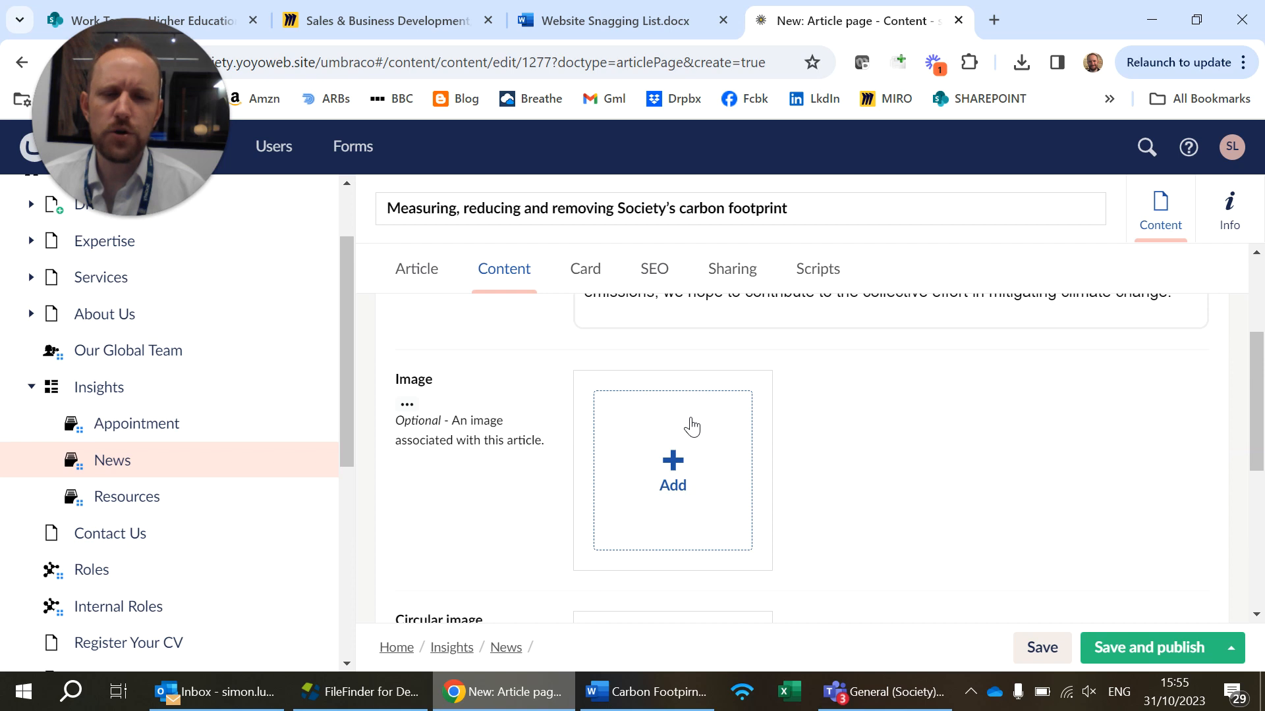
pyautogui.scroll(1, 692, 435)
pyautogui.scroll(-1, 689, 451)
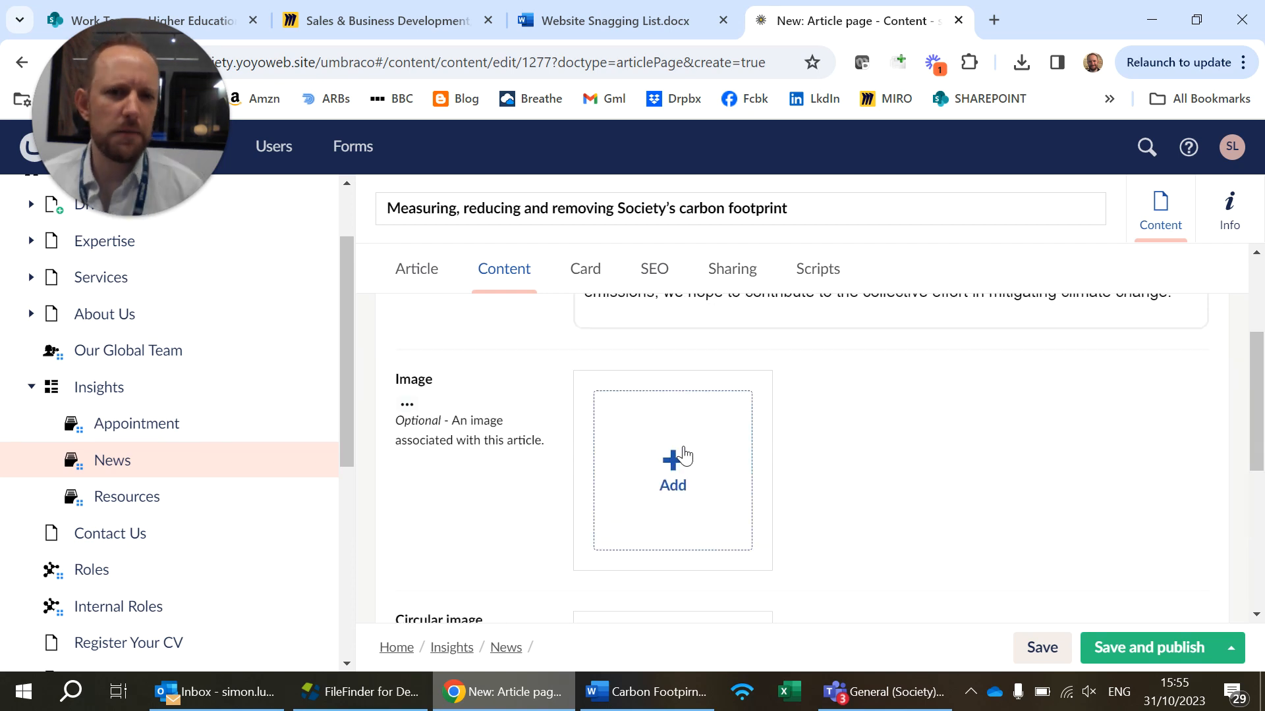
pyautogui.scroll(2, 674, 455)
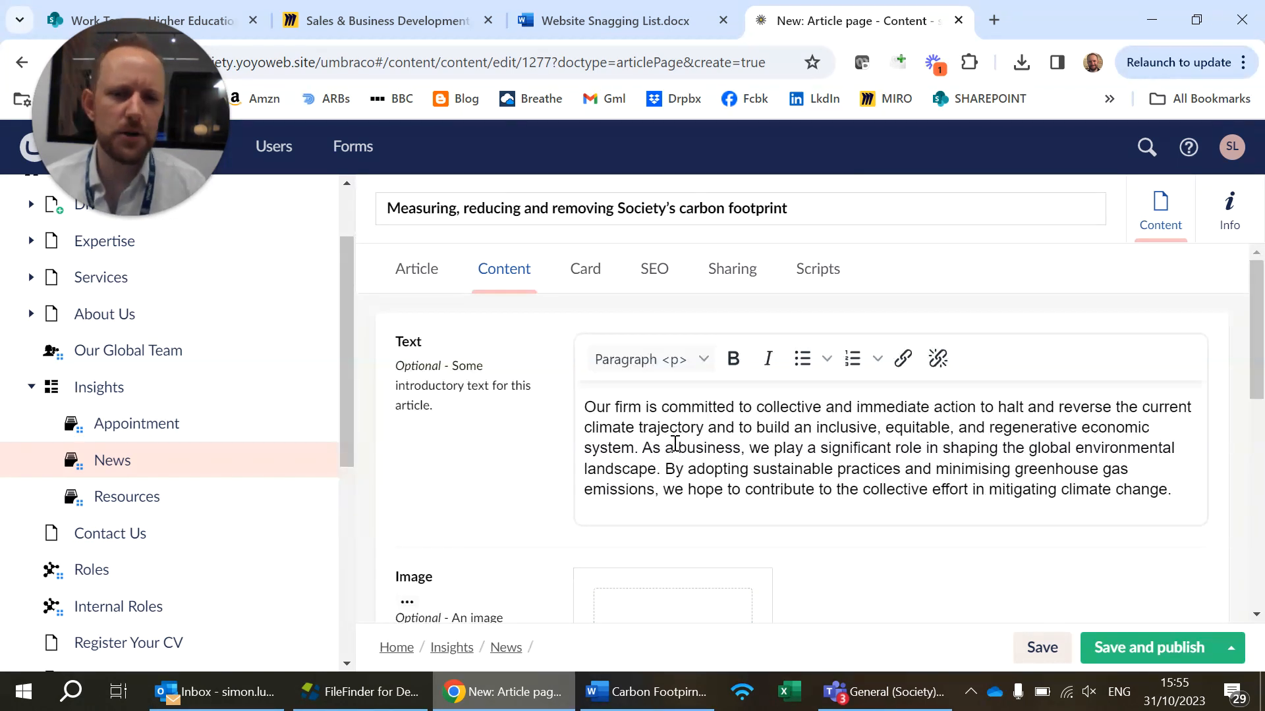
# Start adding the article's image and browse the media library to the Articles folder inside Images
pyautogui.scroll(-1, 675, 443)
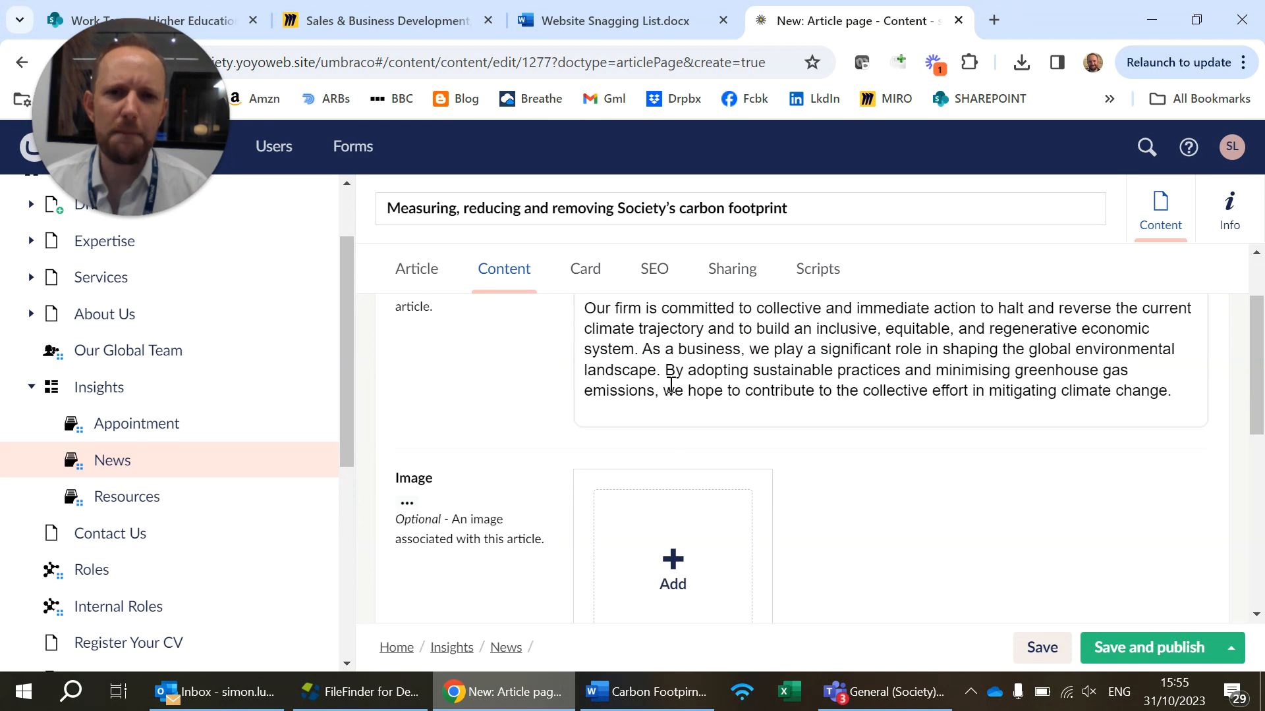
pyautogui.click(683, 565)
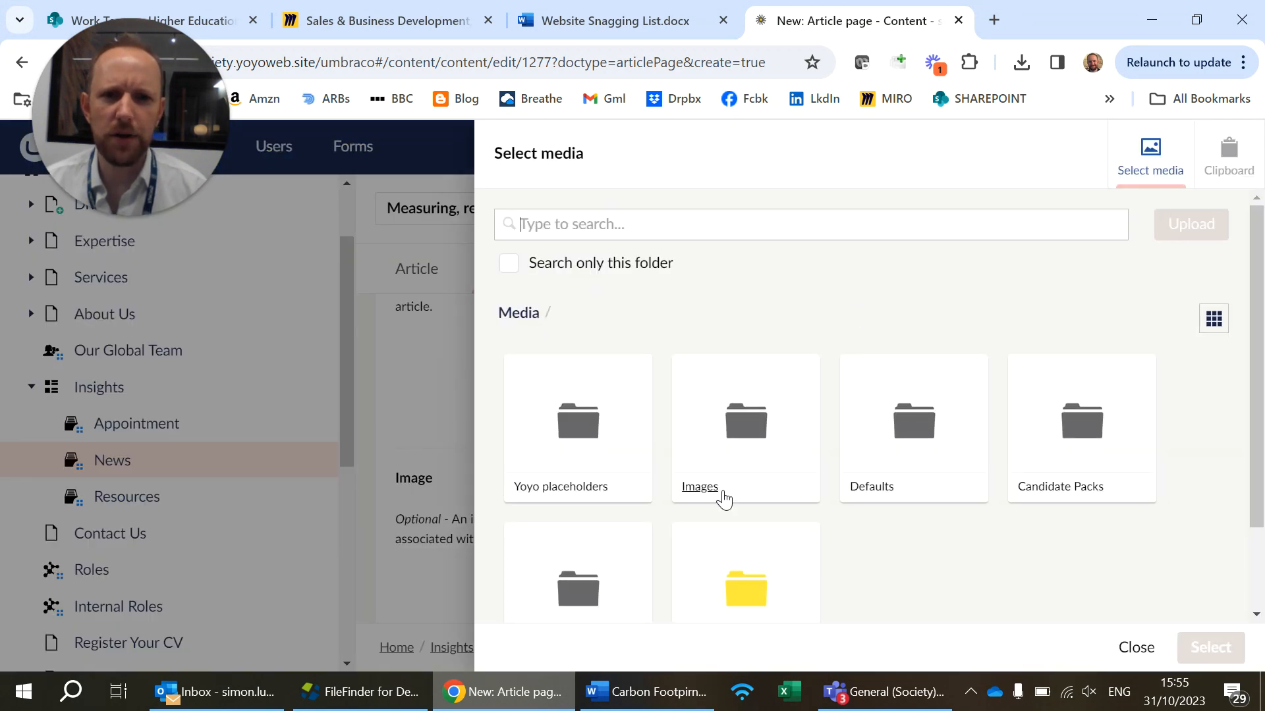
pyautogui.scroll(-1, 720, 499)
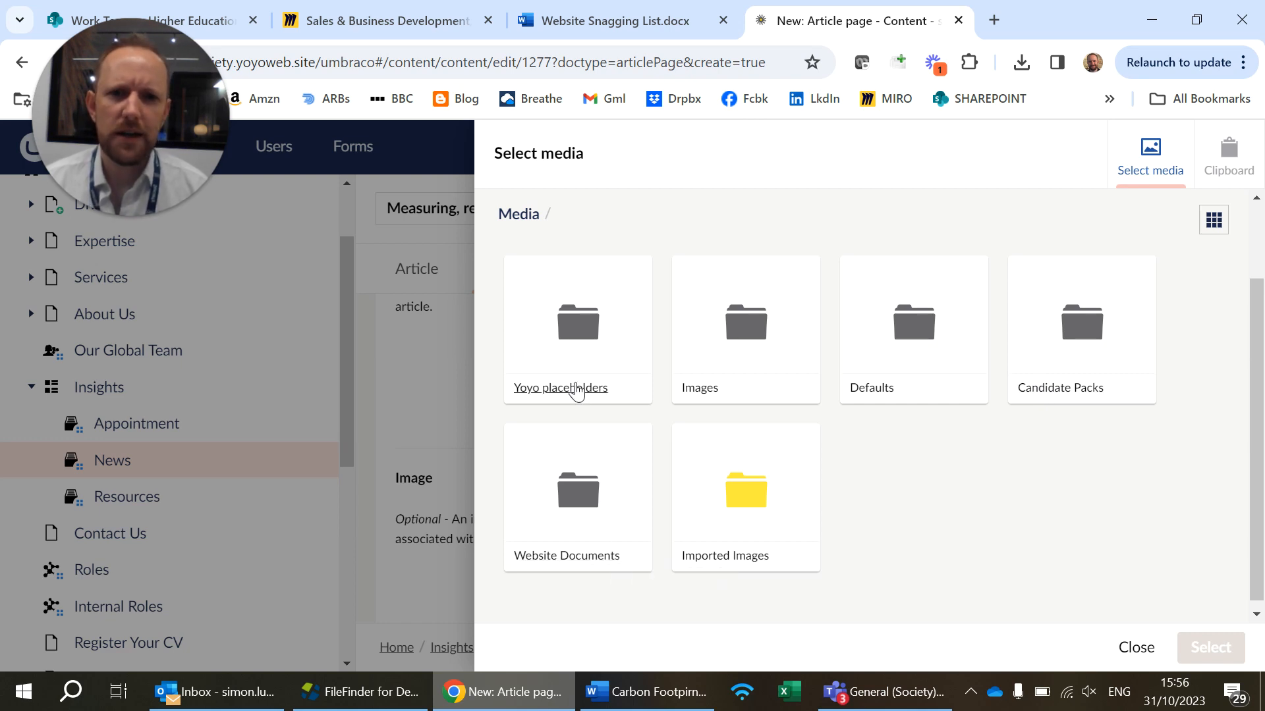
pyautogui.click(702, 388)
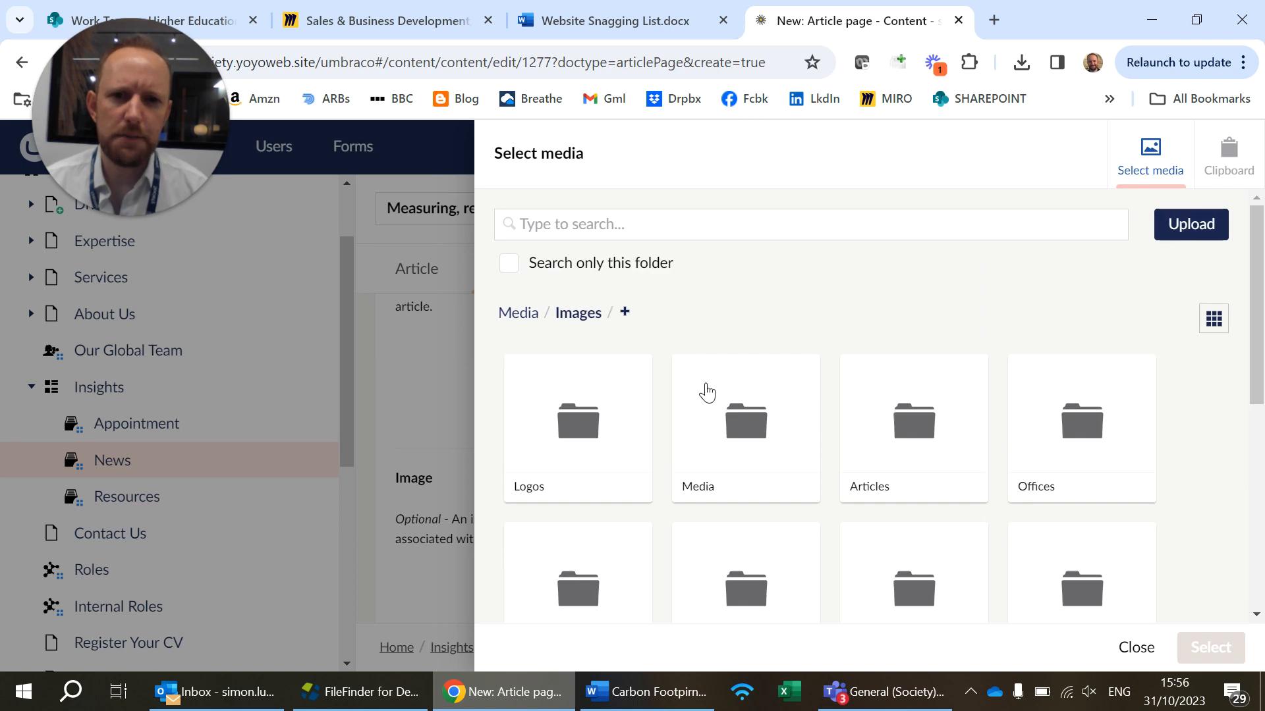
pyautogui.scroll(-2, 709, 390)
pyautogui.scroll(-4, 706, 391)
pyautogui.scroll(6, 704, 392)
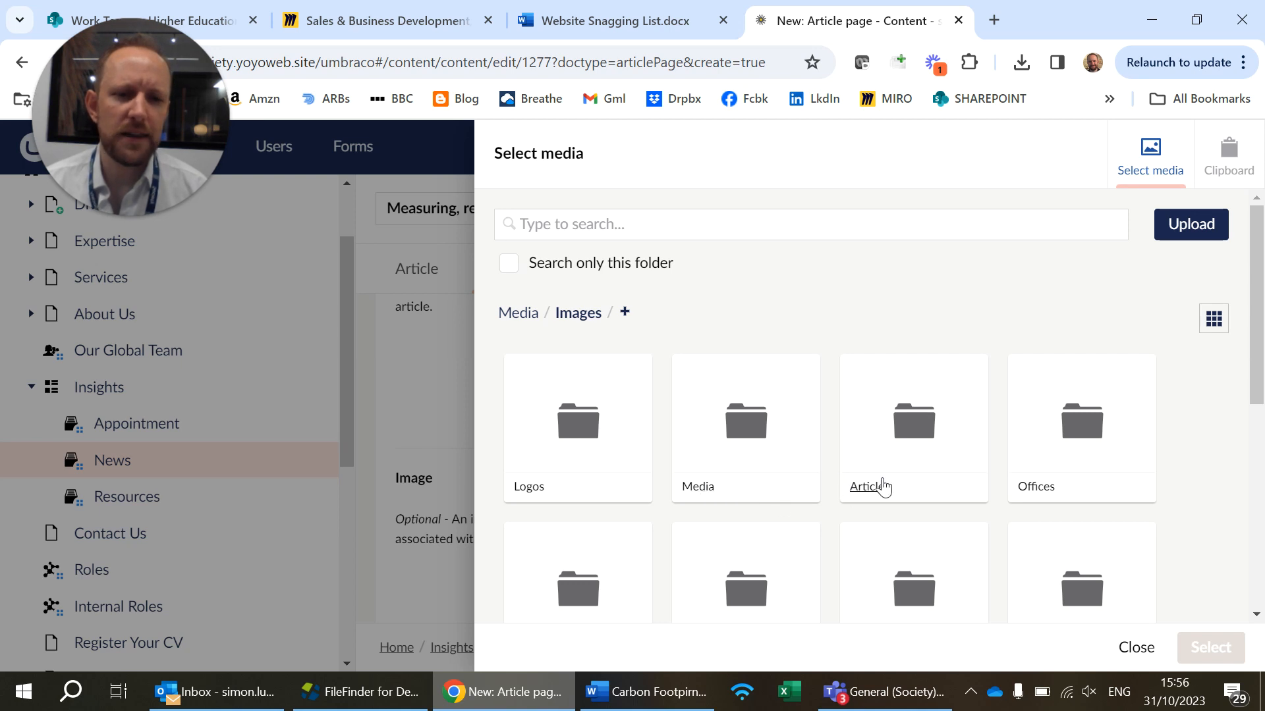
pyautogui.scroll(-2, 881, 488)
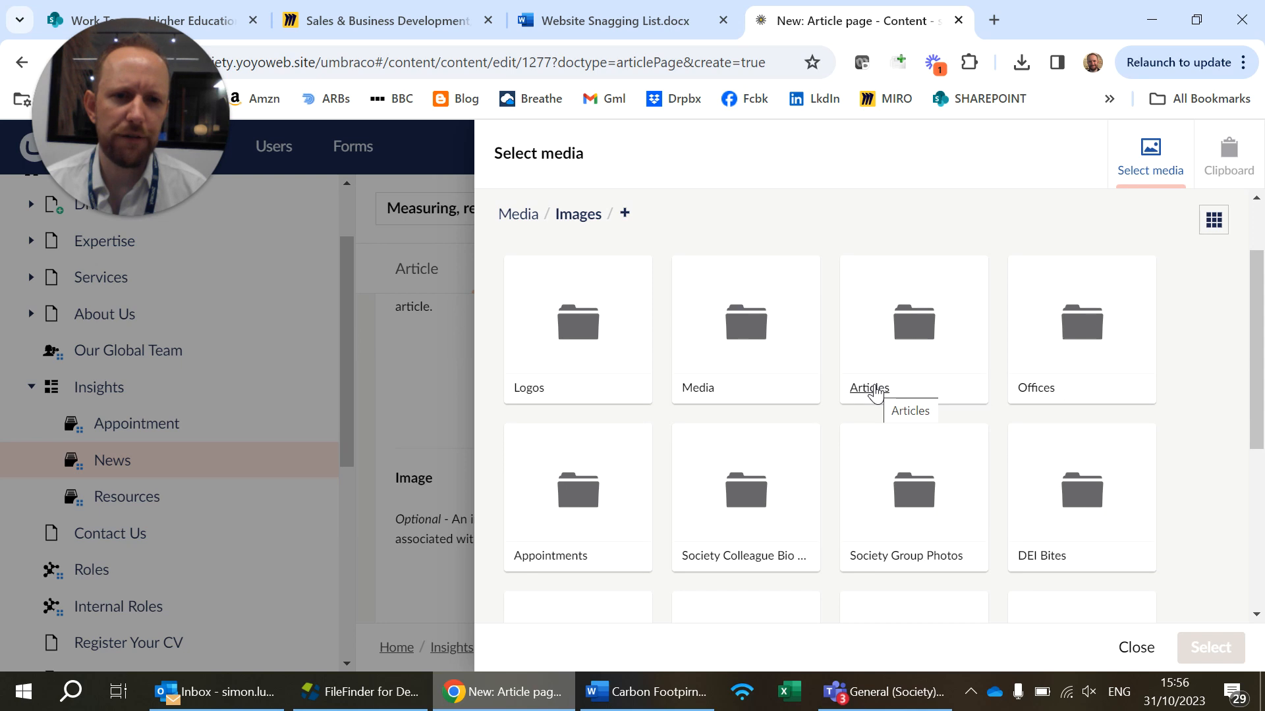
pyautogui.click(874, 392)
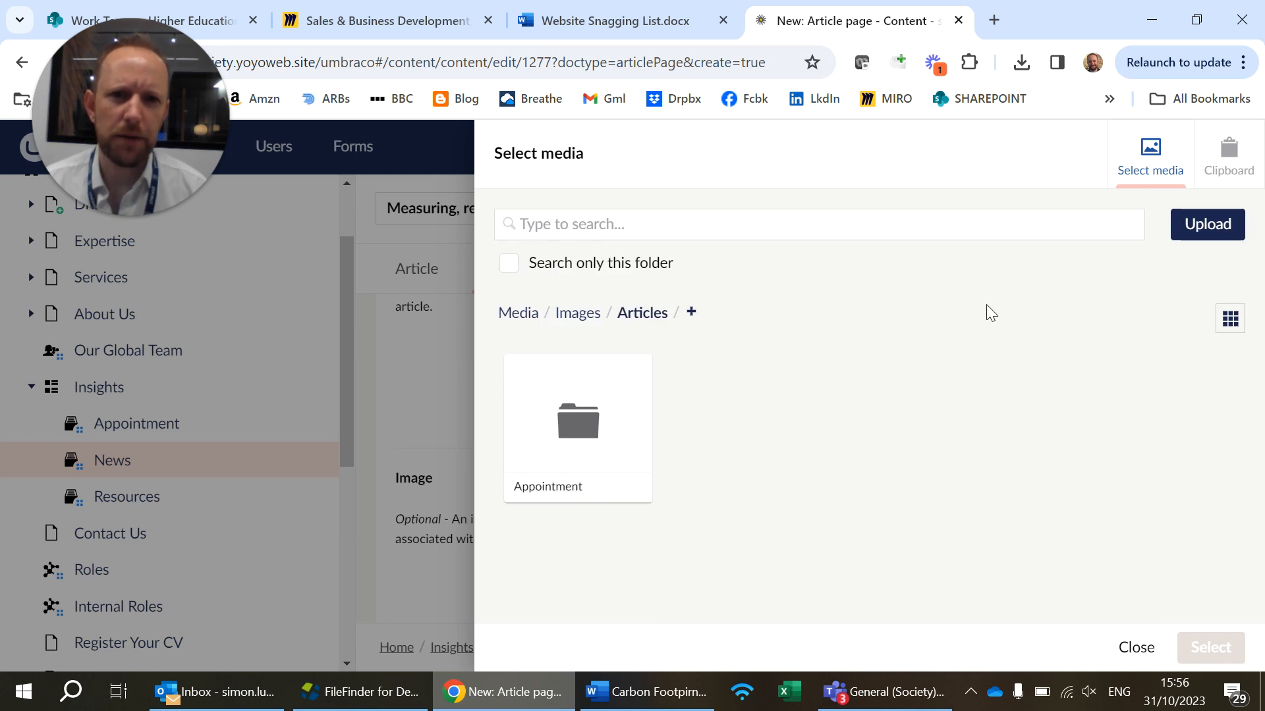
# Create a media folder named News inside the Articles folder
pyautogui.click(691, 312)
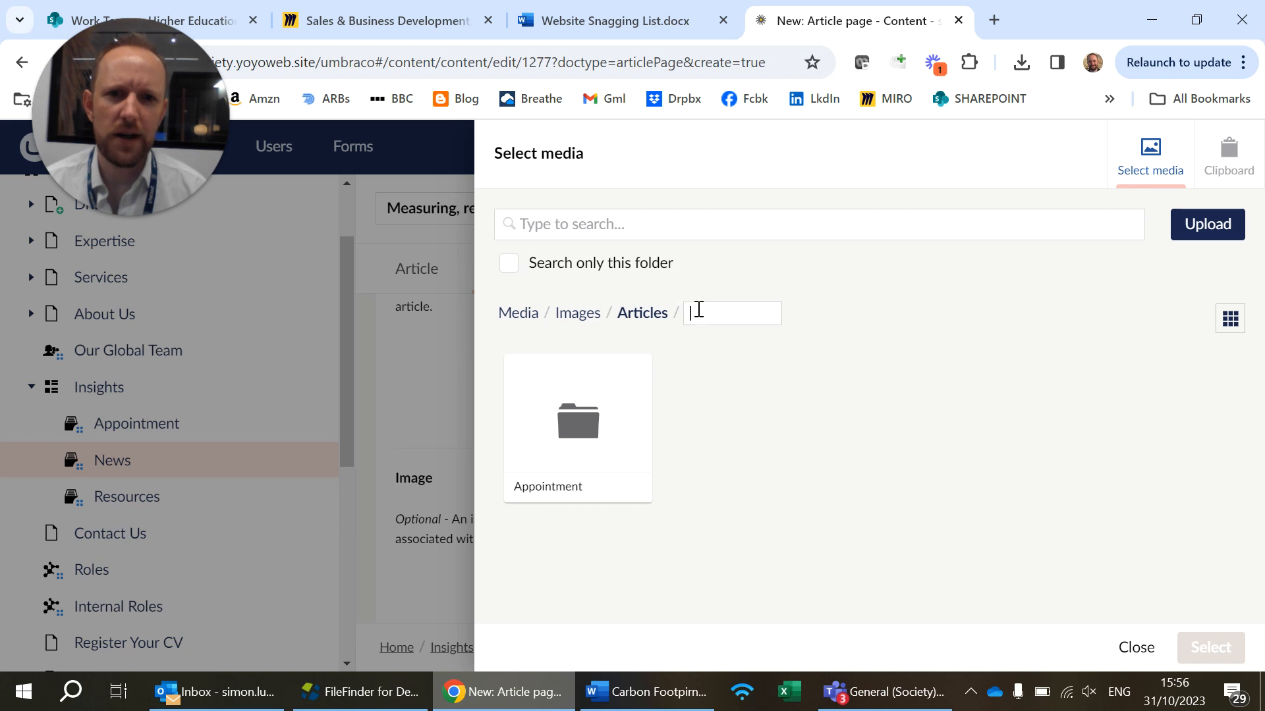
pyautogui.write('News')
pyautogui.press('Return')
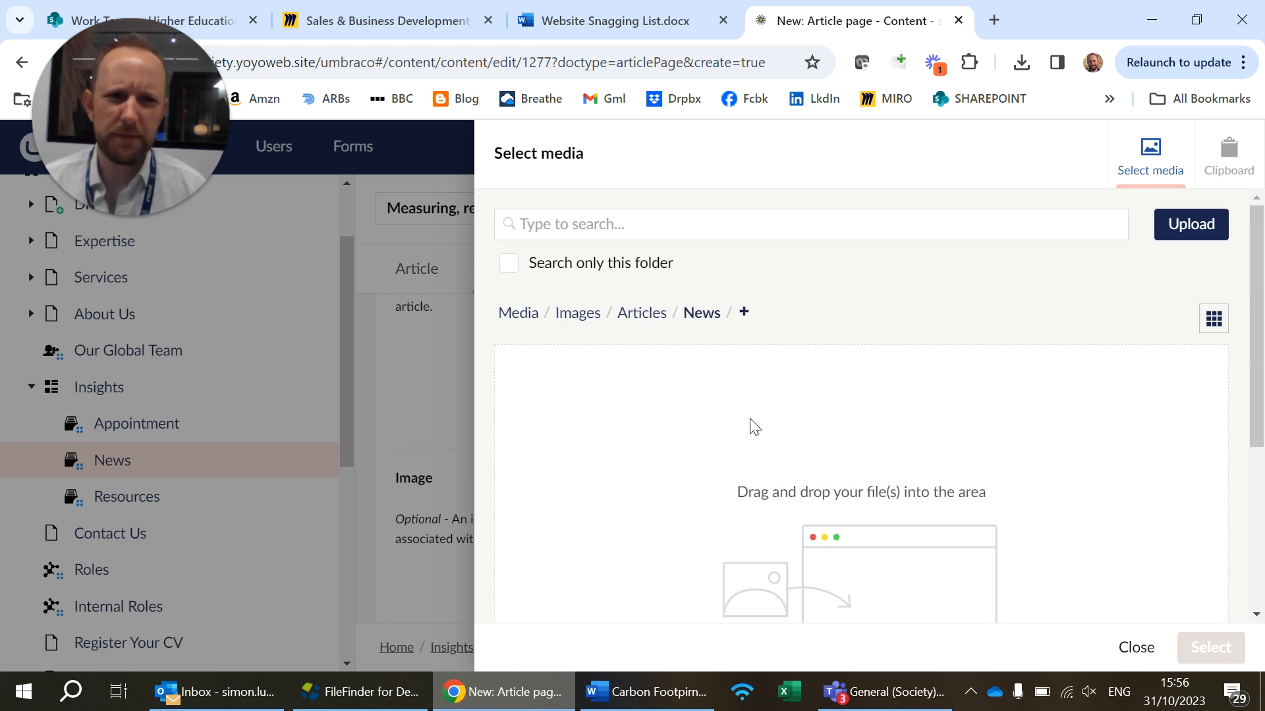
# Upload the Climate 2022 Stripes image from the desktop into the News media folder
pyautogui.scroll(-1, 751, 427)
pyautogui.scroll(1, 1075, 294)
pyautogui.click(1197, 221)
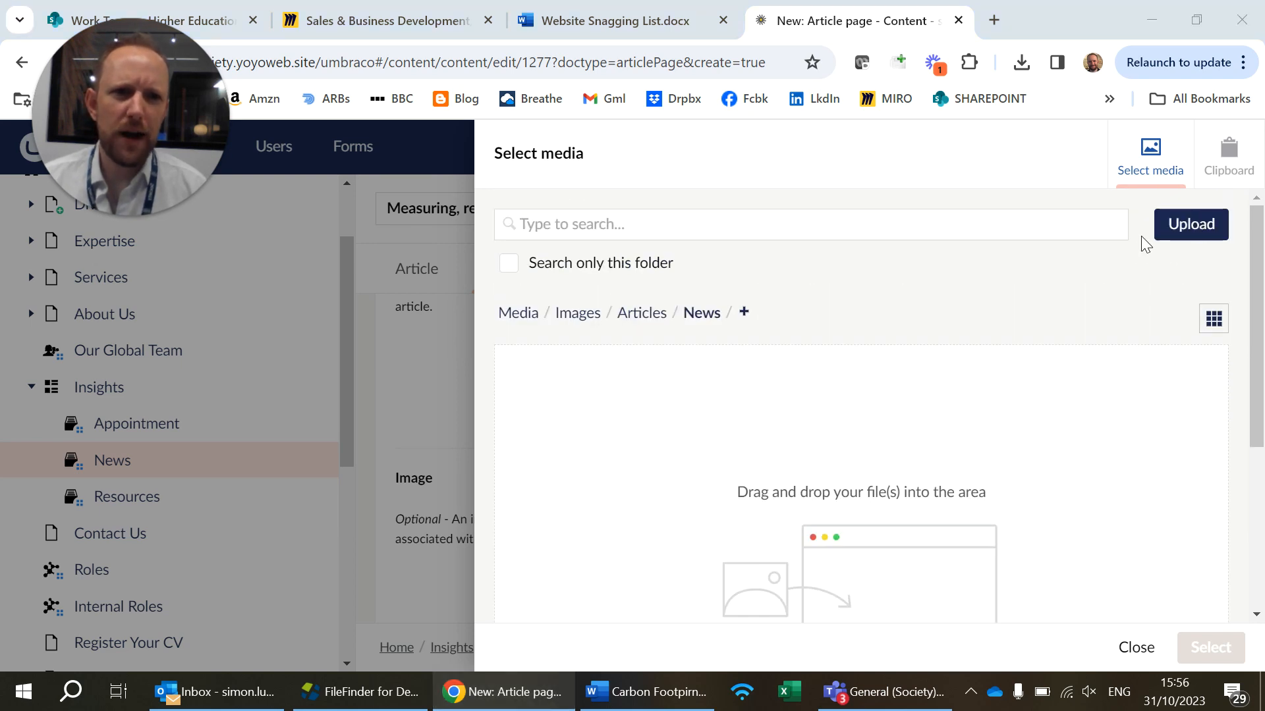
pyautogui.scroll(-3, 1127, 295)
pyautogui.scroll(3, 1126, 295)
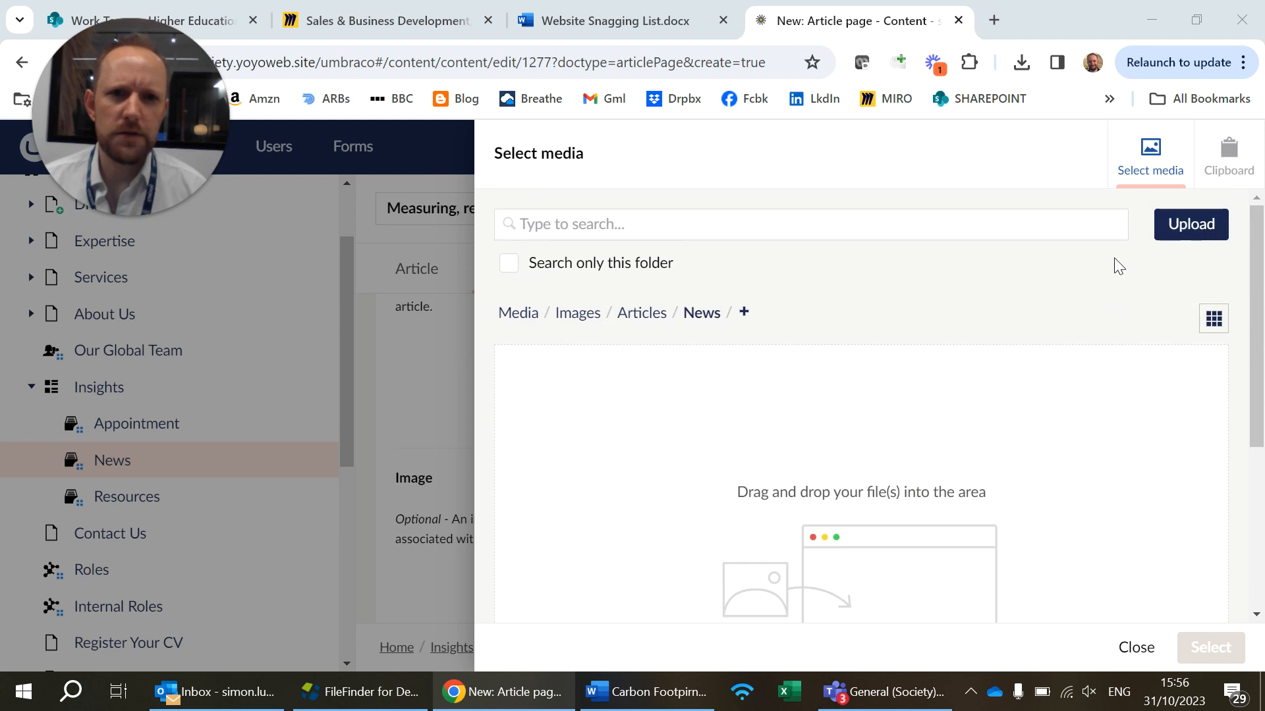
pyautogui.click(1262, 691)
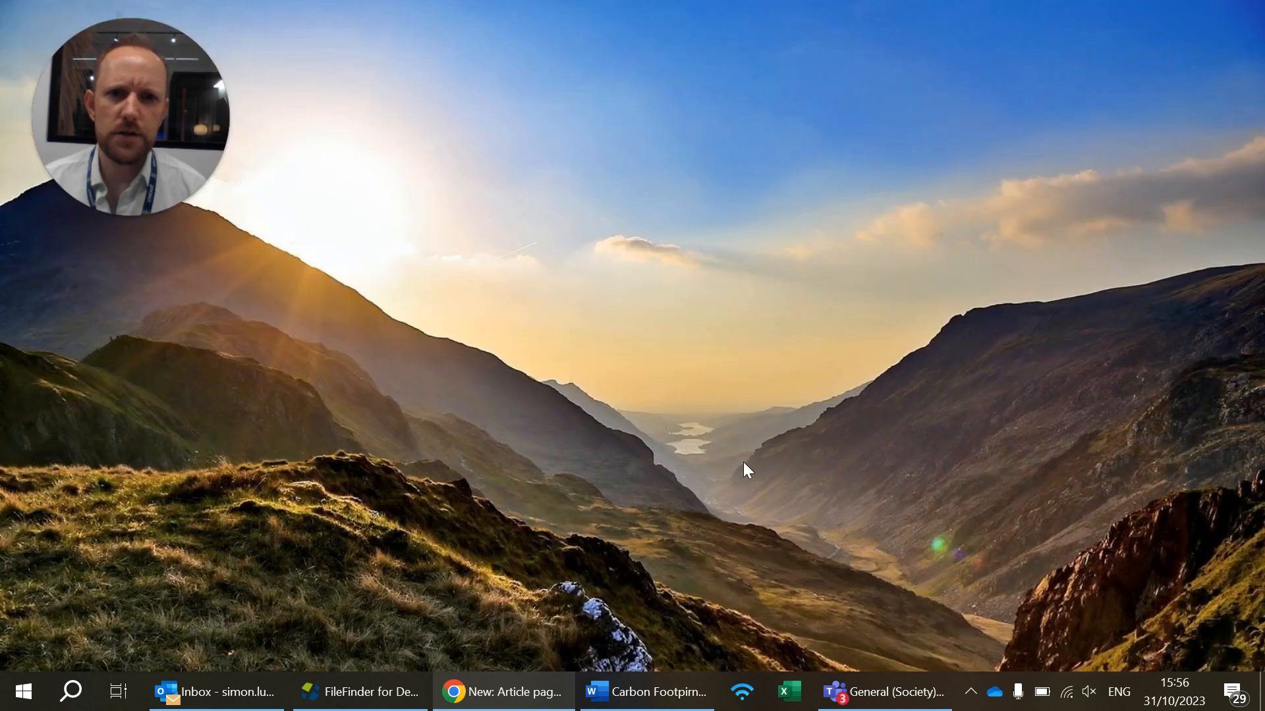
pyautogui.click(261, 243)
pyautogui.moveTo(262, 242); pyautogui.dragTo(835, 459)
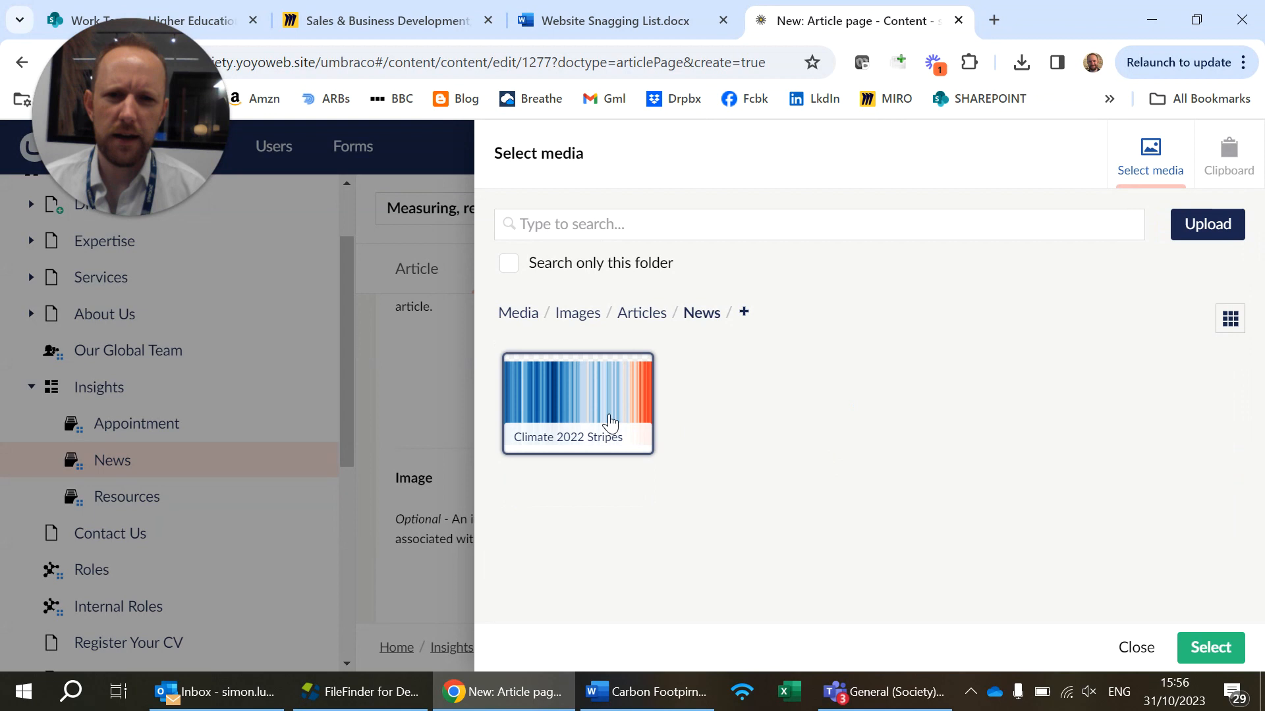
# Choose the Climate 2022 Stripes picture as the article's image and confirm the selection
pyautogui.click(609, 422)
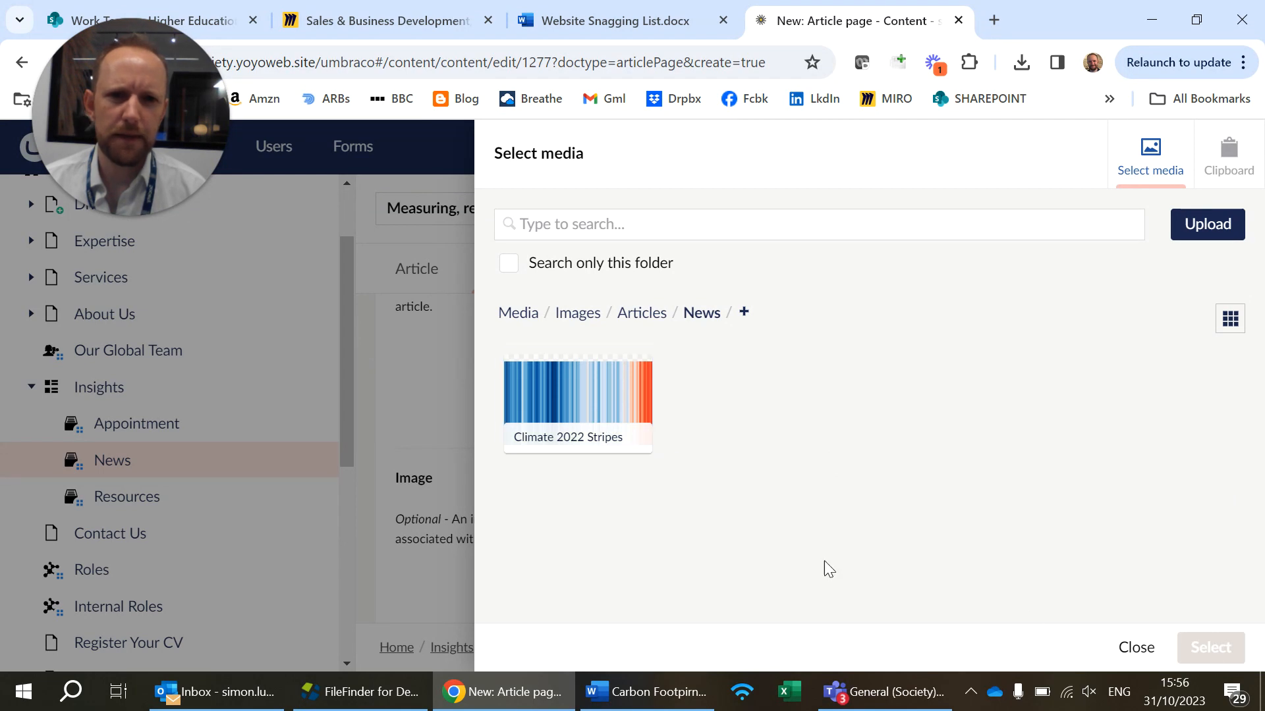
pyautogui.click(605, 404)
pyautogui.click(1209, 647)
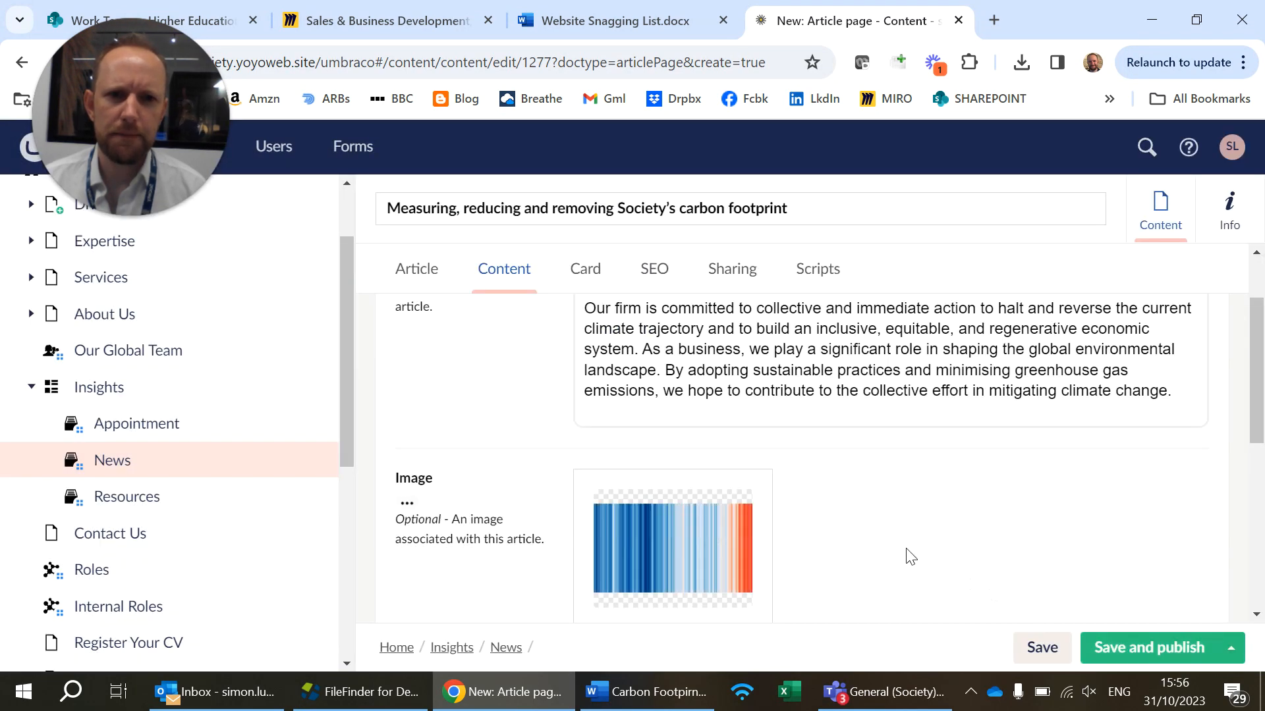
# Examine the article's image, the optional circular image field and the components section
pyautogui.scroll(-1, 855, 520)
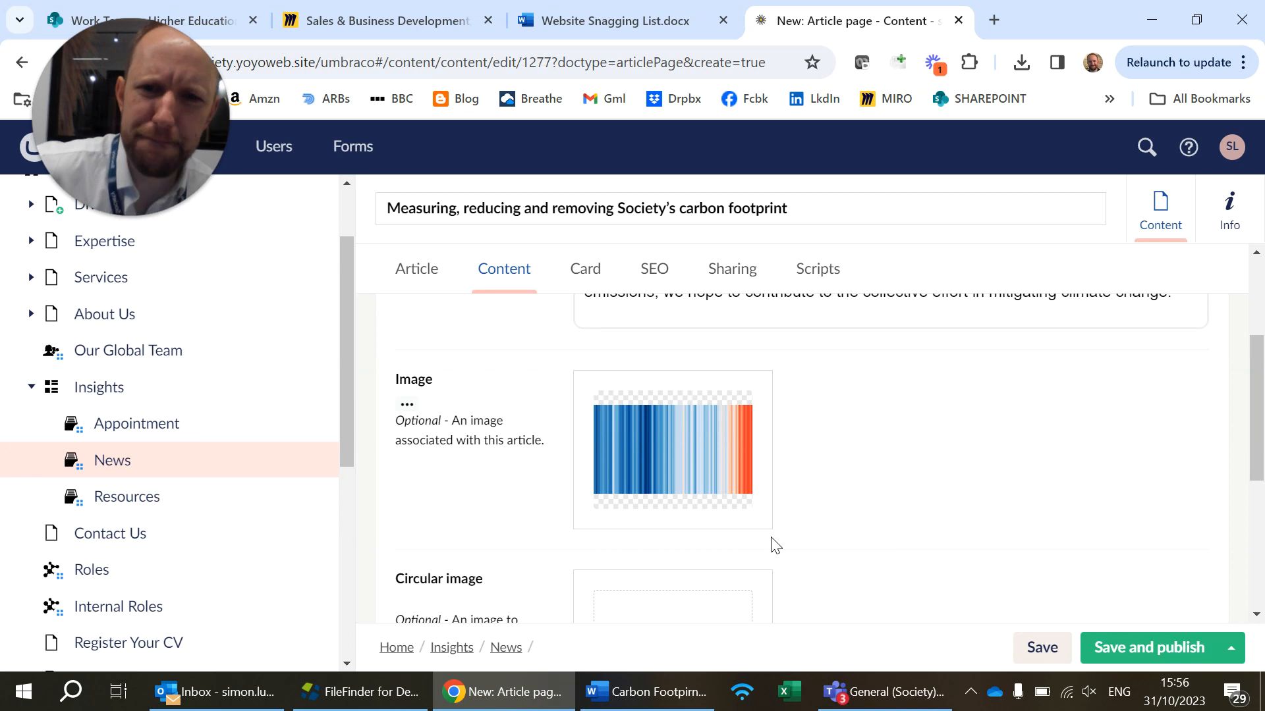
pyautogui.scroll(-2, 744, 527)
pyautogui.scroll(2, 710, 475)
pyautogui.scroll(-1, 720, 507)
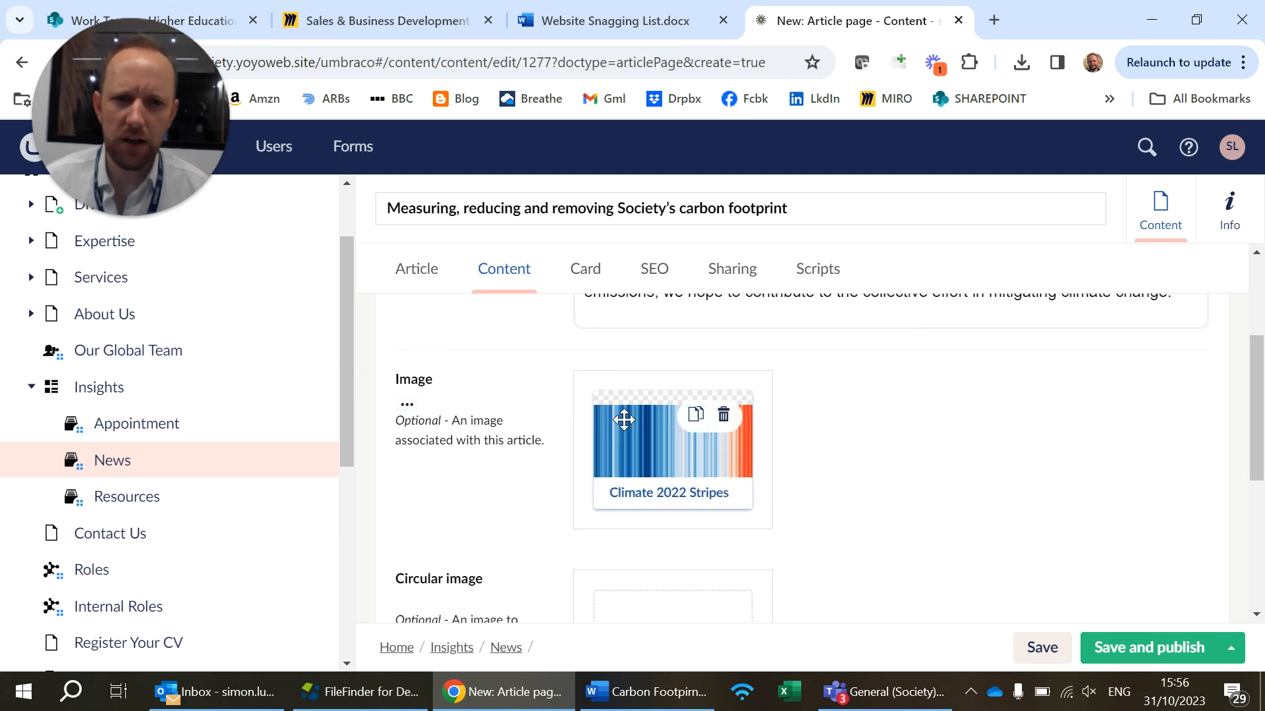
pyautogui.scroll(-1, 702, 441)
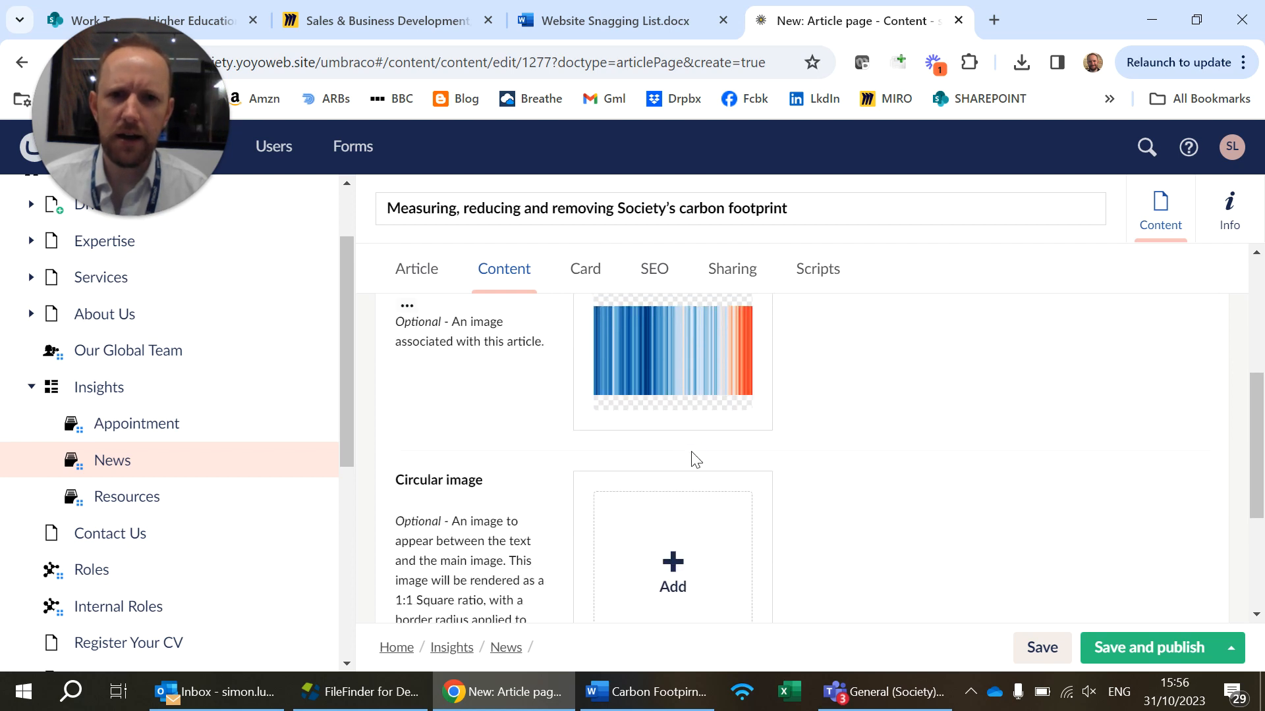
pyautogui.scroll(-1, 696, 459)
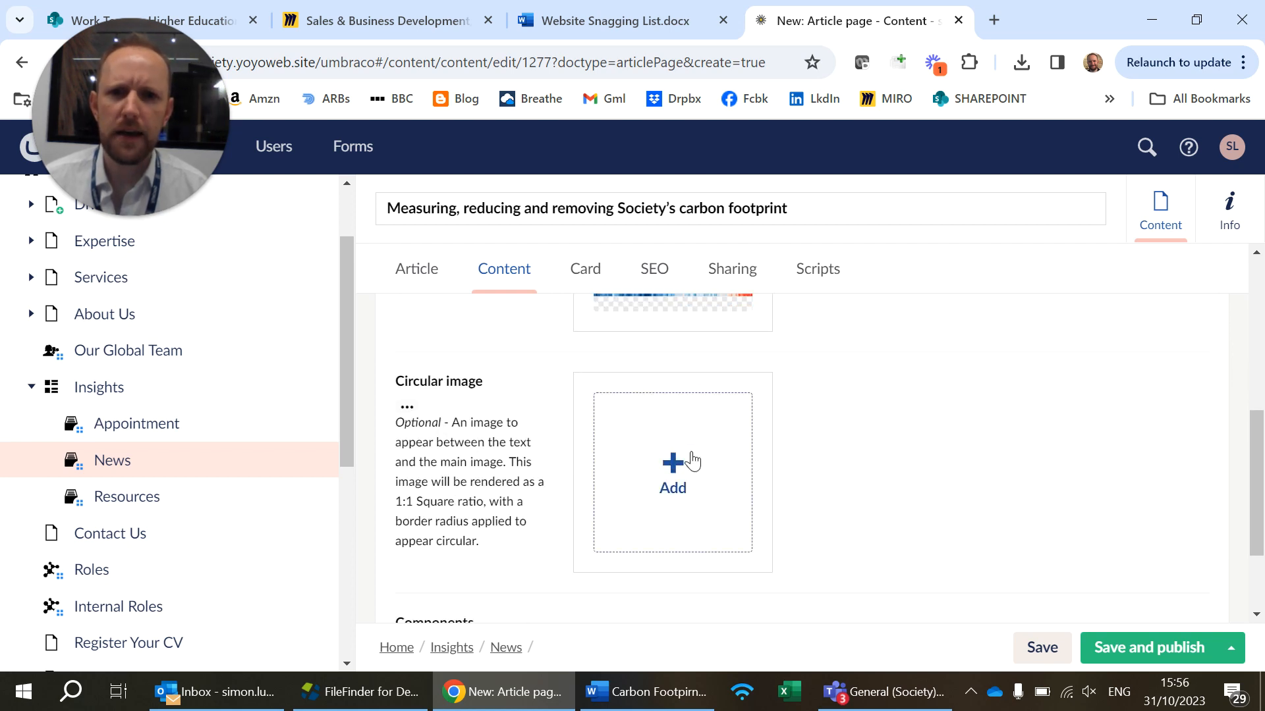
pyautogui.scroll(-1, 697, 487)
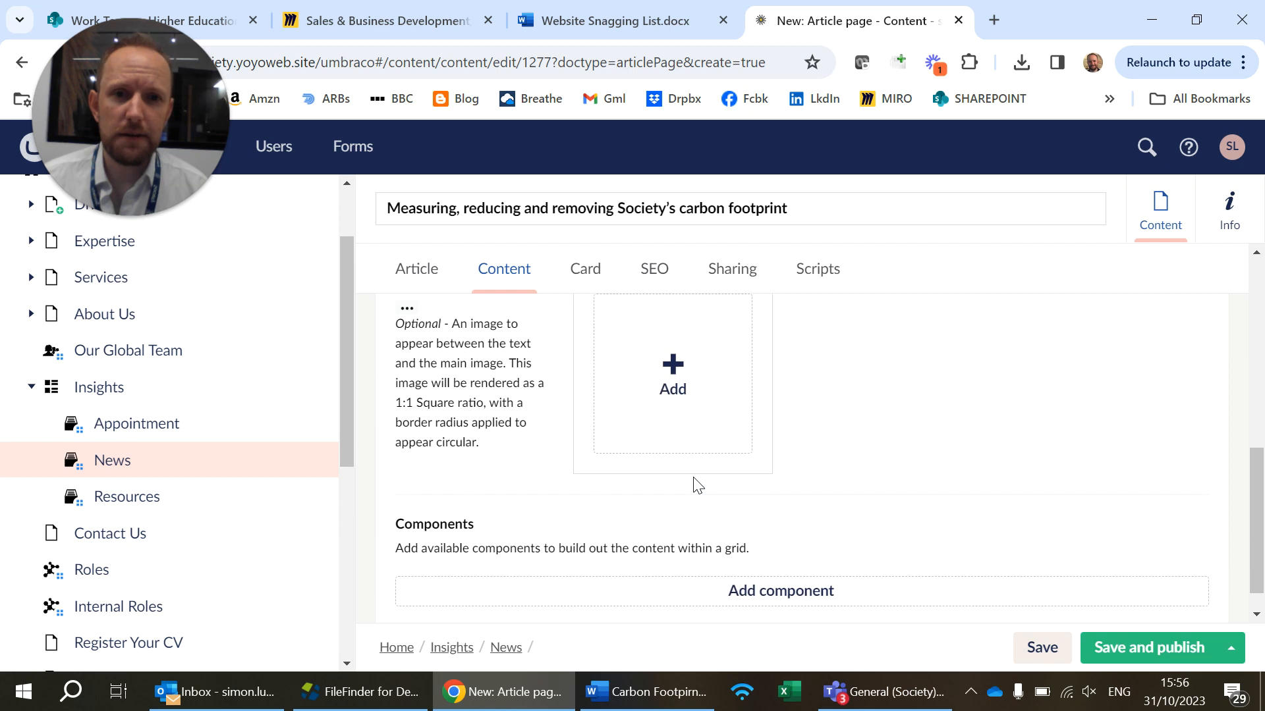
pyautogui.scroll(1, 697, 486)
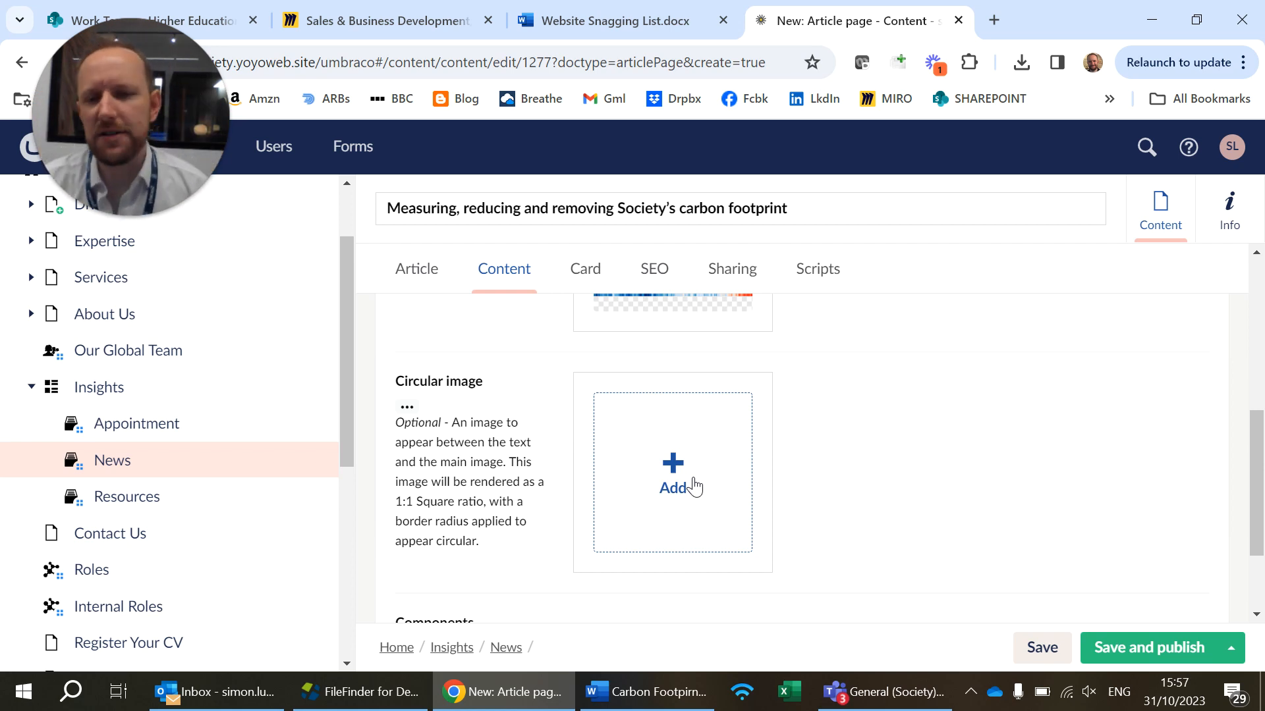
# Add a Text component to the article's components
pyautogui.scroll(-2, 695, 487)
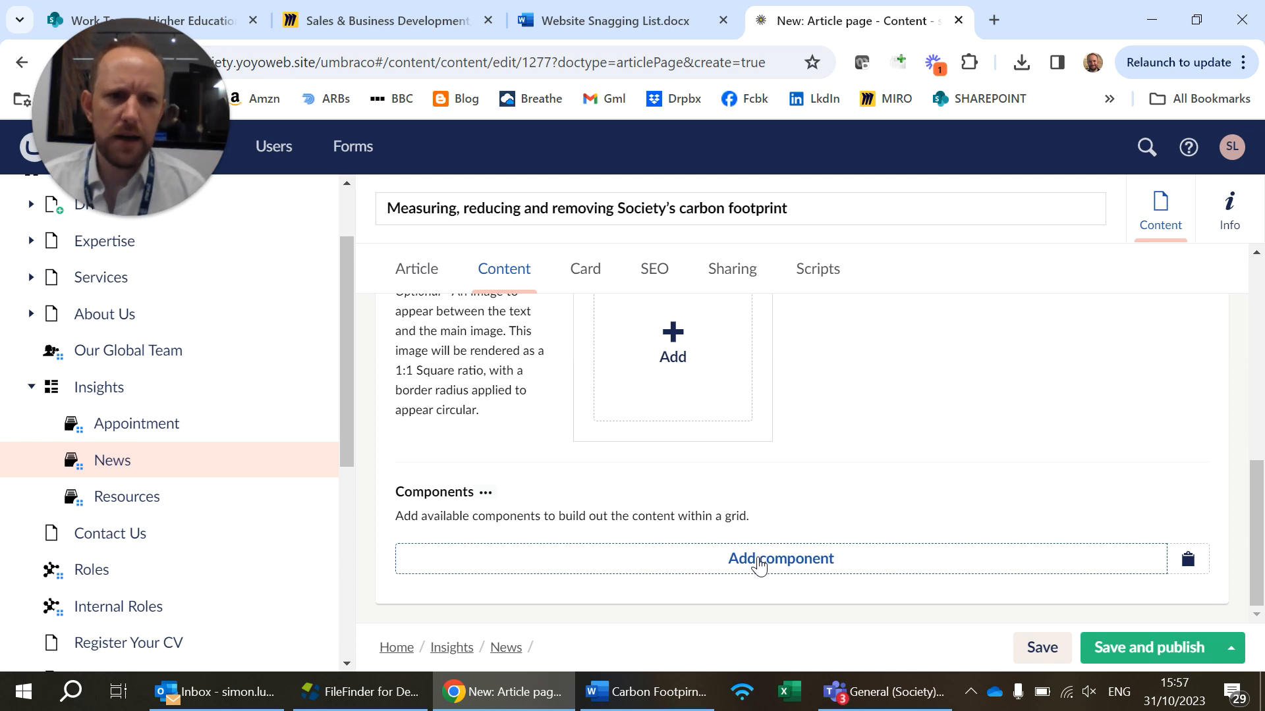
pyautogui.click(759, 565)
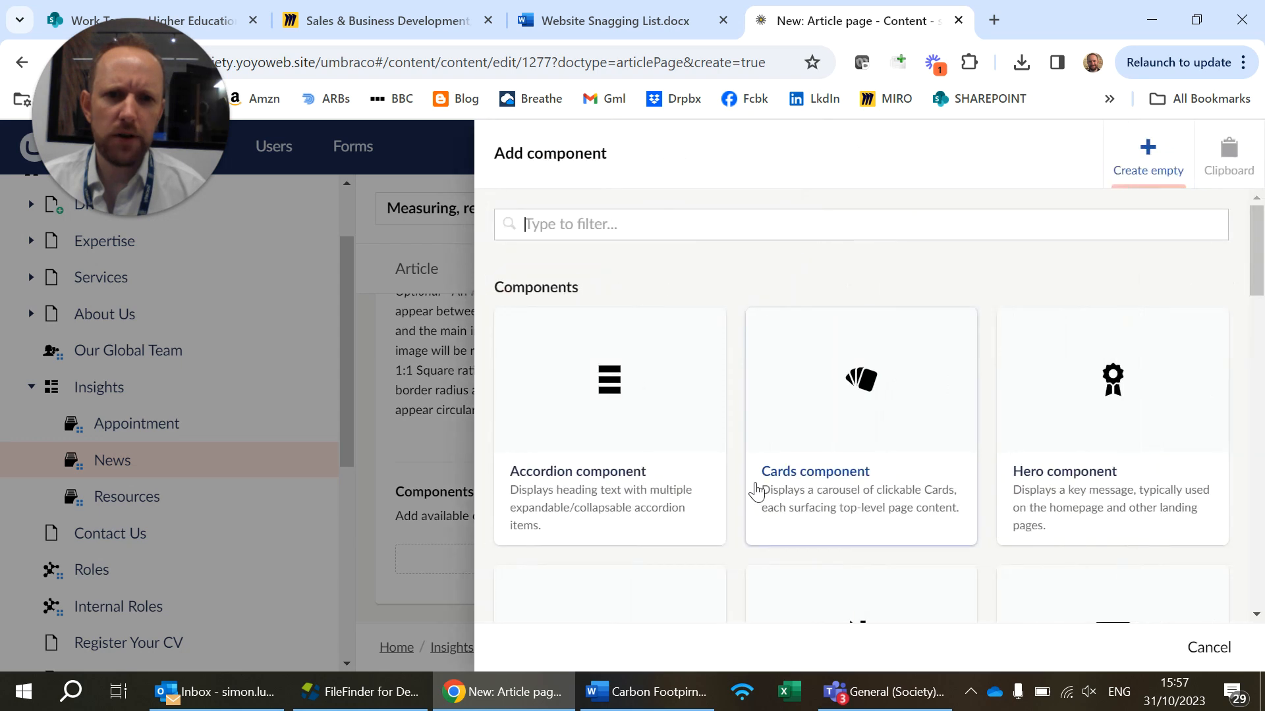
pyautogui.scroll(-15, 756, 491)
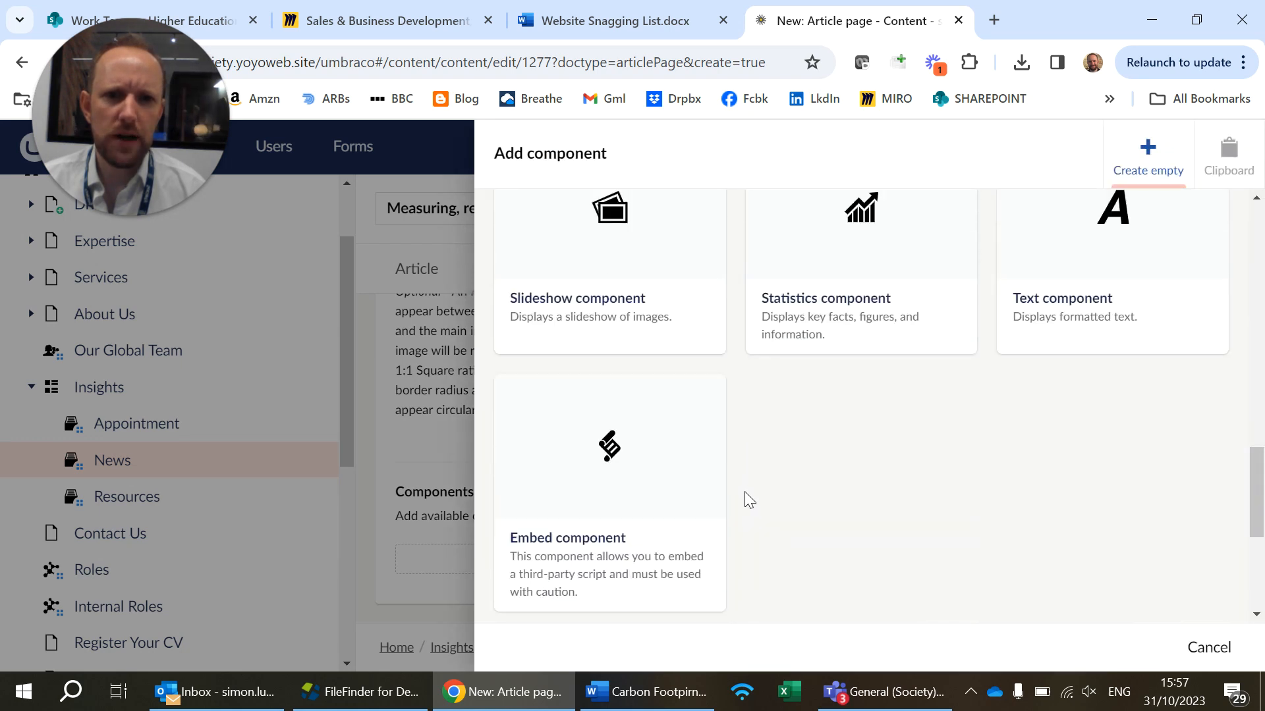
pyautogui.scroll(3, 1083, 421)
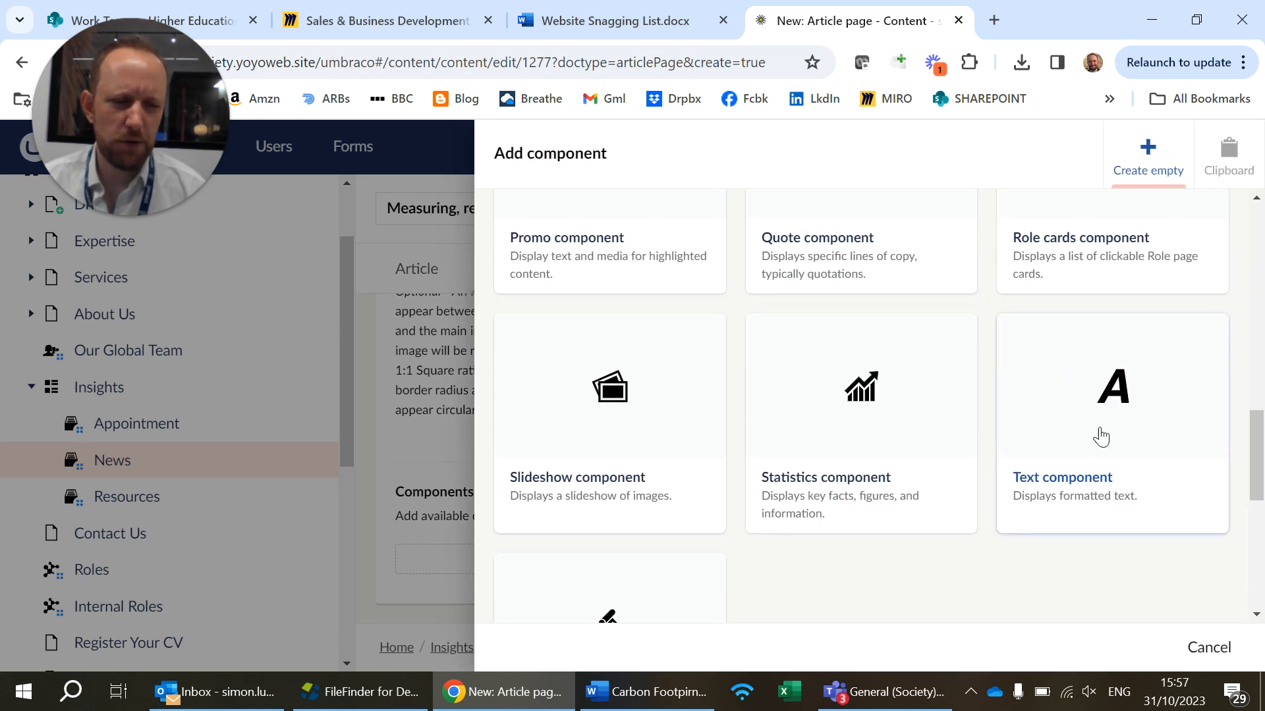
pyautogui.click(1096, 448)
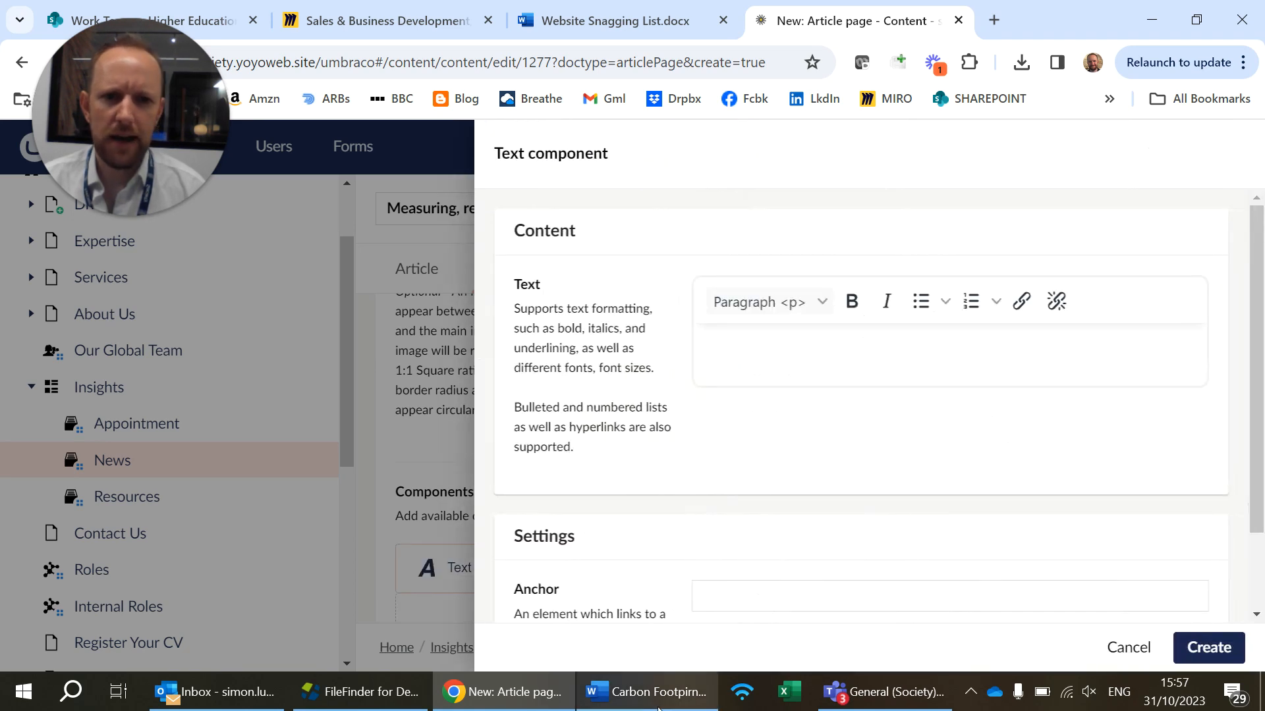
# Cut the Word text from "On 10th November 2019" through "The results were sobering:" and paste it into the Text component in Umbraco
pyautogui.hotkey('alt', 'Tab')
pyautogui.scroll(-5, 508, 366)
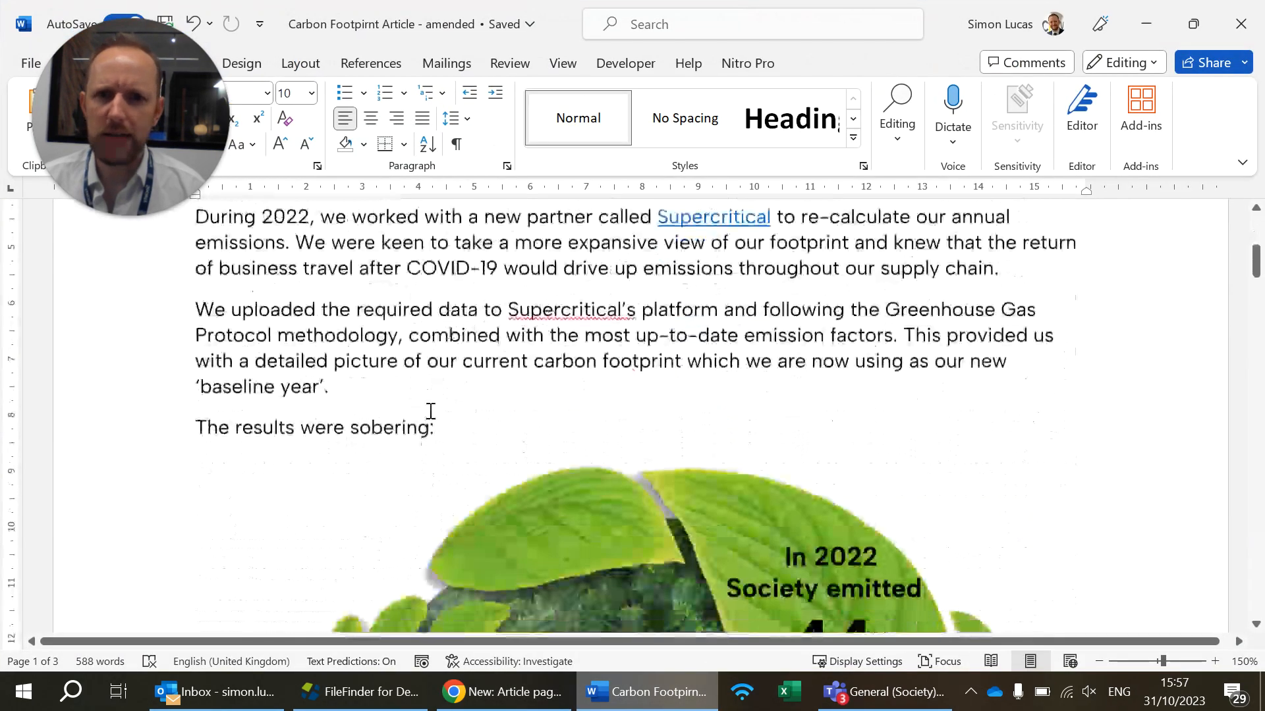
pyautogui.moveTo(445, 434); pyautogui.dragTo(218, 407)
pyautogui.hotkey('ctrl', 'c')
pyautogui.press('Delete')
pyautogui.click(468, 691)
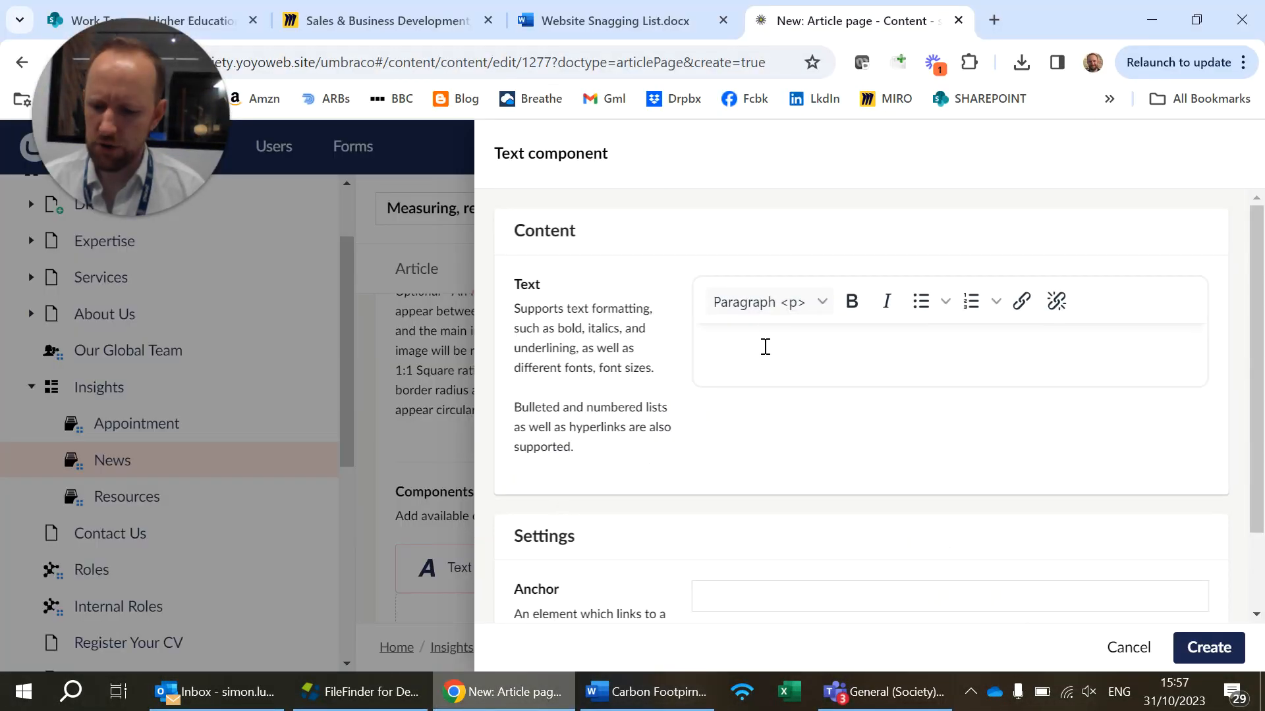
pyautogui.click(765, 347)
pyautogui.hotkey('ctrl', 'v')
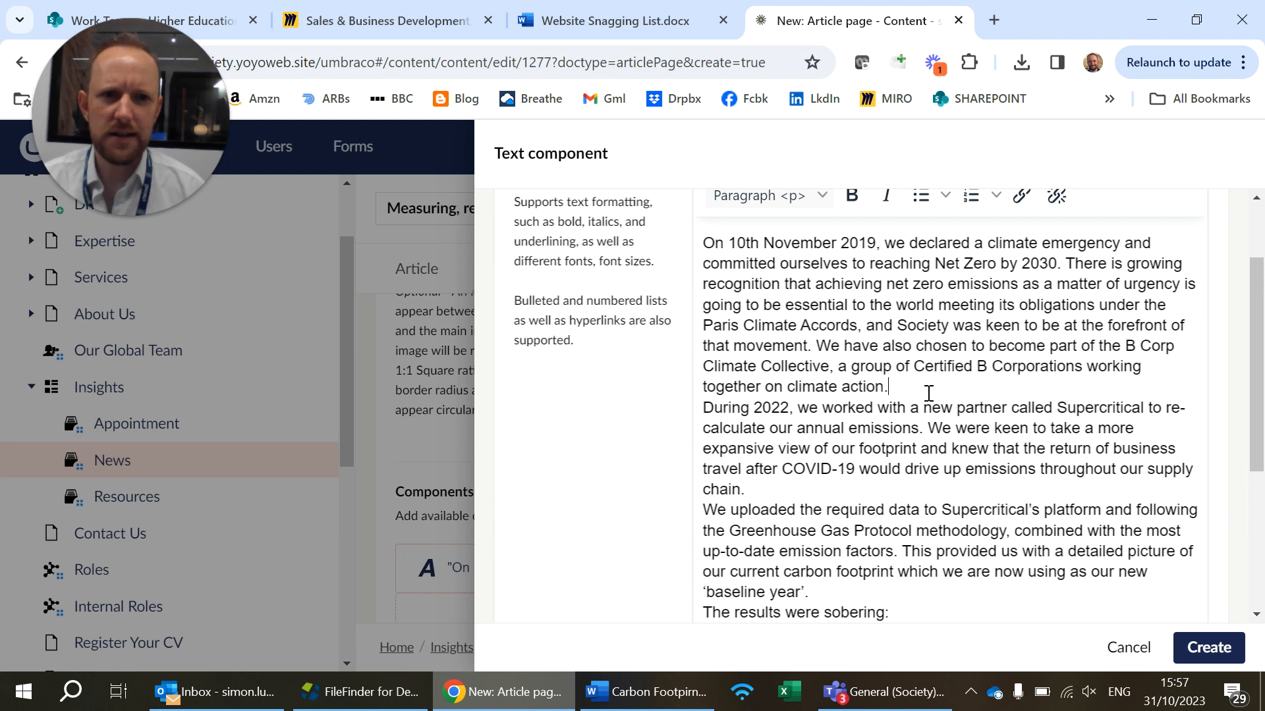
# Separate the pasted text into spaced paragraphs beginning "During 2022", "We uploaded" and "The results were sobering:"
pyautogui.press('BackSpace')
pyautogui.press('Return')
pyautogui.press('Return')
pyautogui.press('BackSpace')
pyautogui.press('BackSpace')
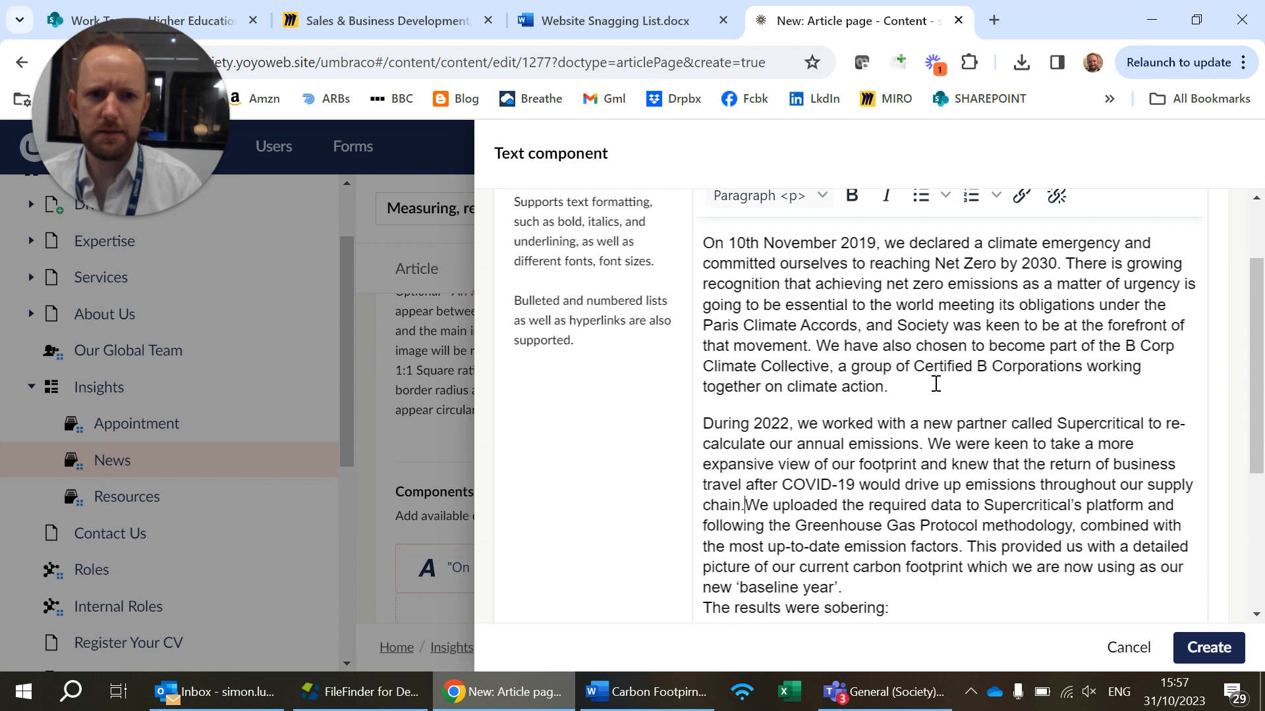
pyautogui.press('Return')
pyautogui.press('Down')
pyautogui.press('Down')
pyautogui.press('Down')
pyautogui.press('Down')
pyautogui.press('BackSpace')
pyautogui.press('Return')
pyautogui.press('Down')
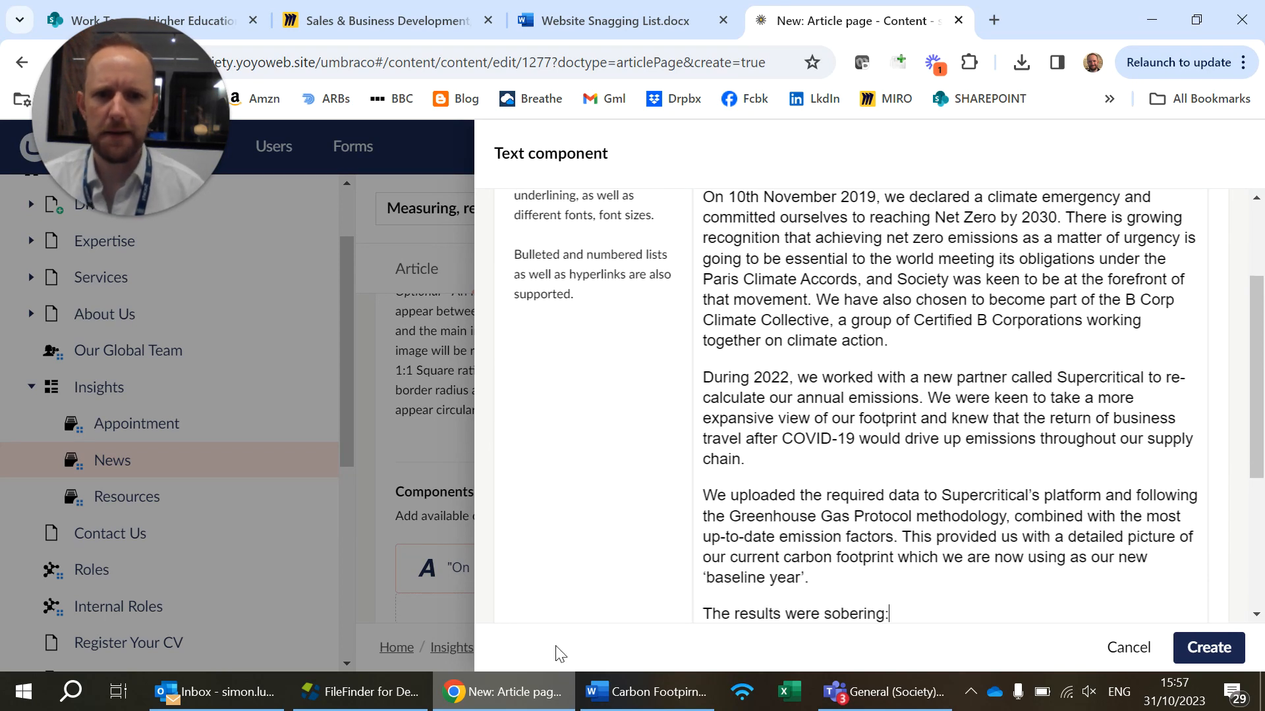
# Switch to Word and paste the cut paragraphs back above the leaf globe image
pyautogui.click(645, 691)
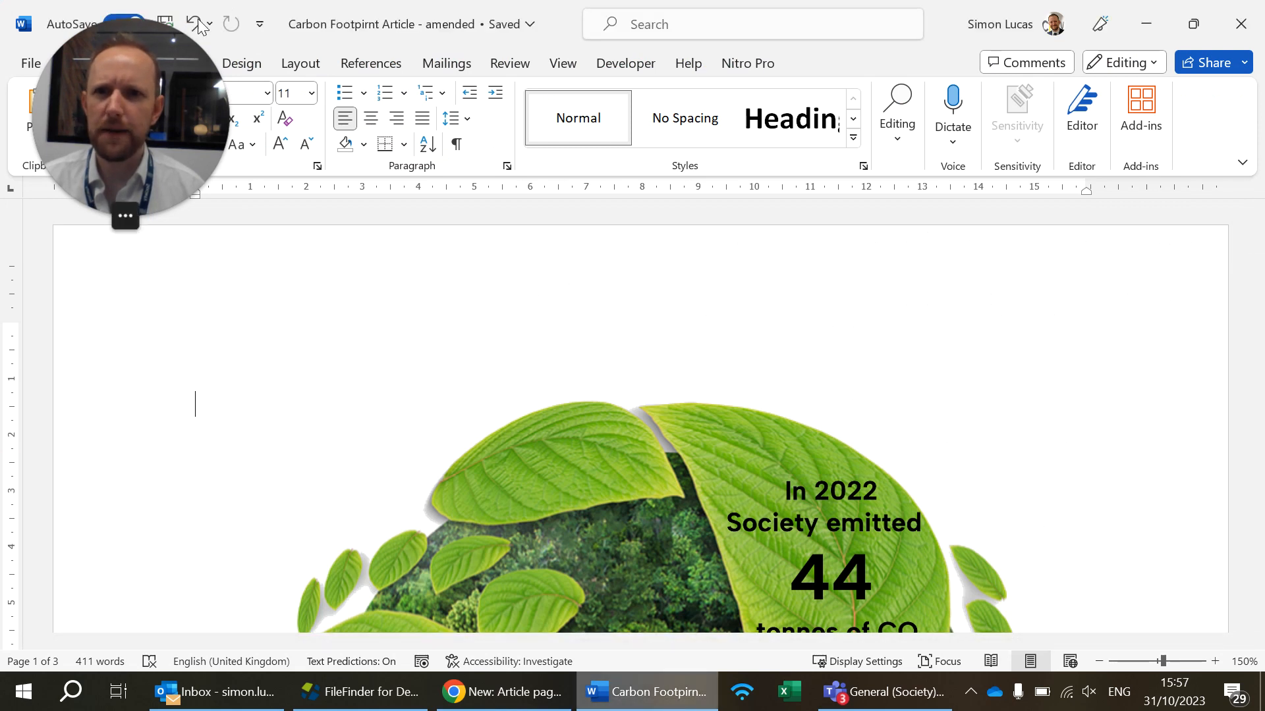
pyautogui.moveTo(195, 20); pyautogui.dragTo(194, 20)
pyautogui.moveTo(382, 25); pyautogui.dragTo(867, 3)
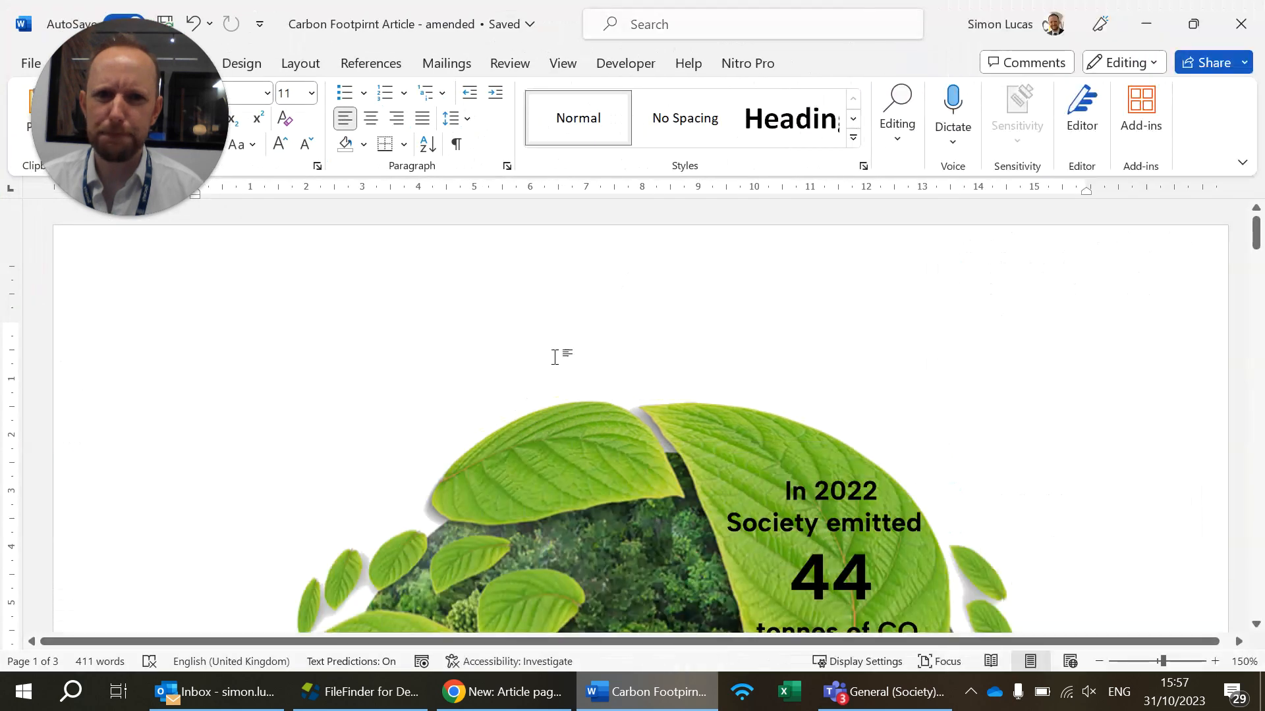
pyautogui.hotkey('ctrl', 'v')
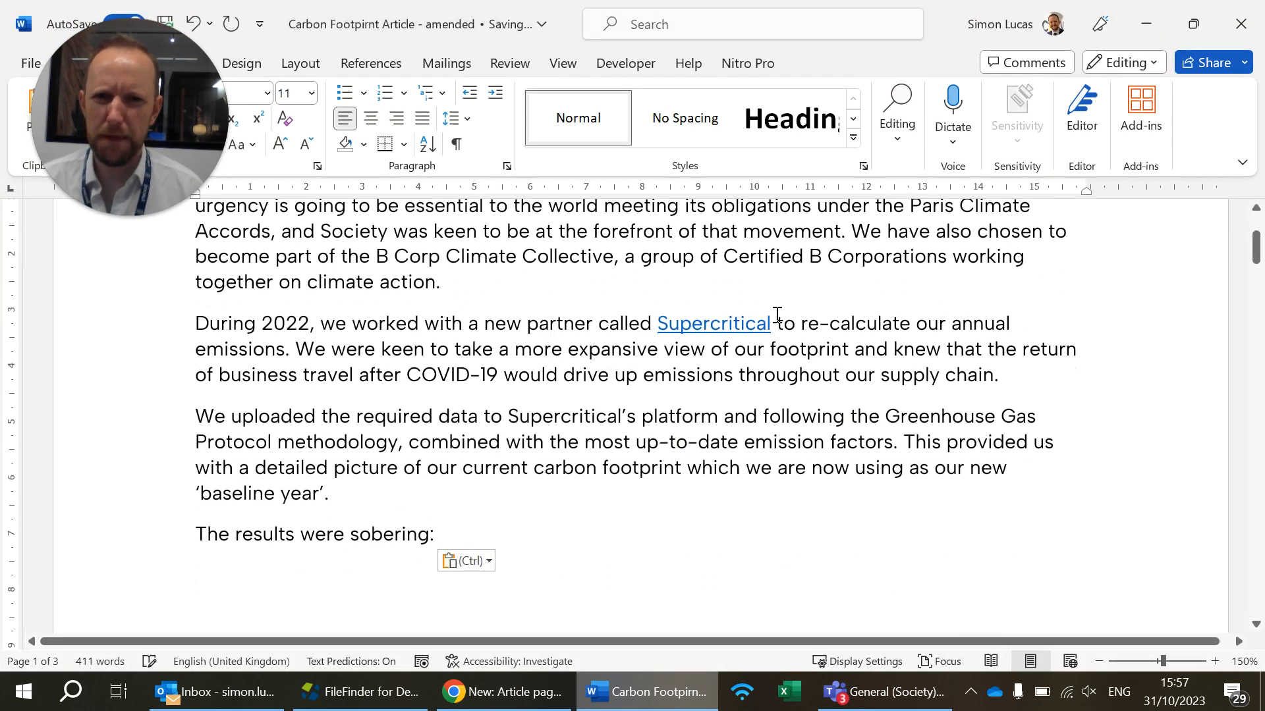
pyautogui.rightClick(735, 324)
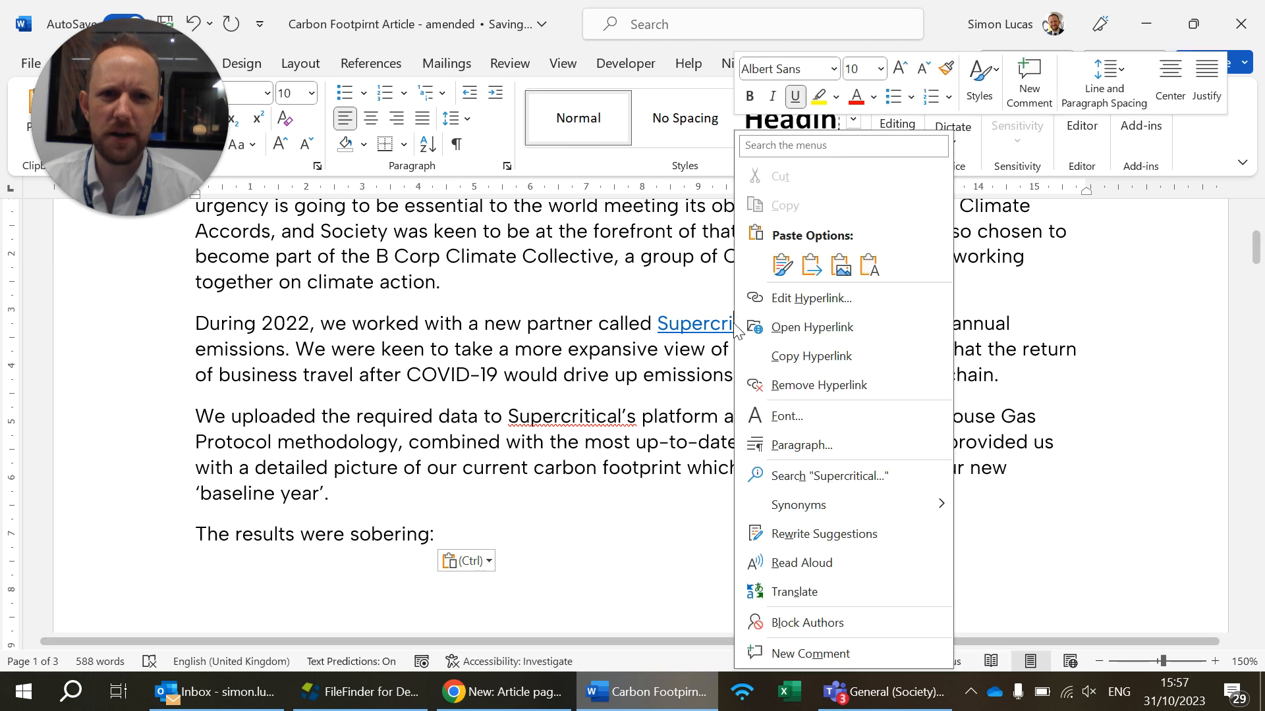
pyautogui.click(784, 356)
pyautogui.click(513, 698)
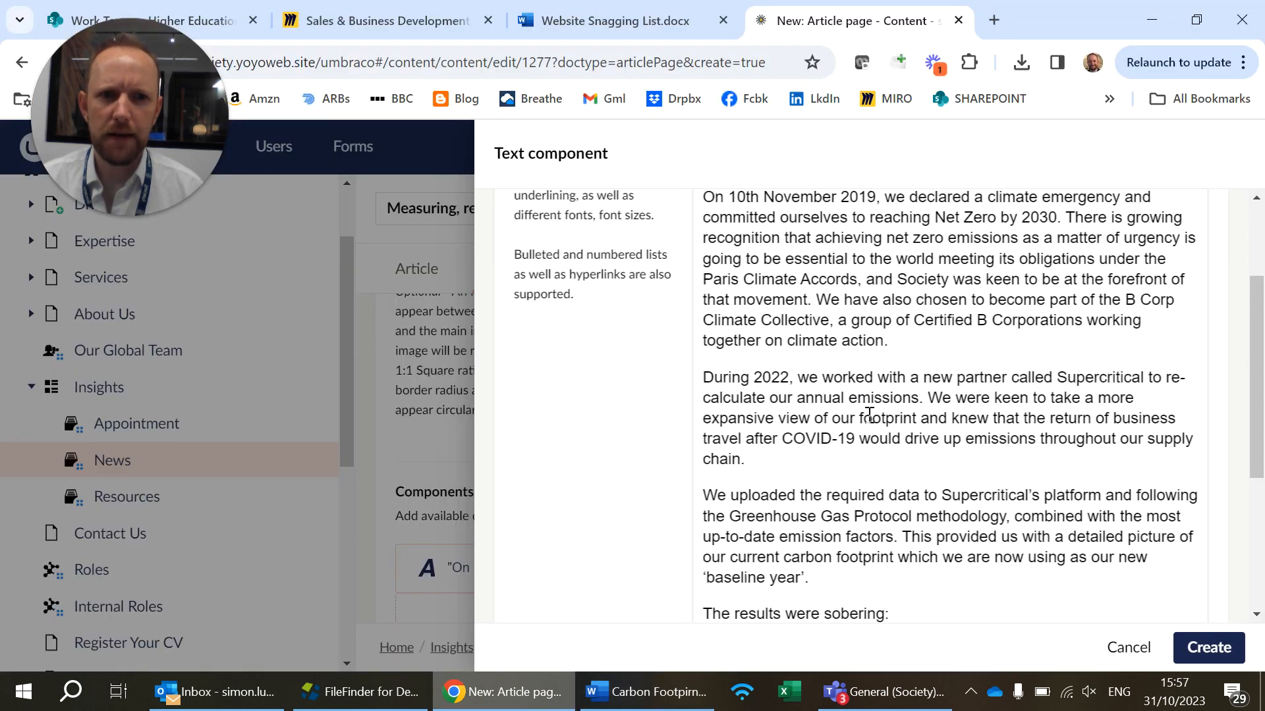
pyautogui.doubleClick(1120, 377)
pyautogui.scroll(3, 955, 448)
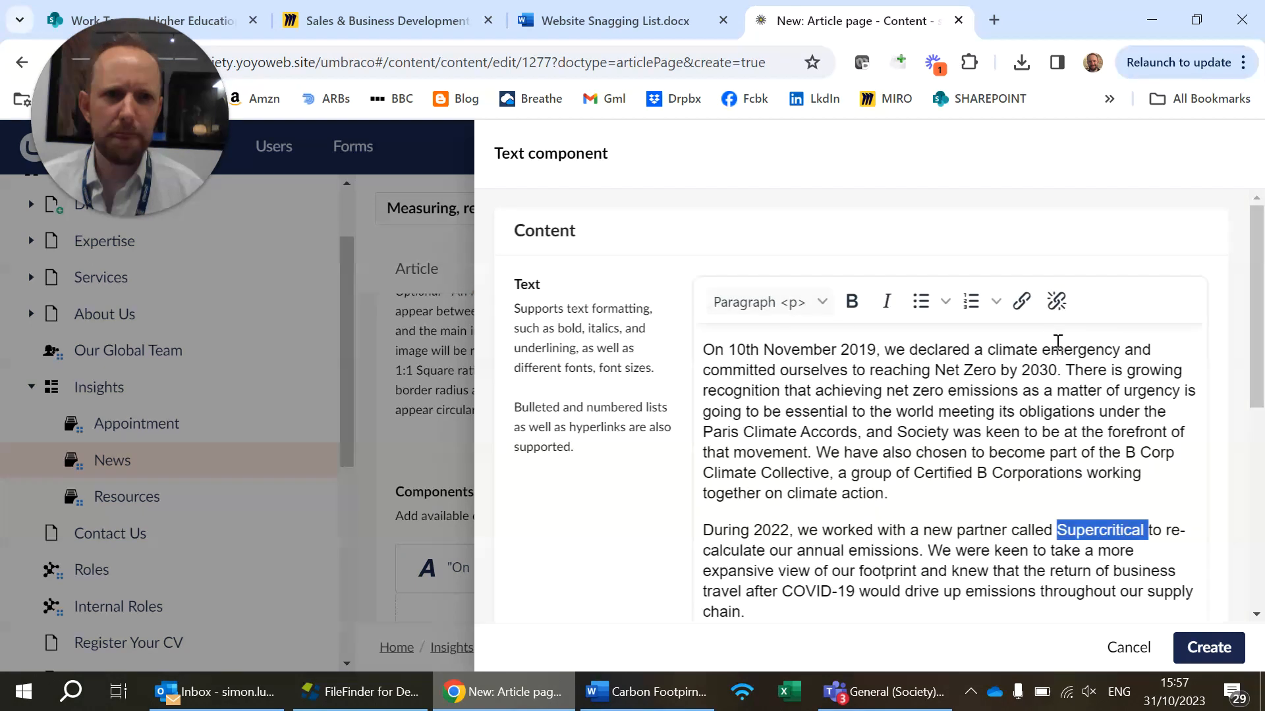
pyautogui.click(1020, 302)
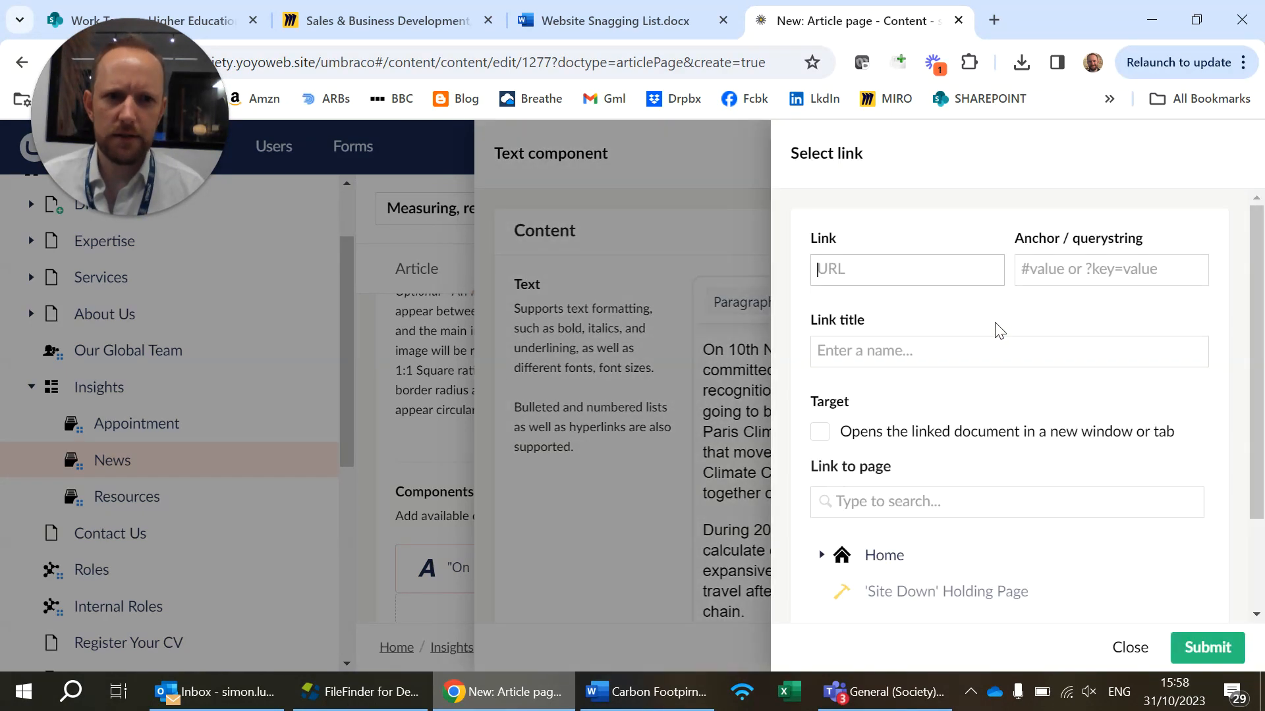
pyautogui.hotkey('ctrl', 'v')
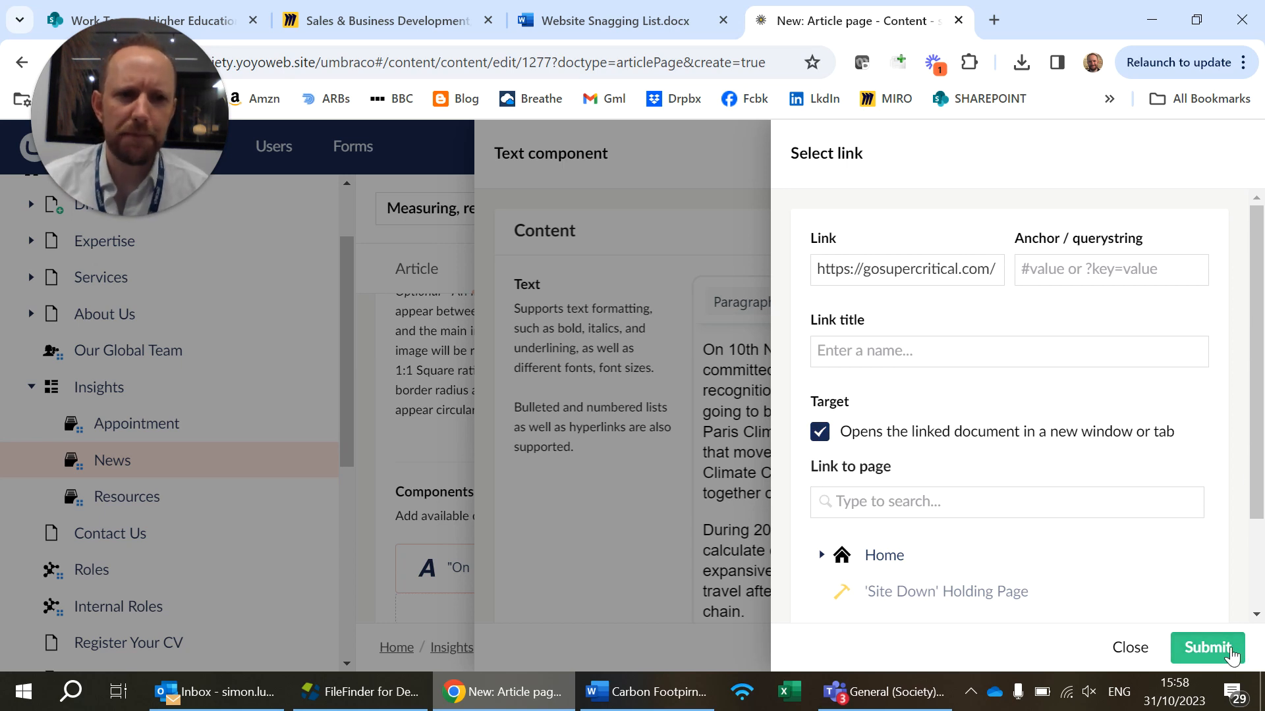
pyautogui.click(1208, 647)
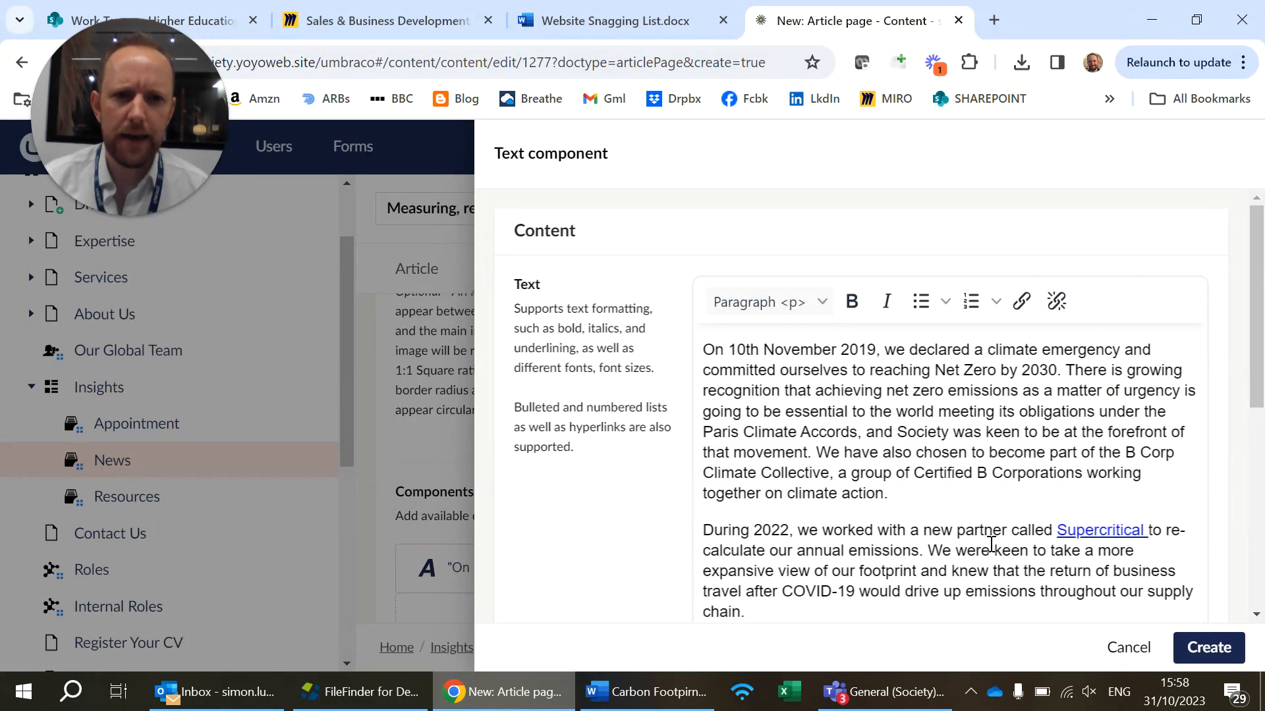
# Link "declared a climate emergency" to the CEO's Blog page on declaring a climate emergency, found by searching "net zero", opening in a new window
pyautogui.scroll(-2, 988, 545)
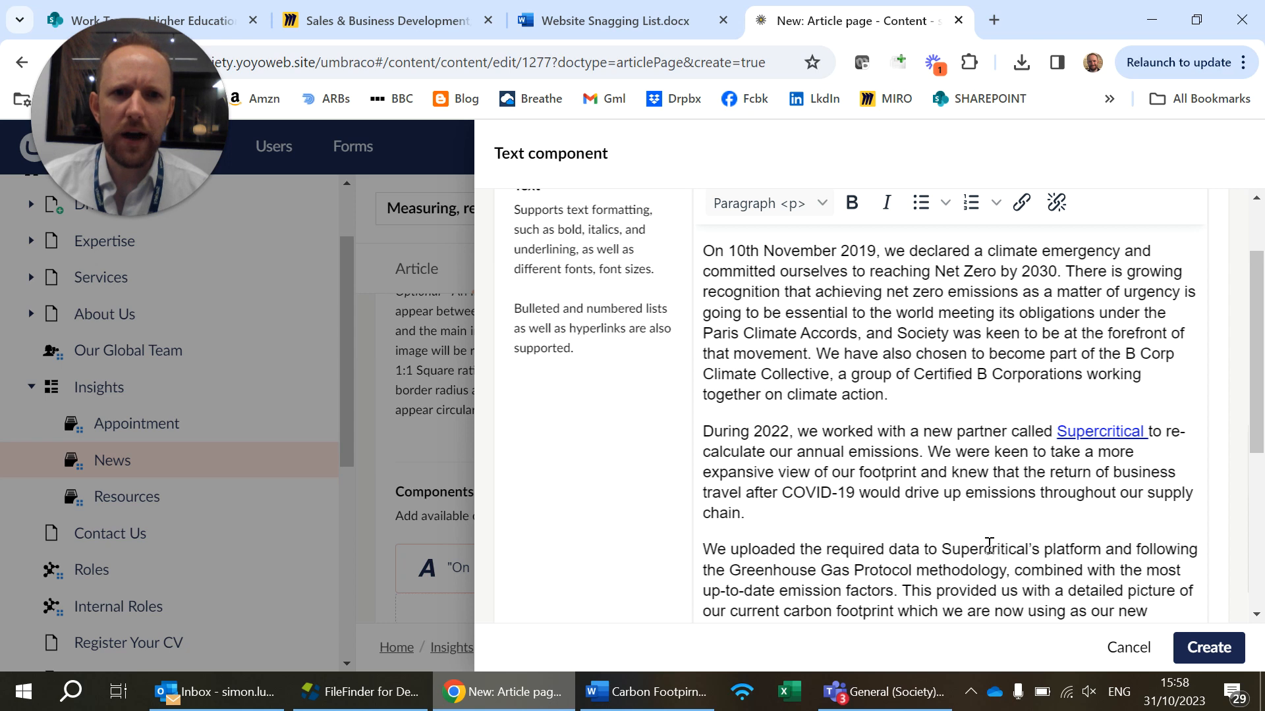
pyautogui.scroll(2, 981, 401)
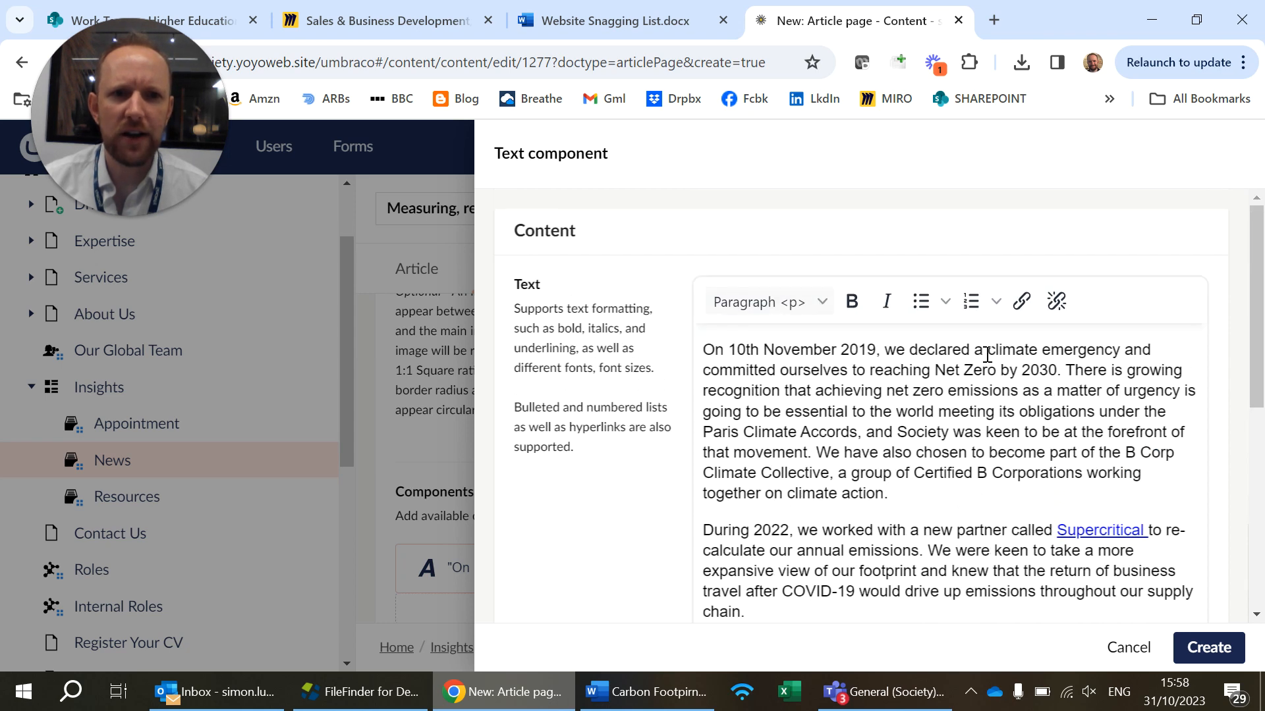
pyautogui.moveTo(911, 355); pyautogui.dragTo(1127, 351)
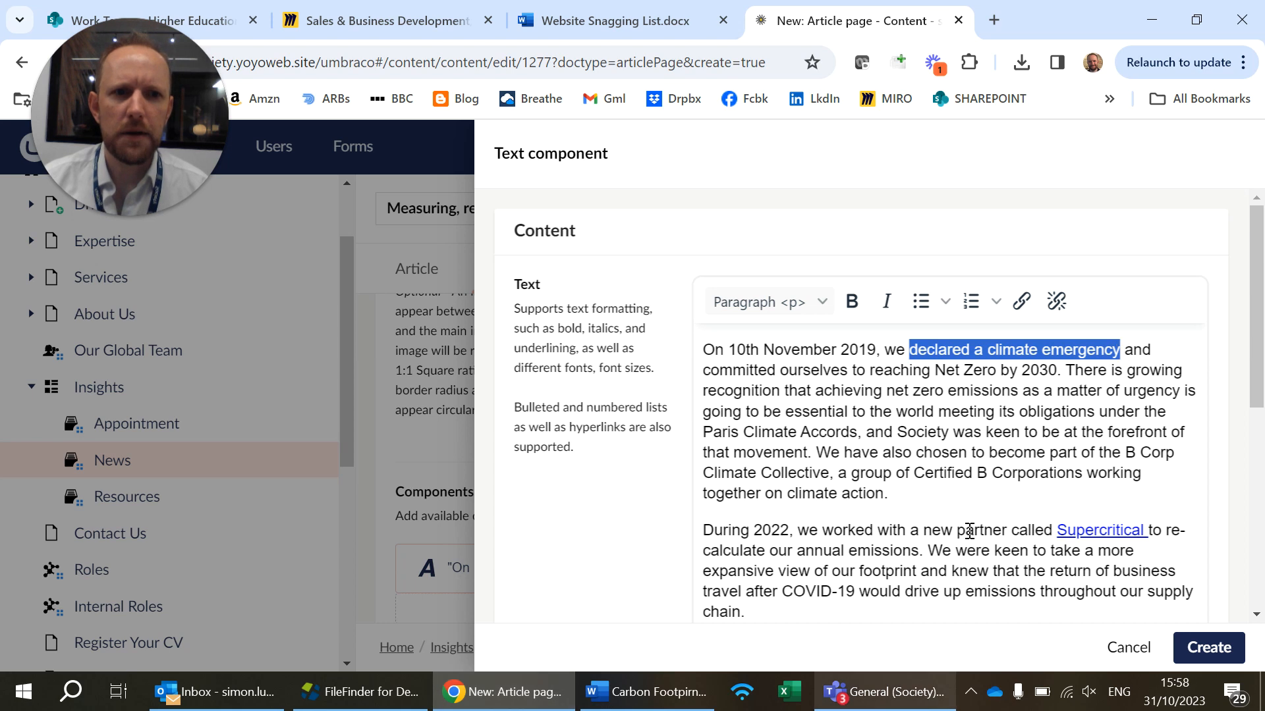
pyautogui.click(1022, 301)
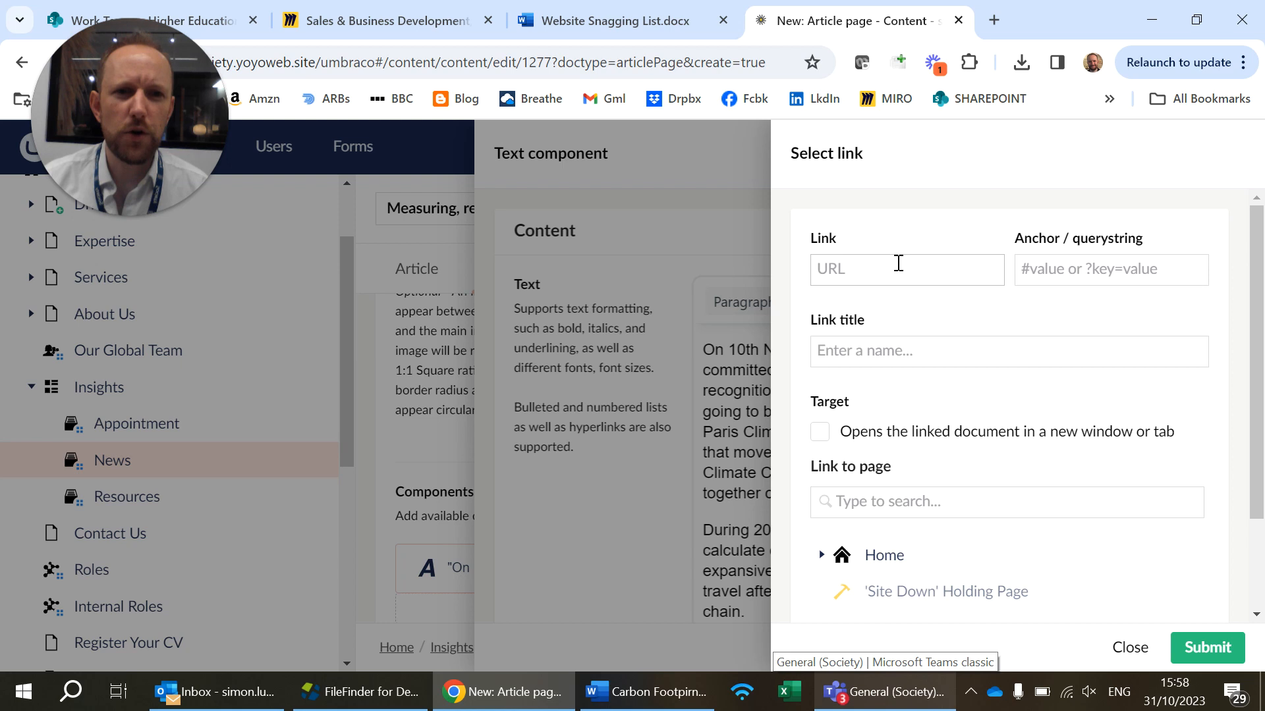
pyautogui.click(899, 263)
pyautogui.click(854, 498)
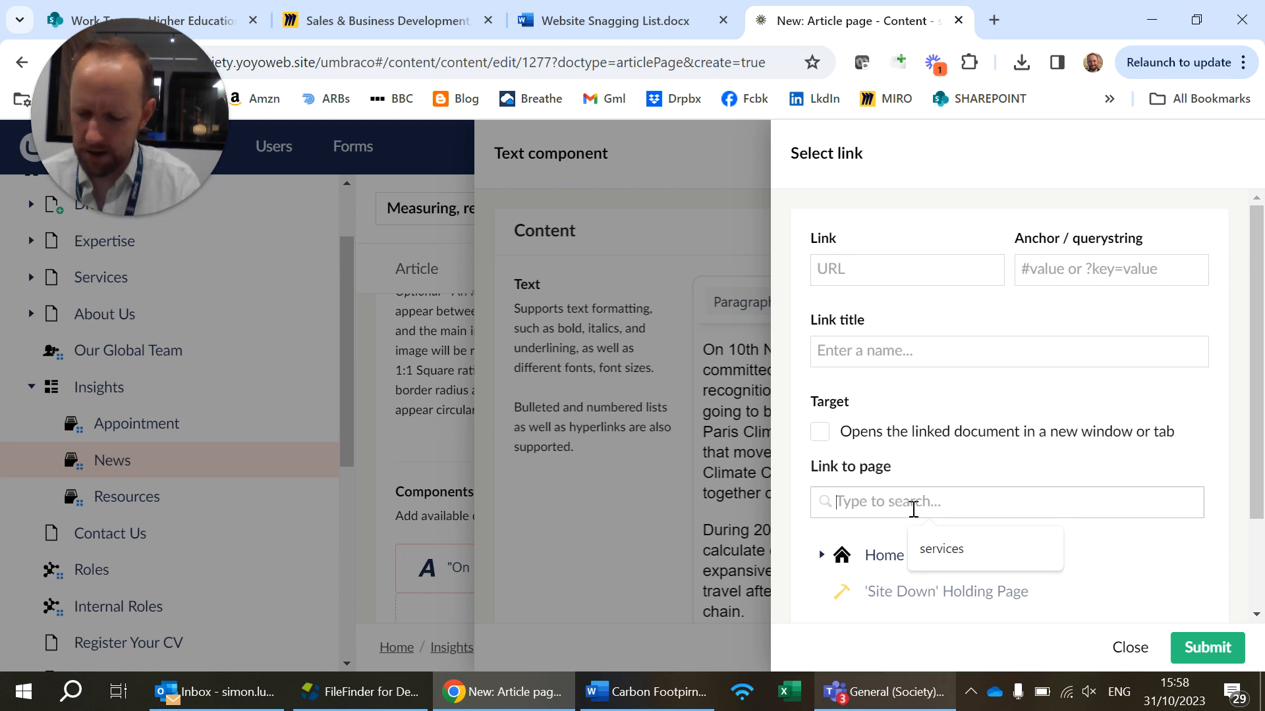
pyautogui.write('net zero')
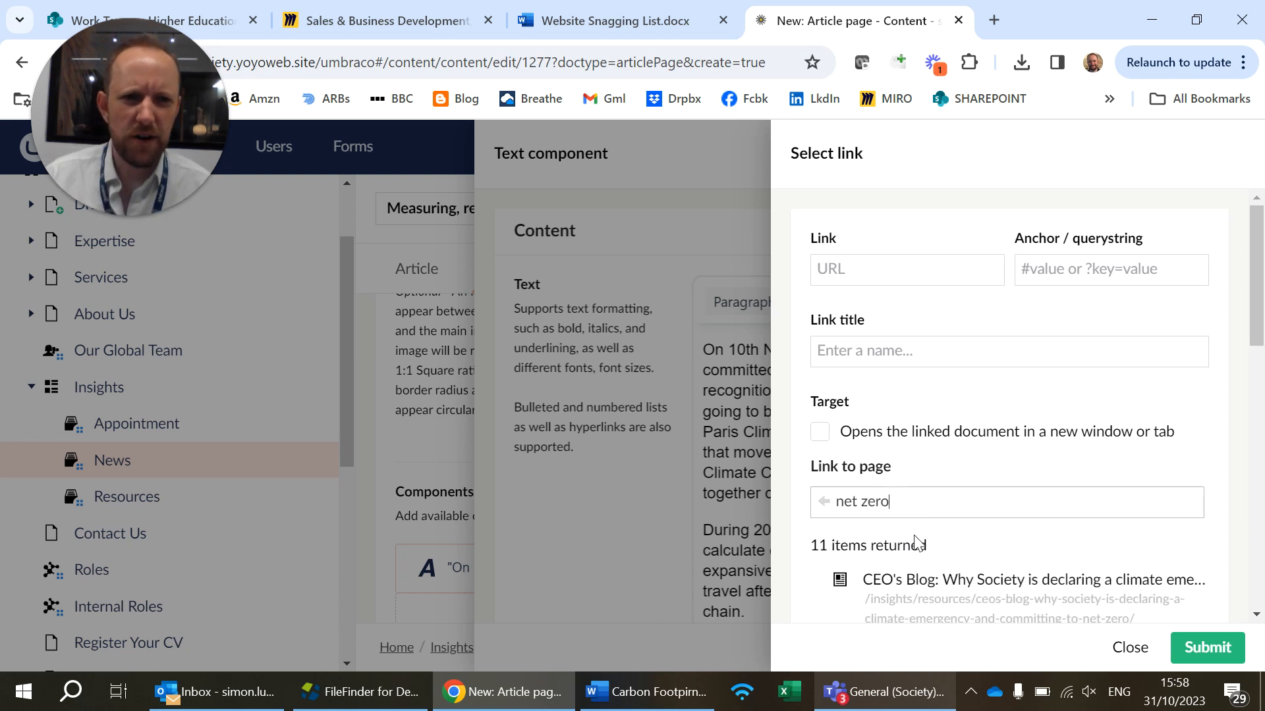
pyautogui.scroll(-2, 956, 525)
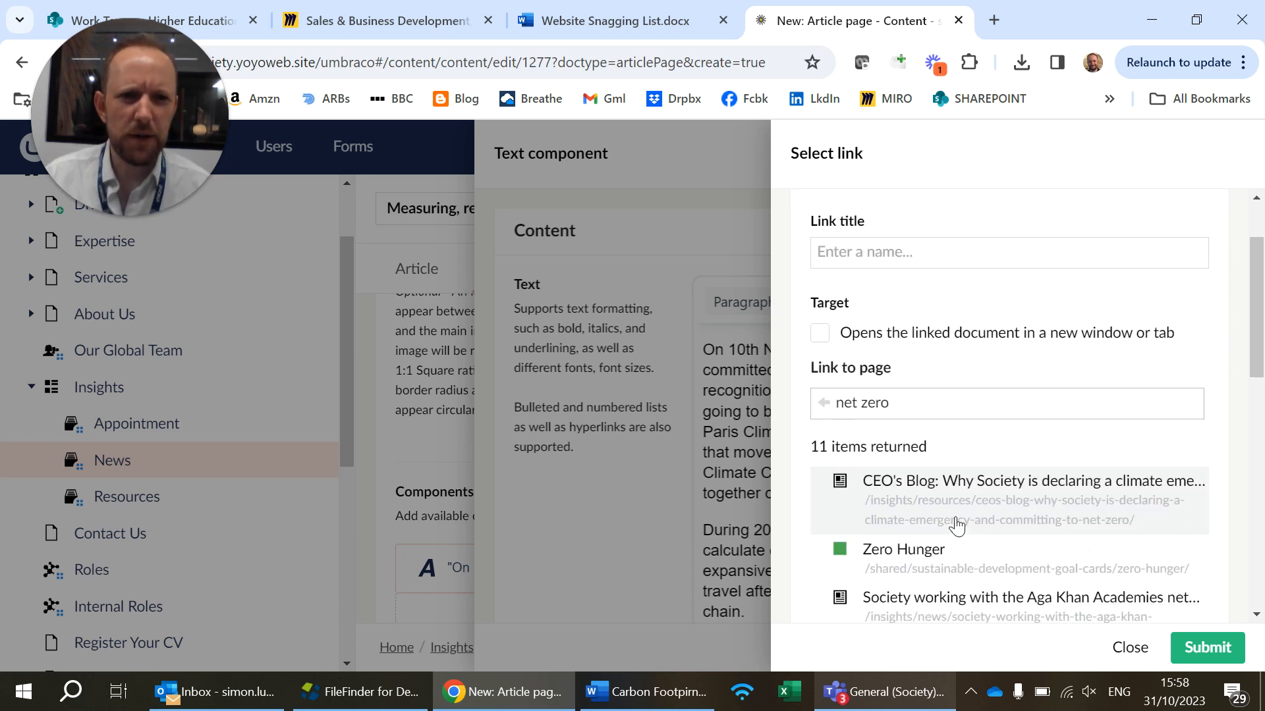
pyautogui.click(1055, 498)
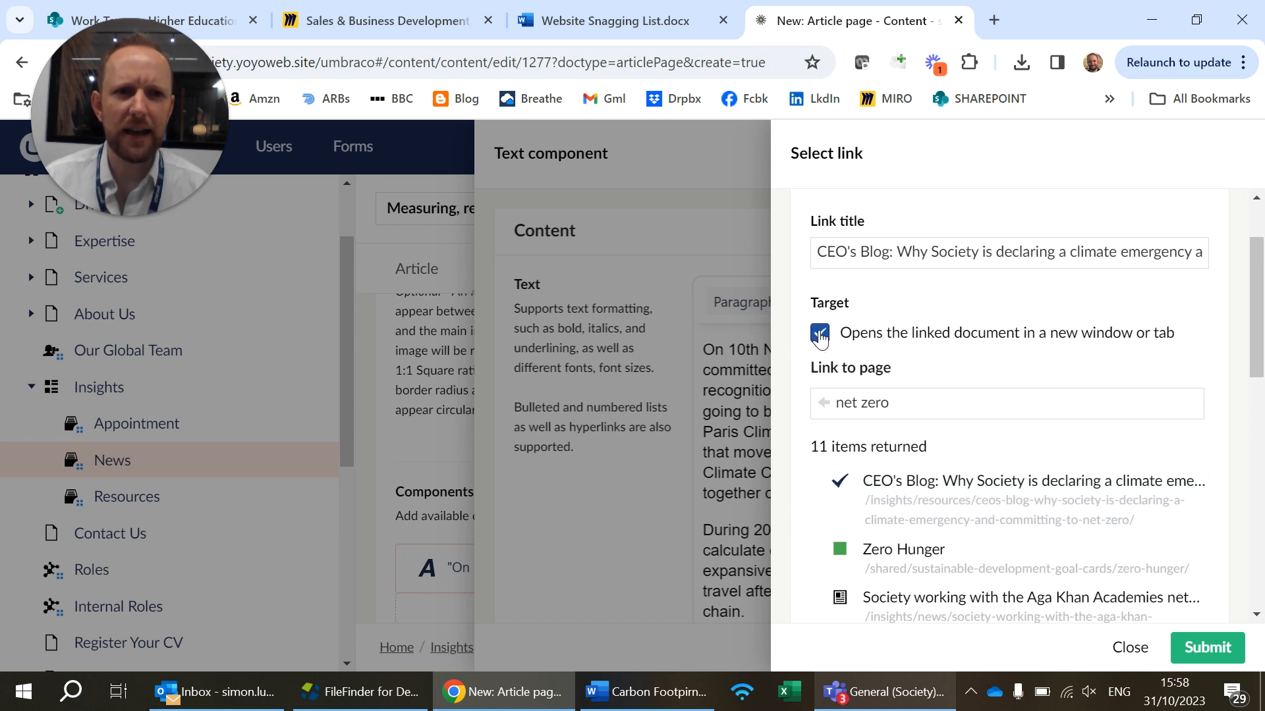
pyautogui.click(1212, 657)
# Review the linked paragraphs and create the Text component
pyautogui.click(997, 435)
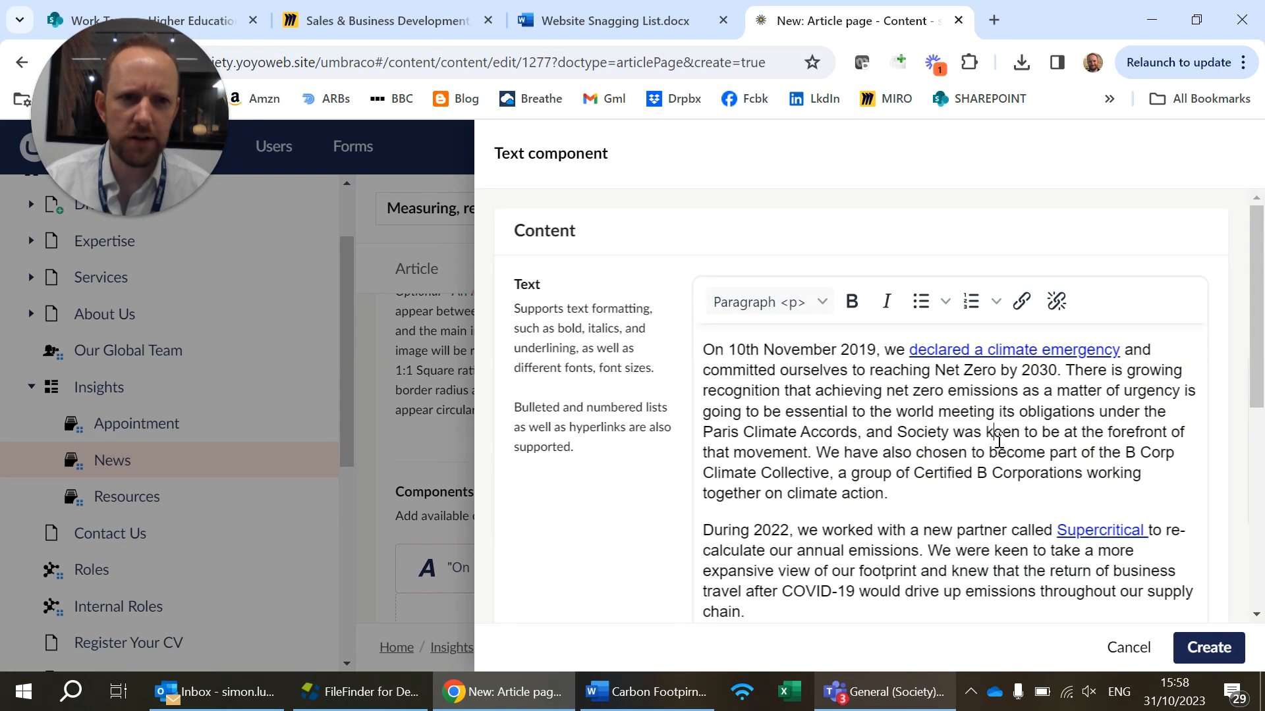
pyautogui.scroll(-5, 999, 463)
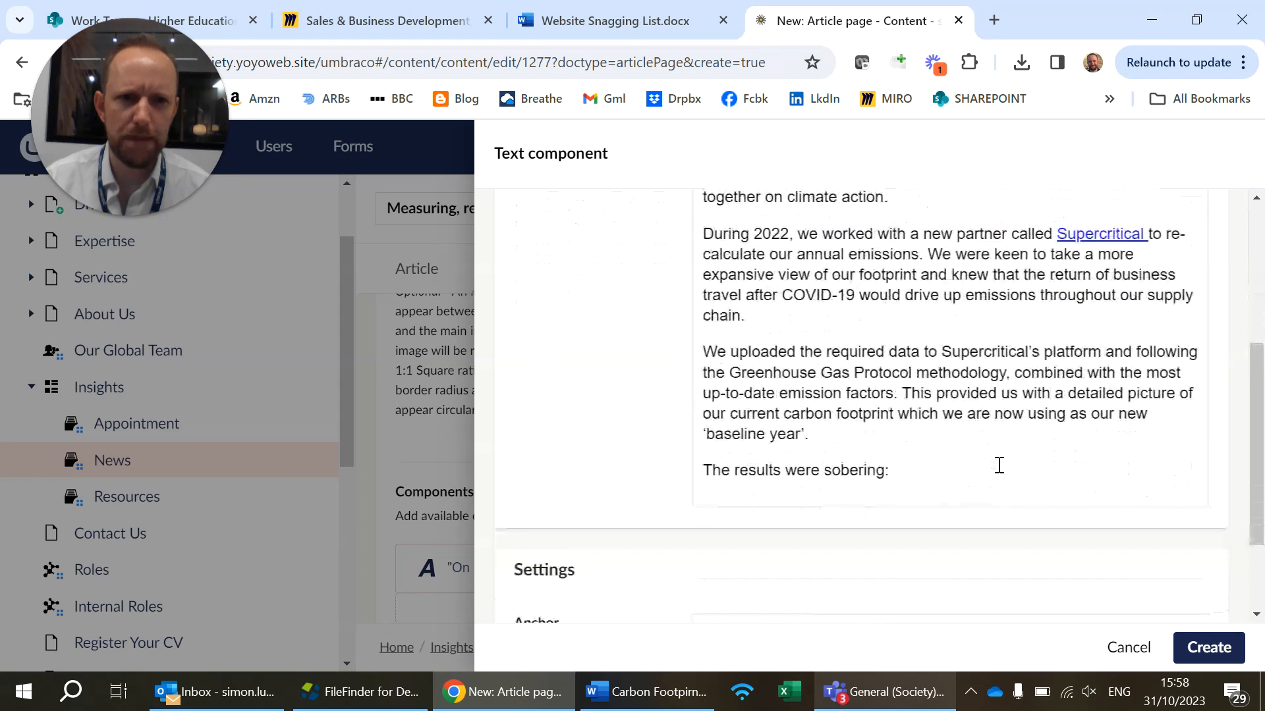
pyautogui.scroll(3, 998, 463)
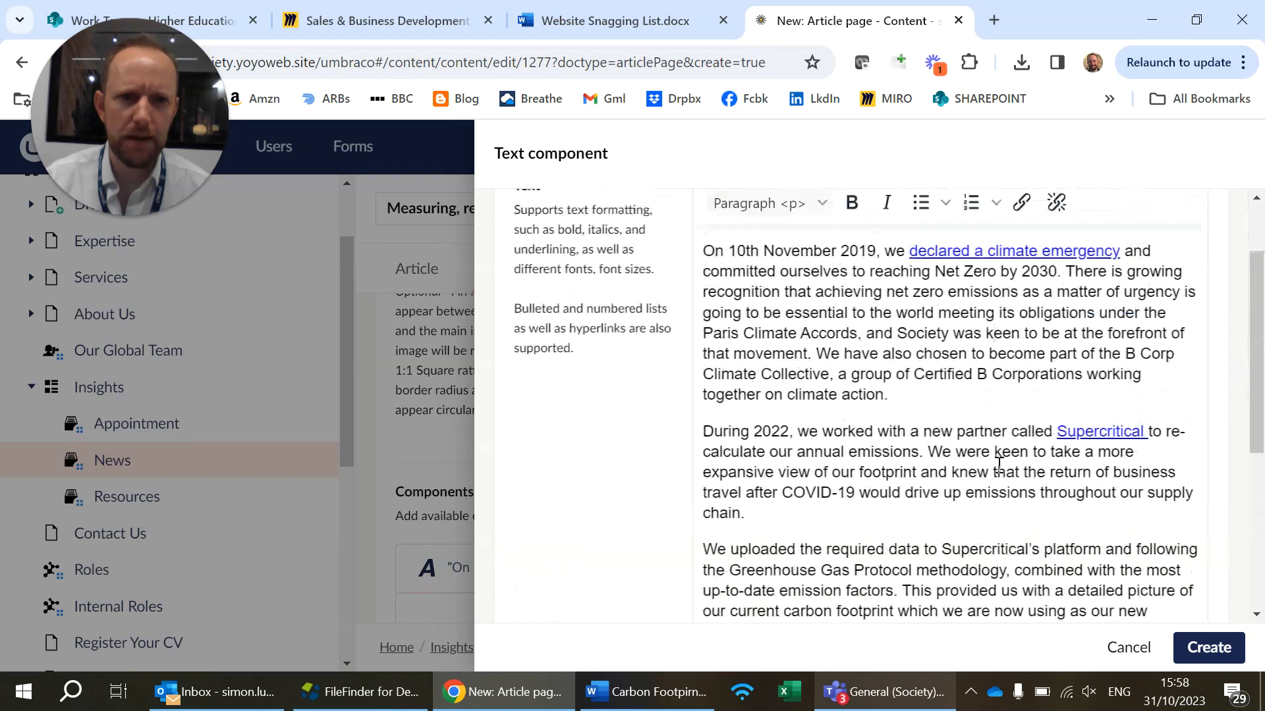
pyautogui.click(1224, 650)
# Add a Media component below the article's Text component and open its media selection
pyautogui.scroll(5, 708, 494)
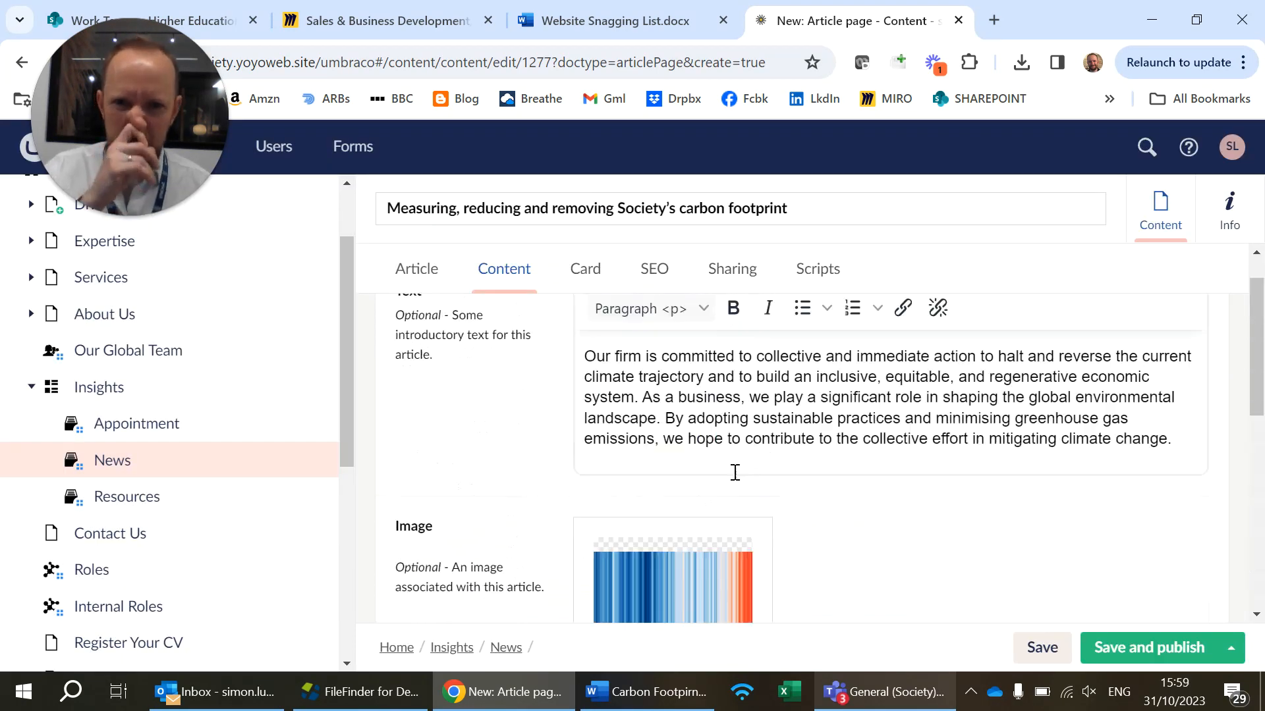
pyautogui.scroll(-2, 718, 454)
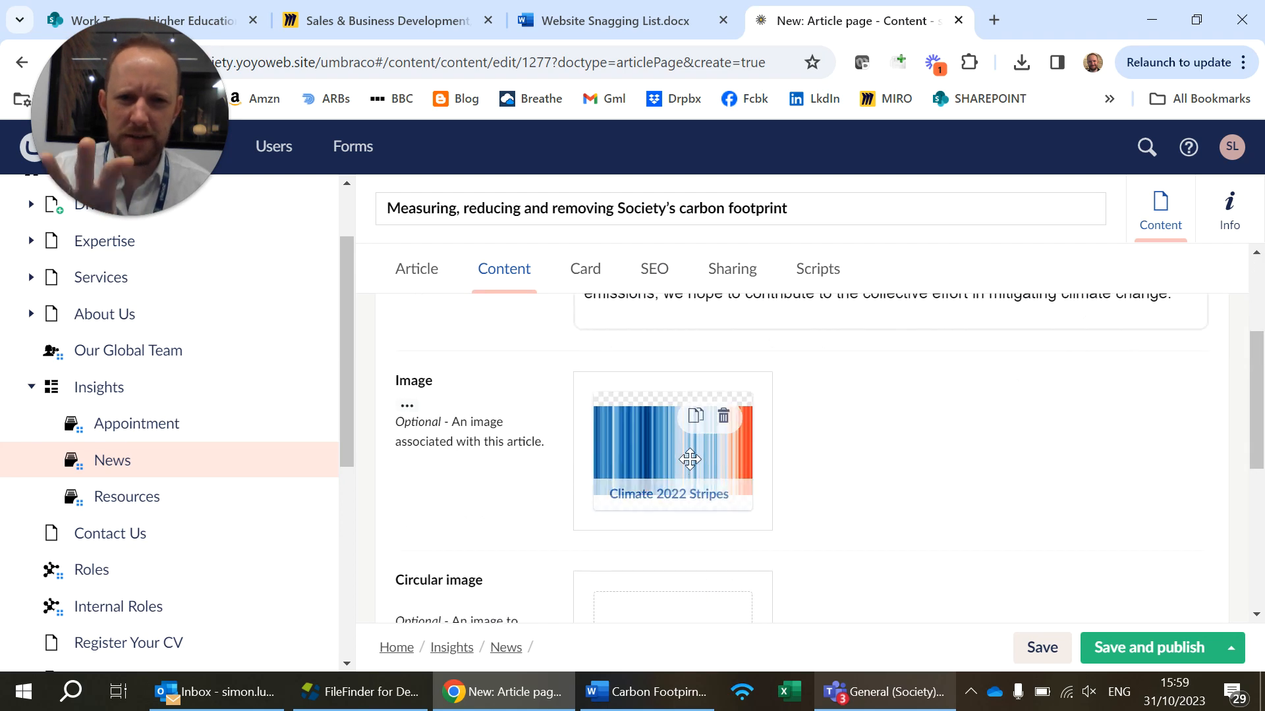
pyautogui.scroll(-5, 690, 459)
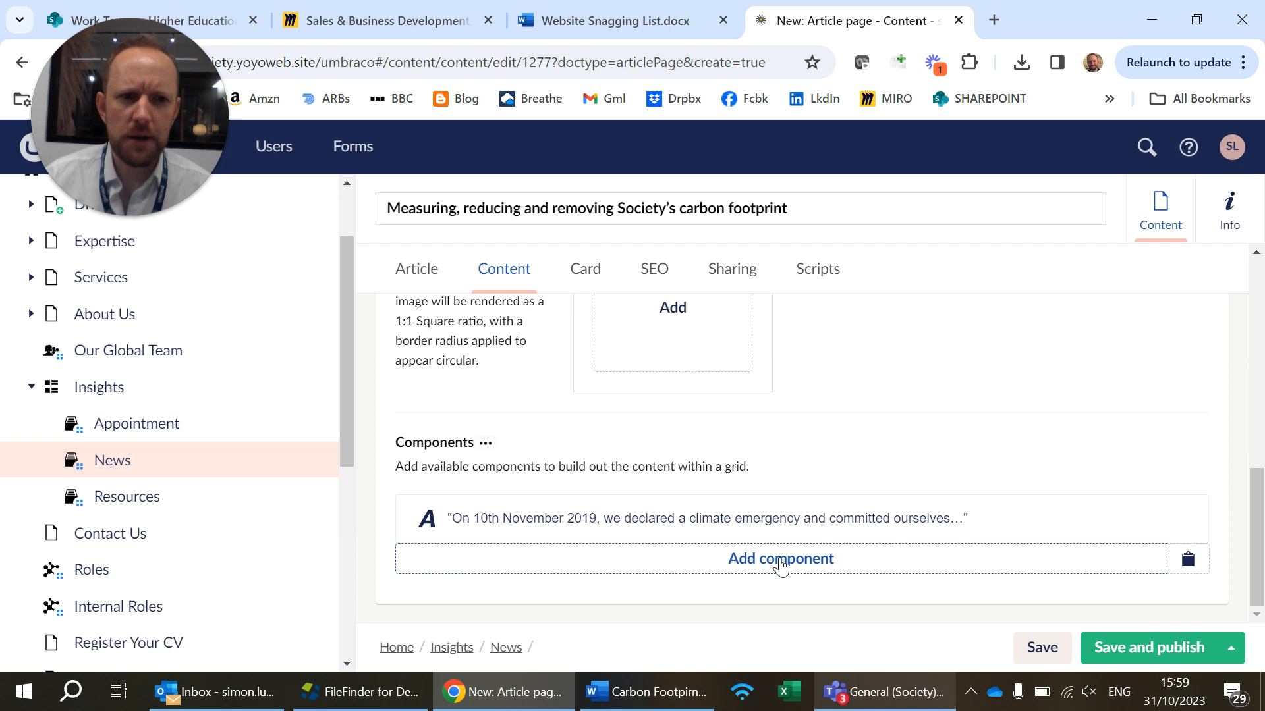
pyautogui.click(781, 562)
pyautogui.scroll(-4, 794, 529)
pyautogui.scroll(-10, 795, 529)
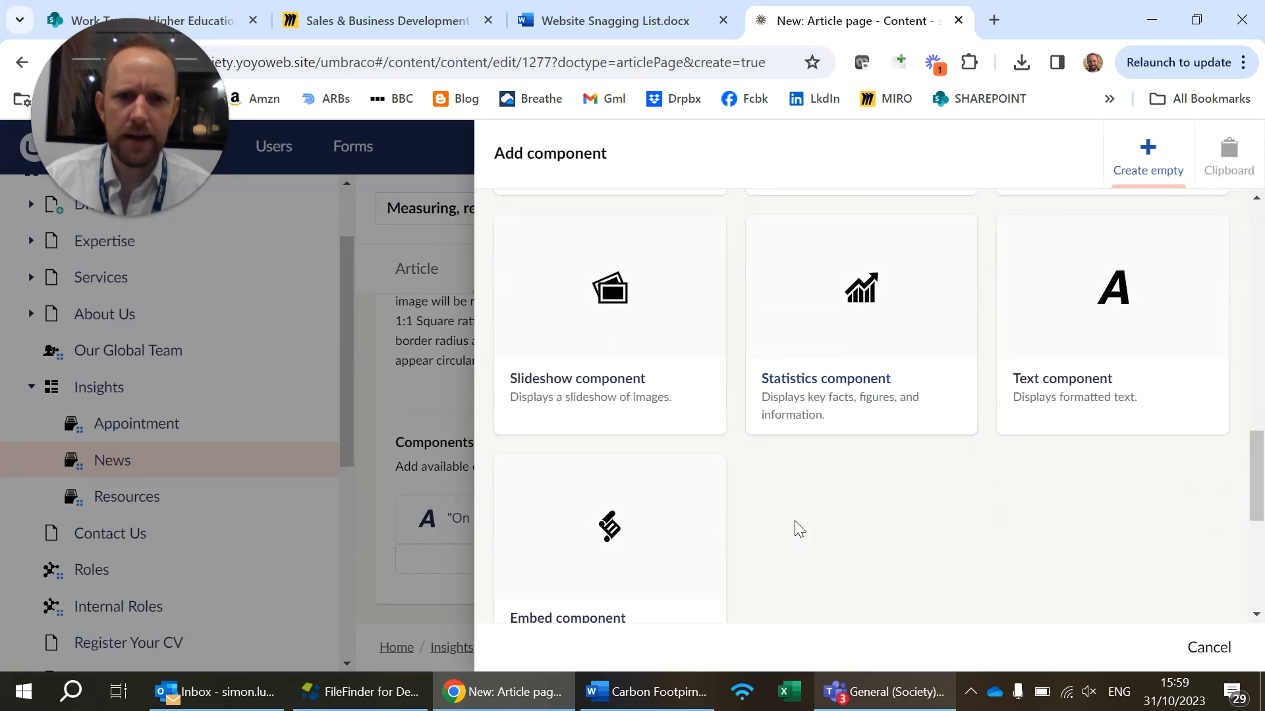
pyautogui.scroll(-5, 795, 522)
pyautogui.scroll(10, 795, 522)
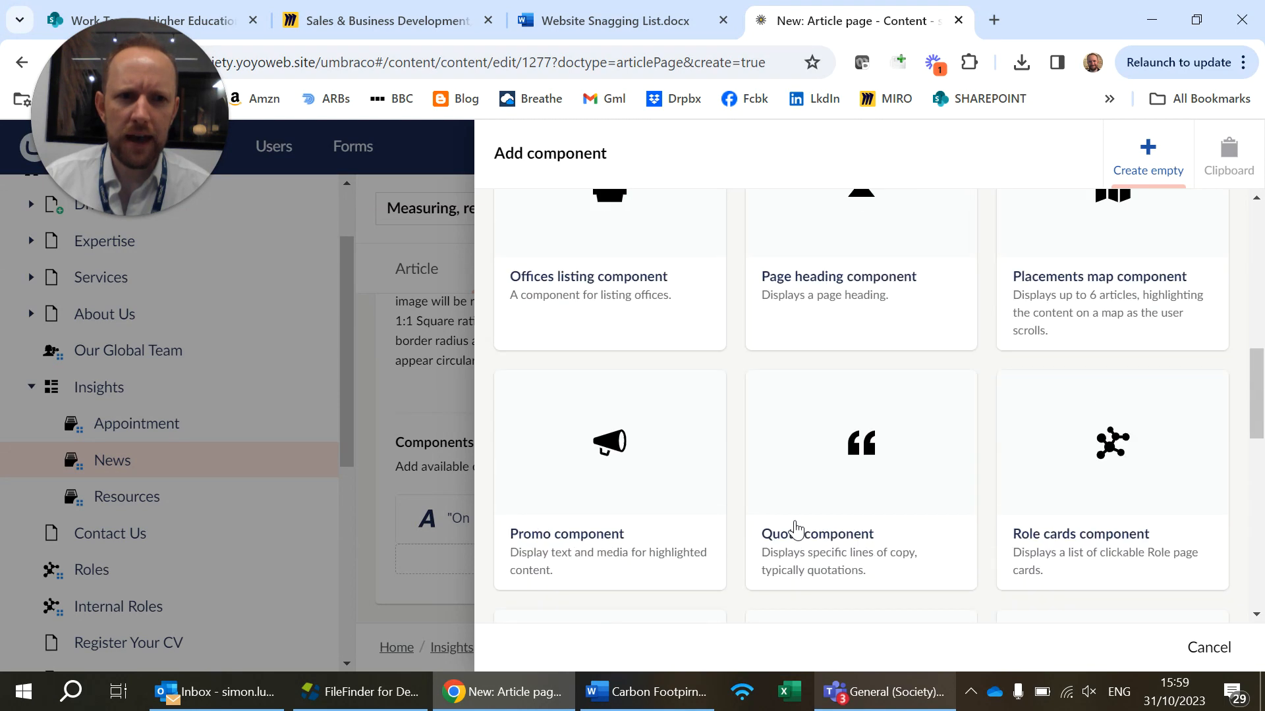
pyautogui.scroll(6, 796, 529)
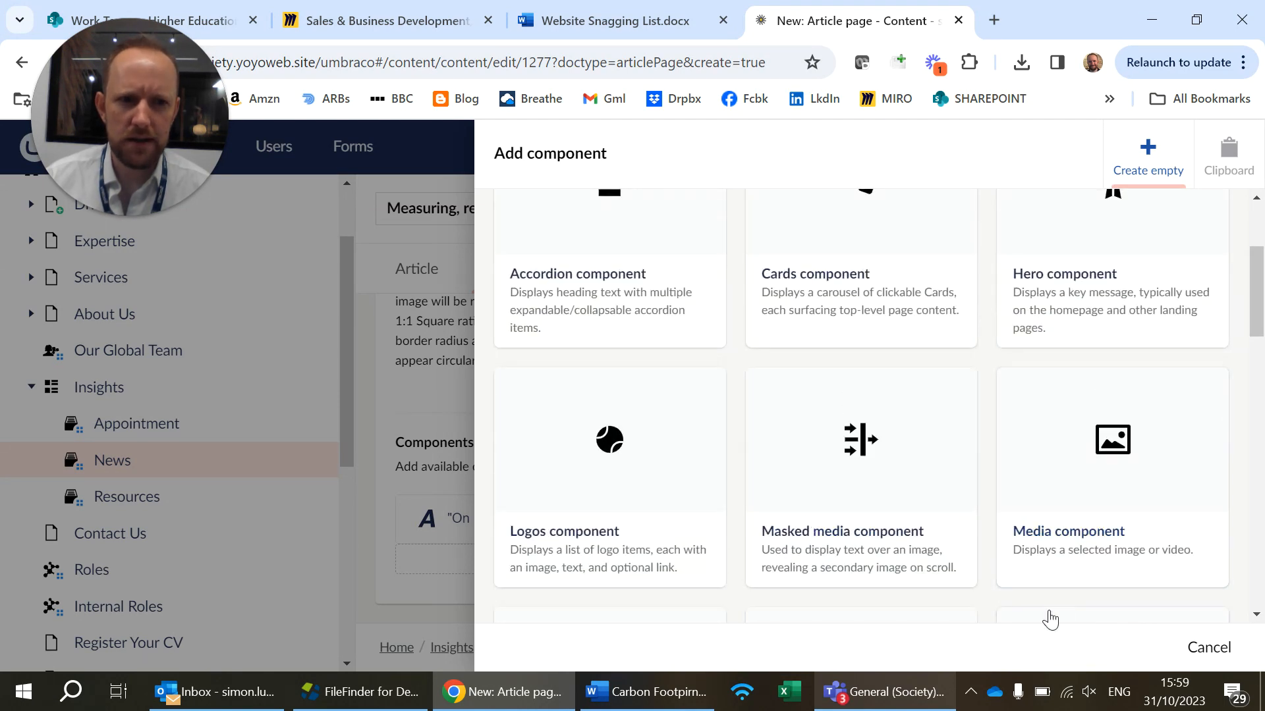
pyautogui.click(1137, 430)
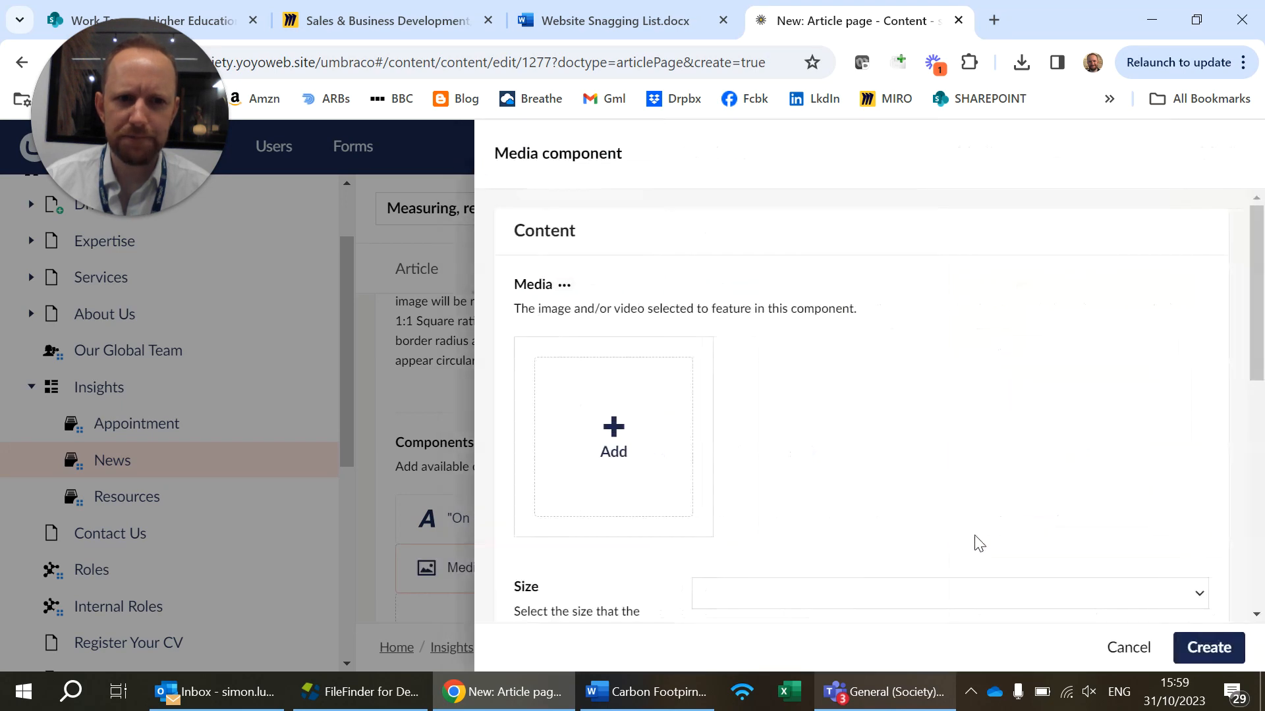
pyautogui.click(614, 428)
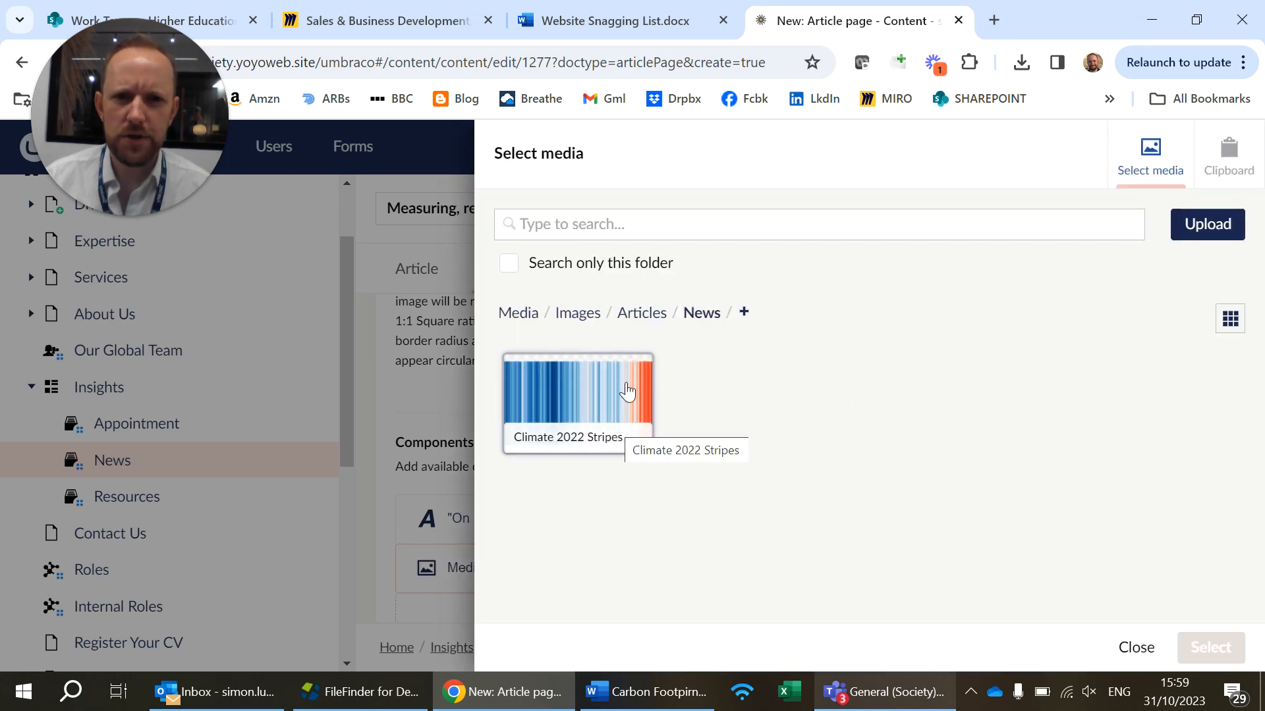
# Try to bring the Climate_2022_1 image directly from the desktop into the News media folder
pyautogui.click(1215, 224)
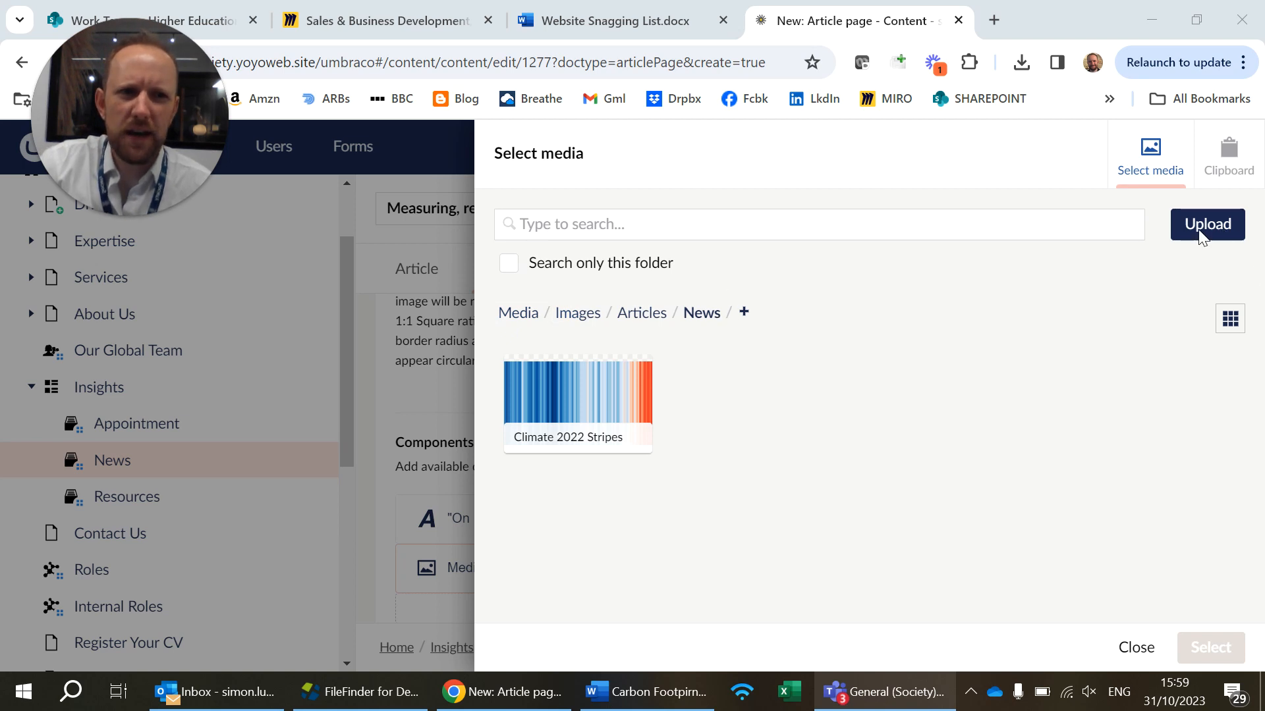
pyautogui.click(1262, 692)
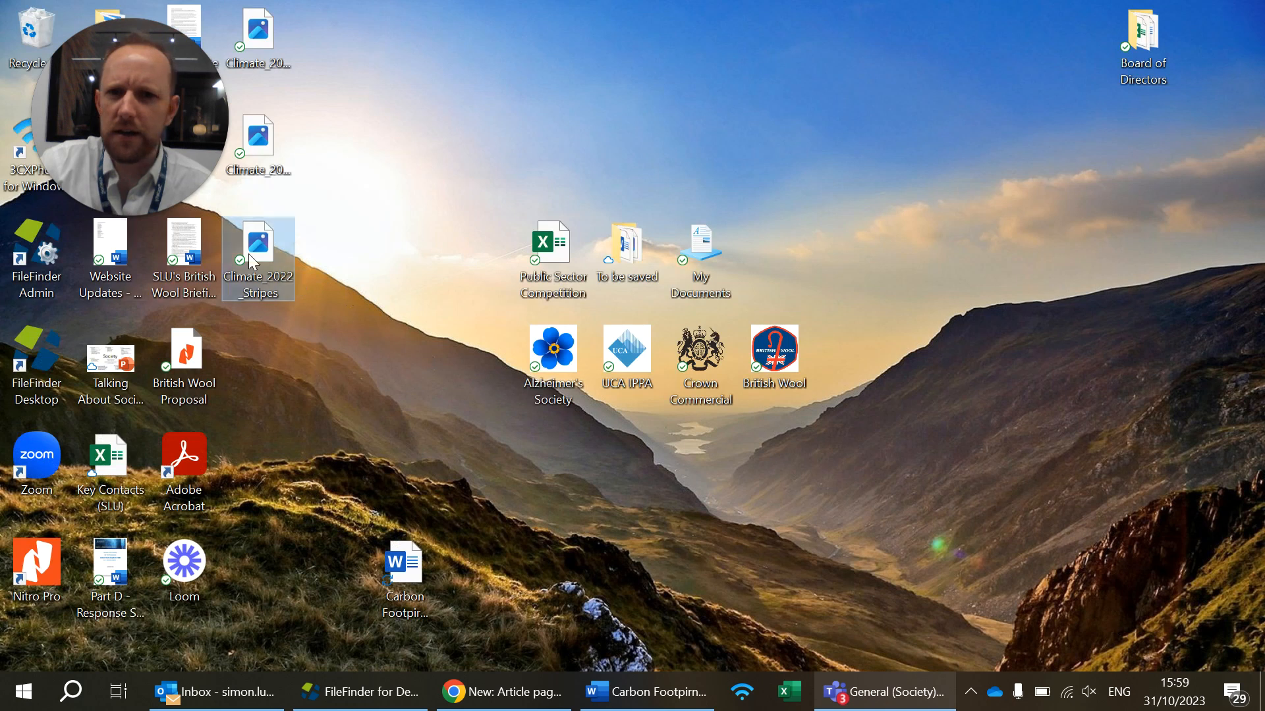
pyautogui.click(257, 135)
pyautogui.moveTo(258, 36); pyautogui.dragTo(967, 499)
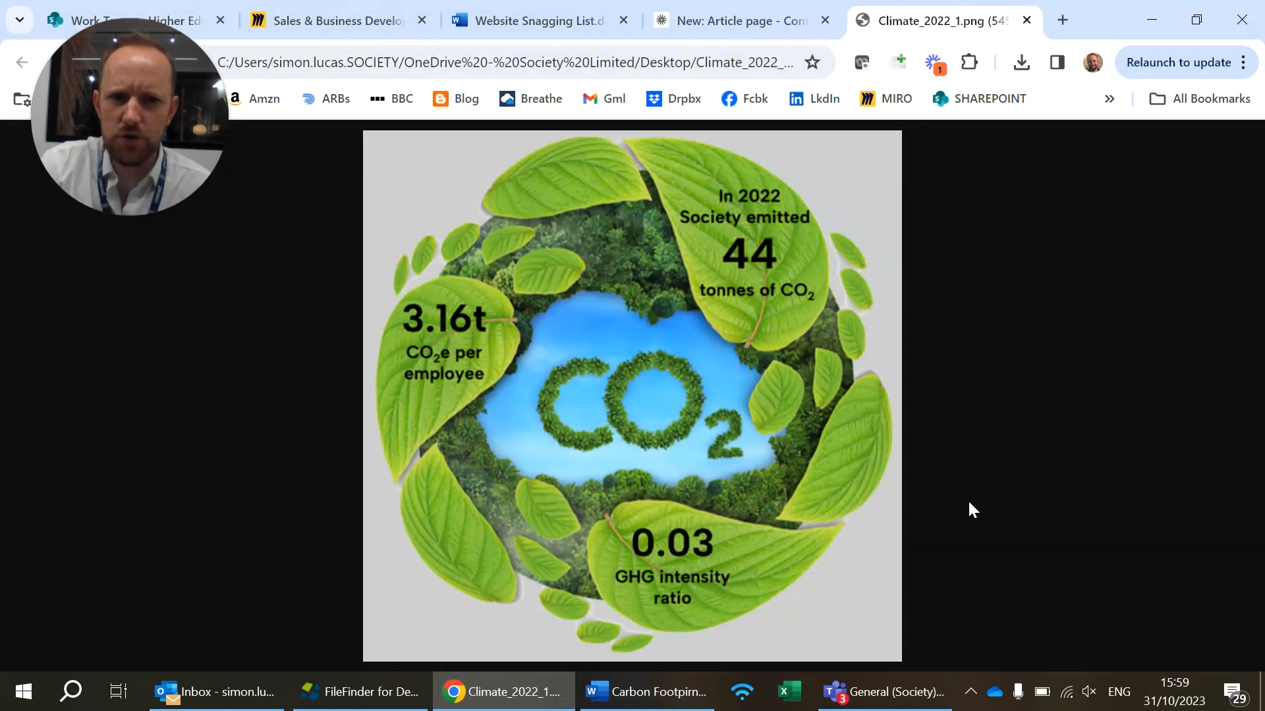
pyautogui.click(1026, 20)
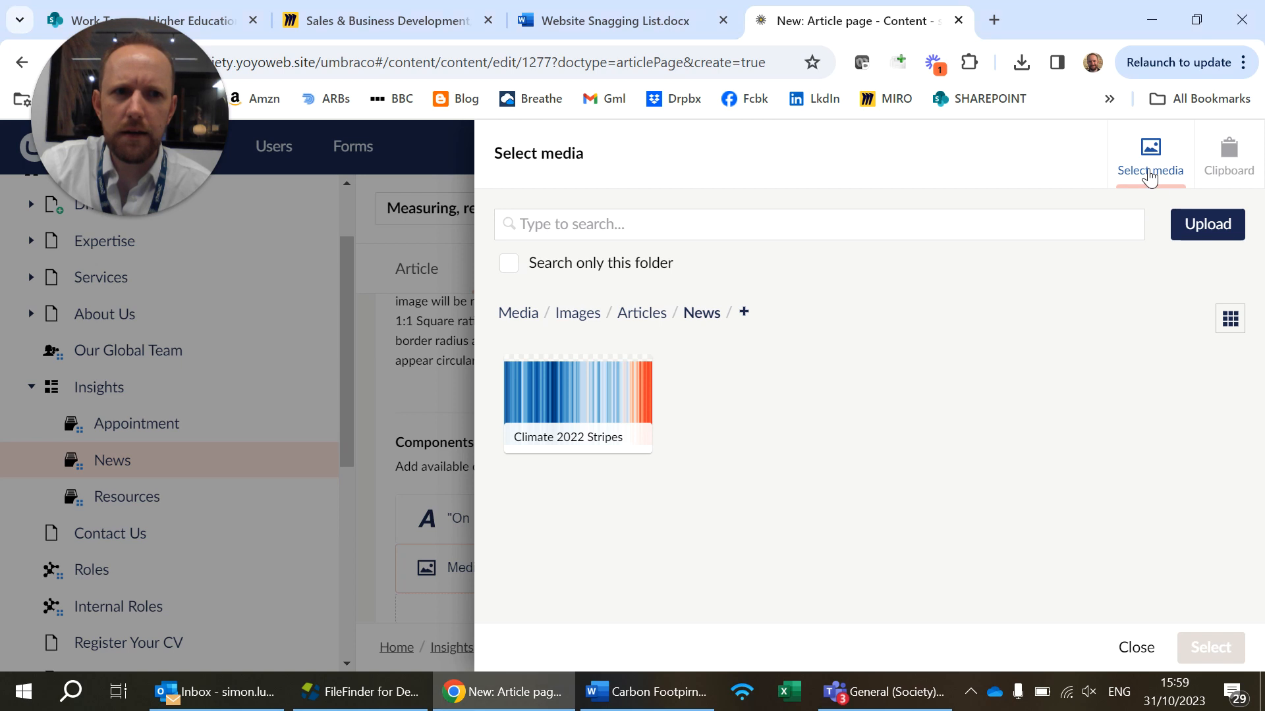
# Upload Climate_2022_1 from the Desktop folder to the News media folder and select it for the Media component
pyautogui.click(1201, 234)
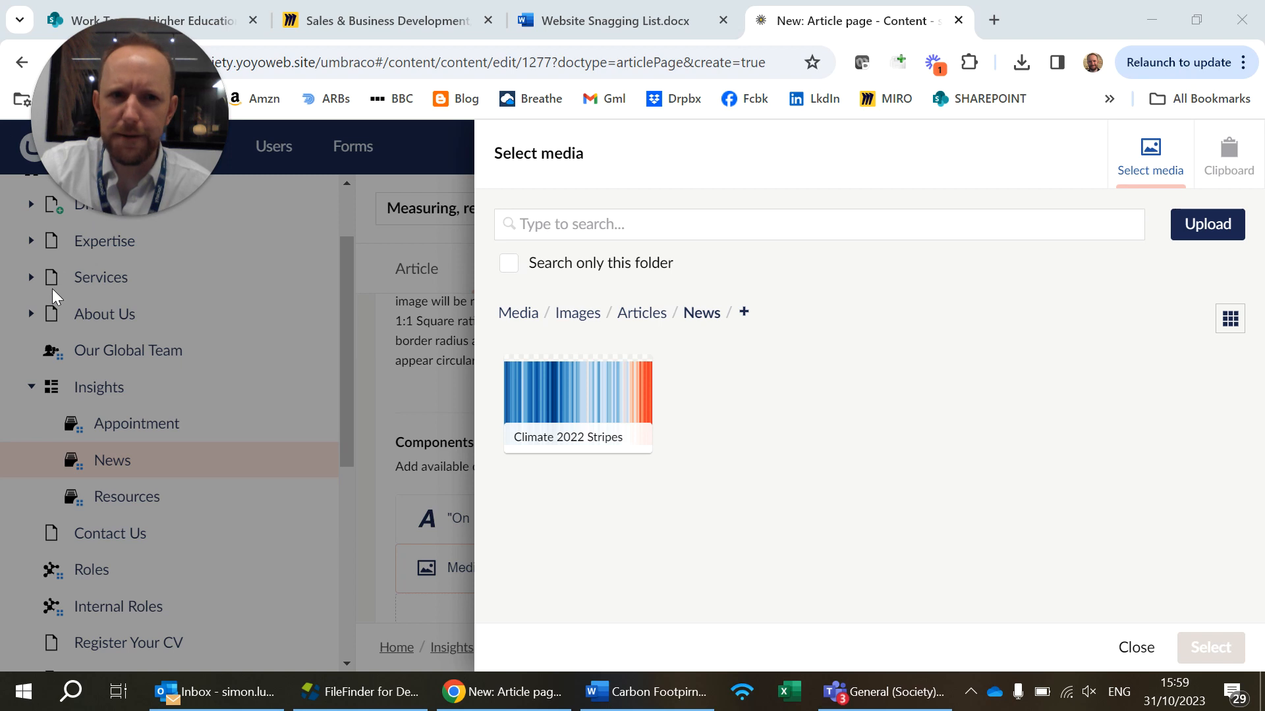
pyautogui.click(1218, 226)
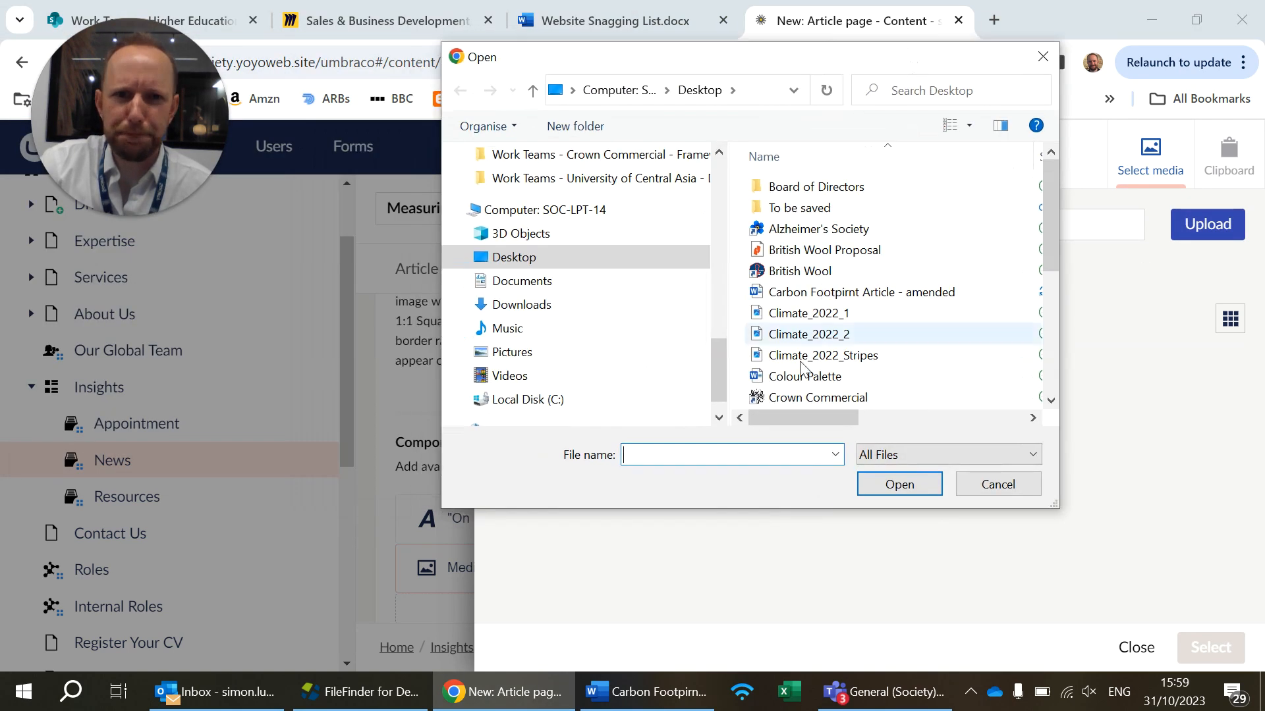
pyautogui.doubleClick(838, 322)
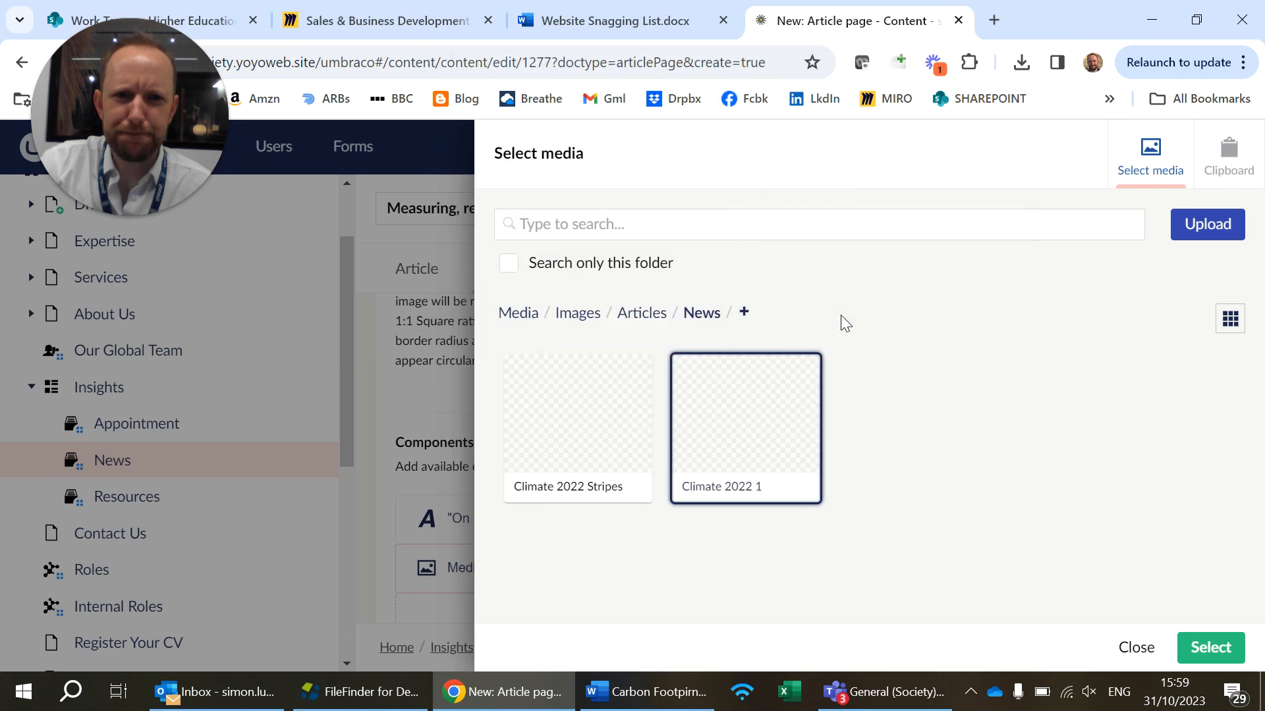
pyautogui.click(768, 427)
pyautogui.click(1210, 647)
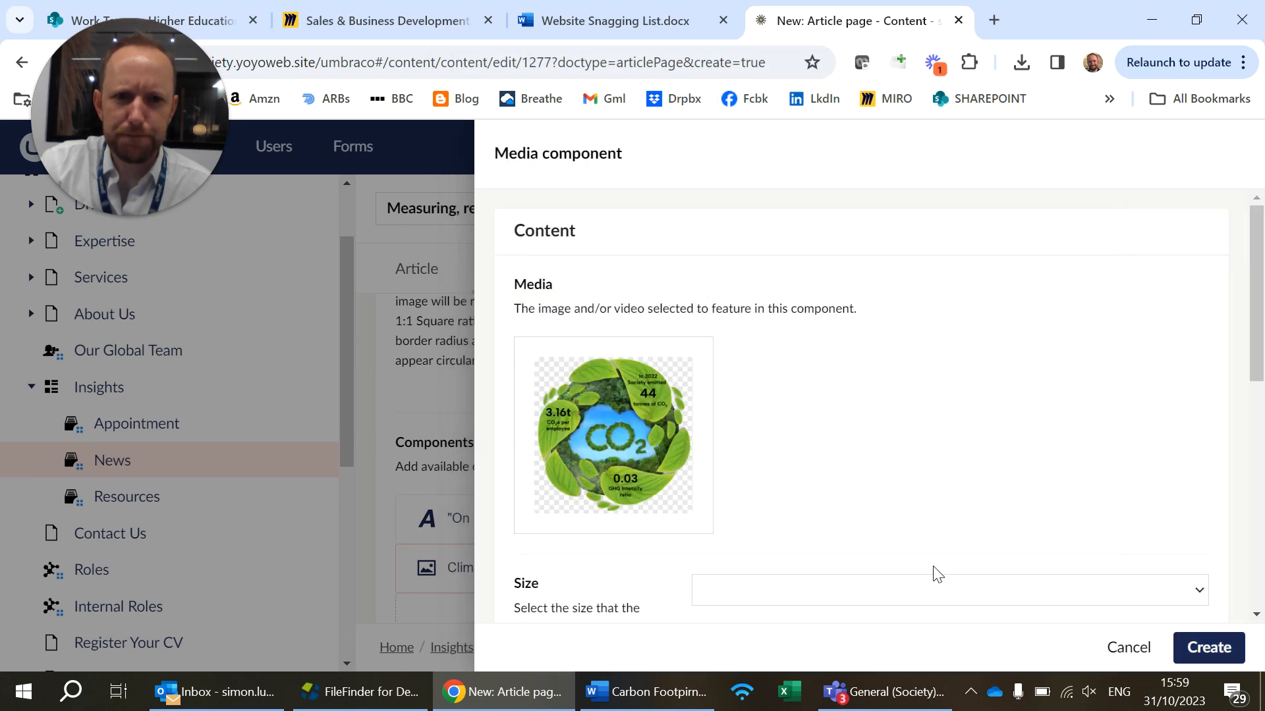
# Examine the Media component's Size options, their descriptions and the Anchor setting
pyautogui.scroll(-3, 922, 566)
pyautogui.click(921, 393)
pyautogui.click(938, 350)
pyautogui.scroll(-3, 898, 381)
pyautogui.scroll(-2, 830, 500)
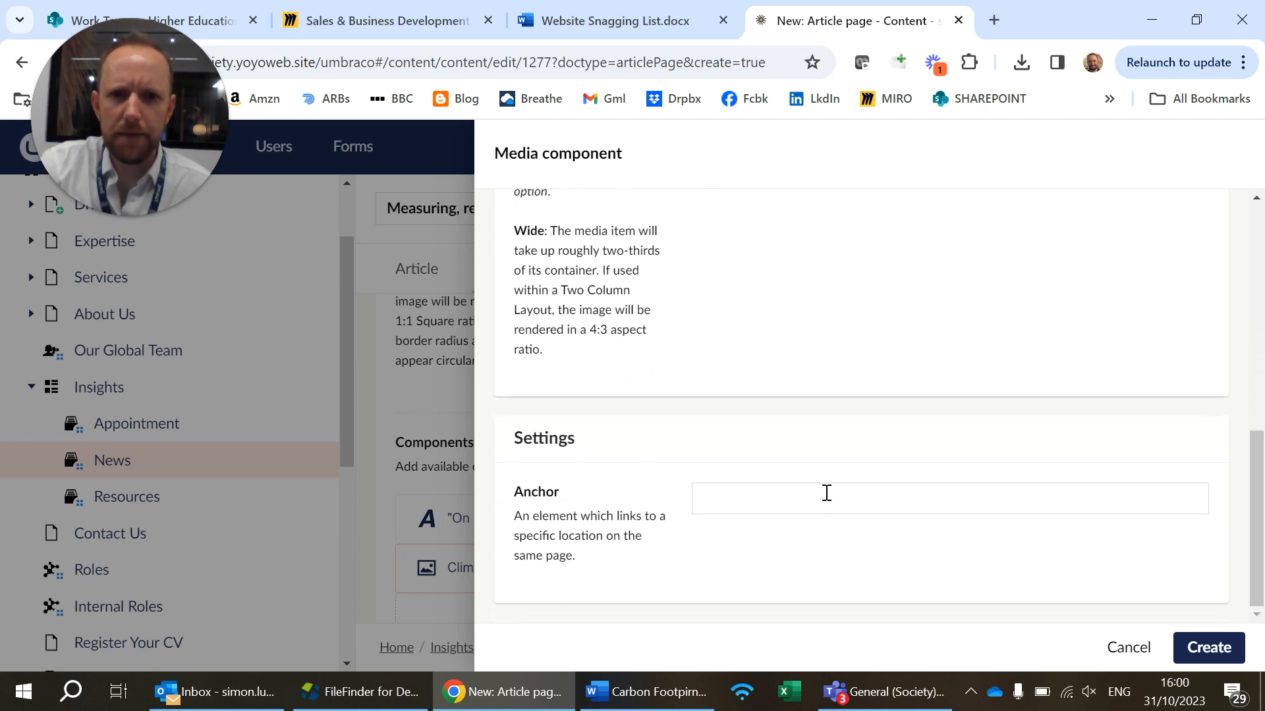
pyautogui.scroll(10, 827, 493)
pyautogui.scroll(-6, 788, 494)
pyautogui.scroll(6, 760, 503)
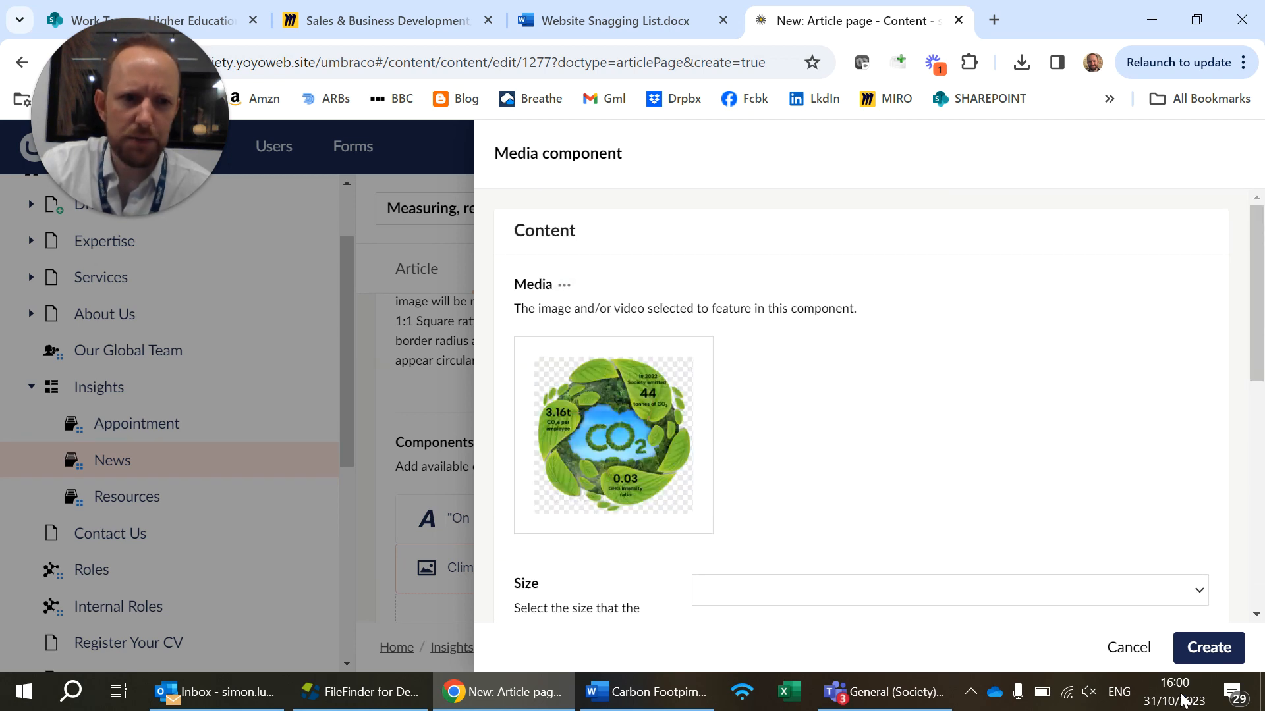
# Create the Media component with the Climate 2022 1 image, leaving its size unset
pyautogui.click(1209, 649)
pyautogui.scroll(-1, 799, 511)
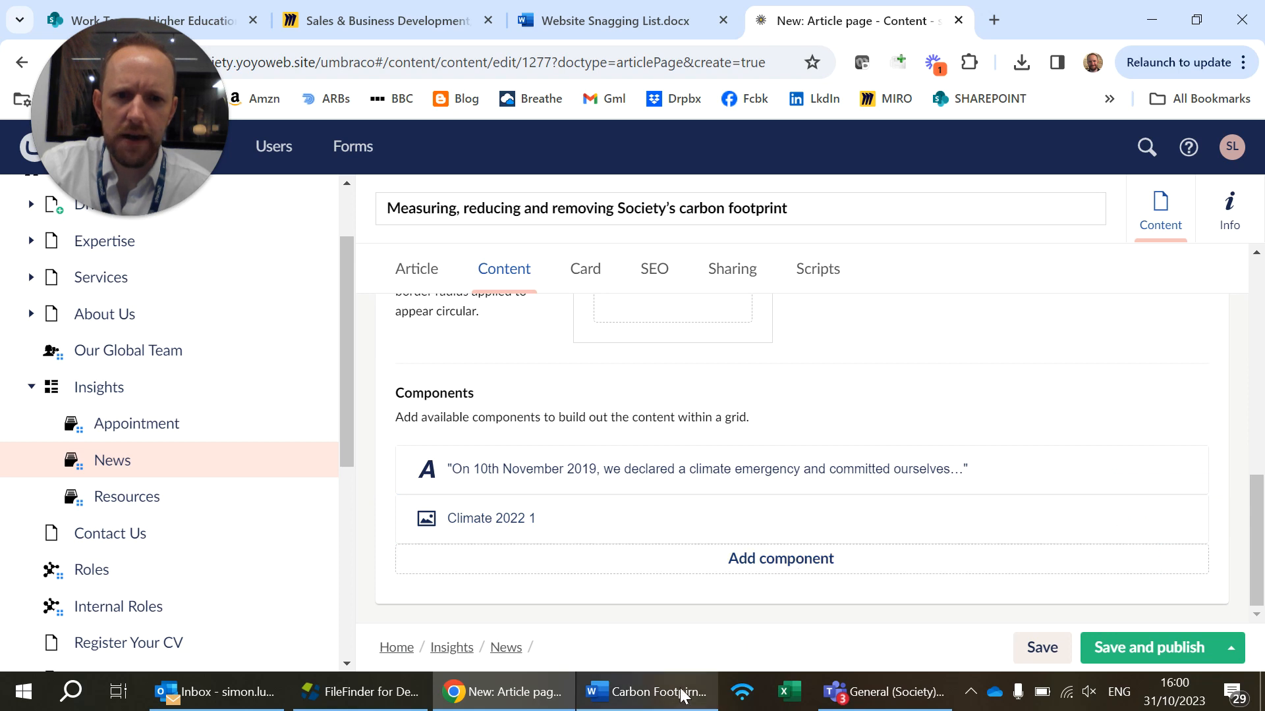
# Switch to the Word article and copy the text from the "Our Emissions Breakdown" heading through "These are highlighted below:"
pyautogui.click(646, 692)
pyautogui.scroll(1, 624, 438)
pyautogui.scroll(-15, 622, 438)
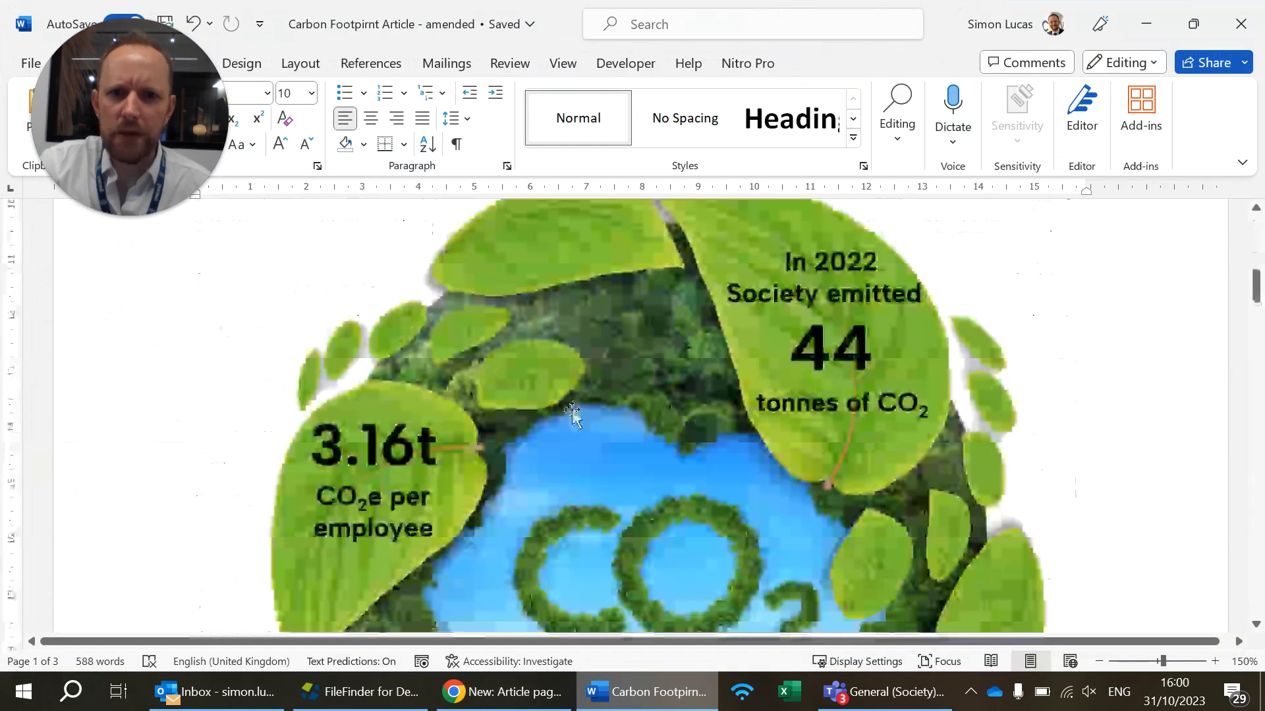
pyautogui.scroll(3, 245, 306)
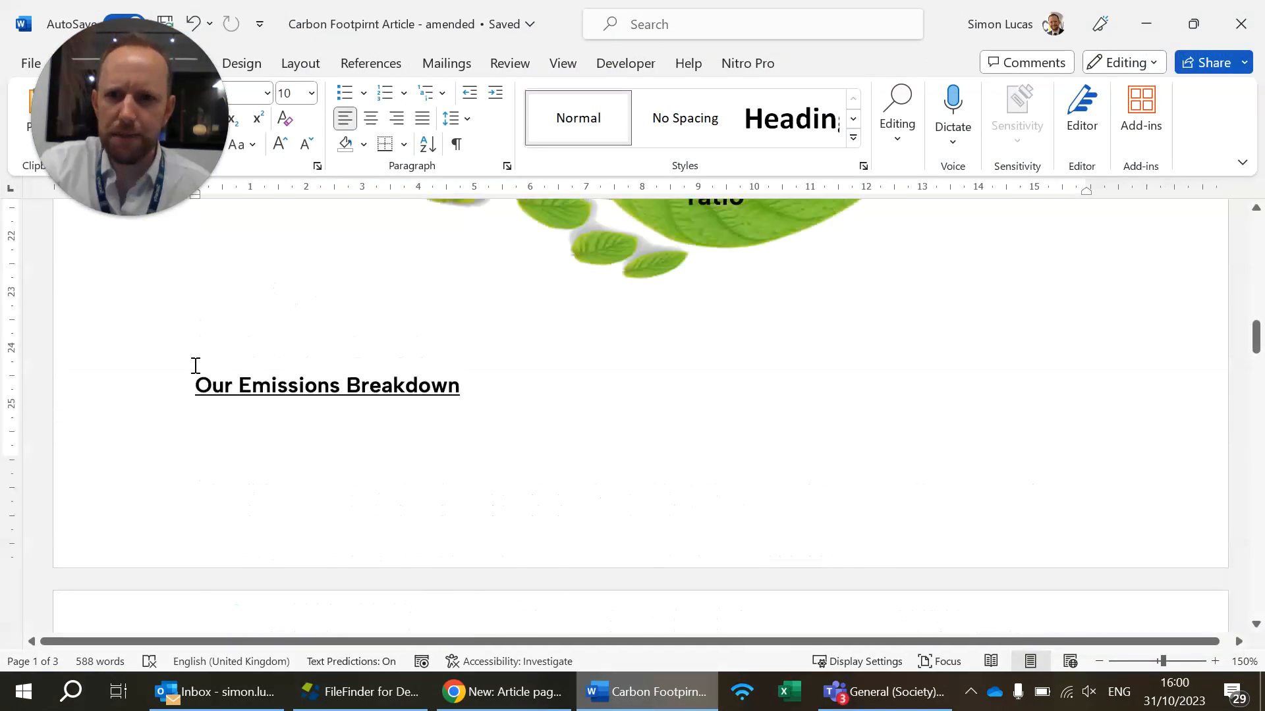
pyautogui.moveTo(284, 444); pyautogui.dragTo(258, 375)
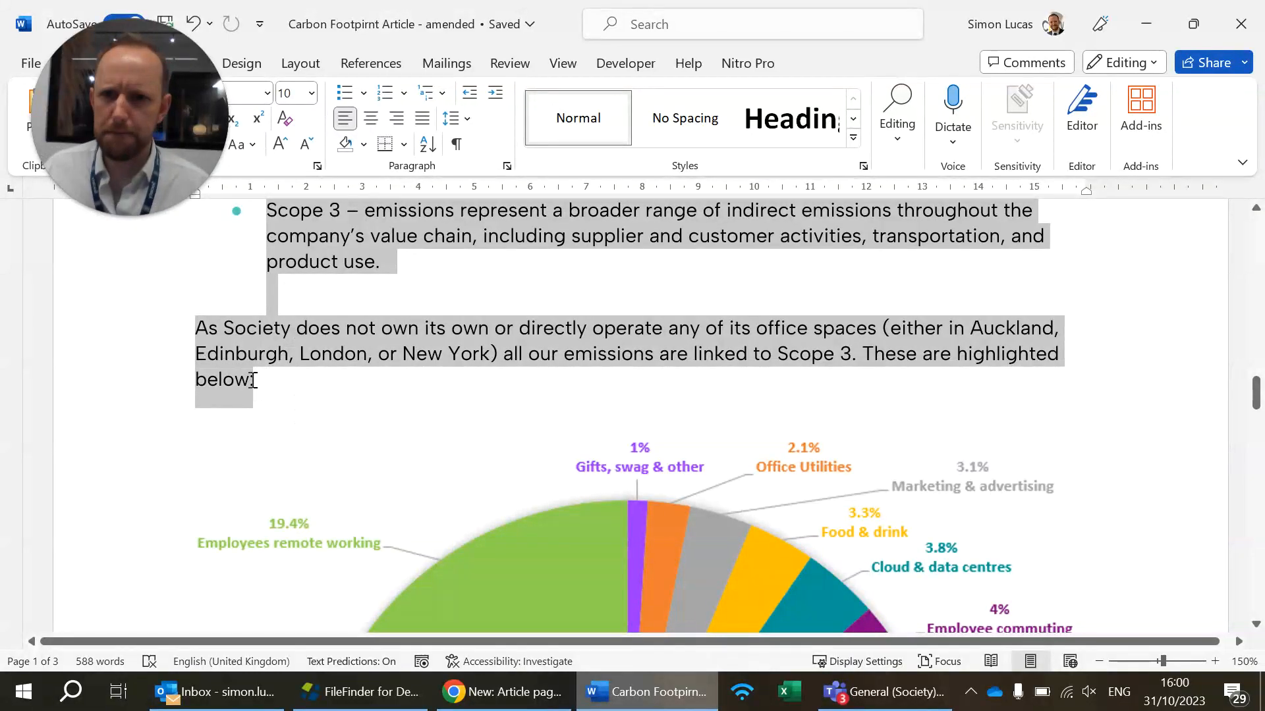
# Back in the Umbraco article, add a Text component below the Climate 2022 1 image and paste the copied emissions text into it
pyautogui.click(507, 691)
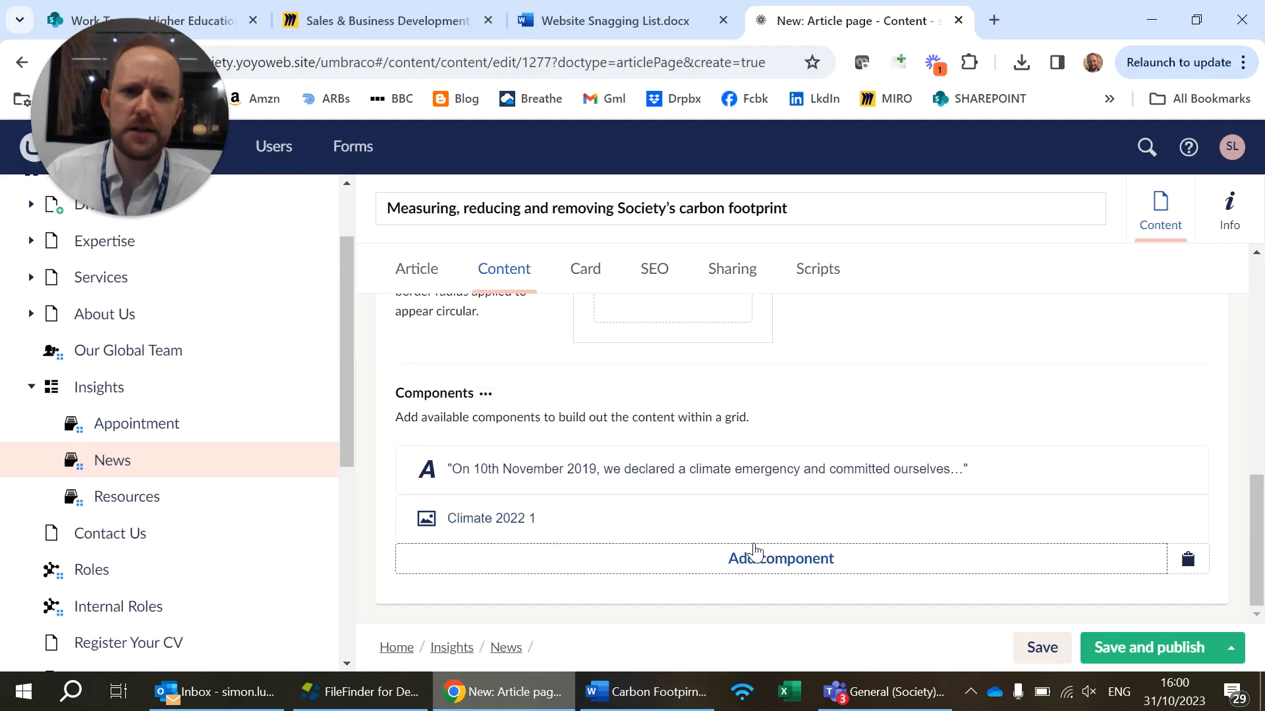
pyautogui.click(767, 559)
pyautogui.scroll(-6, 923, 415)
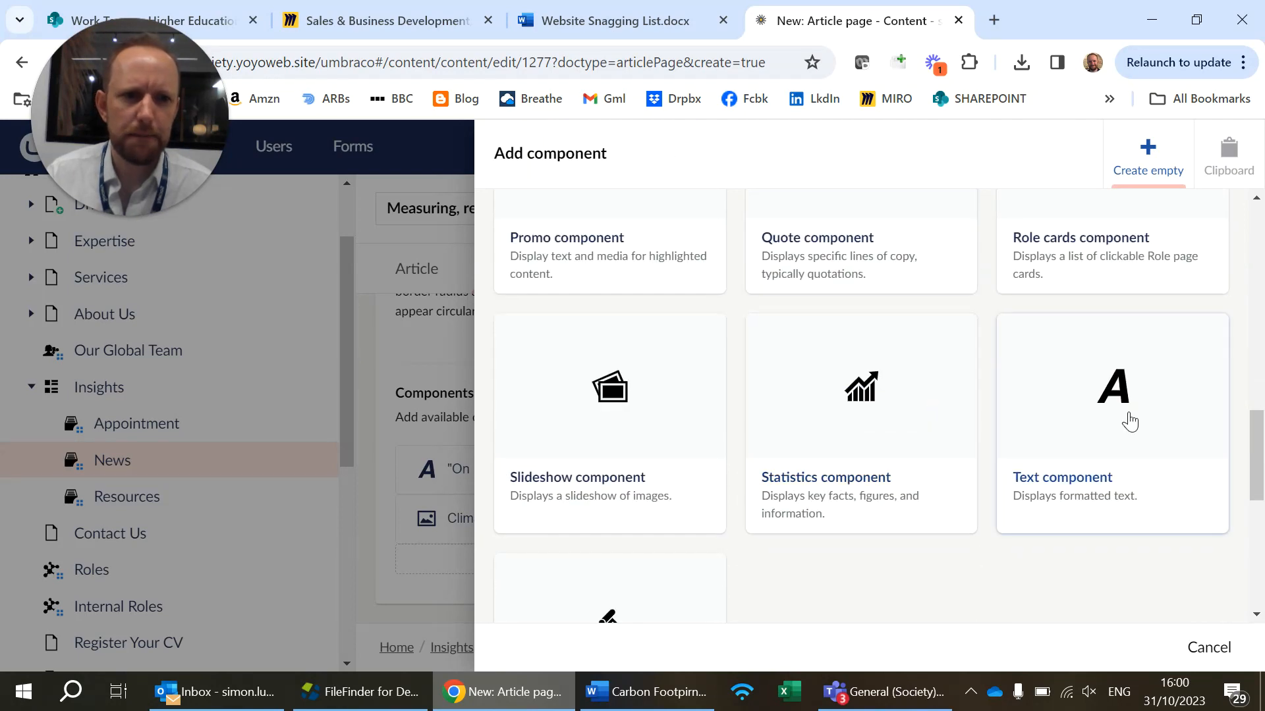
pyautogui.click(1129, 421)
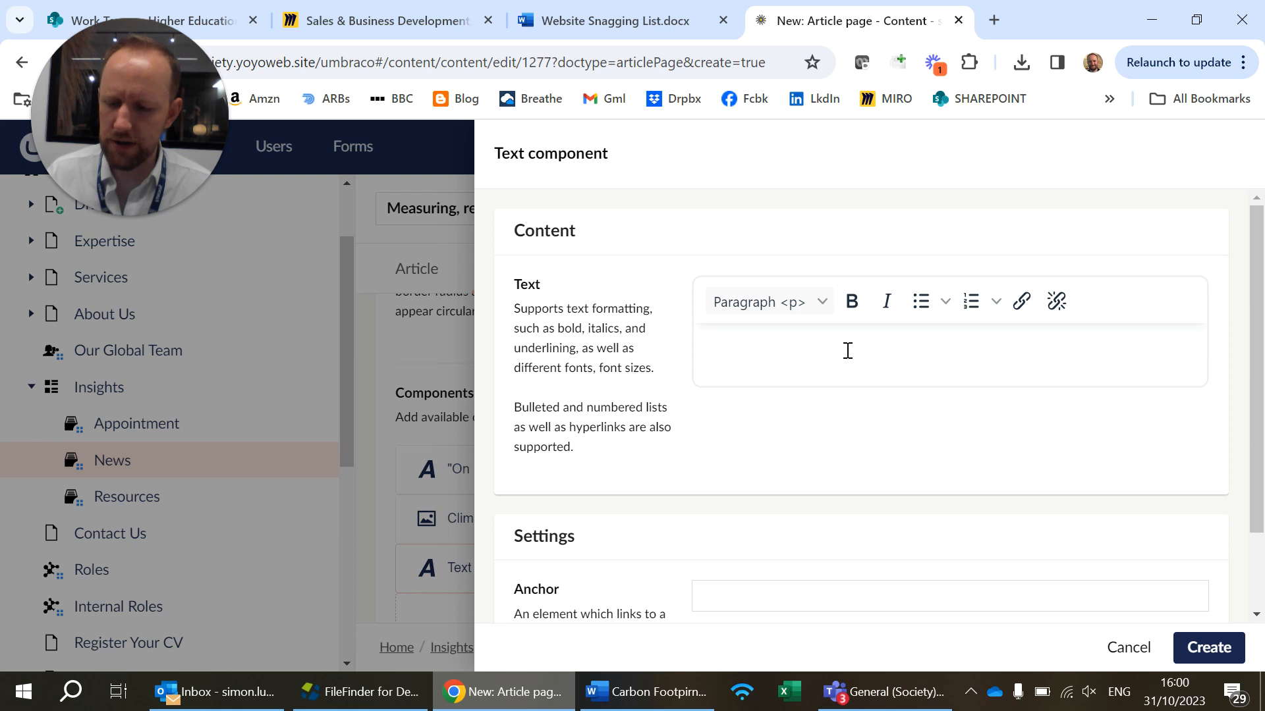
pyautogui.write('Our Emissions Breakdown The different scopes of emissions, commonly used in corporate carbon accounting, categorise greenhouse gas emissions based on their source and control. Scope 1 - emissions encompass direct emissions from sources a company owns or controls, like on-site combustion, or fuel emissions from driving an owned car Scope 2 – emissions consist of indirect emissions from purchased electricity, heat, or steam. Scope 3 – emissions represent a broader range of indirect emissions throughout the company’s value chain, including supplier and customer activities, transportation, and product use.')
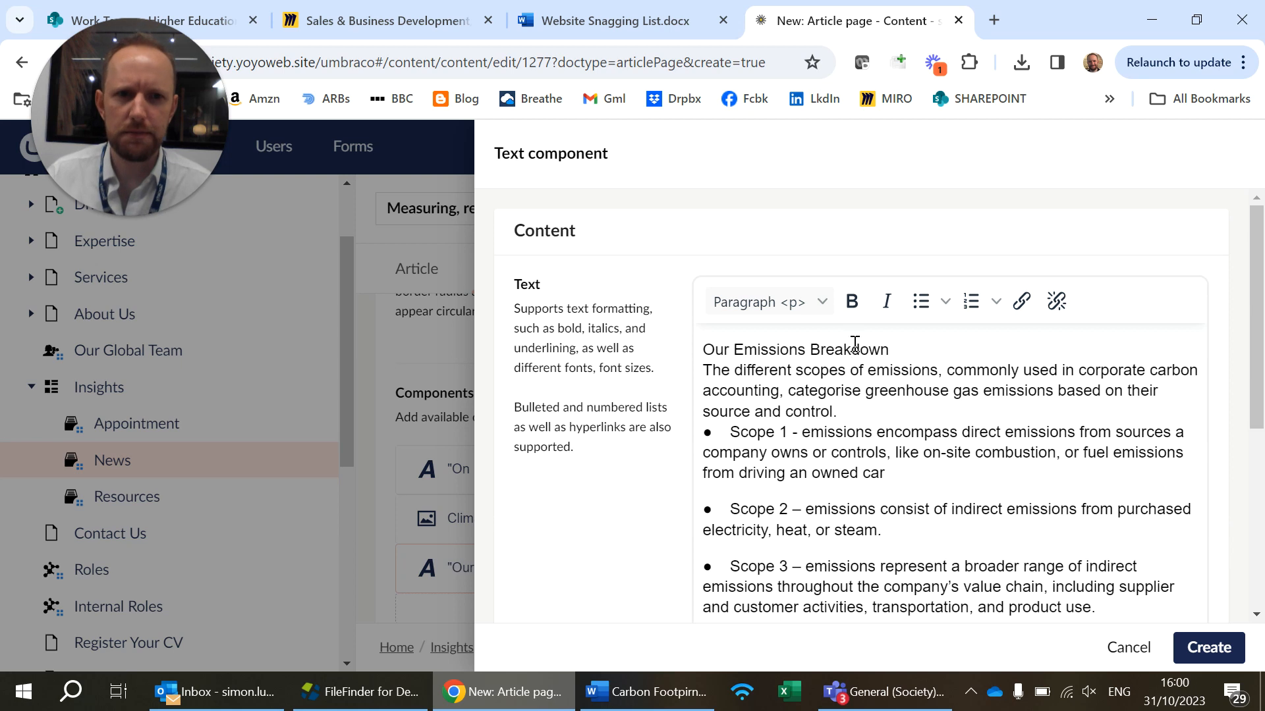
# Replace the line breaks after the "Our Emissions Breakdown" heading and the introductory text with paragraph breaks
pyautogui.click(1076, 342)
pyautogui.press('Delete')
pyautogui.press('Return')
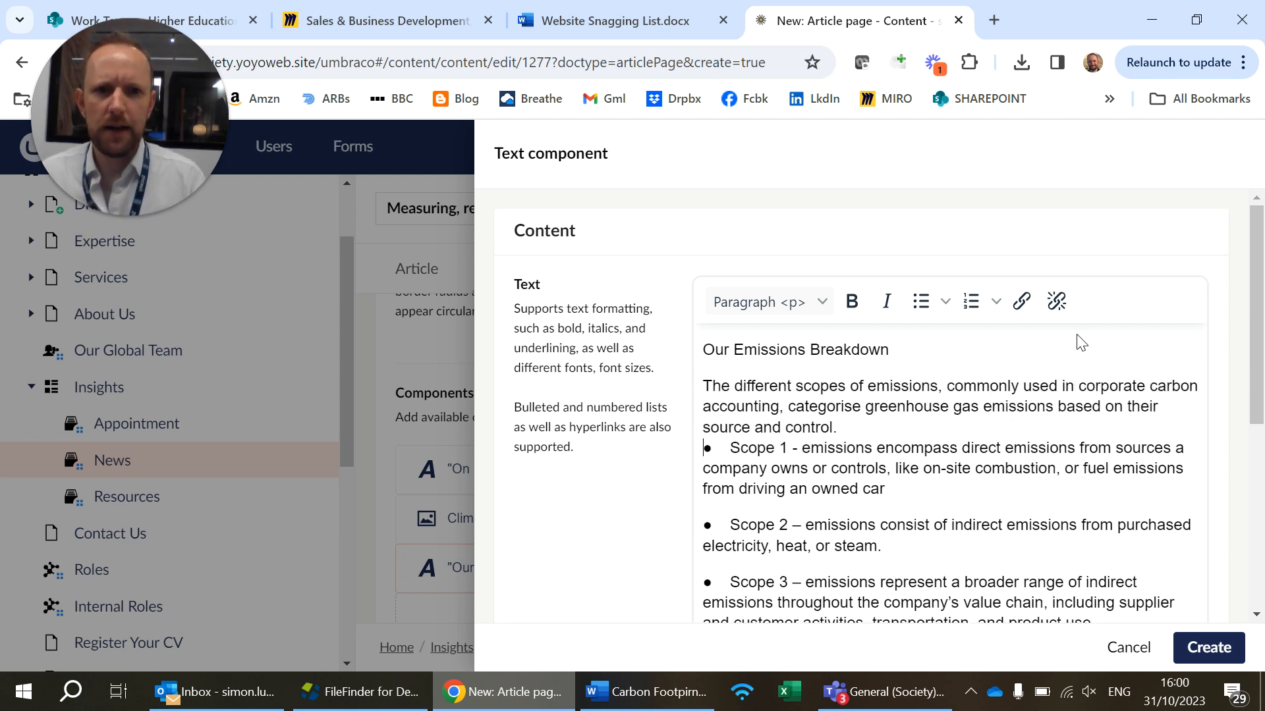
pyautogui.hotkey('ctrl', 'shift', 'Down')
pyautogui.press('Left')
pyautogui.press('BackSpace')
pyautogui.press('Return')
# Redo the breaks around the Scope 2, Scope 3 and closing text so each one is a separate paragraph
pyautogui.hotkey('ctrl', 'shift', 'Down')
pyautogui.hotkey('ctrl', 'shift', 'Down')
pyautogui.hotkey('ctrl', 'shift', 'Down')
pyautogui.press('Home')
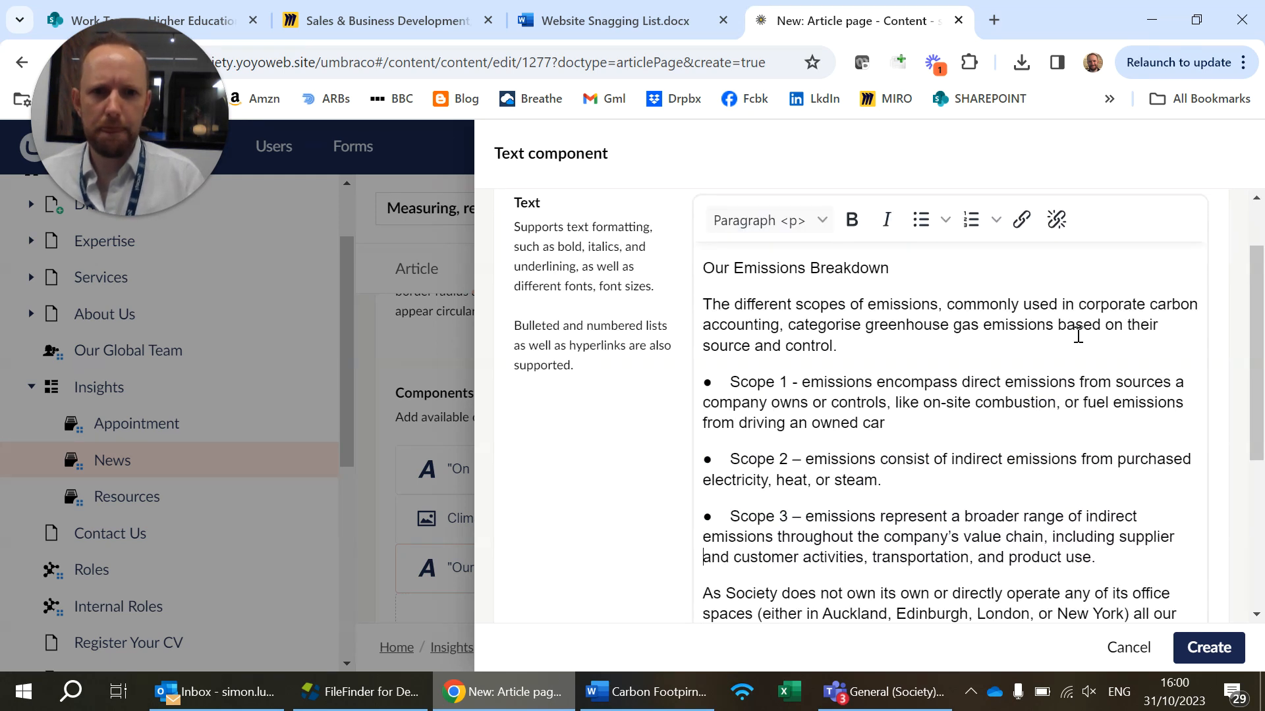
pyautogui.press('BackSpace')
pyautogui.press('Return')
pyautogui.press('BackSpace')
pyautogui.press('Return')
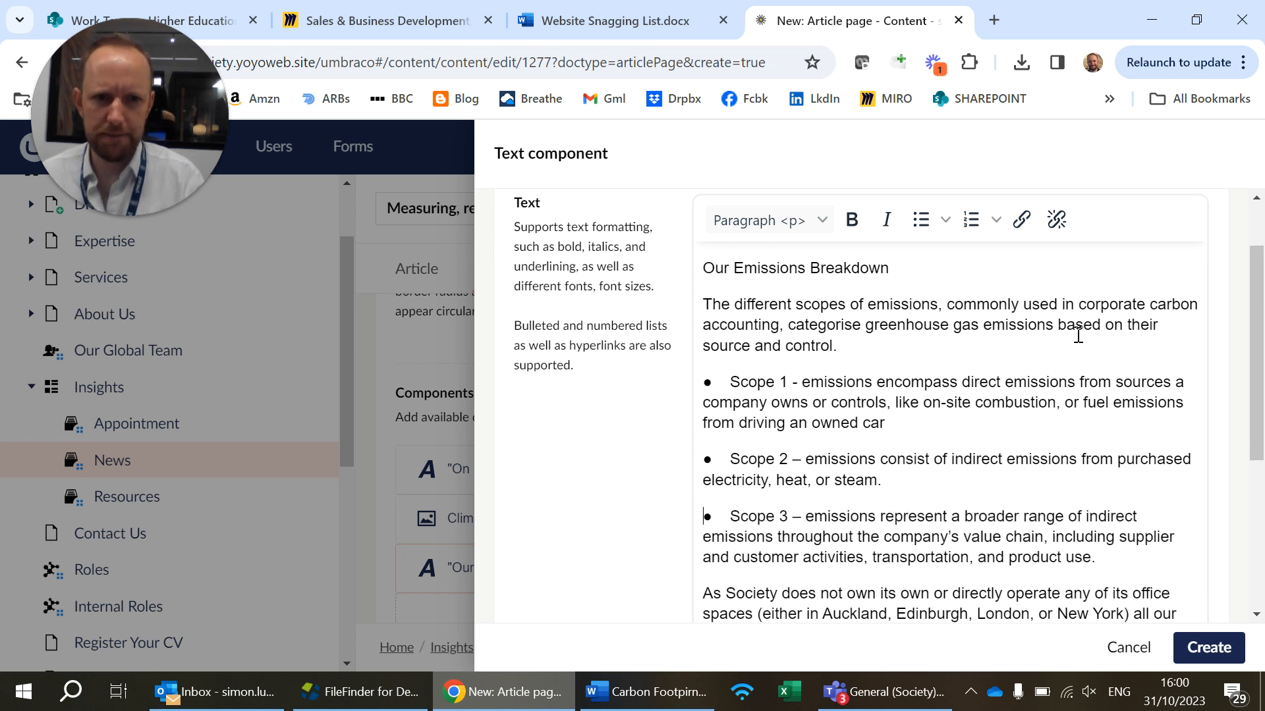
pyautogui.press('BackSpace')
pyautogui.press('Return')
pyautogui.press('Down')
pyautogui.press('Down')
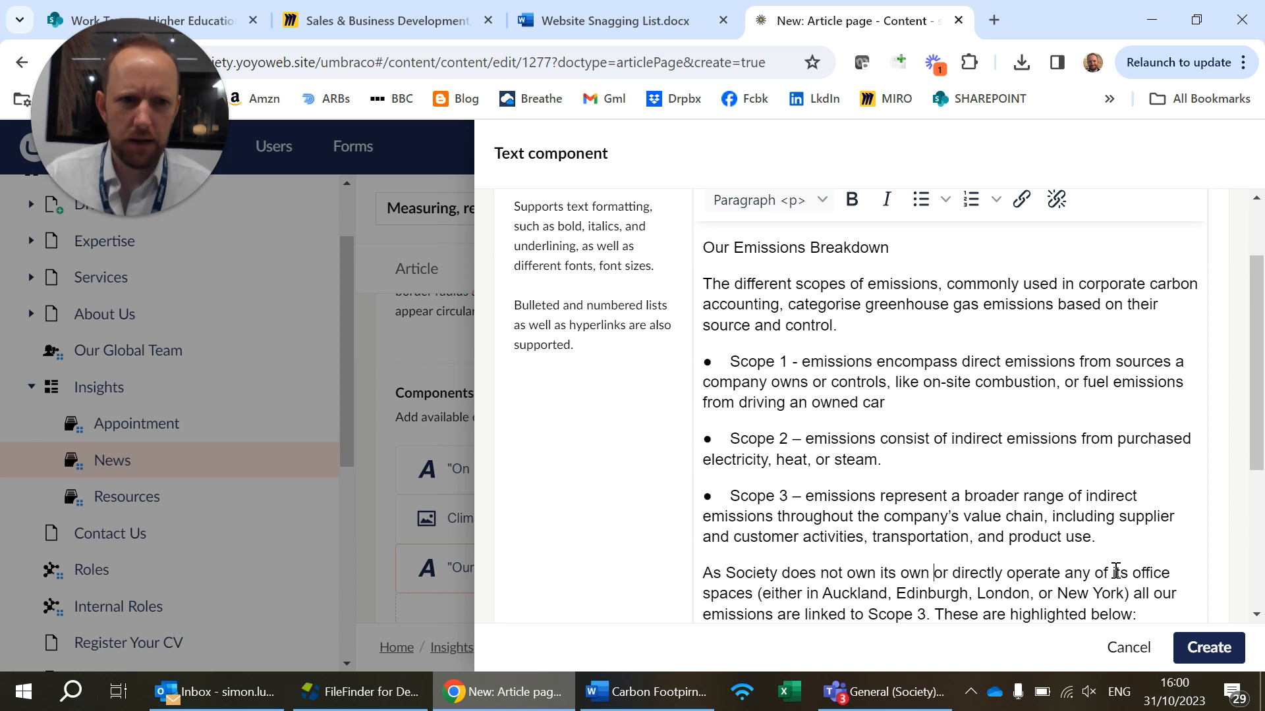
# Turn the three Scope paragraphs into a bulleted list and delete the pasted bullet characters and spaces from each item
pyautogui.moveTo(1112, 538); pyautogui.dragTo(699, 359)
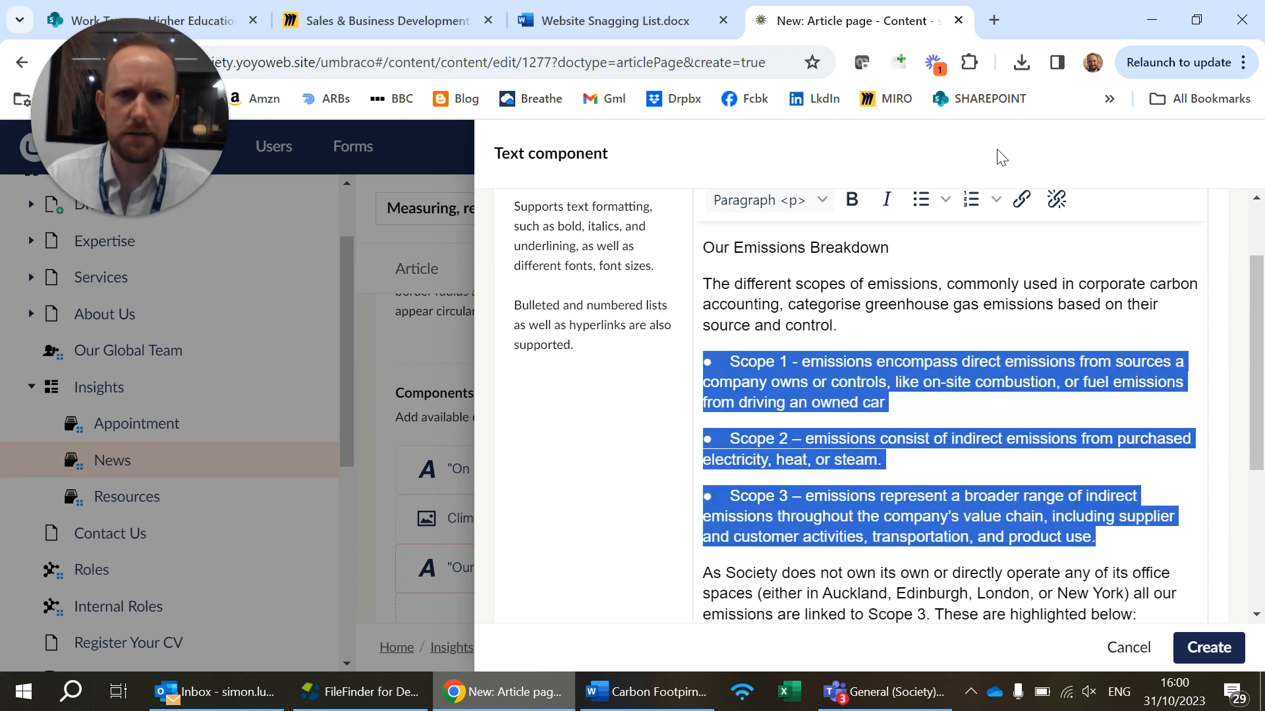
pyautogui.click(921, 200)
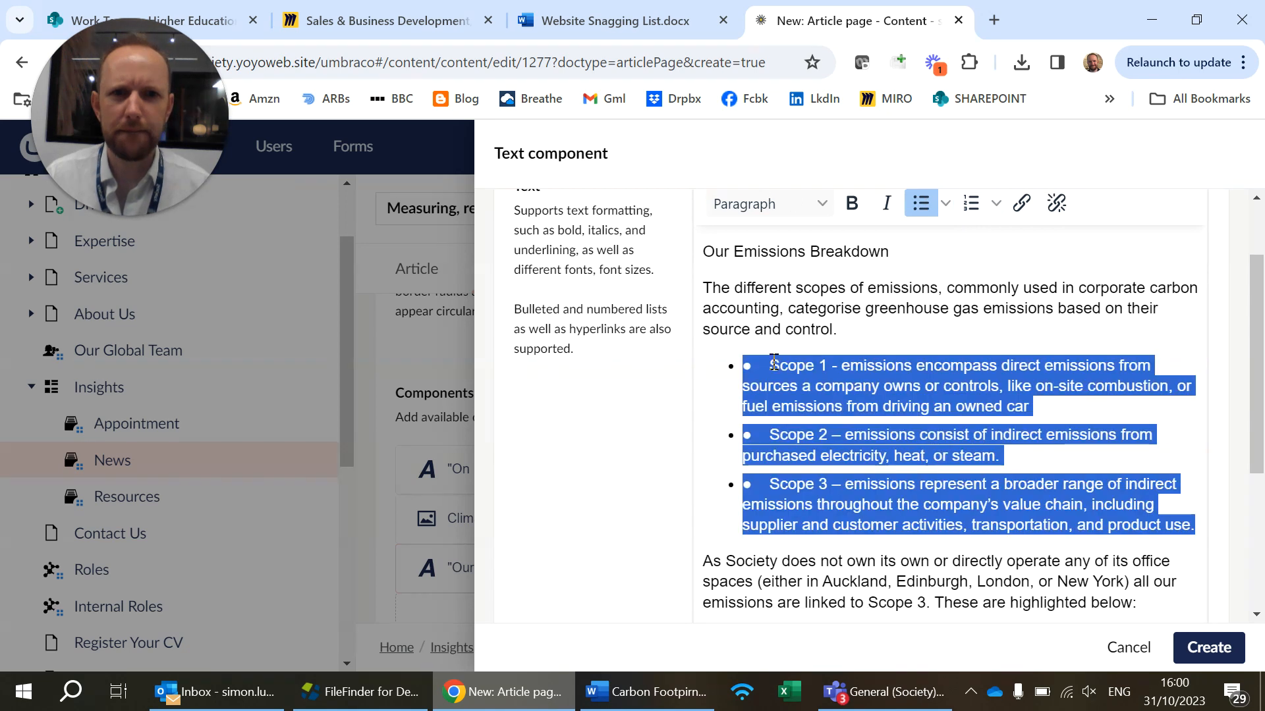
pyautogui.click(774, 364)
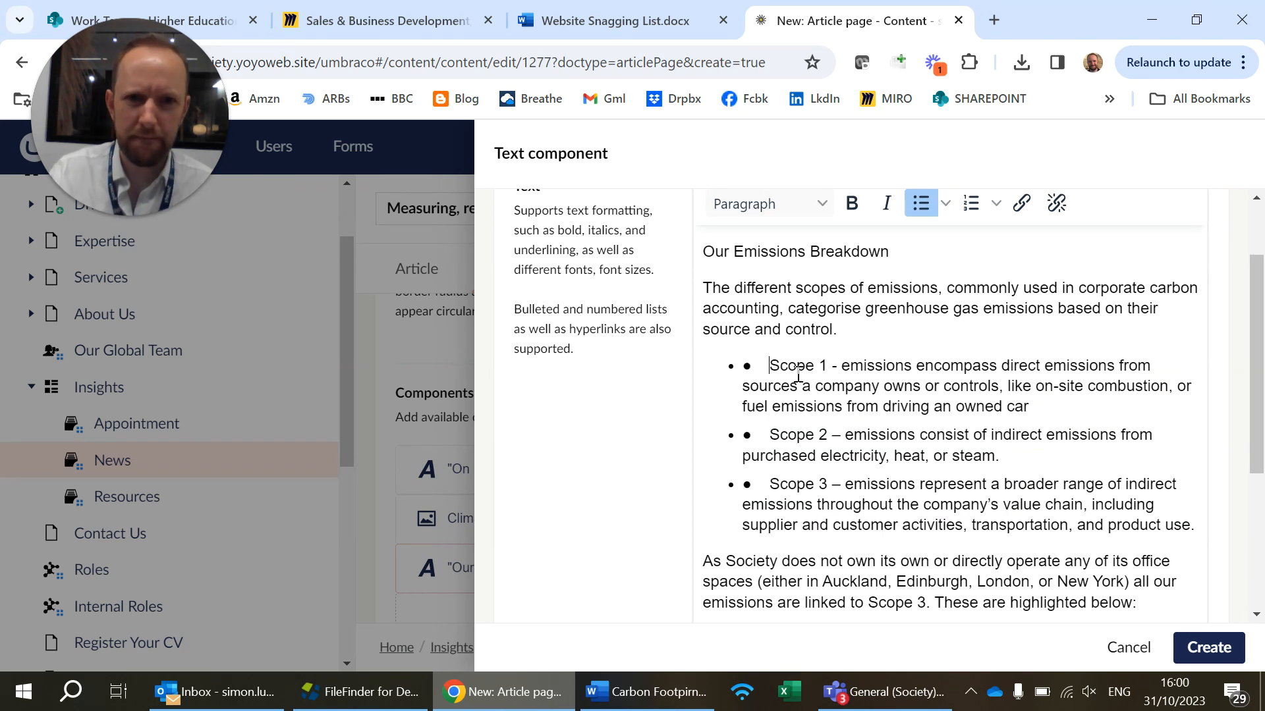
pyautogui.moveTo(764, 363); pyautogui.dragTo(781, 367)
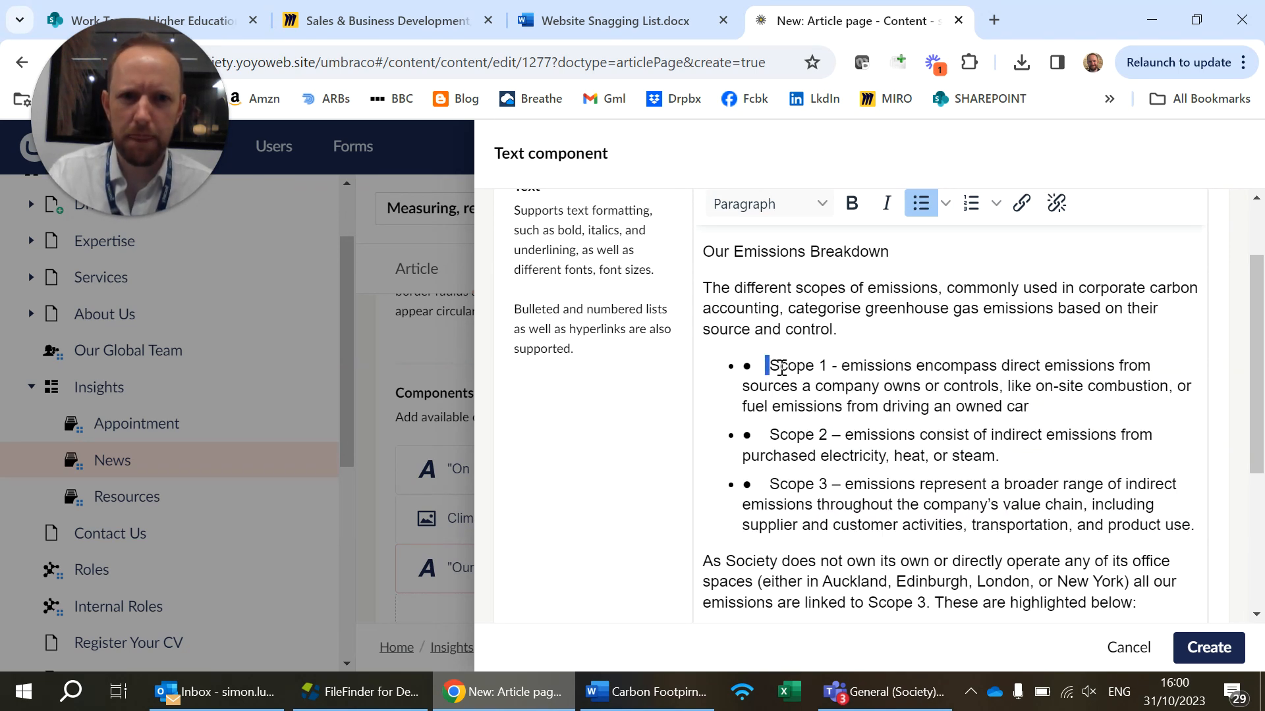
pyautogui.press('BackSpace')
pyautogui.press('BackSpace')
pyautogui.press('BackSpace')
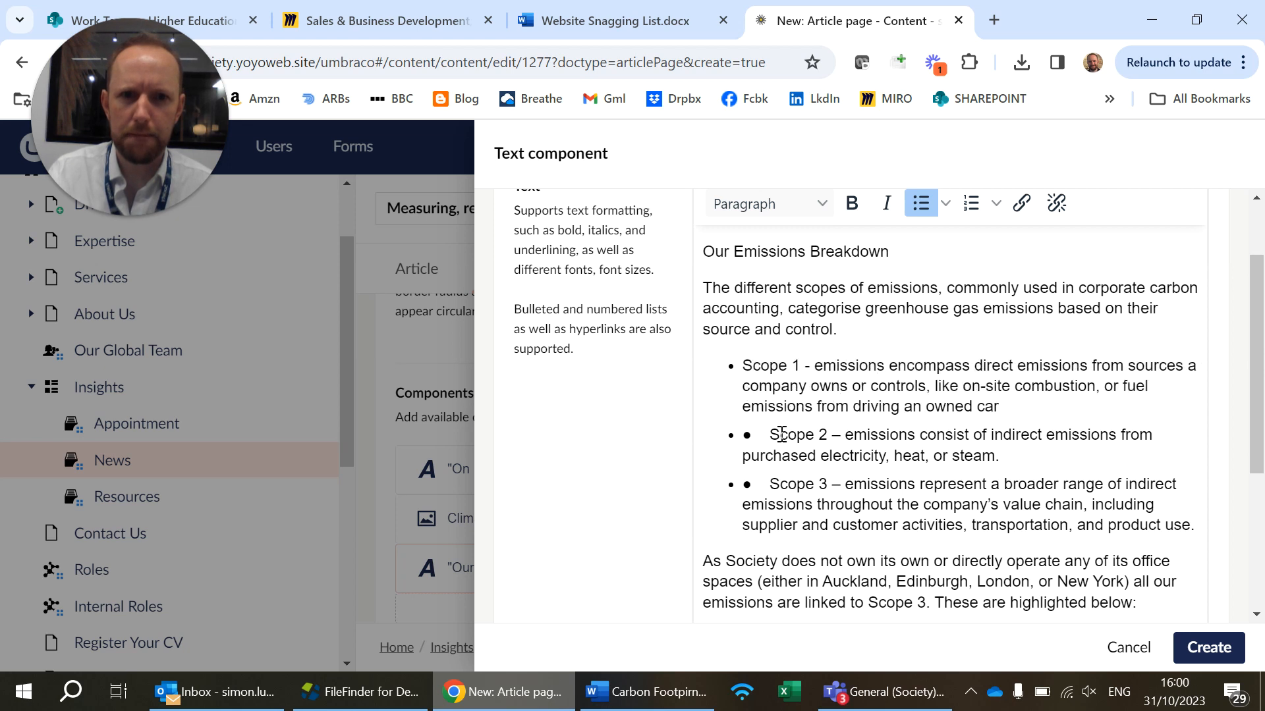
pyautogui.click(768, 433)
pyautogui.press('BackSpace')
pyautogui.press('BackSpace')
pyautogui.press('BackSpace')
pyautogui.press('BackSpace')
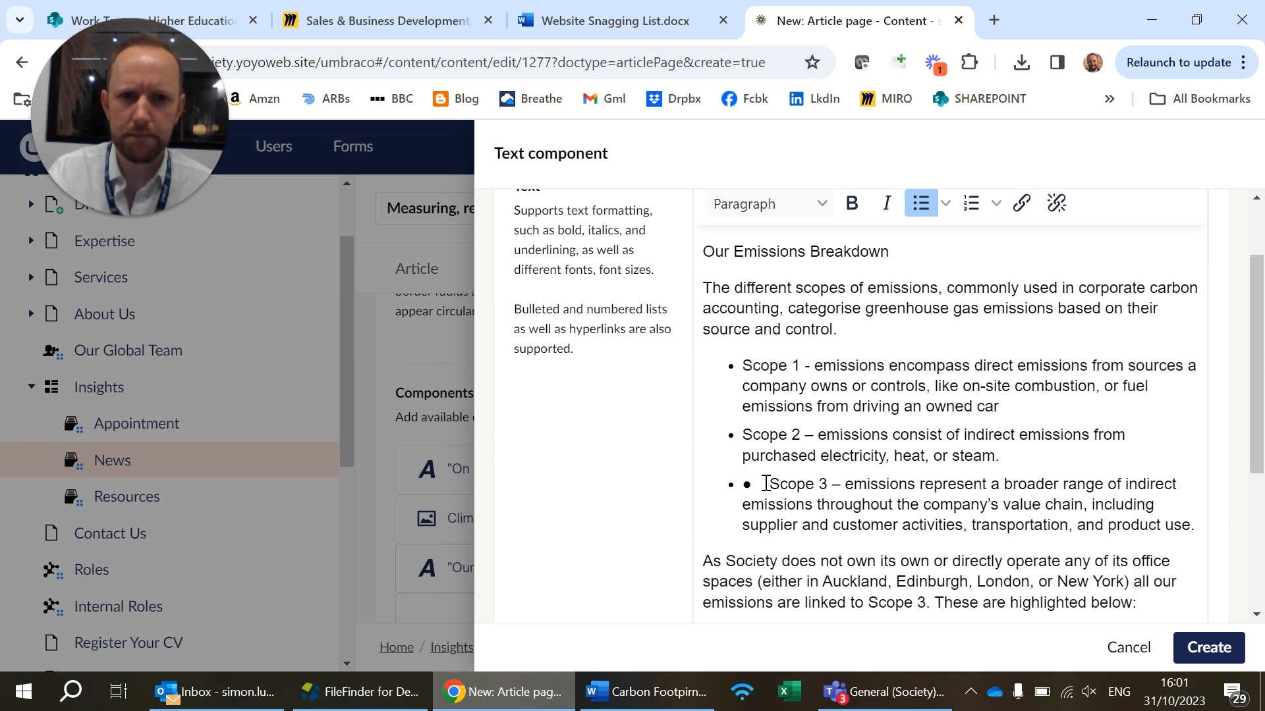
pyautogui.click(774, 486)
pyautogui.press('BackSpace')
pyautogui.press('BackSpace')
pyautogui.press('BackSpace')
pyautogui.press('BackSpace')
# Make the labels "Scope 1", "Scope 2" and "Scope 3" bold at the start of the list items
pyautogui.doubleClick(796, 487)
pyautogui.keyDown('shift'); pyautogui.click(740, 486); pyautogui.keyUp('shift')
pyautogui.hotkey('ctrl', 'b')
pyautogui.moveTo(804, 436); pyautogui.dragTo(743, 436)
pyautogui.hotkey('ctrl', 'b')
pyautogui.moveTo(800, 367); pyautogui.dragTo(741, 366)
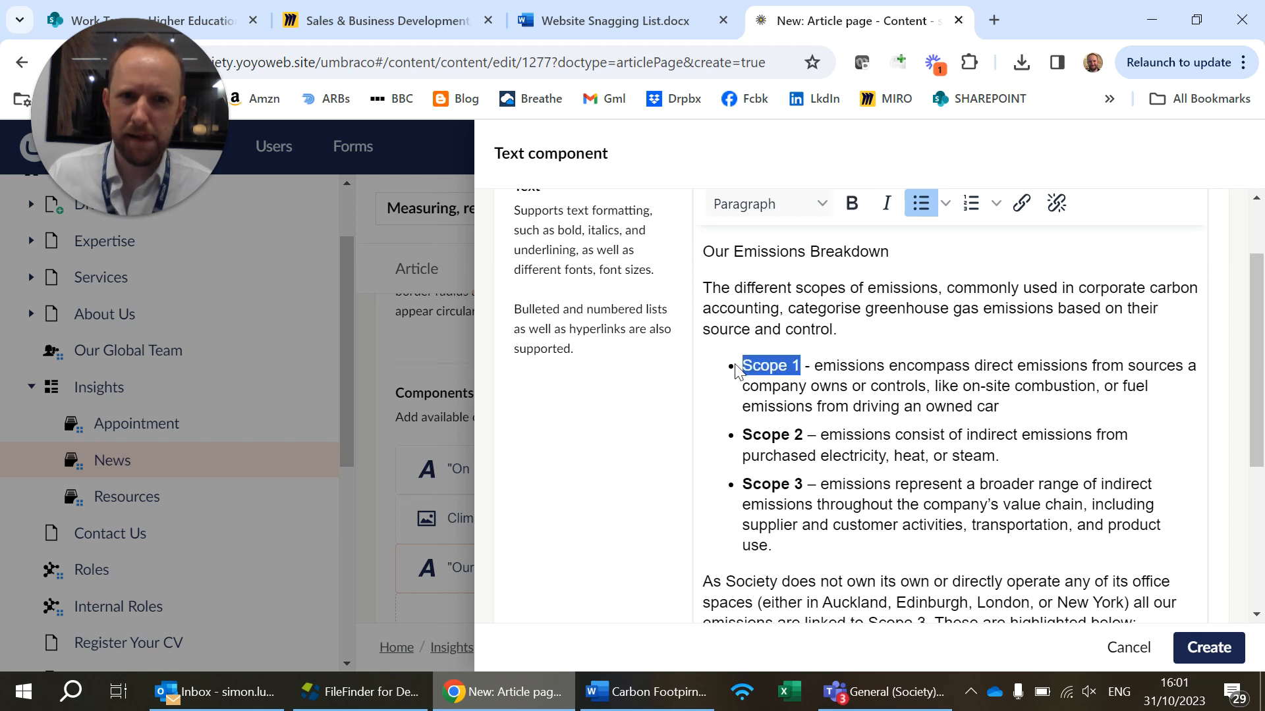
pyautogui.hotkey('ctrl', 'b')
# Format the "Our Emissions Breakdown" line as Heading 3 <h3>
pyautogui.tripleClick(815, 253)
pyautogui.click(820, 203)
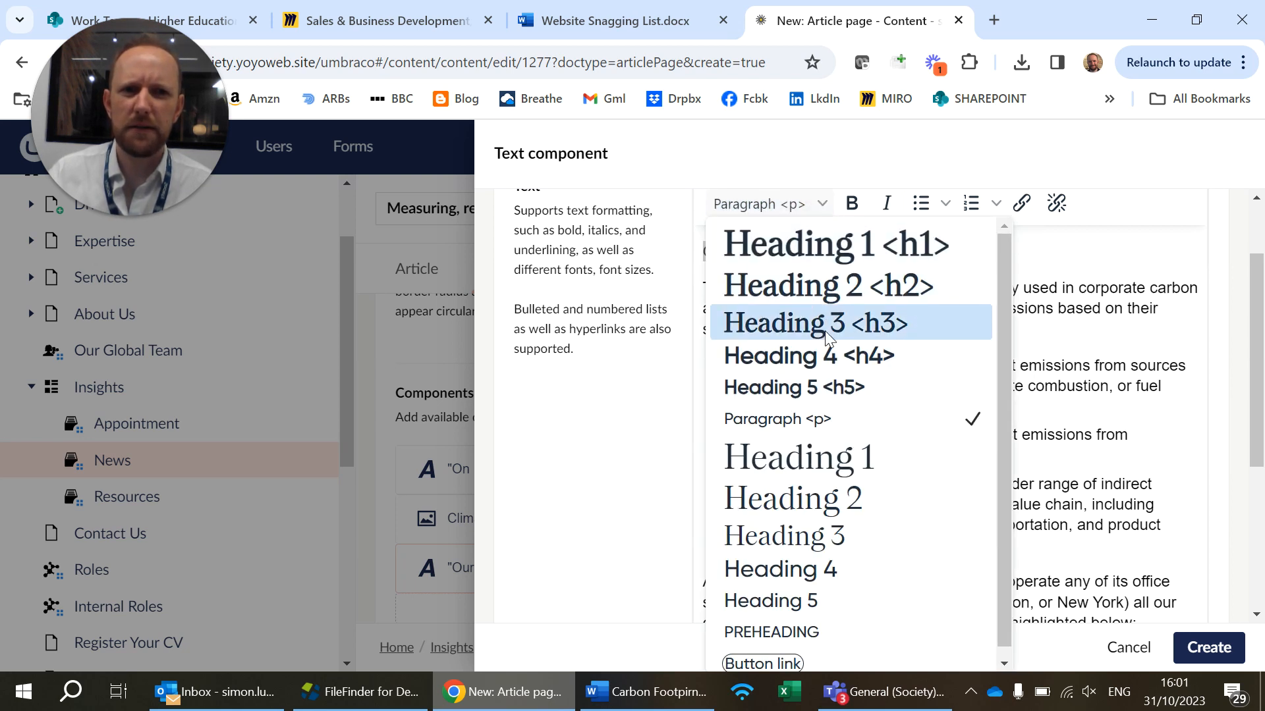
pyautogui.click(825, 331)
pyautogui.click(821, 202)
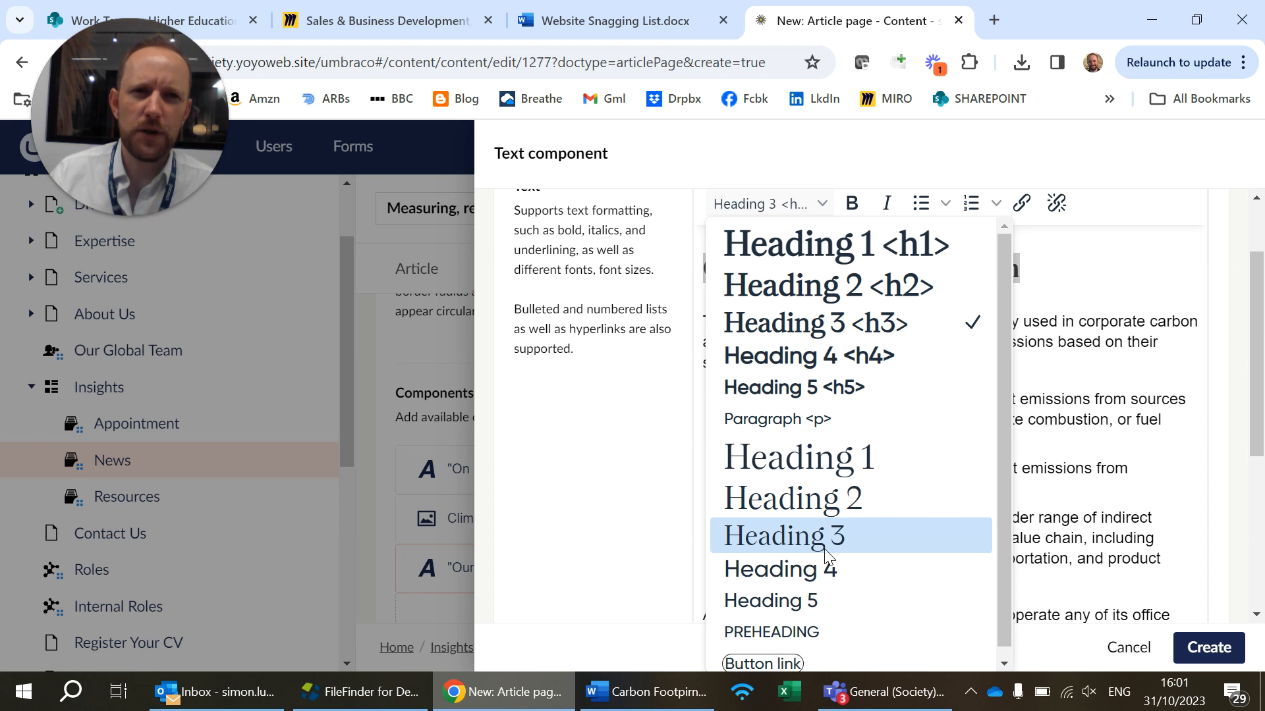
pyautogui.click(826, 554)
pyautogui.click(855, 419)
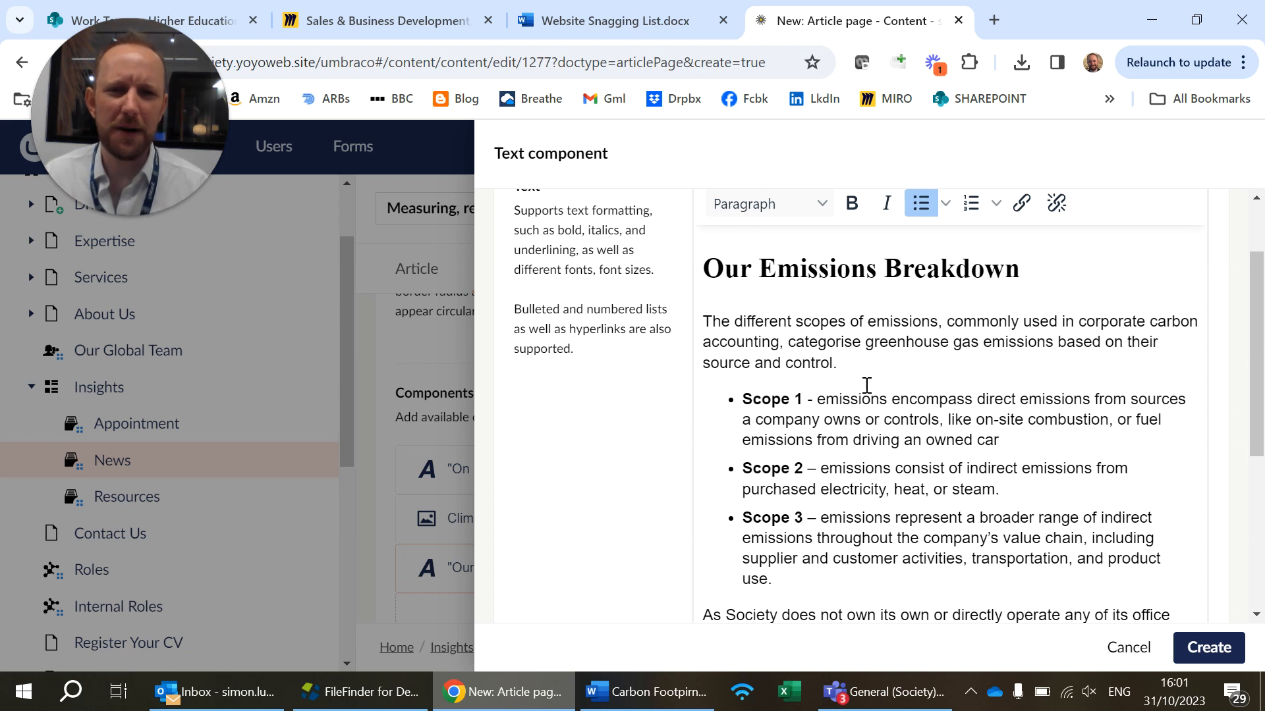
pyautogui.click(811, 198)
pyautogui.click(1114, 422)
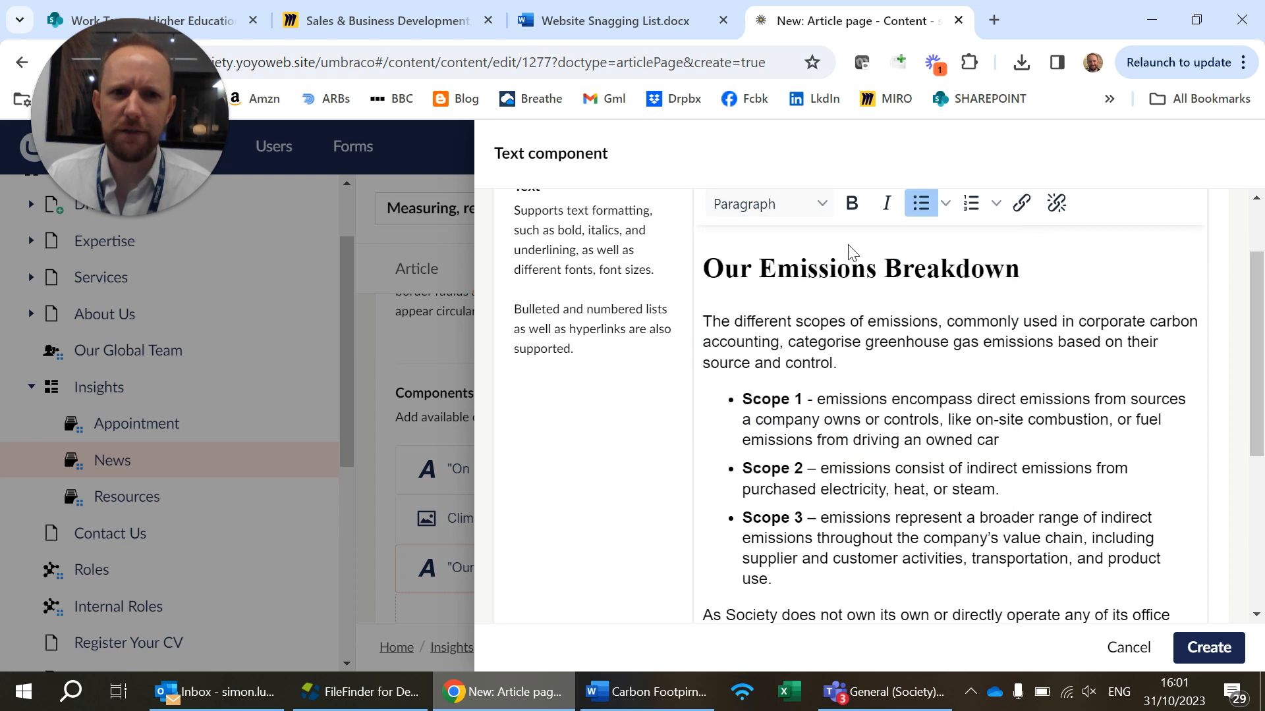
# Check the formatted emissions text and create the Text component with an empty anchor
pyautogui.scroll(-5, 927, 435)
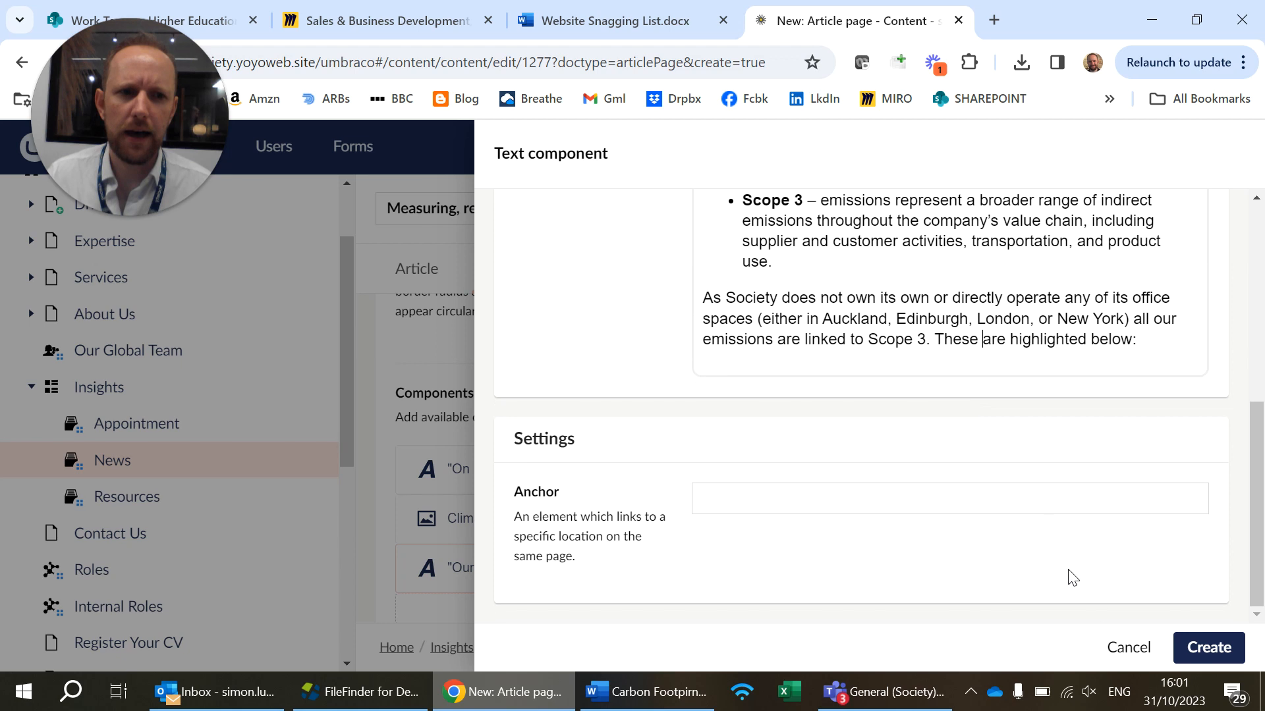
pyautogui.scroll(6, 1010, 458)
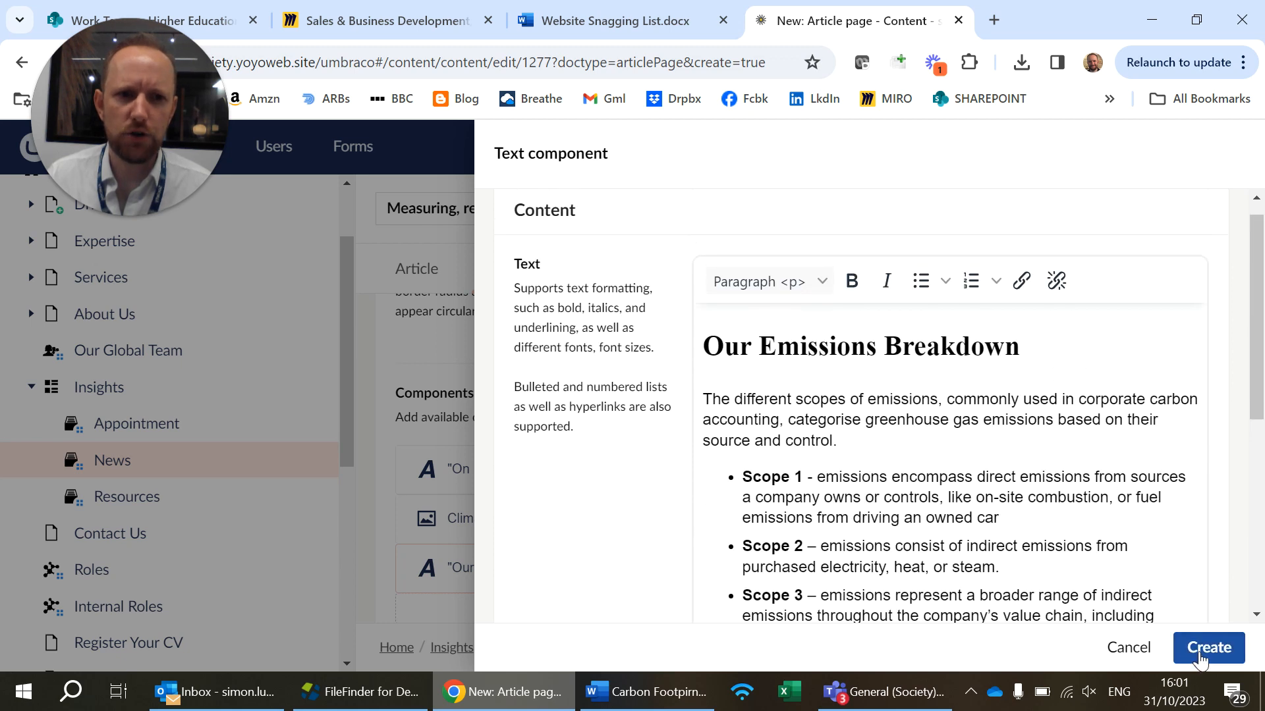
pyautogui.click(1183, 648)
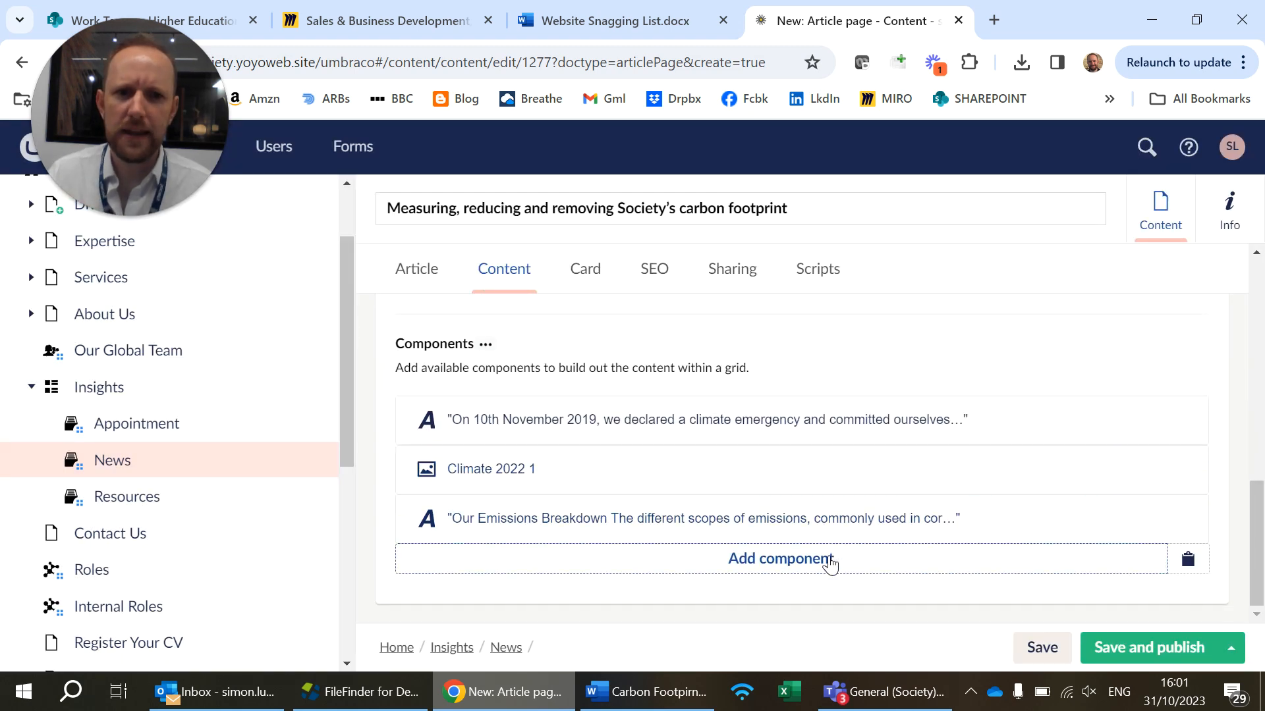
# Add a Media component below the emissions text, using Climate_2022_2 uploaded from the Desktop folder to the News media folder
pyautogui.click(830, 565)
pyautogui.scroll(-5, 931, 446)
pyautogui.click(1117, 270)
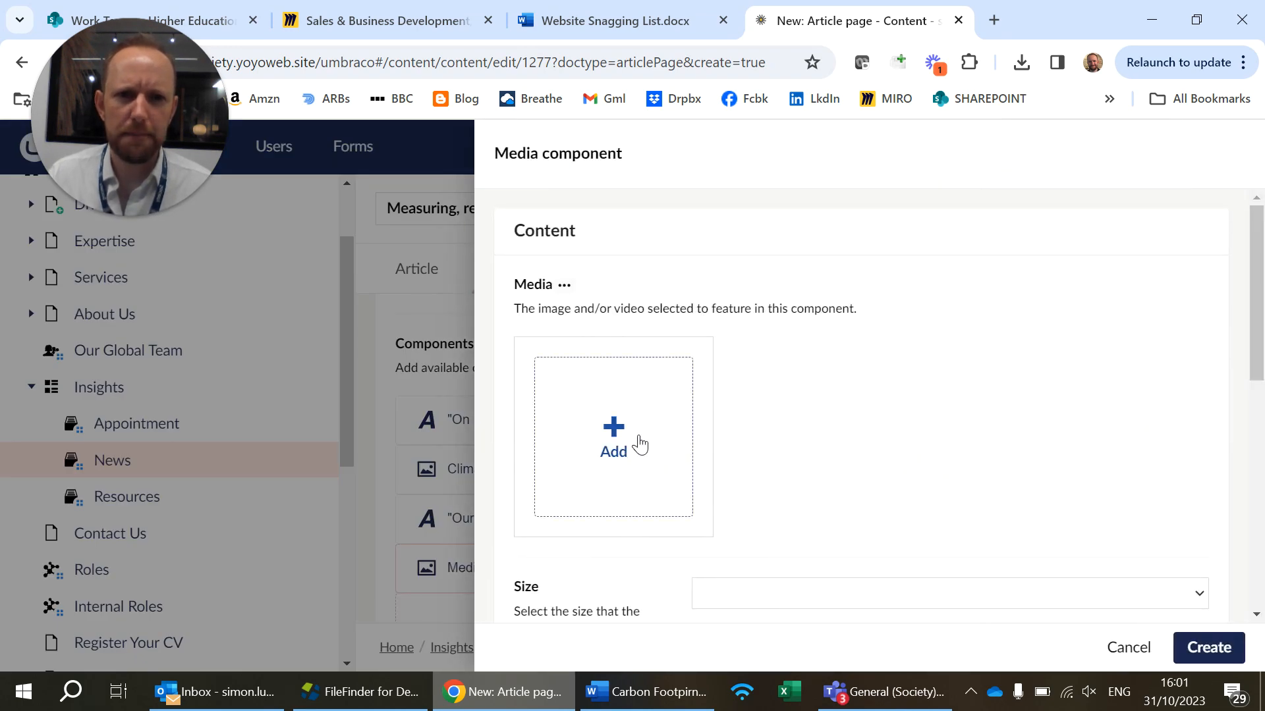
pyautogui.click(637, 440)
pyautogui.click(1195, 224)
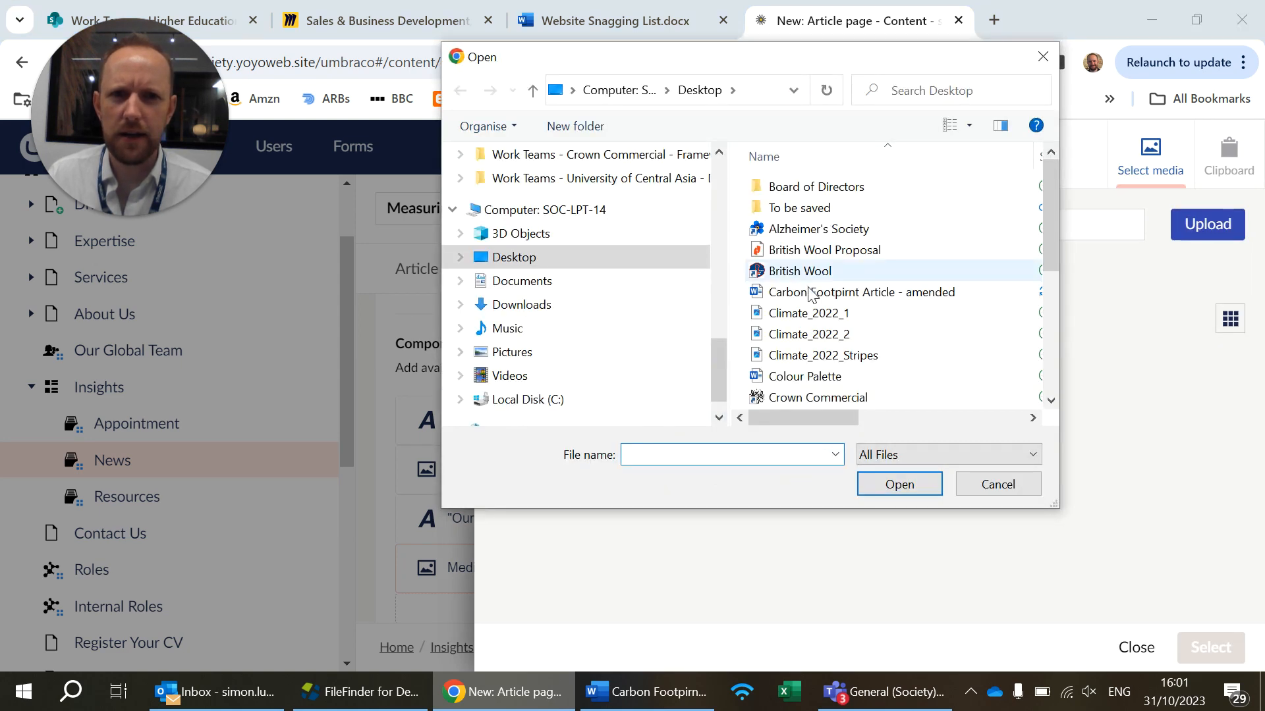
pyautogui.doubleClick(822, 341)
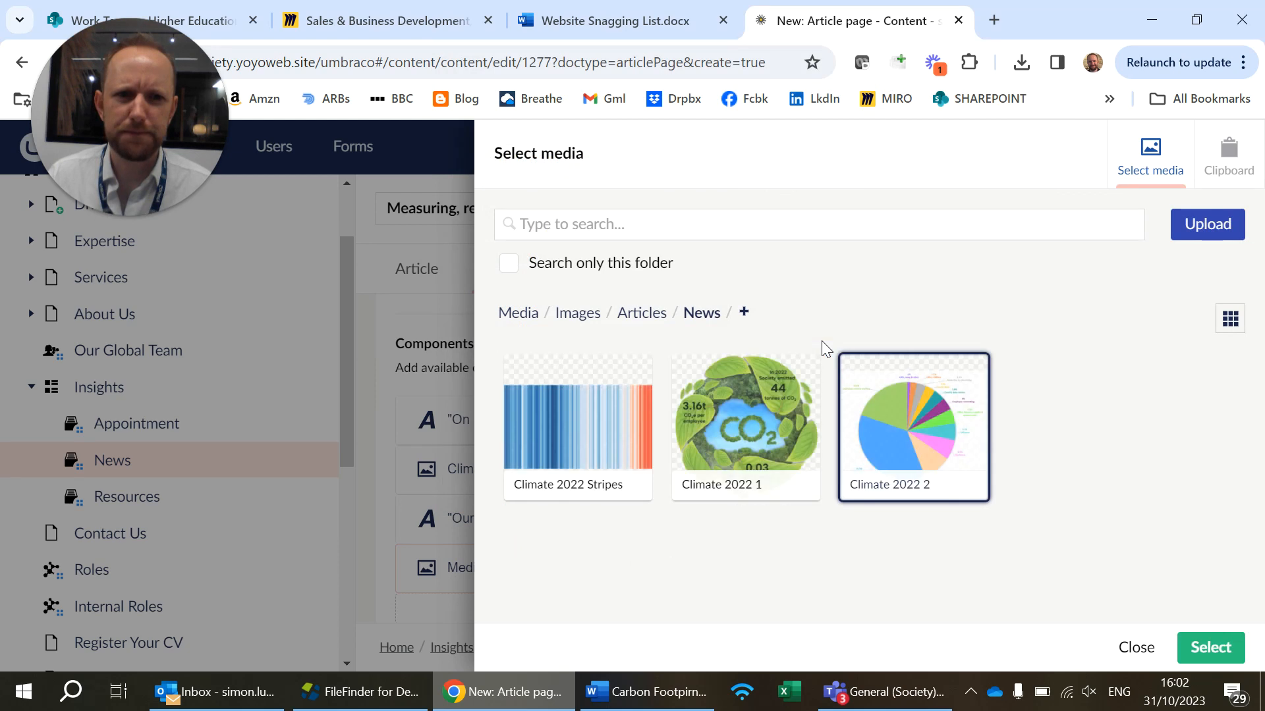
pyautogui.click(1202, 652)
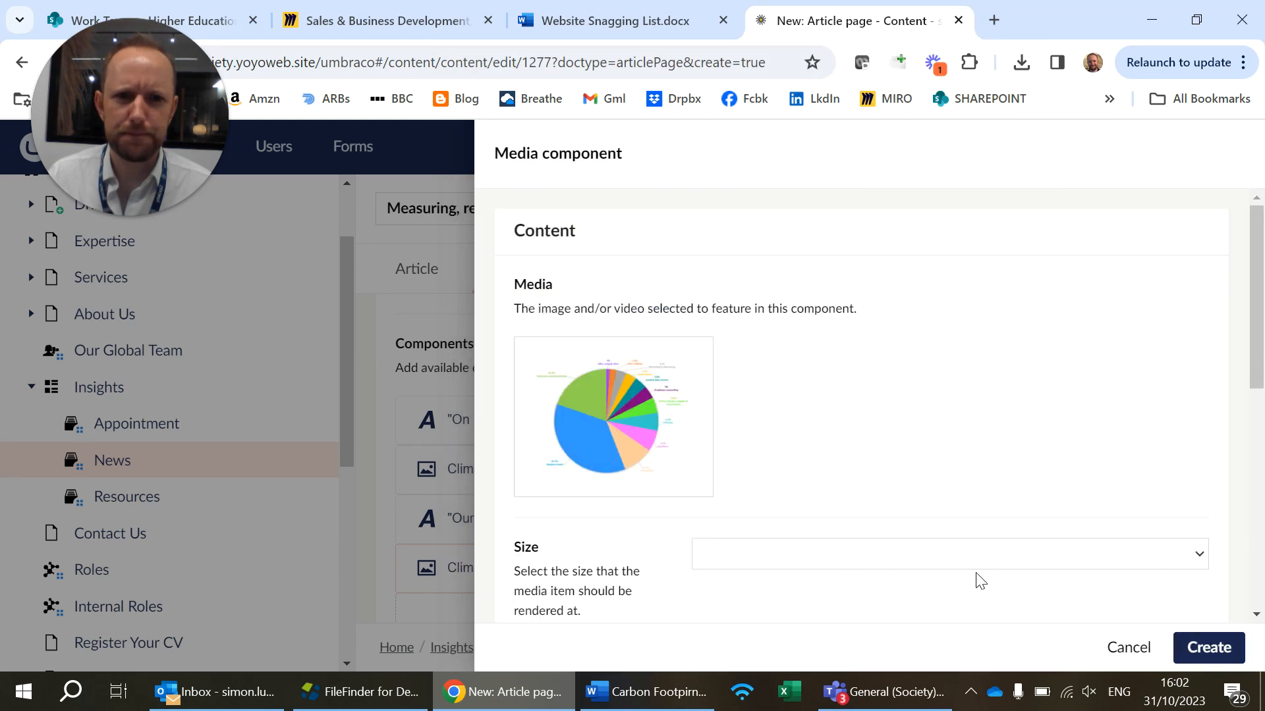
pyautogui.click(1210, 651)
# Add another empty Text component below the Climate 2022 2 image
pyautogui.scroll(-1, 861, 530)
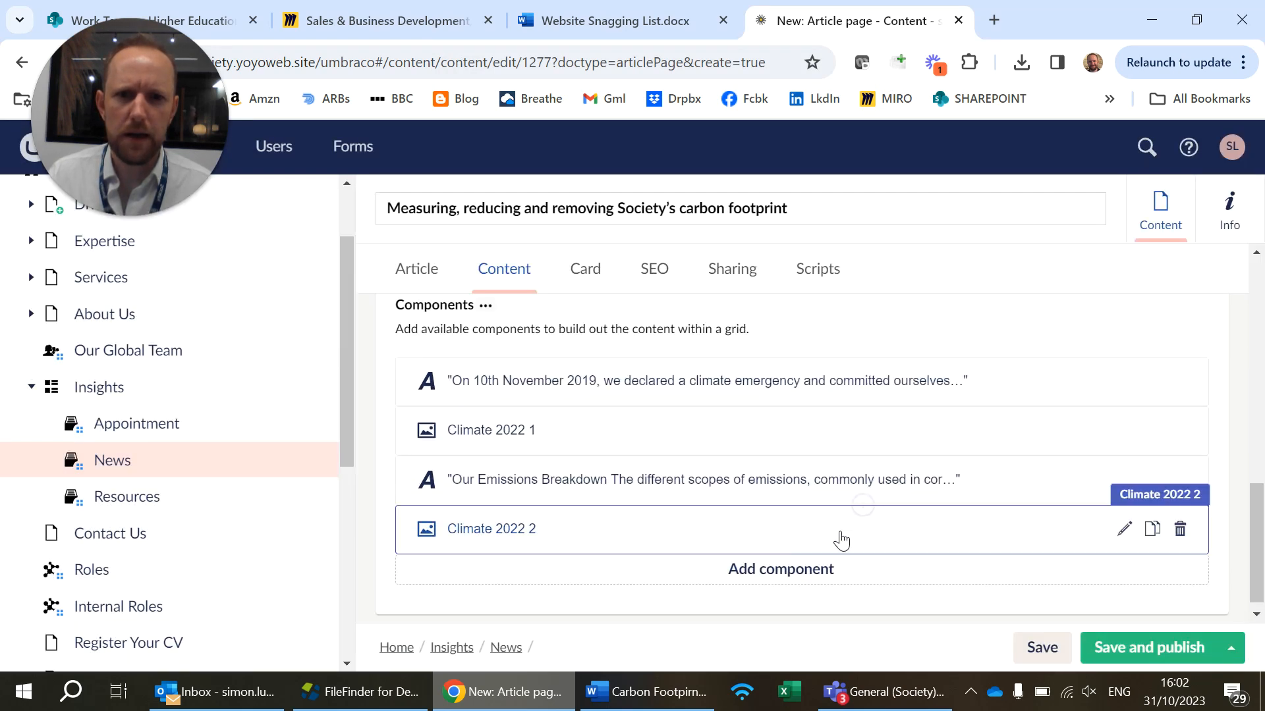
pyautogui.click(825, 565)
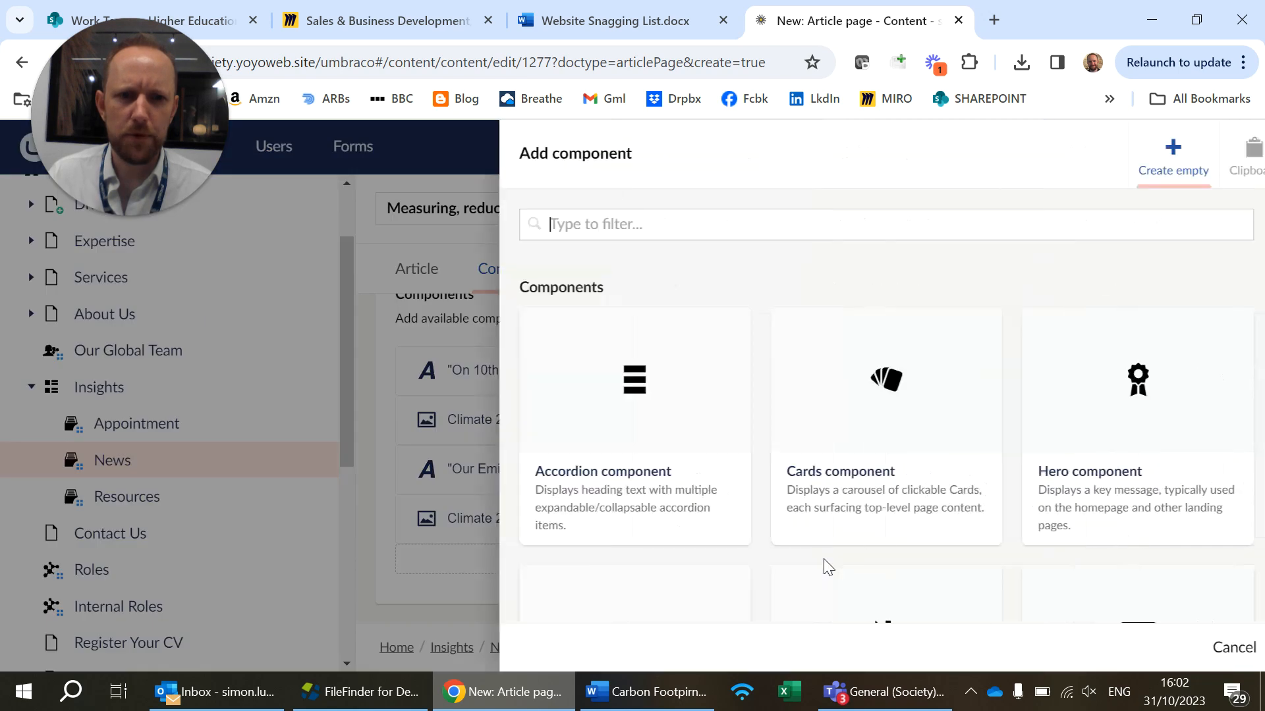
pyautogui.scroll(-14, 894, 513)
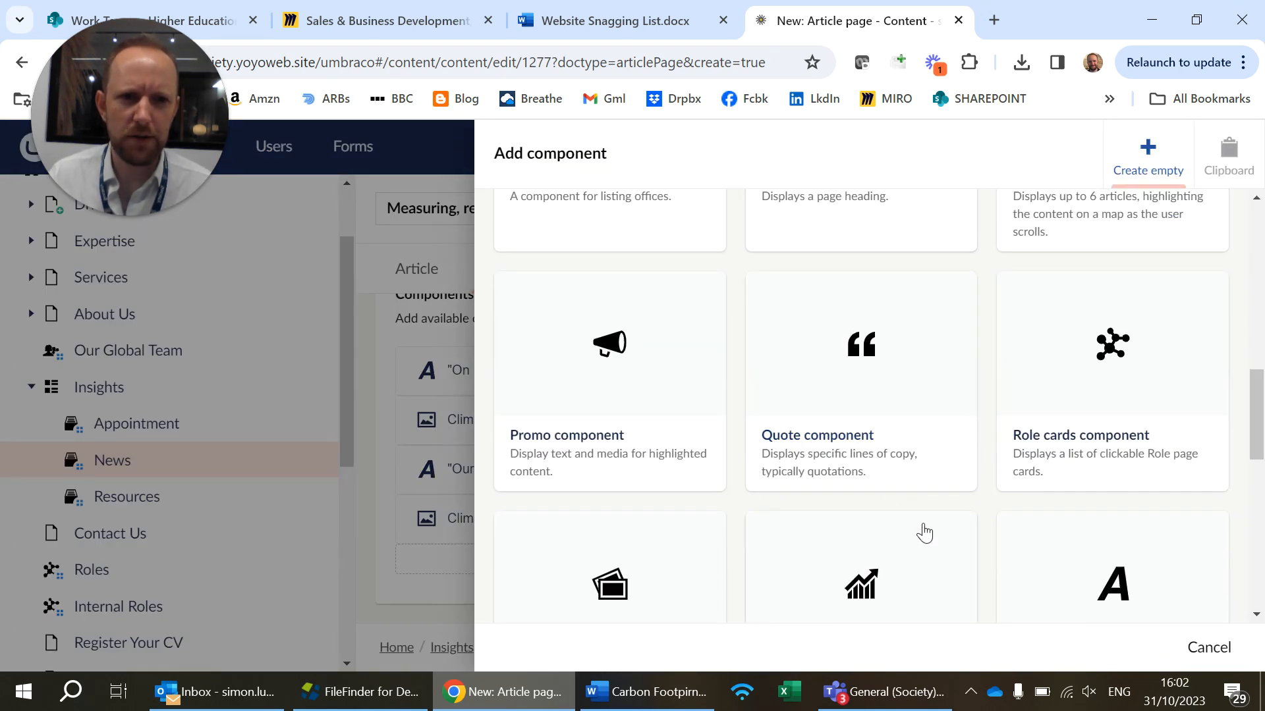
pyautogui.click(1088, 490)
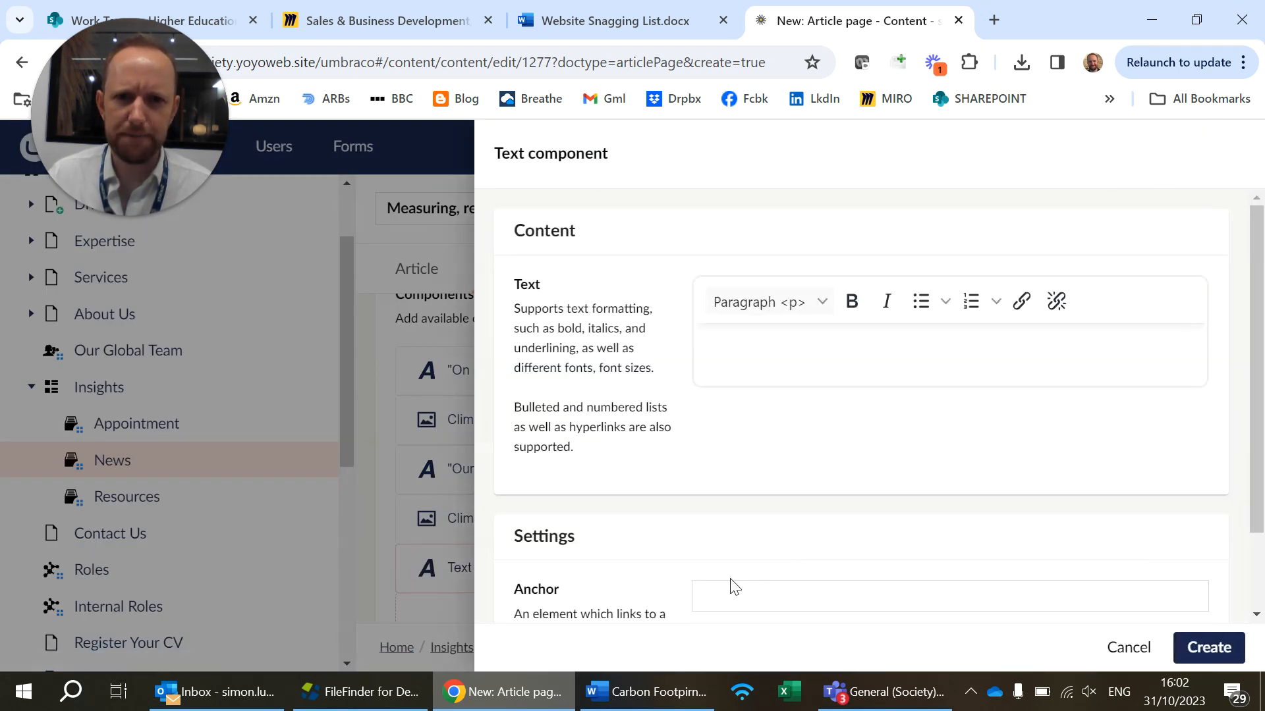
# In the Word document, copy the text from "Our Climate Pledge" through to the article's closing paragraph
pyautogui.click(653, 691)
pyautogui.scroll(-15, 586, 555)
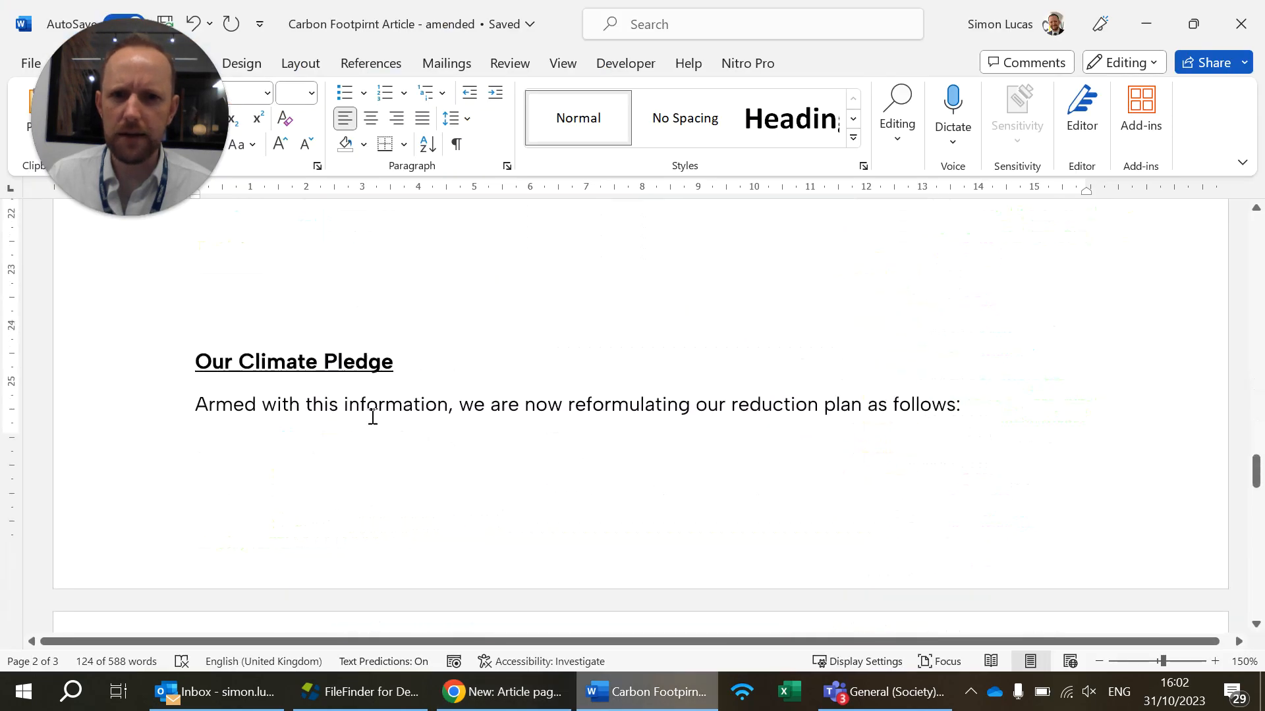
pyautogui.scroll(-15, 897, 485)
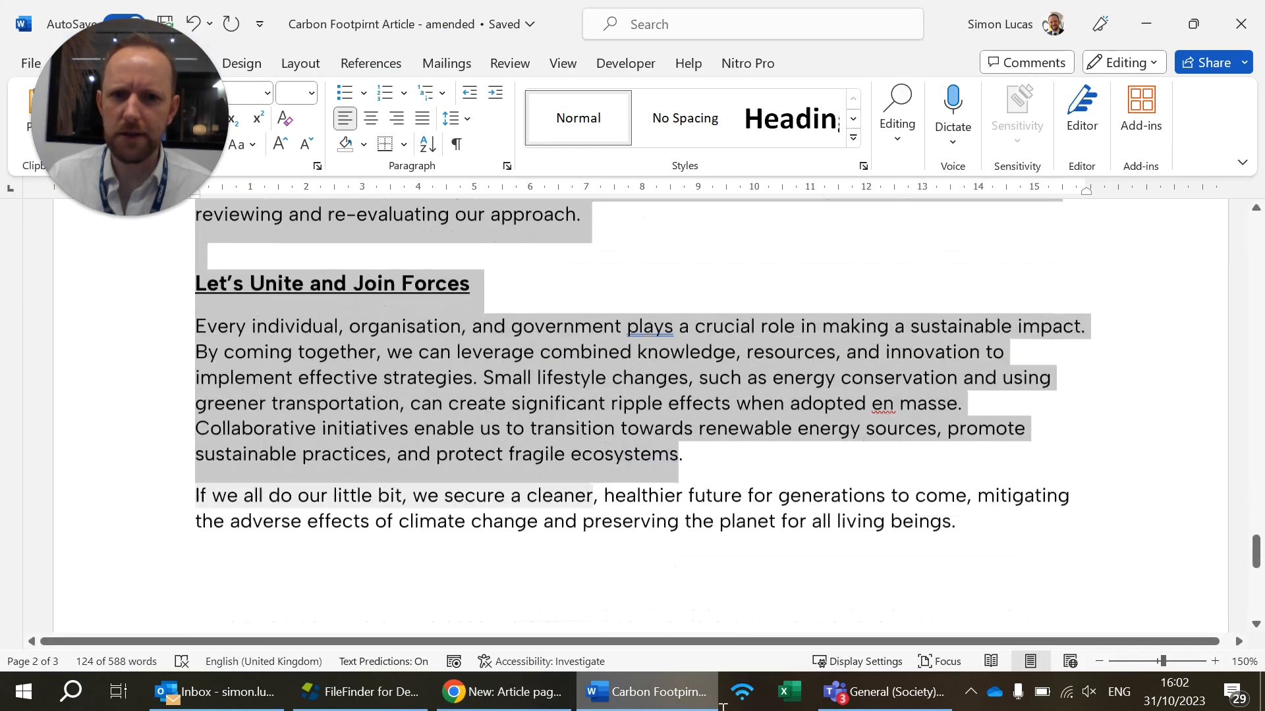
pyautogui.scroll(5, 956, 248)
pyautogui.moveTo(956, 248); pyautogui.dragTo(966, 436)
pyautogui.hotkey('ctrl', 'x')
# Return to Umbraco in Chrome and paste the climate pledge text into the empty Text component
pyautogui.click(504, 691)
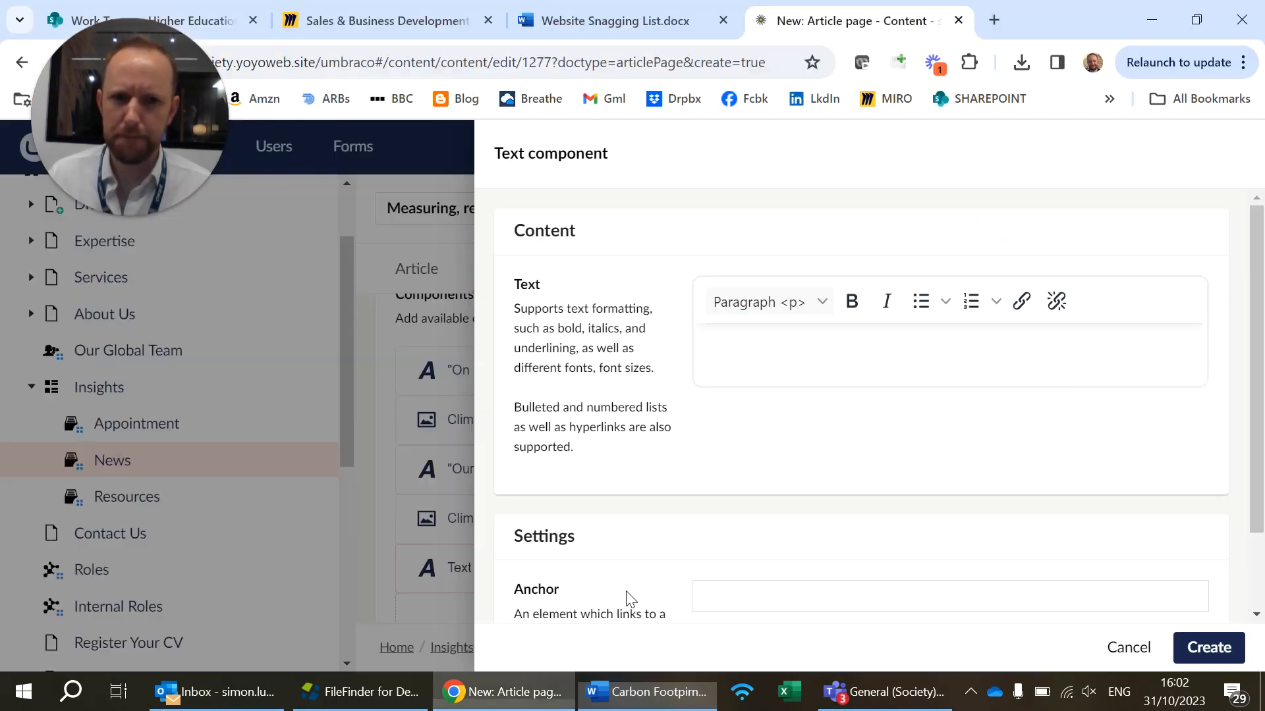
pyautogui.click(852, 351)
pyautogui.hotkey('ctrl', 'v')
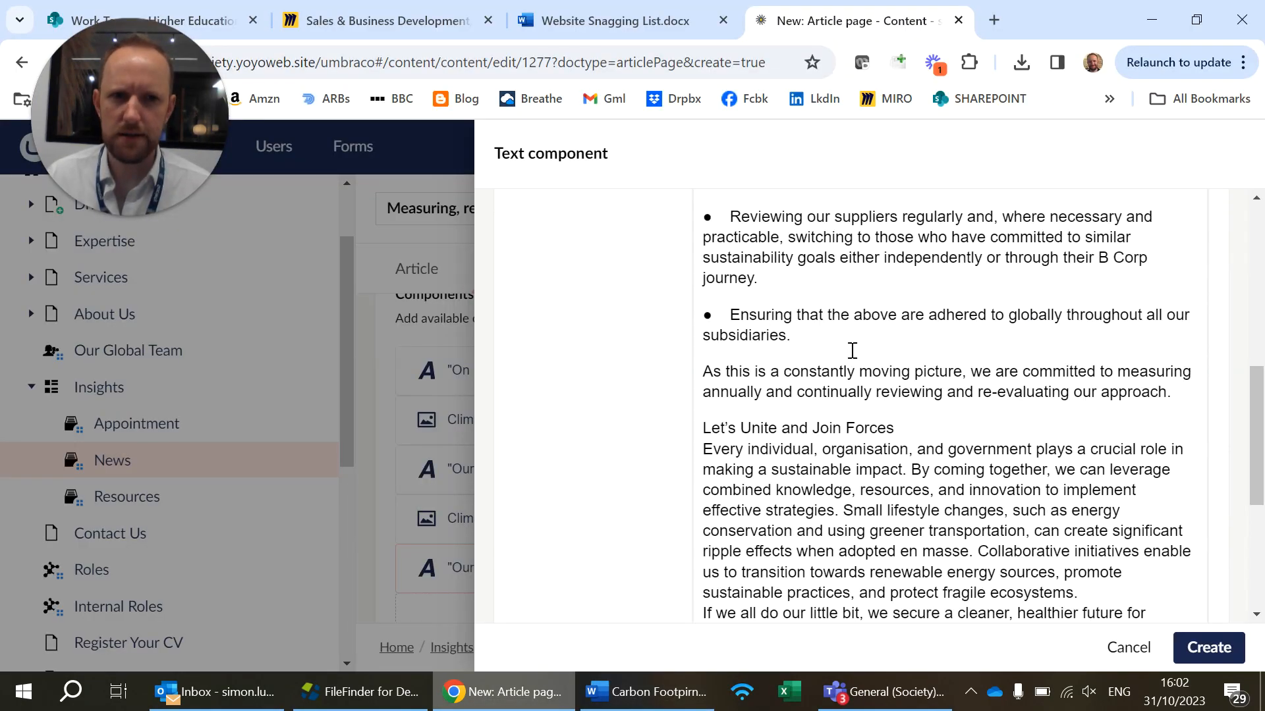
# Separate the "Our Climate Pledge" line, its introductory sentence and the first pledge item into spaced paragraphs
pyautogui.scroll(10, 849, 353)
pyautogui.click(878, 336)
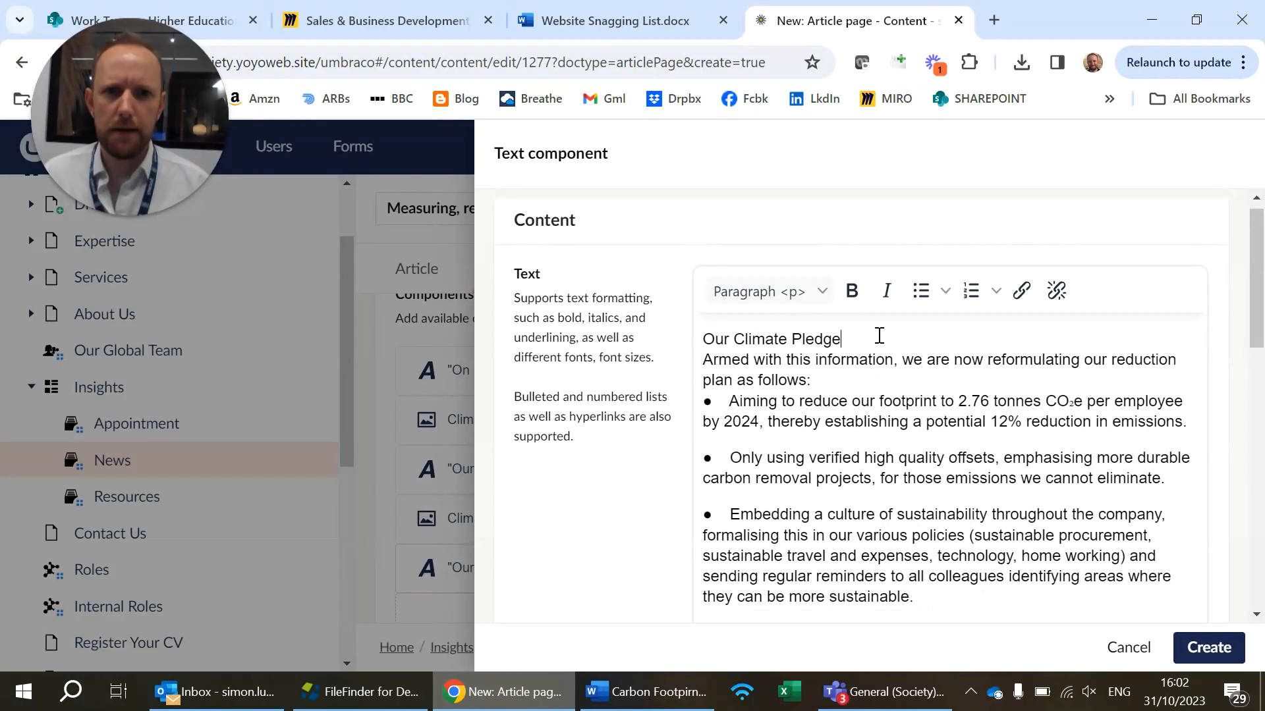
pyautogui.press('Right')
pyautogui.press('Return')
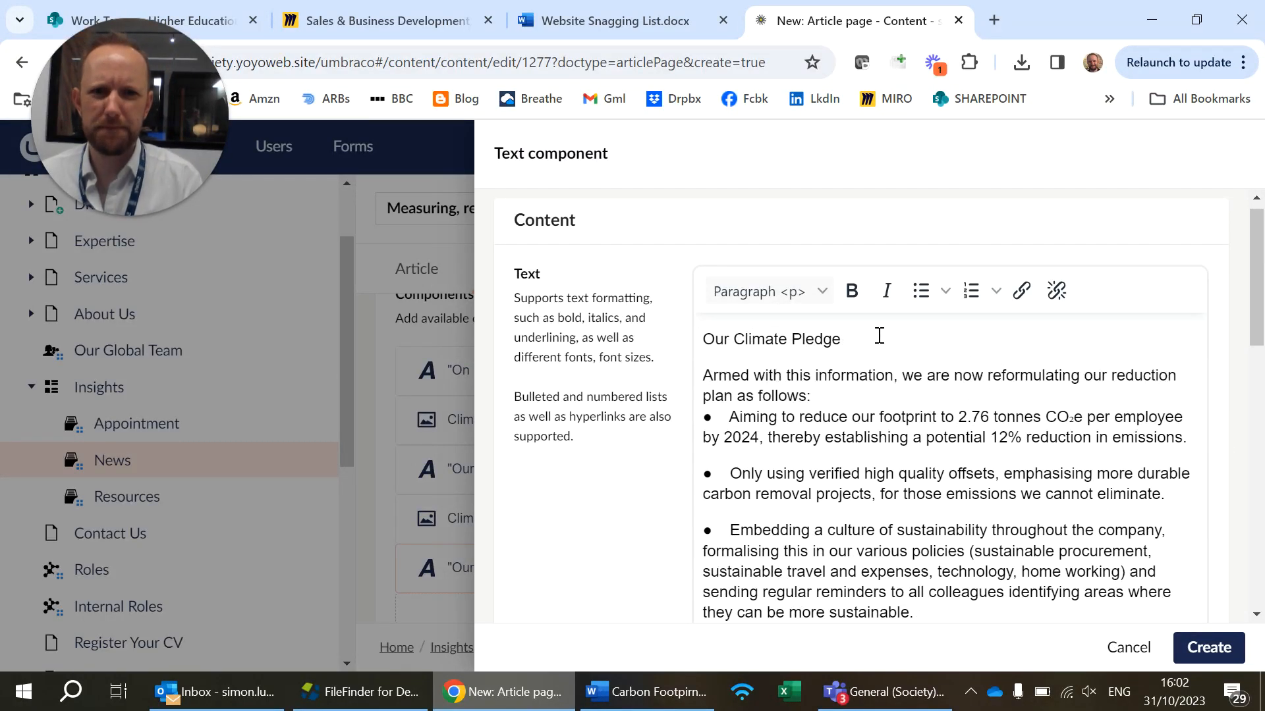
pyautogui.press('Return')
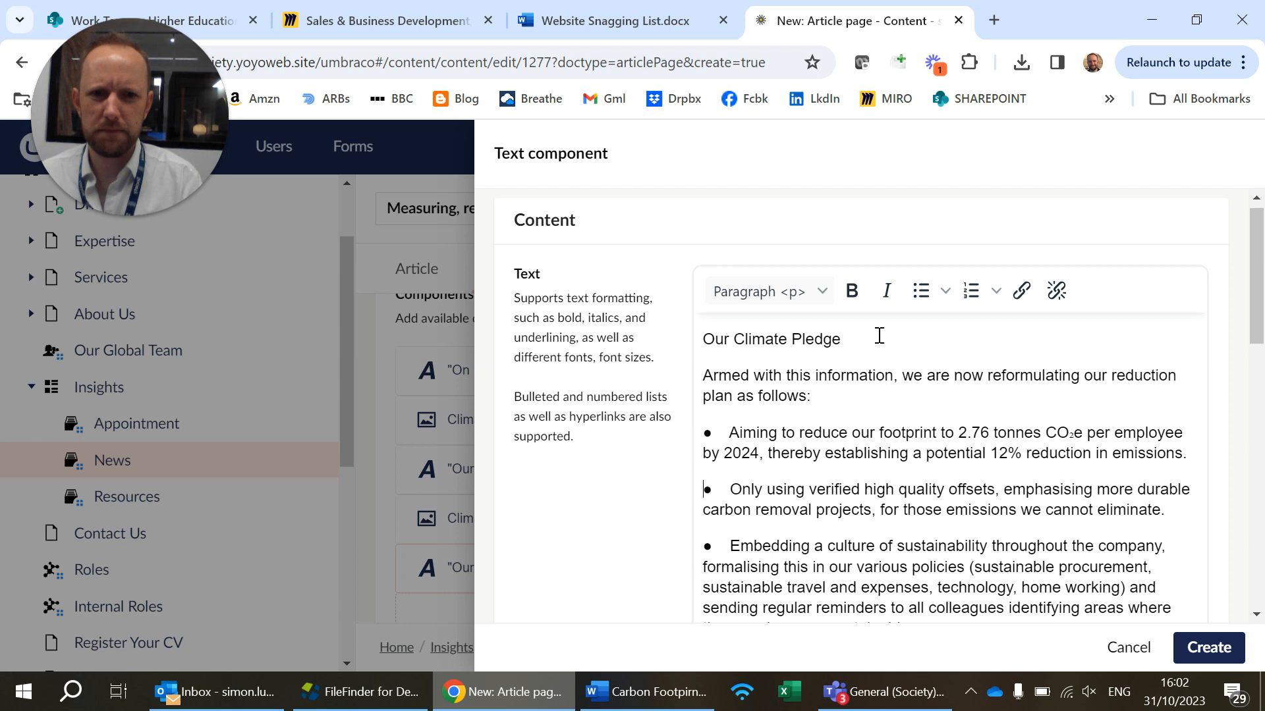
pyautogui.press('Down')
pyautogui.press('Down')
pyautogui.press('Down')
pyautogui.press('Down')
pyautogui.press('Down')
pyautogui.press('Up')
pyautogui.press('BackSpace')
pyautogui.press('Return')
# Split the "Let's Unite and Join Forces" line from the paragraph starting "Every individual, organisation, and government"
pyautogui.press('Down')
pyautogui.press('Down')
pyautogui.press('Down')
pyautogui.press('Down')
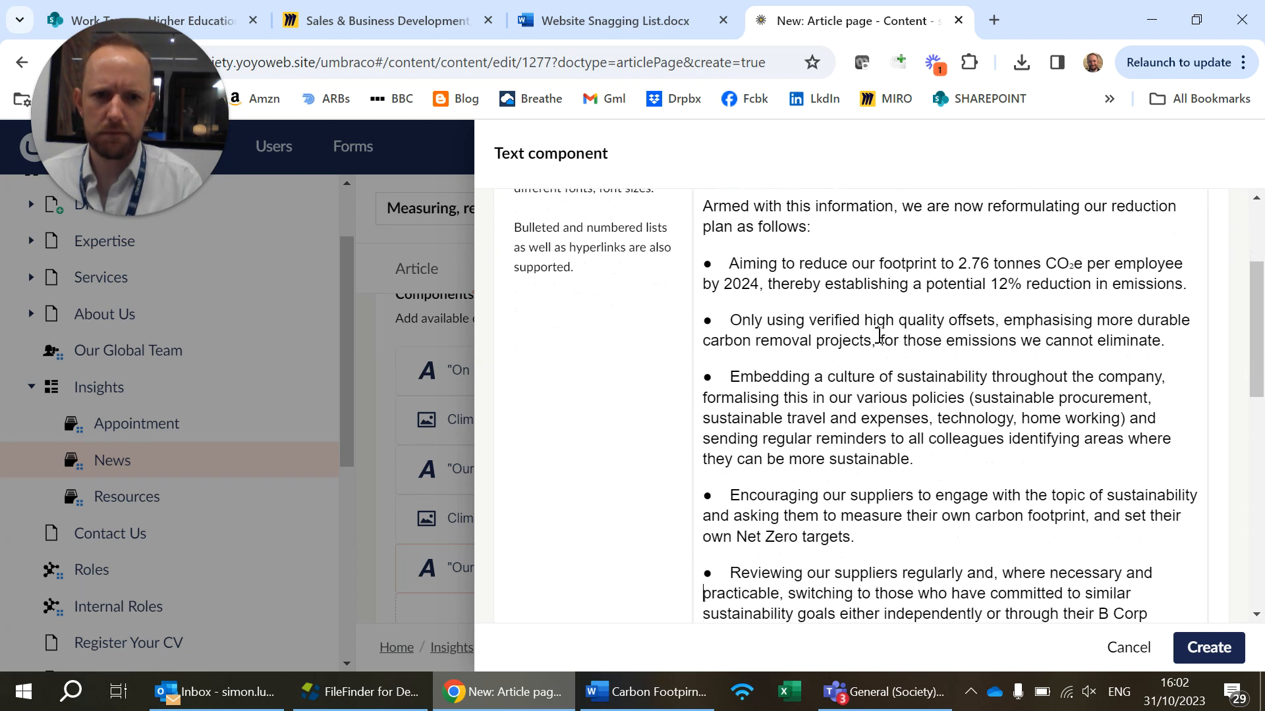
pyautogui.press('Down')
pyautogui.press('Down')
pyautogui.press('Down')
pyautogui.press('Down')
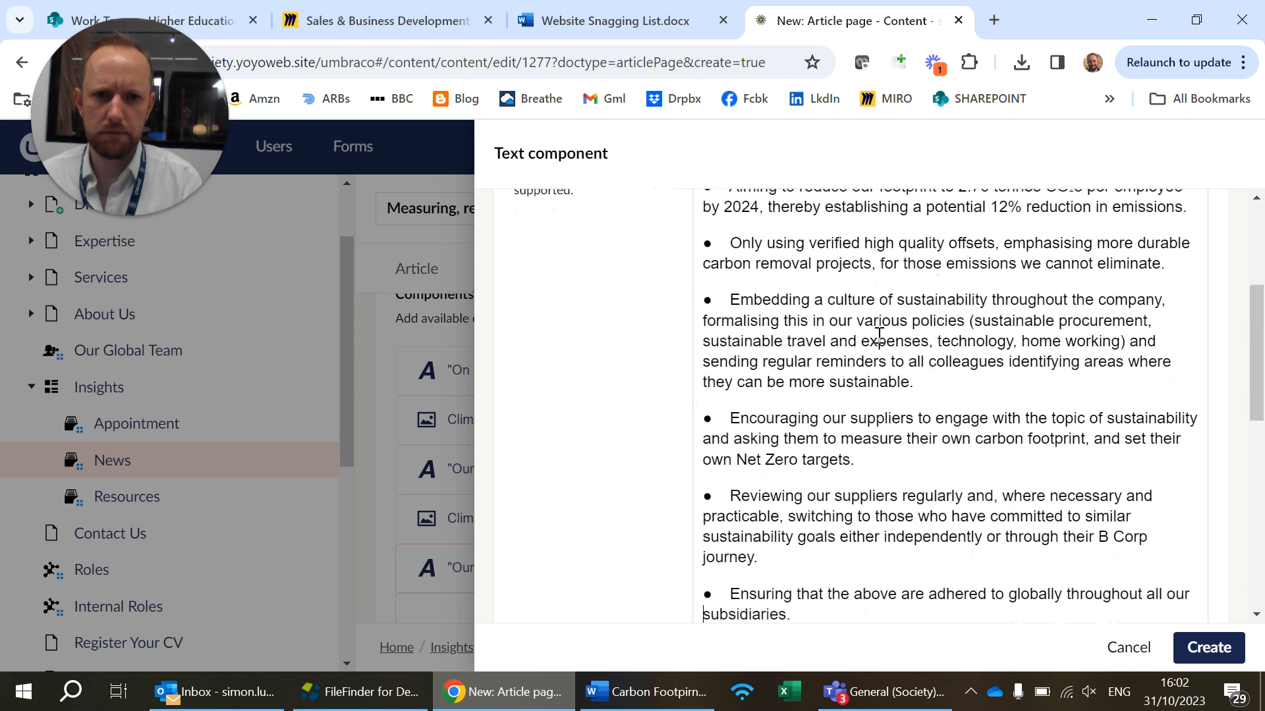
pyautogui.press('BackSpace')
pyautogui.press('Return')
pyautogui.press('Down')
pyautogui.press('Down')
pyautogui.press('Down')
pyautogui.press('Down')
# Make the closing text starting "If we all do our little bit" a separate paragraph
pyautogui.press('Down')
pyautogui.press('Down')
pyautogui.press('BackSpace')
pyautogui.press('Return')
pyautogui.press('Down')
pyautogui.press('Down')
pyautogui.press('Down')
pyautogui.press('Down')
pyautogui.press('Down')
pyautogui.press('Down')
pyautogui.press('Down')
pyautogui.press('Down')
pyautogui.press('Down')
pyautogui.press('Down')
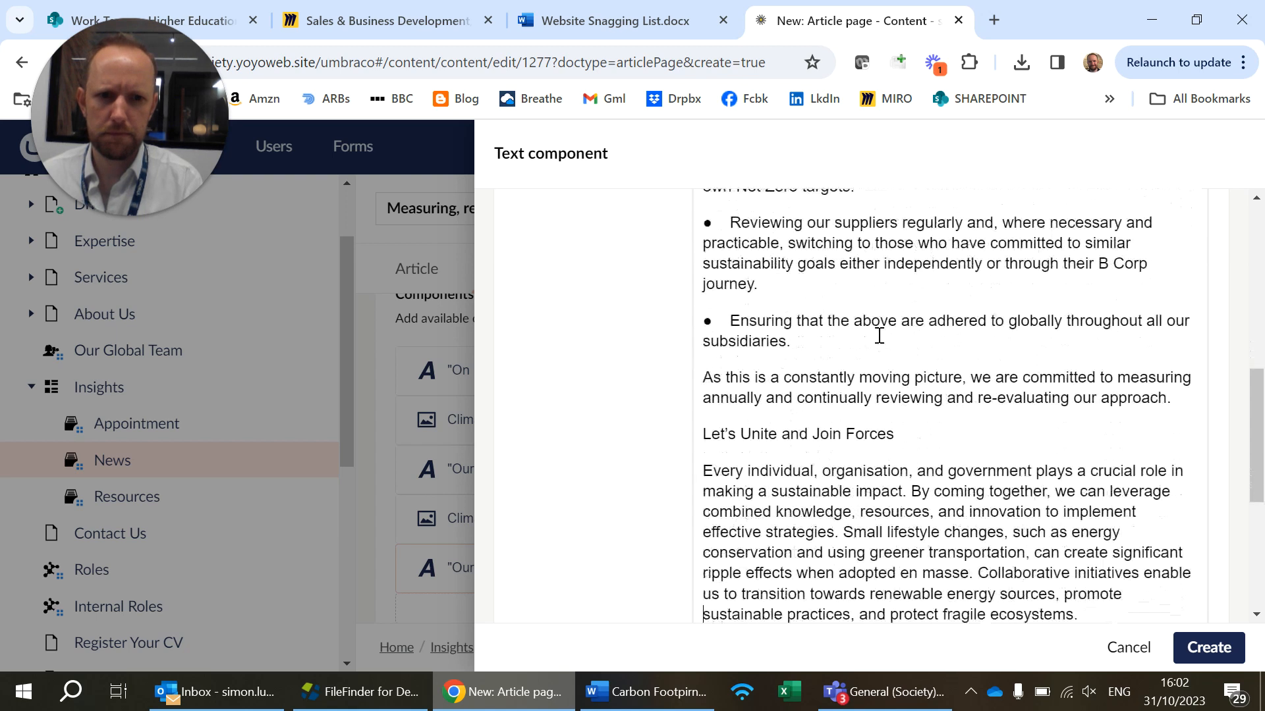
pyautogui.press('Down')
pyautogui.press('BackSpace')
pyautogui.press('Return')
pyautogui.press('Down')
pyautogui.press('Down')
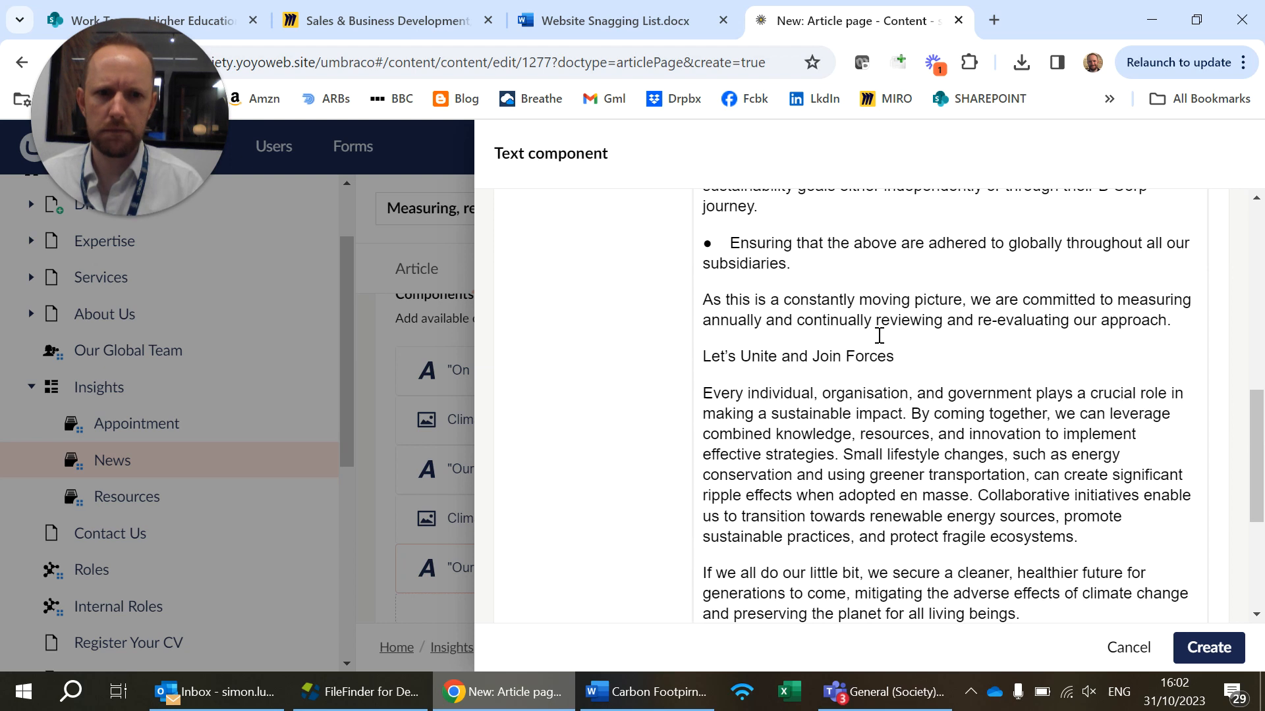
# Format the "Let's Unite and Join Forces" line as Heading 3 <h3> with the Heading 3 style
pyautogui.moveTo(894, 356); pyautogui.dragTo(702, 356)
pyautogui.scroll(3, 824, 280)
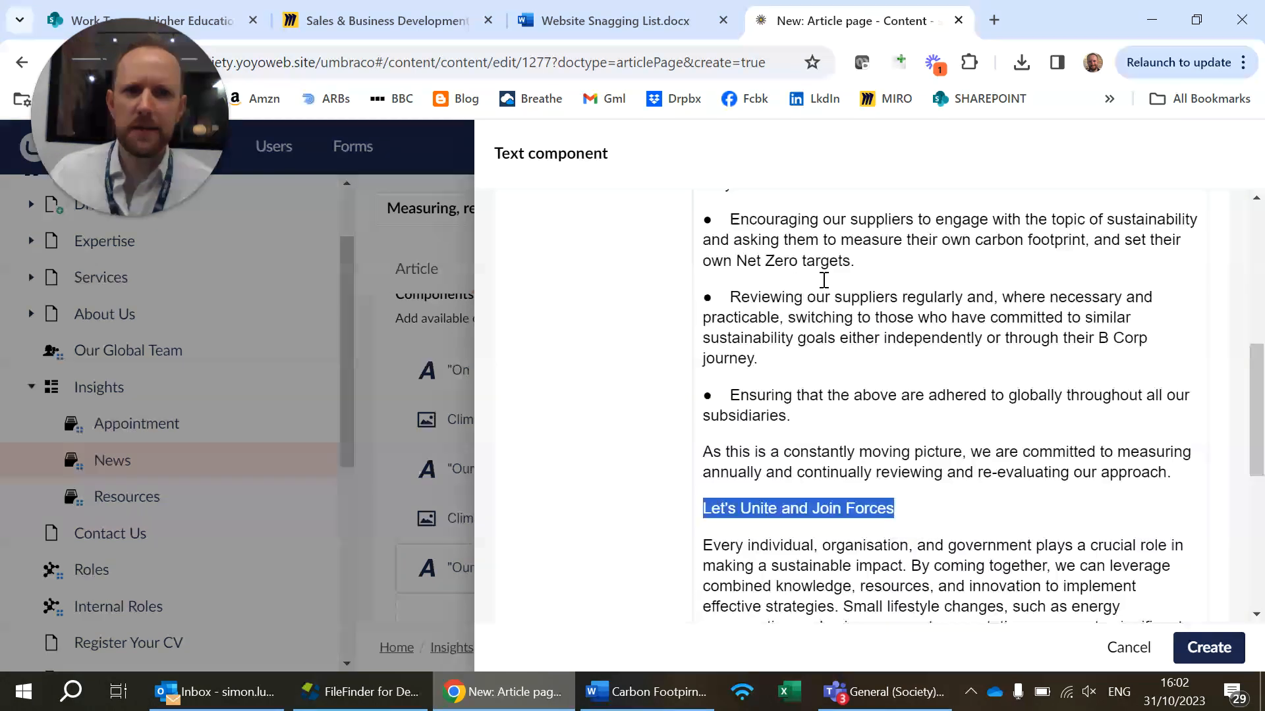
pyautogui.scroll(7, 824, 280)
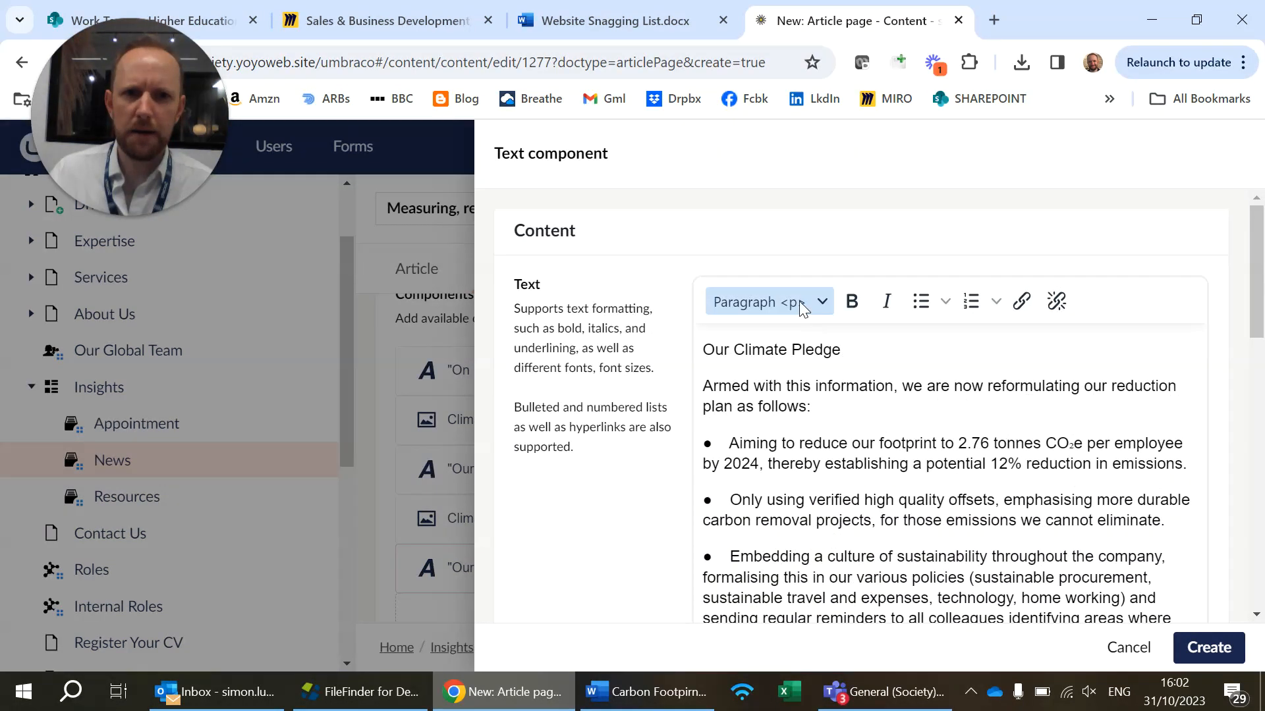
pyautogui.click(802, 307)
pyautogui.click(803, 417)
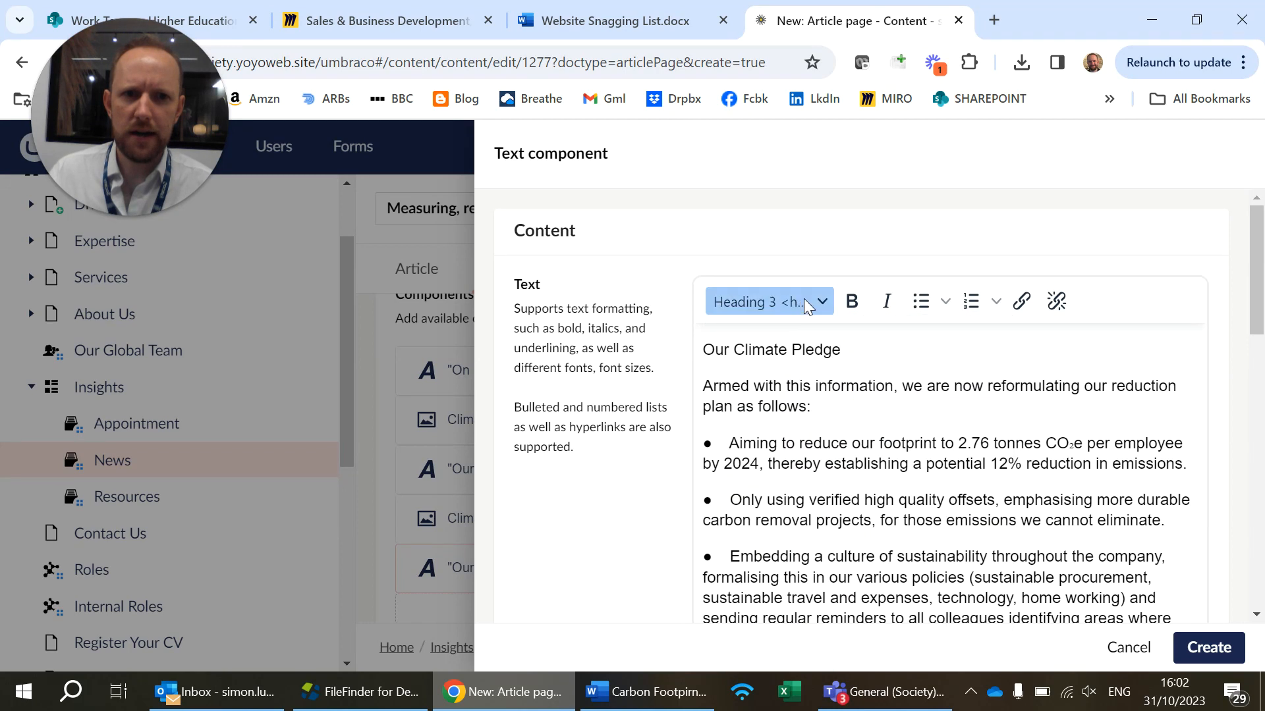
pyautogui.click(806, 307)
pyautogui.click(849, 632)
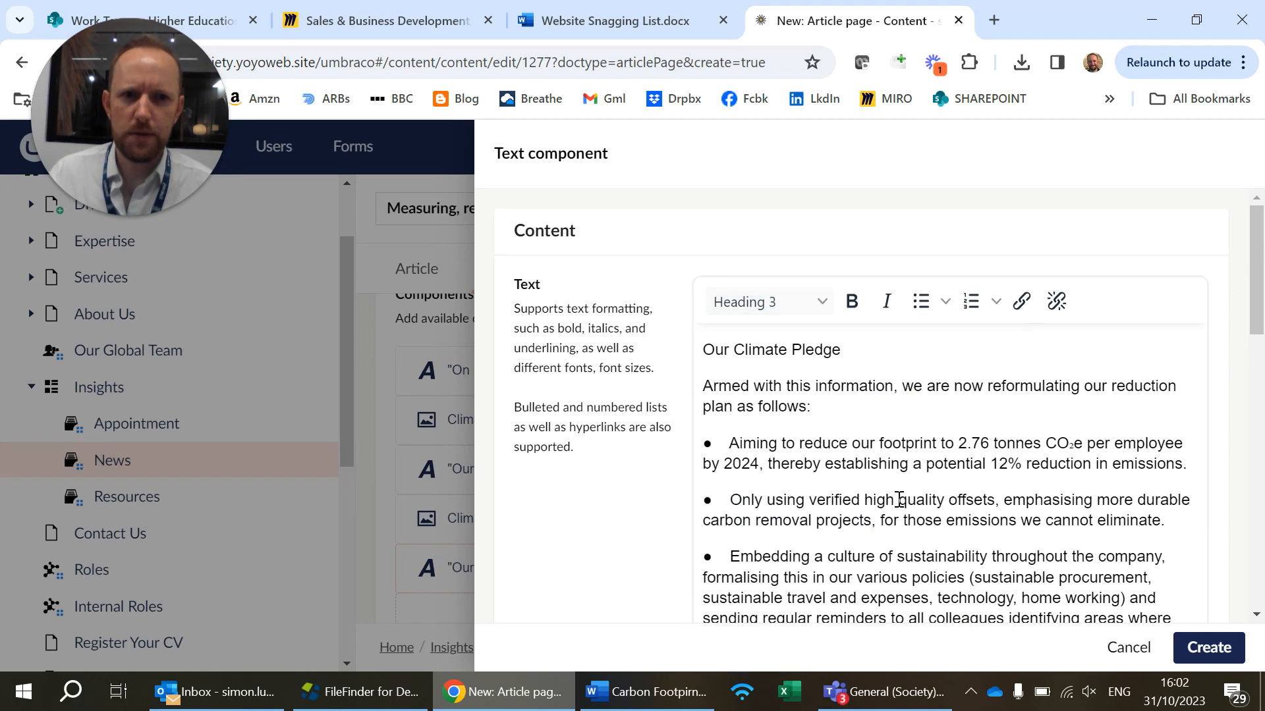
# Format the "Our Climate Pledge" line as Heading 3 <h3> with the Heading 3 style
pyautogui.moveTo(843, 350); pyautogui.dragTo(703, 349)
pyautogui.click(773, 298)
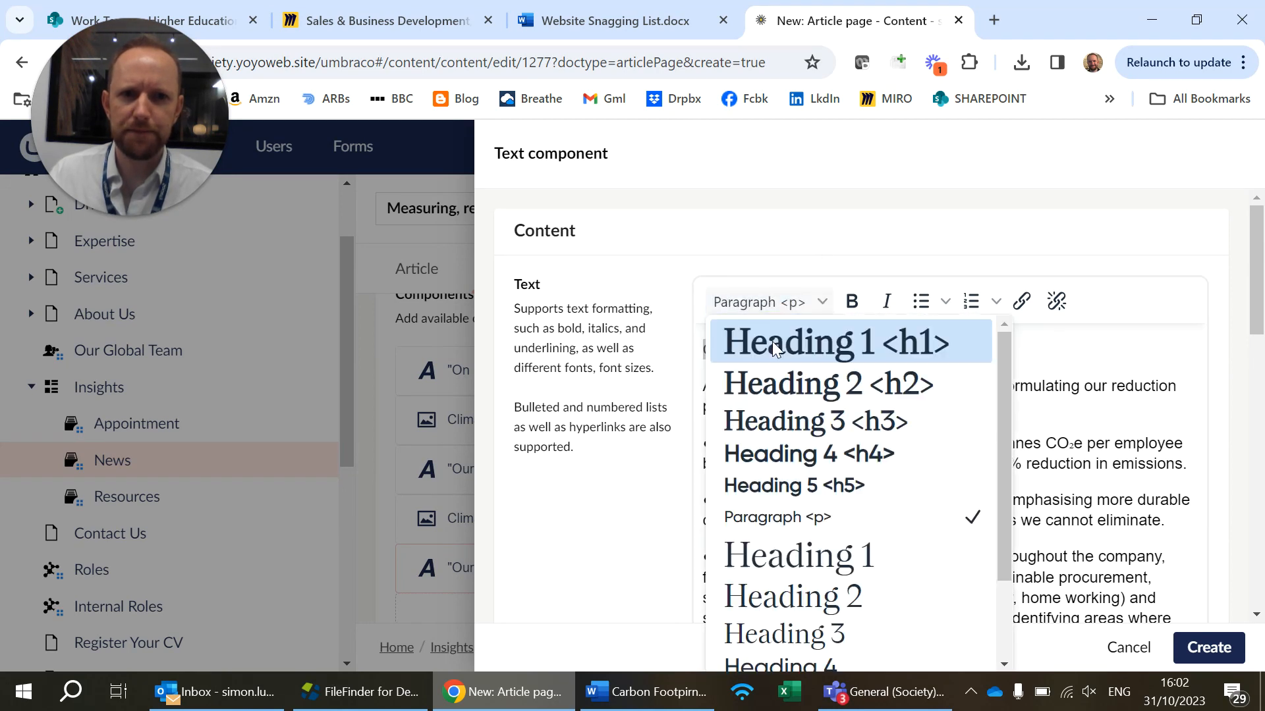
pyautogui.click(814, 421)
pyautogui.click(796, 308)
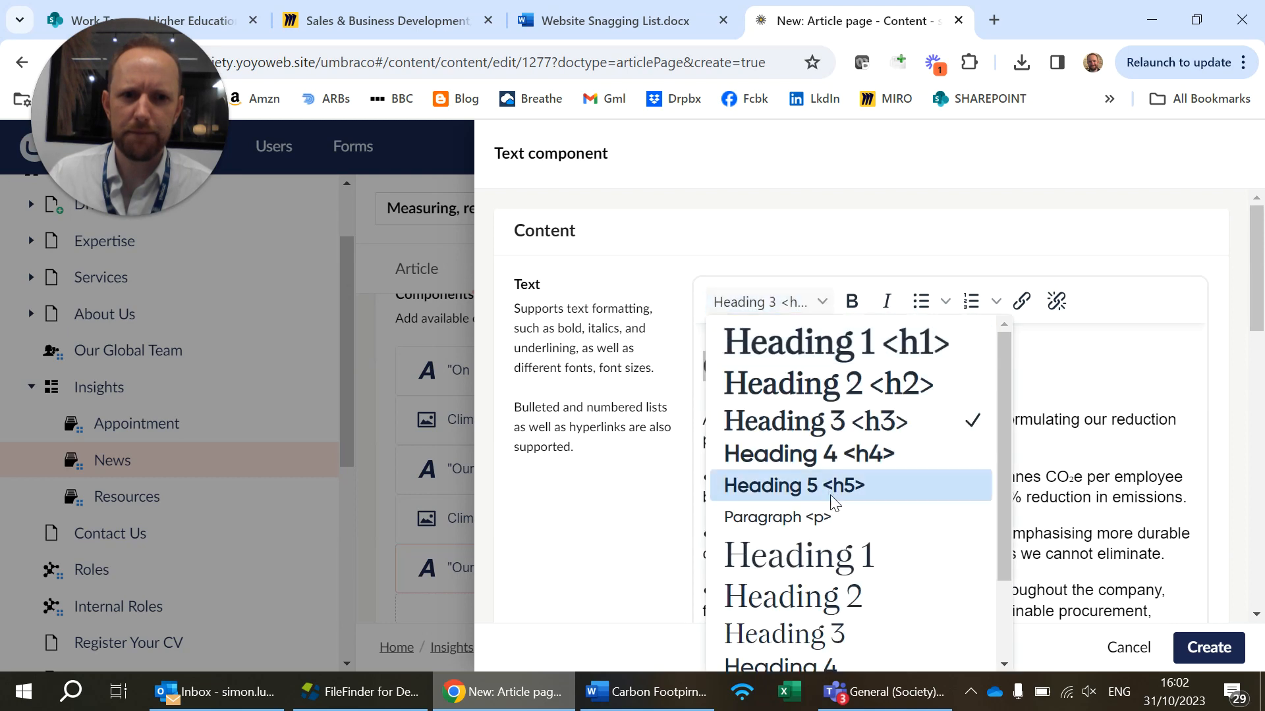
pyautogui.click(832, 633)
pyautogui.click(863, 499)
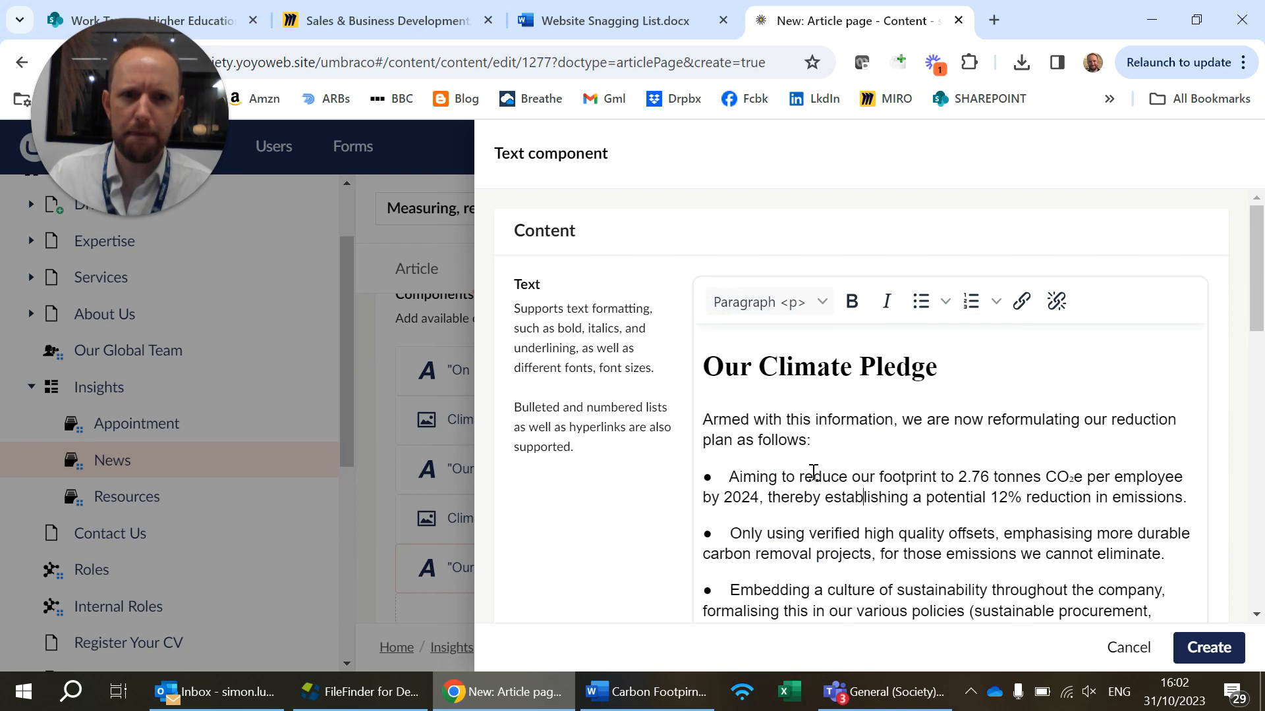
# Turn the pledge items from "Aiming to reduce our footprint" to "Ensuring that the above" into a bulleted list
pyautogui.scroll(-5, 814, 473)
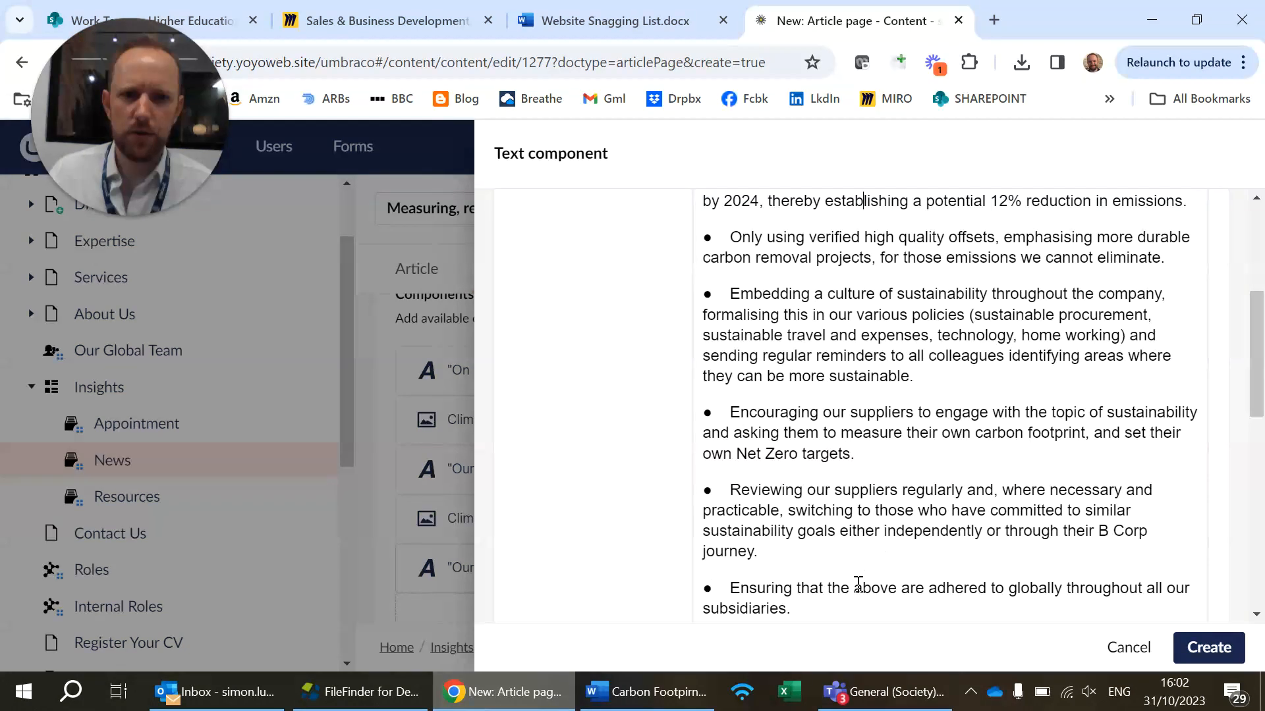
pyautogui.scroll(-2, 839, 560)
pyautogui.moveTo(817, 521); pyautogui.dragTo(683, 476)
pyautogui.click(933, 305)
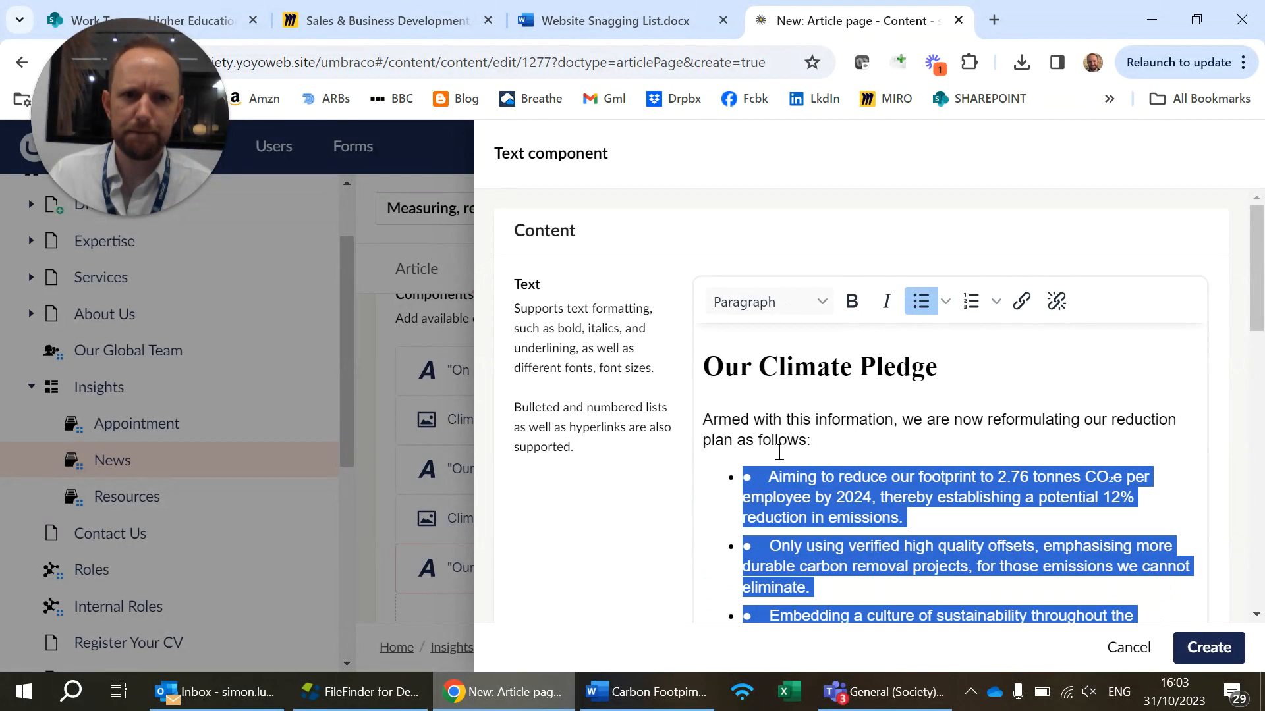
# Delete the duplicate pasted bullet characters and gaps from the first three pledge list items
pyautogui.click(743, 477)
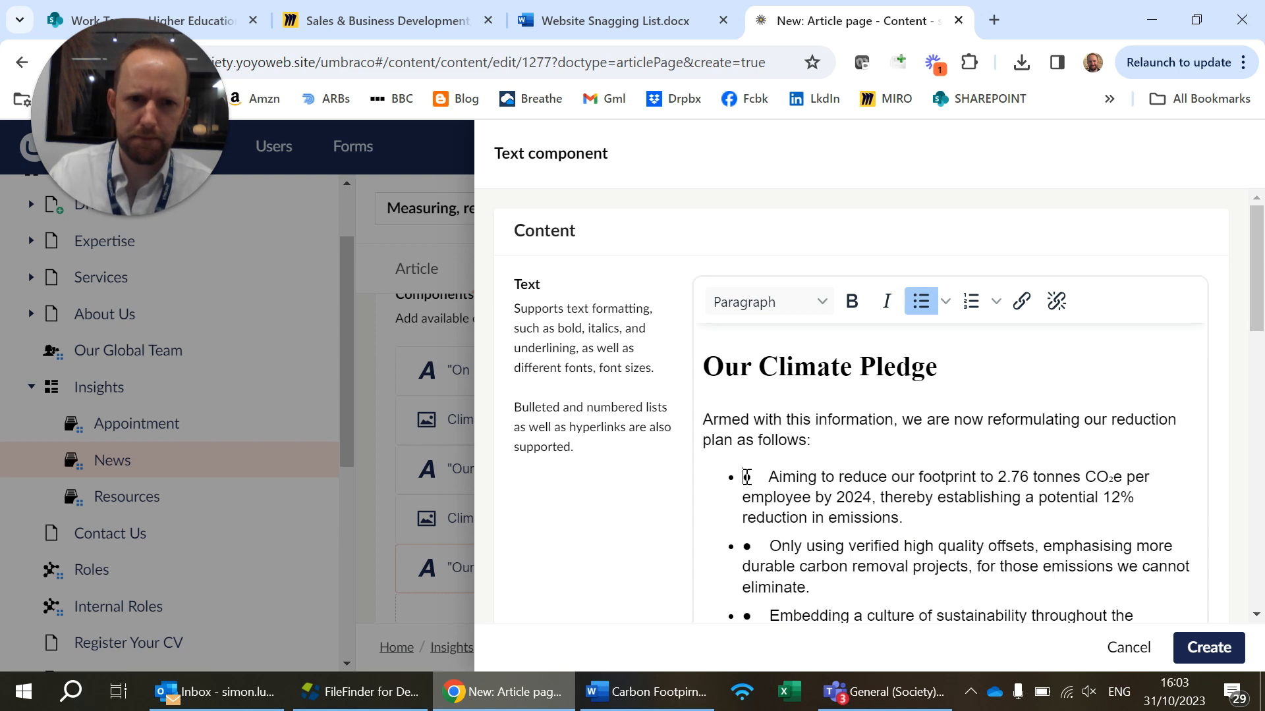
pyautogui.press('Delete')
pyautogui.press('Delete')
pyautogui.click(743, 546)
pyautogui.press('Delete')
pyautogui.press('Delete')
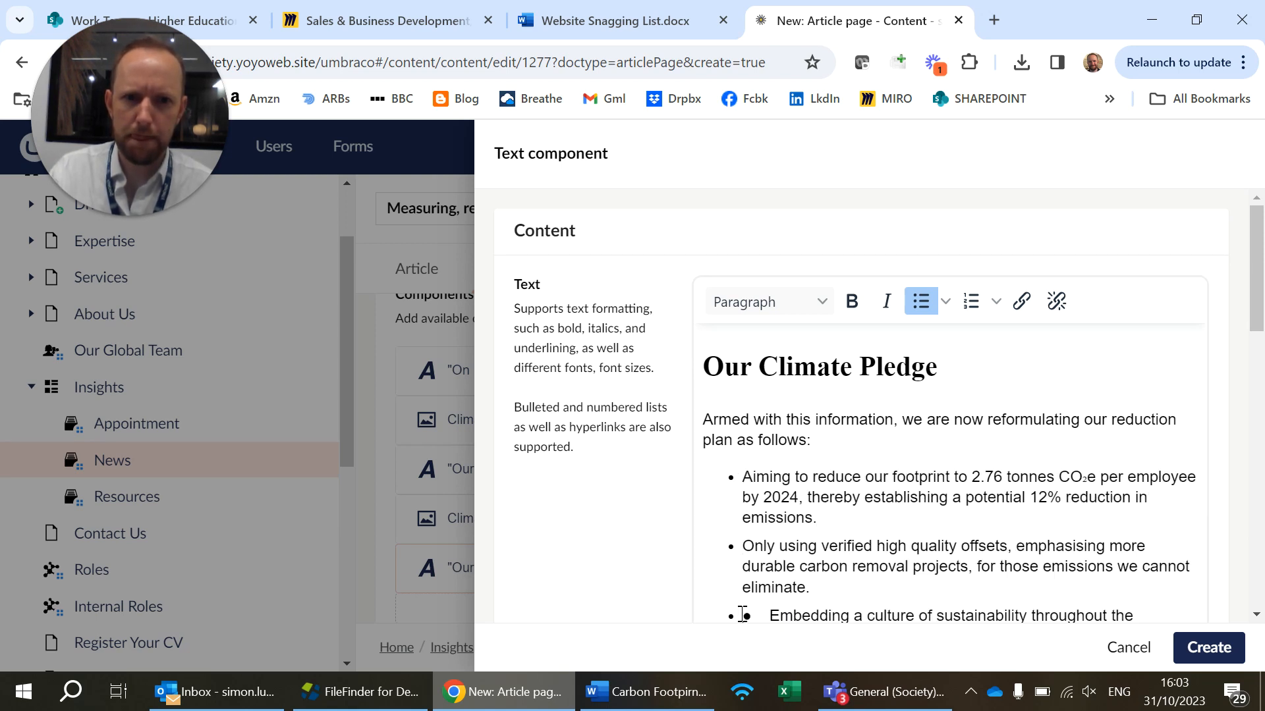
pyautogui.click(743, 616)
pyautogui.press('Delete')
pyautogui.press('Delete')
pyautogui.scroll(-5, 744, 580)
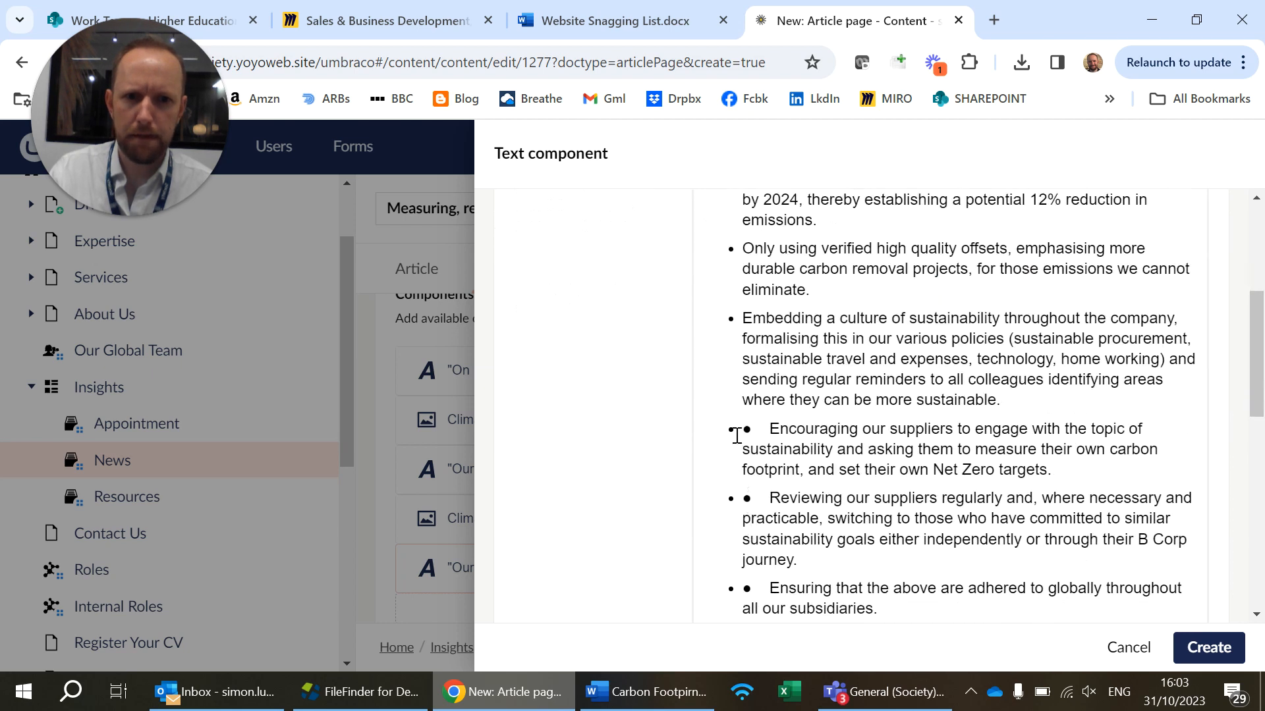
# Delete the duplicate pasted bullet characters and gaps from the last three pledge list items
pyautogui.click(740, 431)
pyautogui.press('Delete')
pyautogui.press('Delete')
pyautogui.click(742, 501)
pyautogui.press('Delete')
pyautogui.press('Delete')
pyautogui.press('Delete')
pyautogui.press('Delete')
# Check the formatted climate pledge text and create the Text component with an empty anchor
pyautogui.scroll(-5, 782, 476)
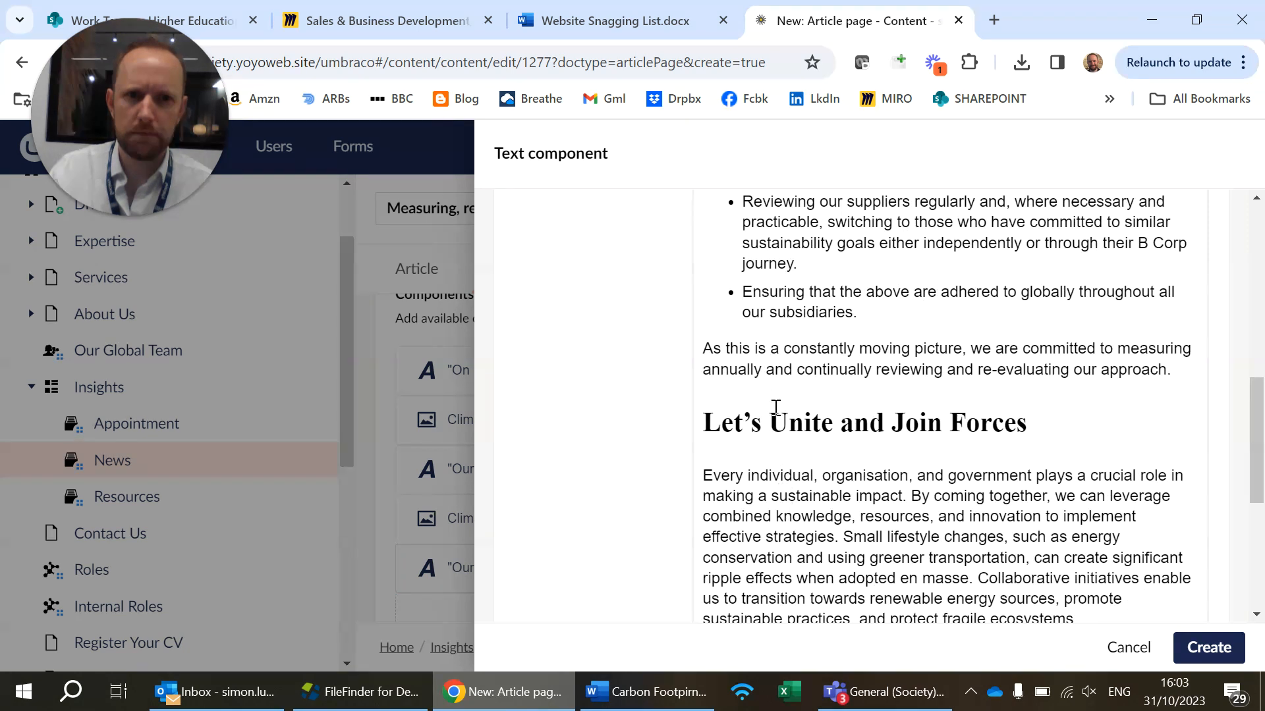
pyautogui.scroll(-6, 776, 408)
pyautogui.click(859, 372)
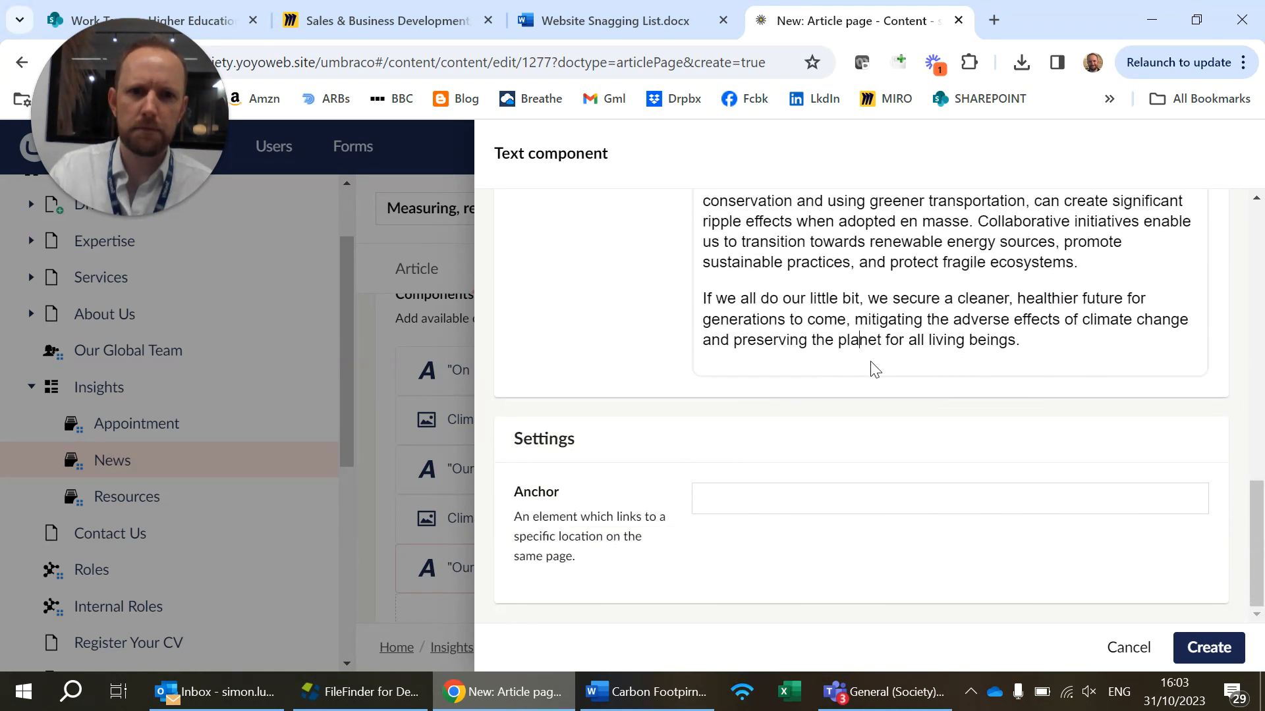
pyautogui.scroll(15, 874, 369)
pyautogui.click(1206, 649)
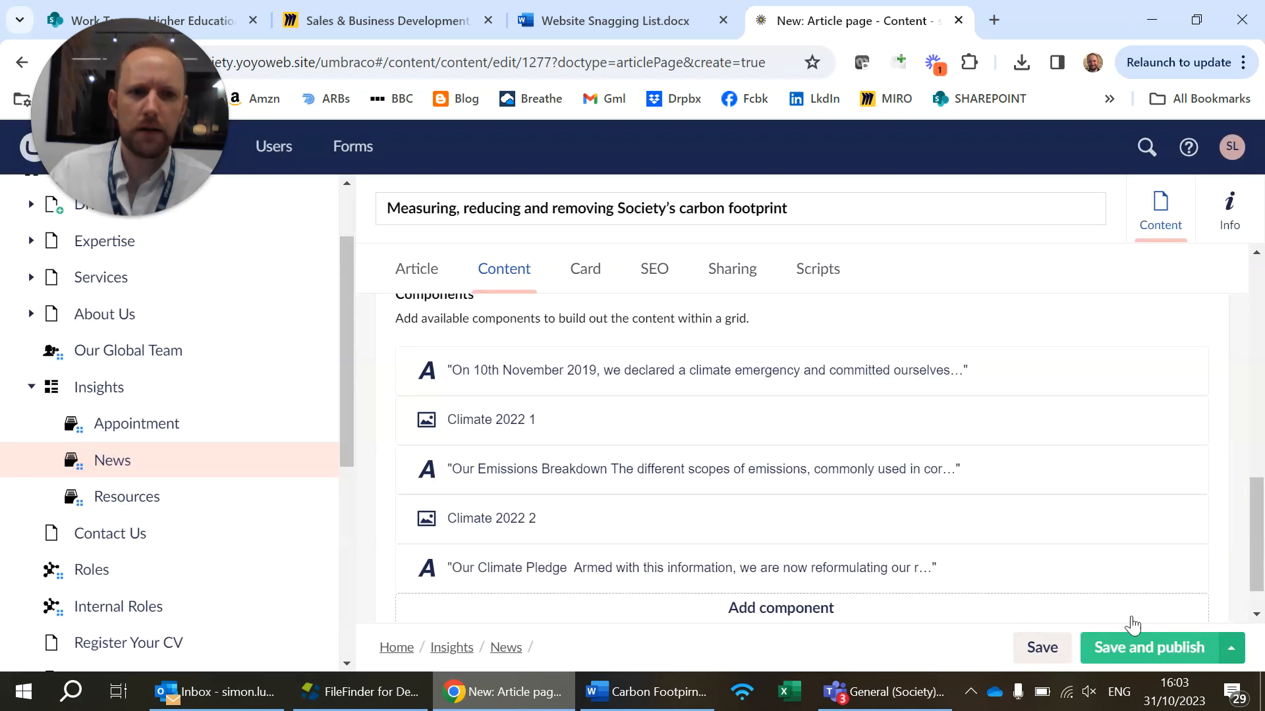
# Review the article's content, then set the Card's media to the Climate 2022 Stripes image from the News folder
pyautogui.scroll(-1, 952, 542)
pyautogui.scroll(3, 953, 542)
pyautogui.scroll(6, 952, 542)
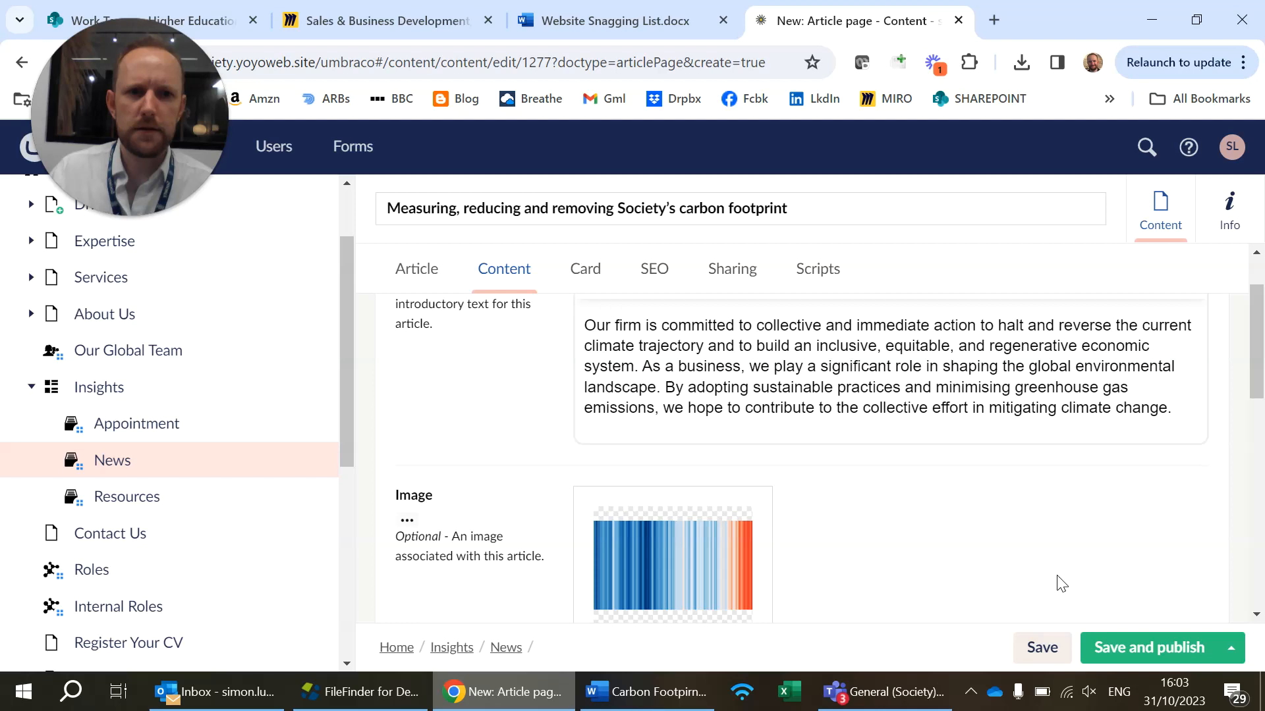
pyautogui.scroll(1, 1021, 527)
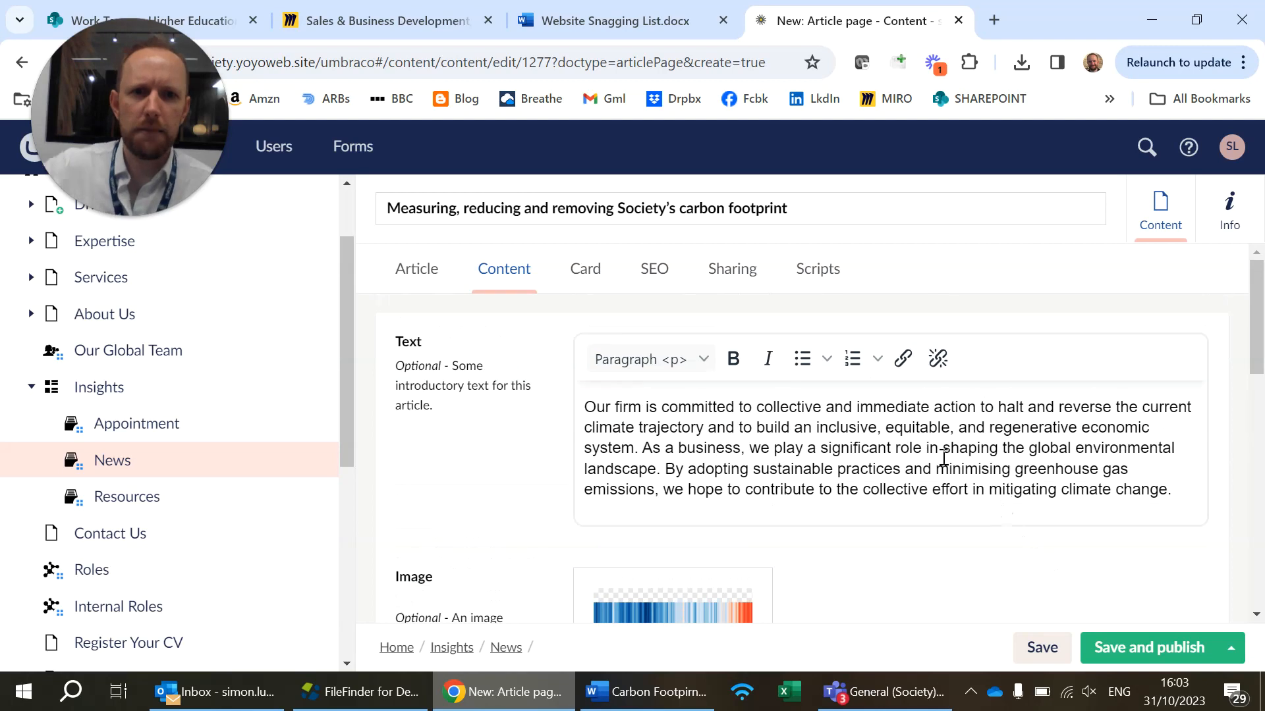
pyautogui.click(595, 274)
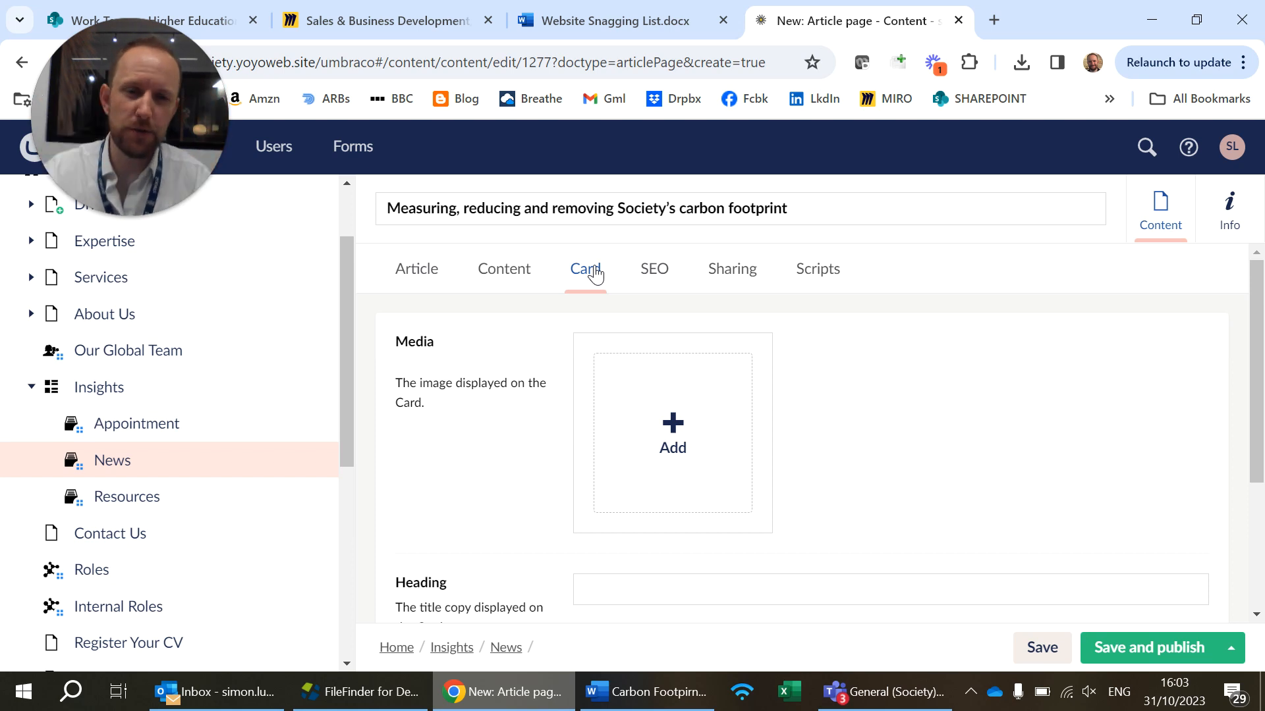
pyautogui.click(677, 430)
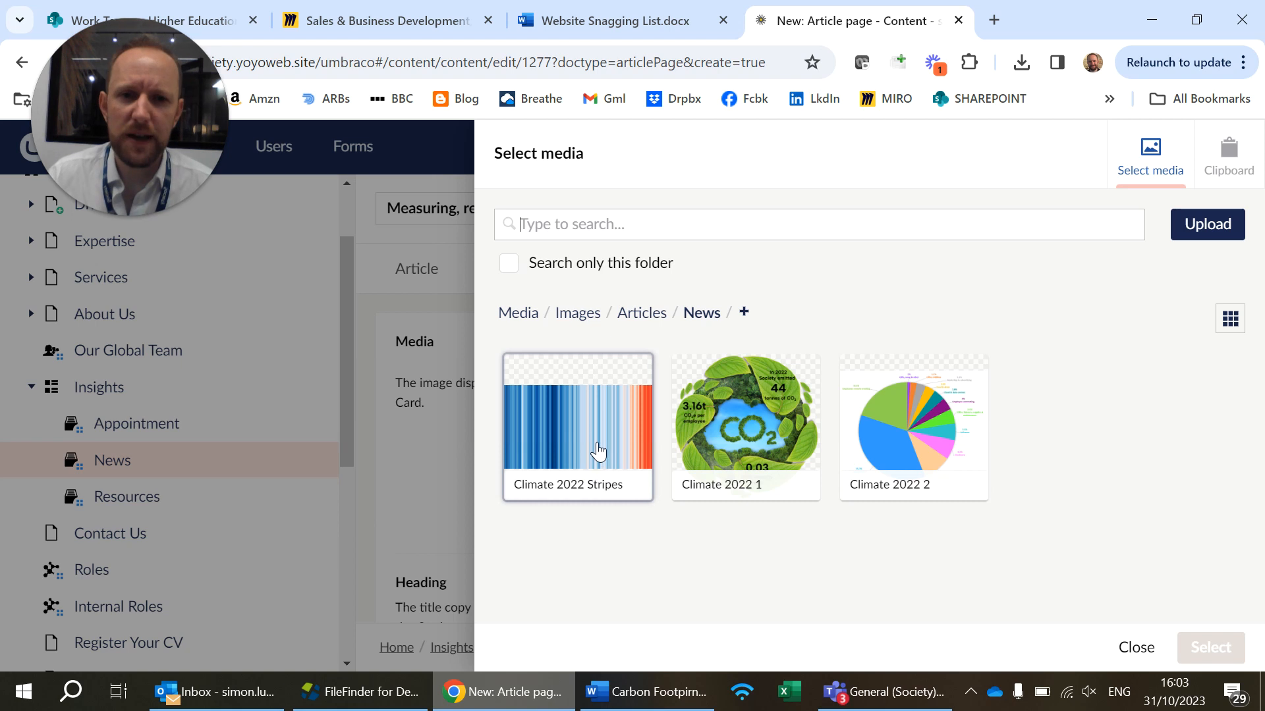
pyautogui.click(598, 494)
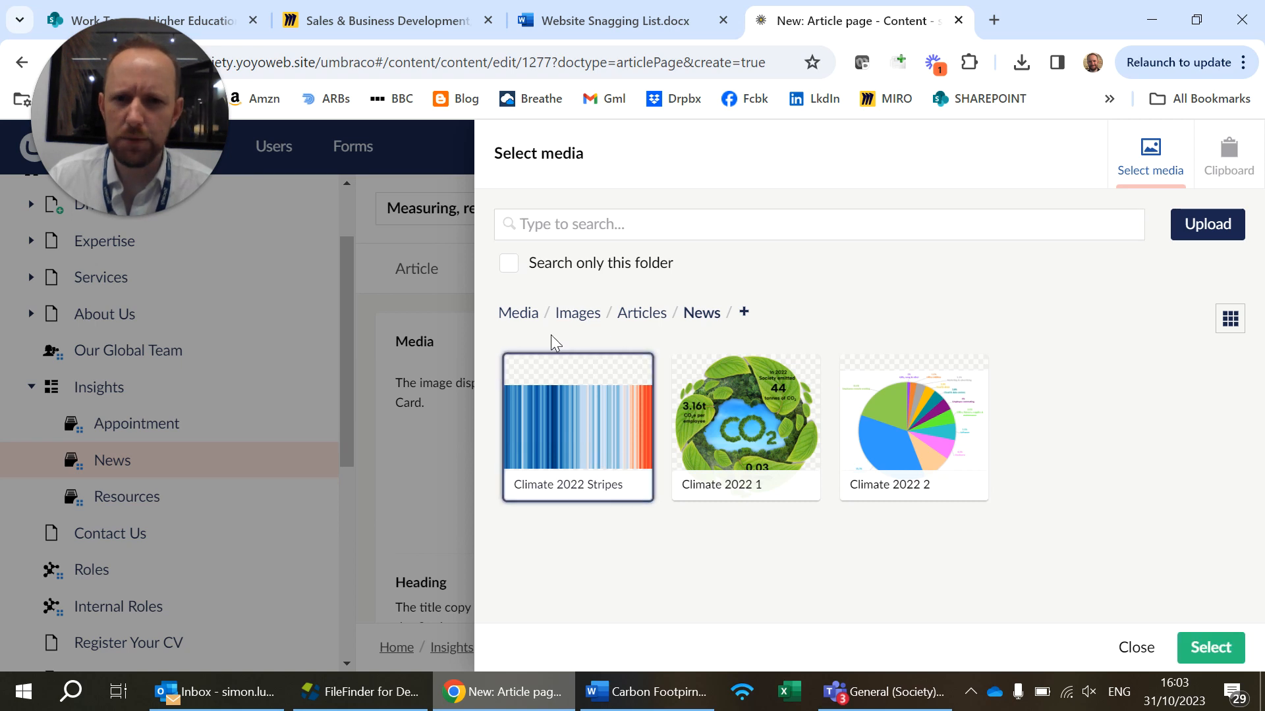
pyautogui.click(1202, 649)
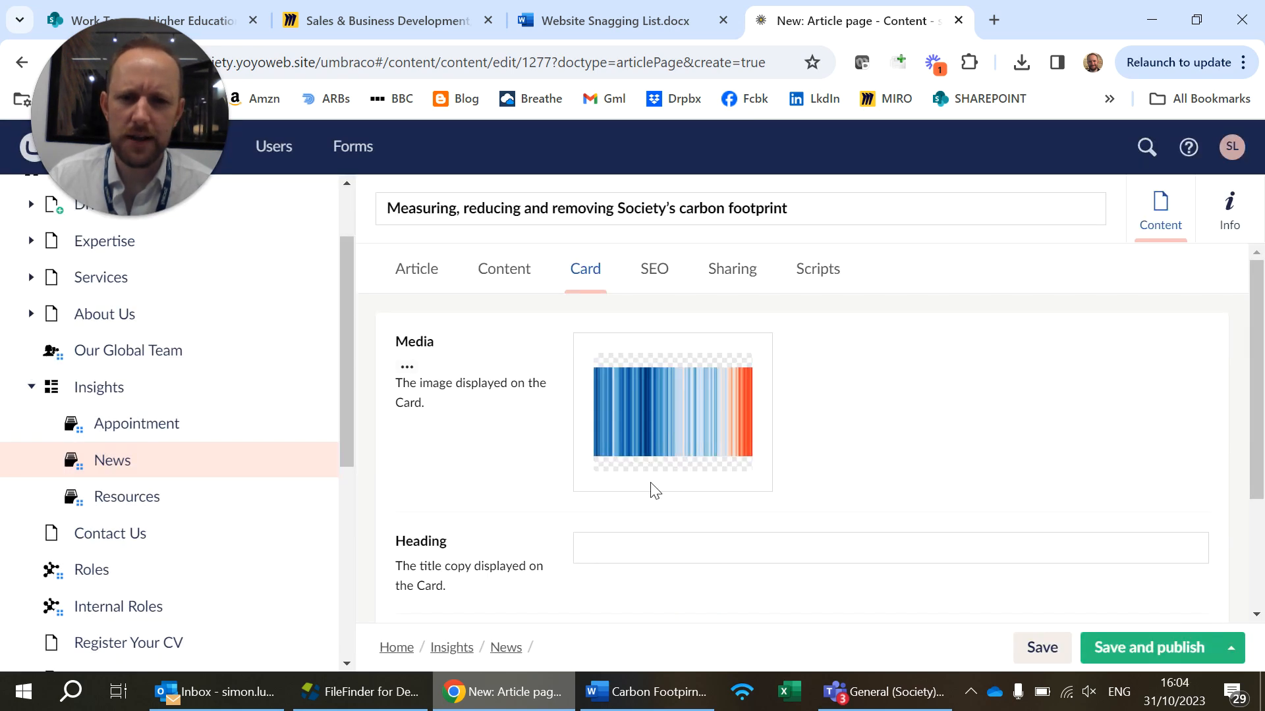
# Copy the article title "Measuring, reducing and removing Society's carbon footprint" into the Card's heading
pyautogui.scroll(-3, 652, 489)
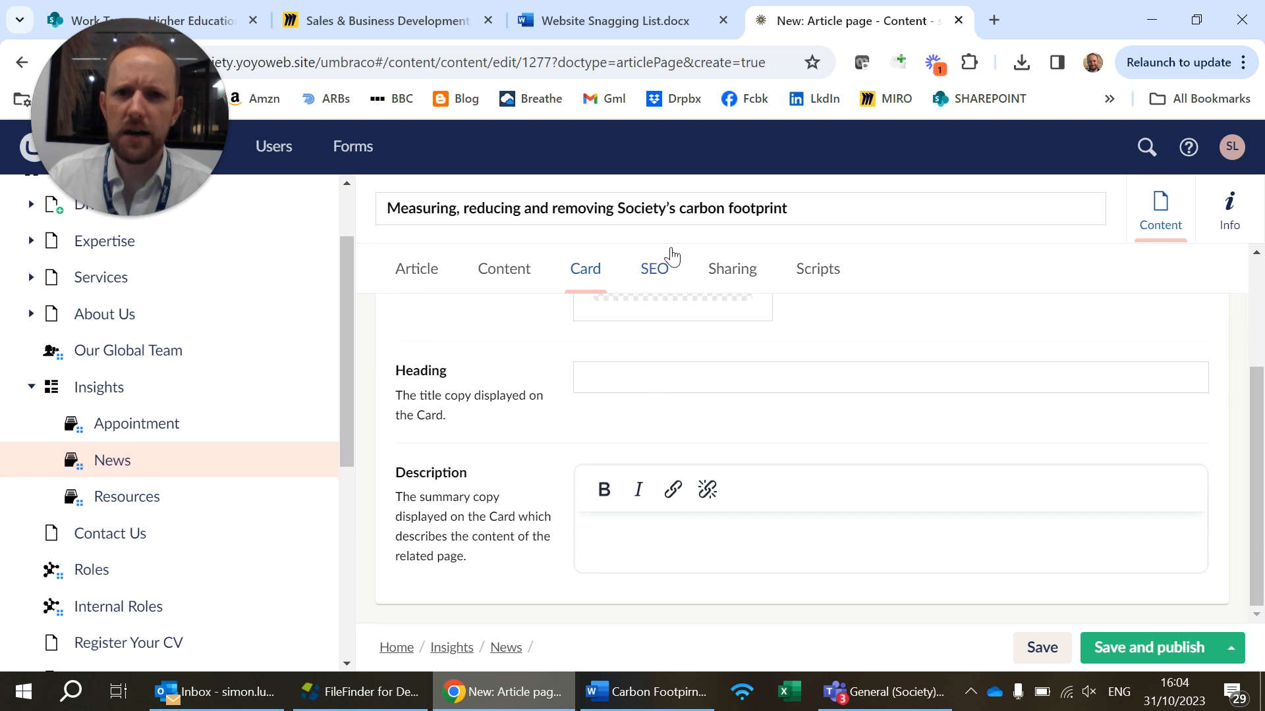
pyautogui.click(675, 215)
pyautogui.hotkey('ctrl', 'a')
pyautogui.hotkey('ctrl', 'c')
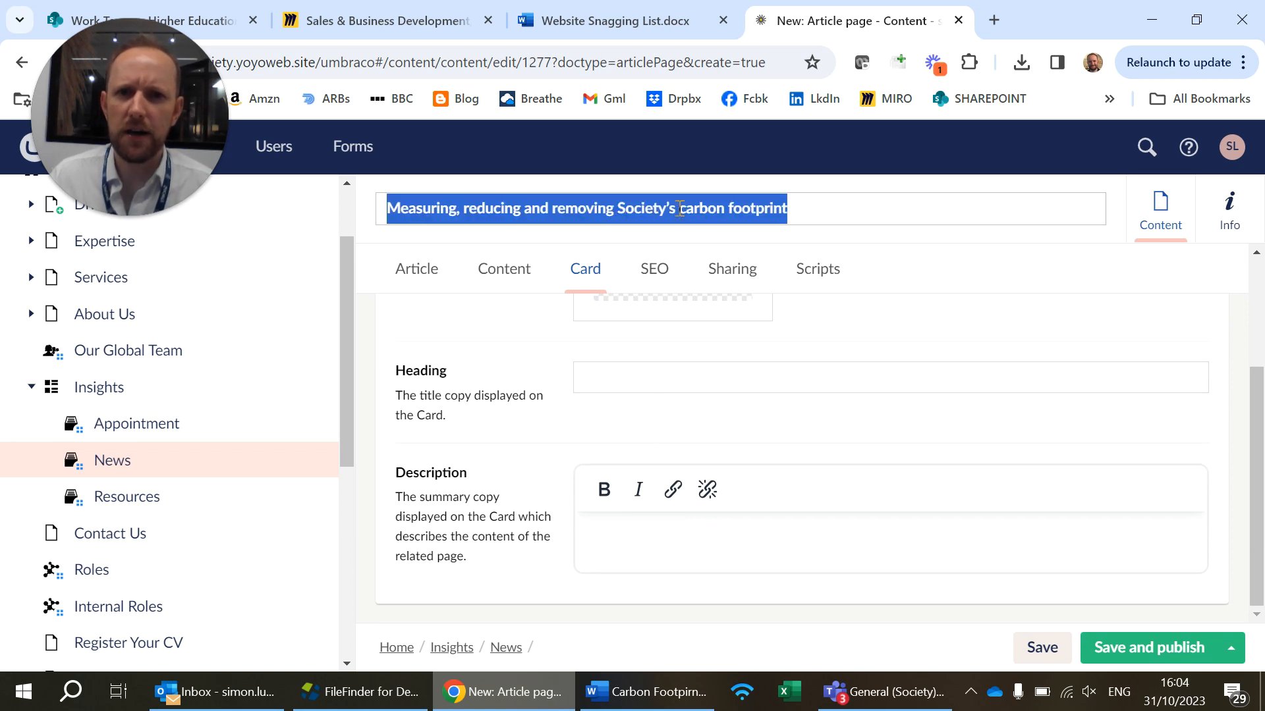
pyautogui.click(627, 369)
pyautogui.hotkey('ctrl', 'v')
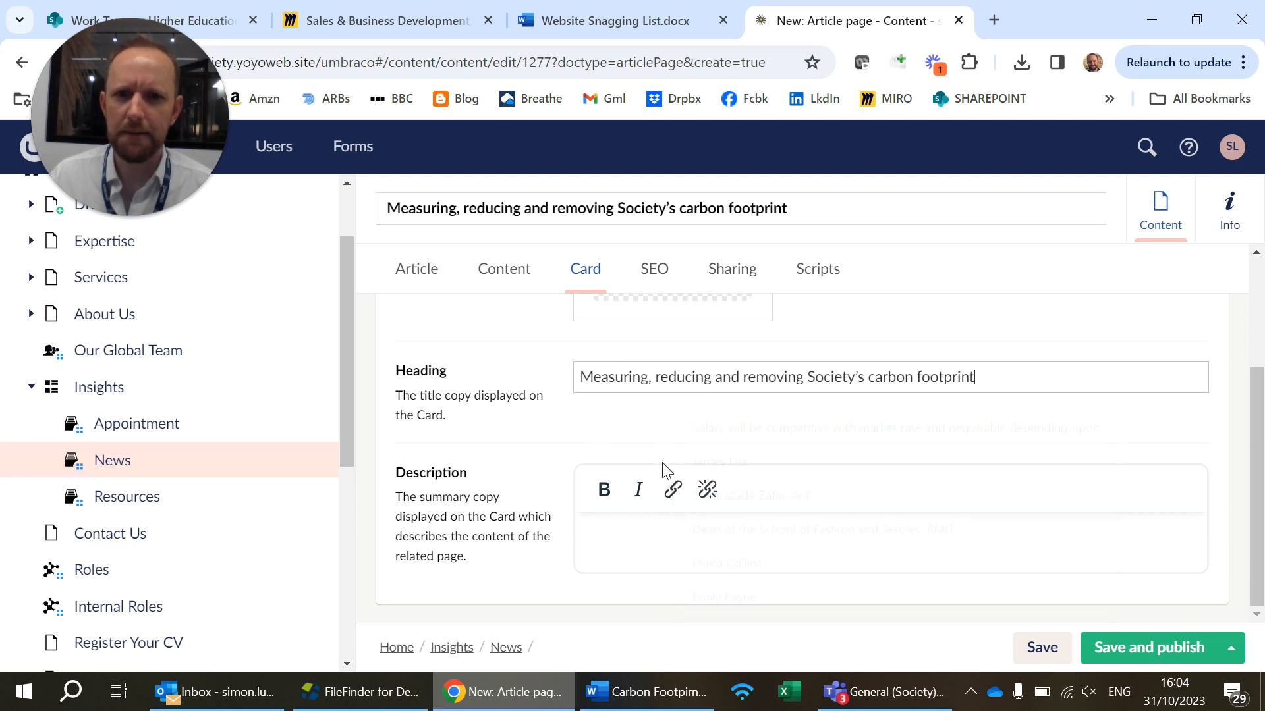
# Copy the introductory text's first sentence, "Our firm is committed to… regenerative economic system.", from the article content into the Card's description
pyautogui.click(499, 283)
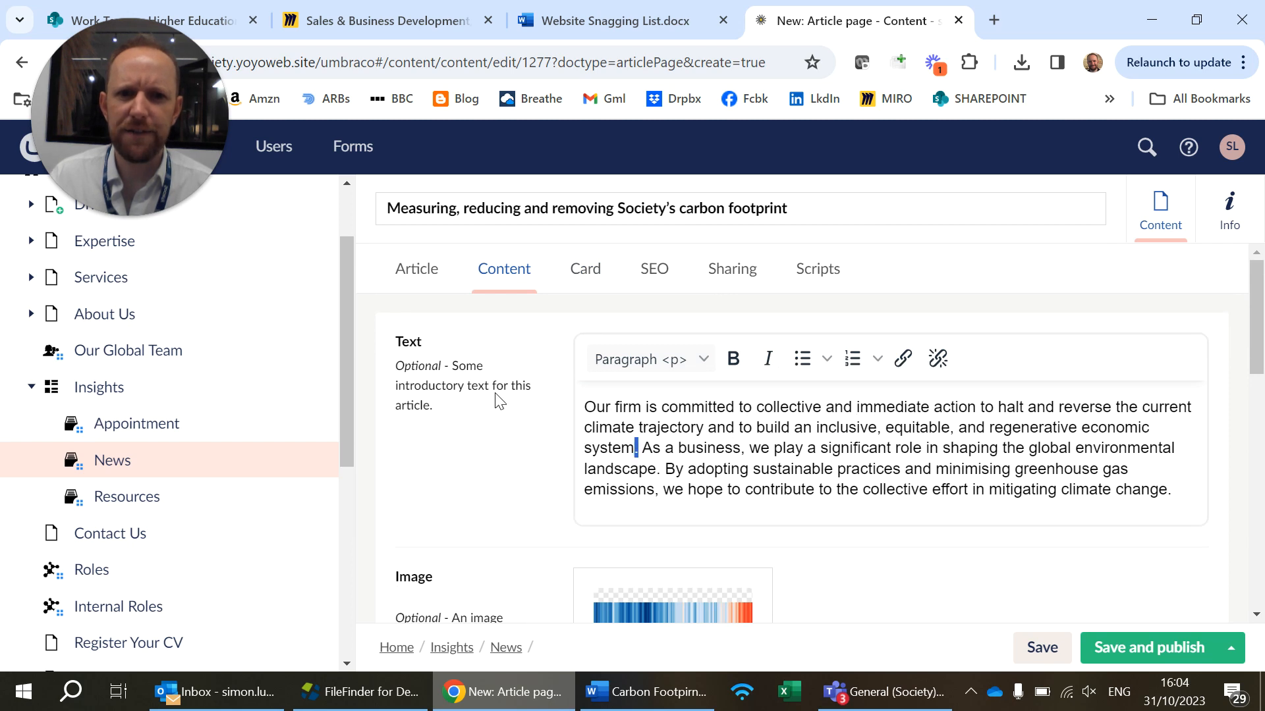
pyautogui.moveTo(638, 450); pyautogui.dragTo(432, 367)
pyautogui.hotkey('ctrl', 'c')
pyautogui.click(593, 277)
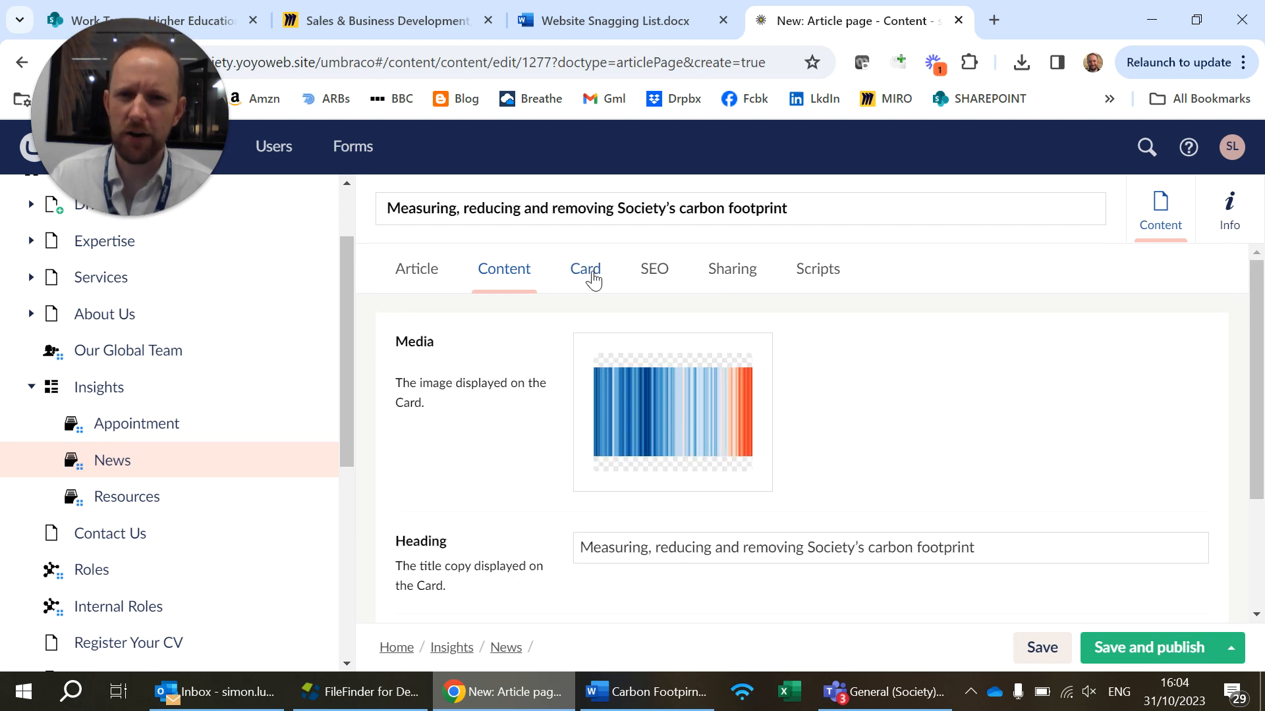
pyautogui.scroll(-3, 669, 483)
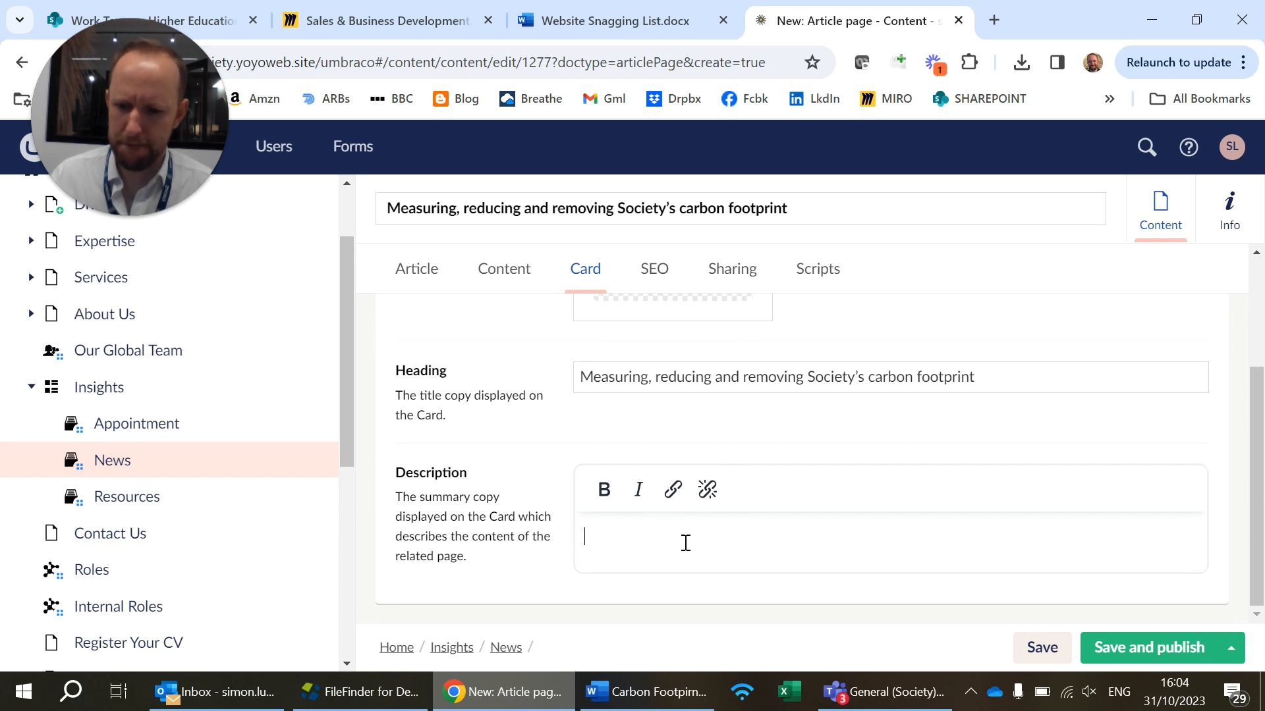
pyautogui.click(685, 542)
pyautogui.hotkey('ctrl', 'v')
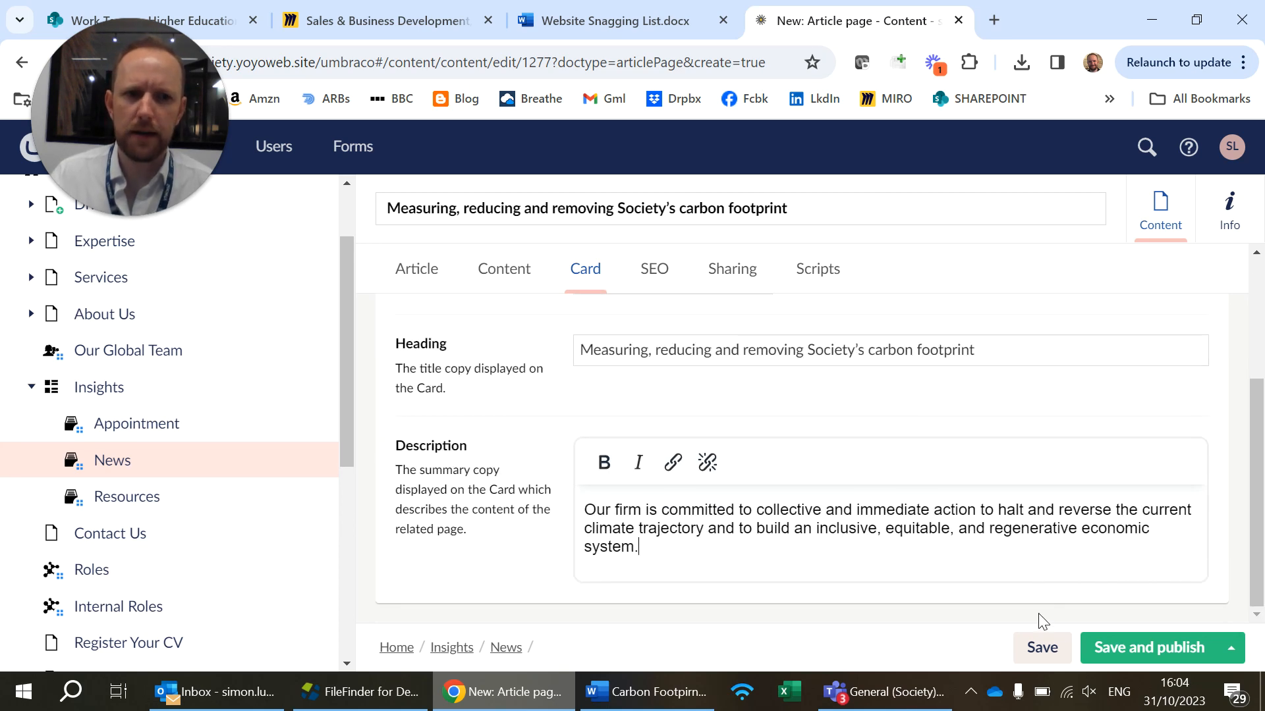
# Save and publish the article, then open its preview with all cookies accepted
pyautogui.click(1104, 647)
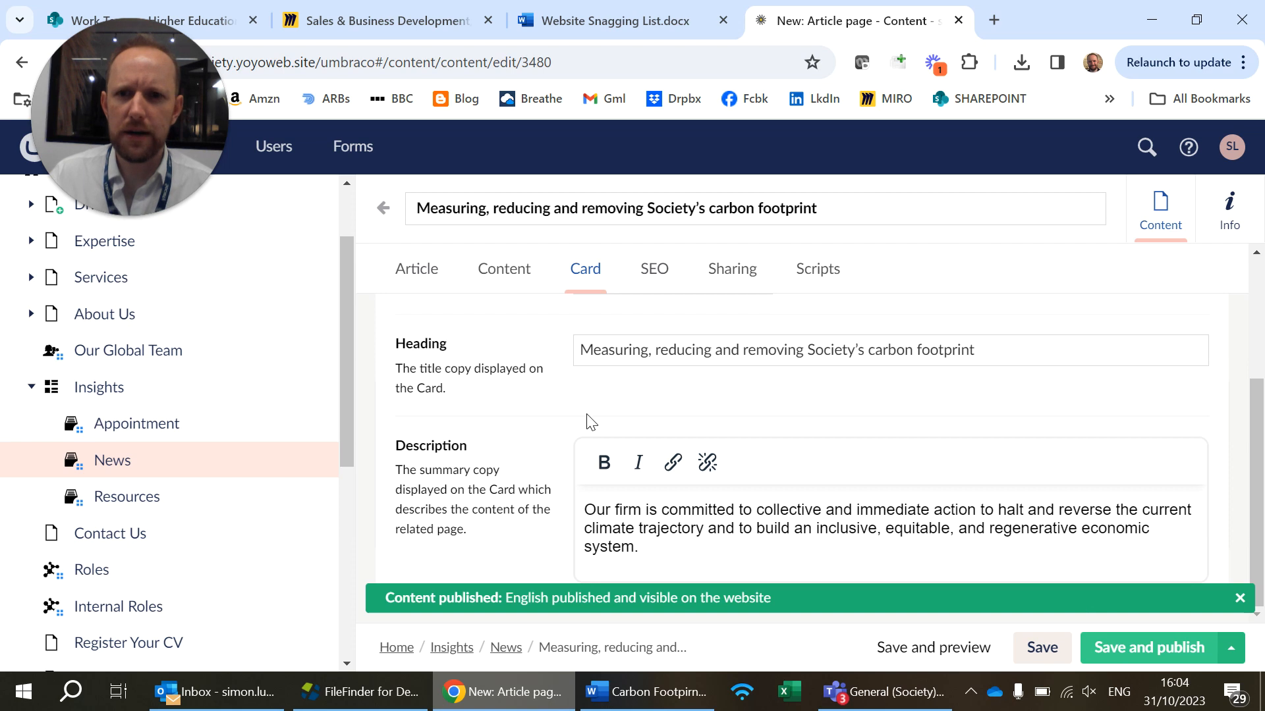
pyautogui.click(982, 649)
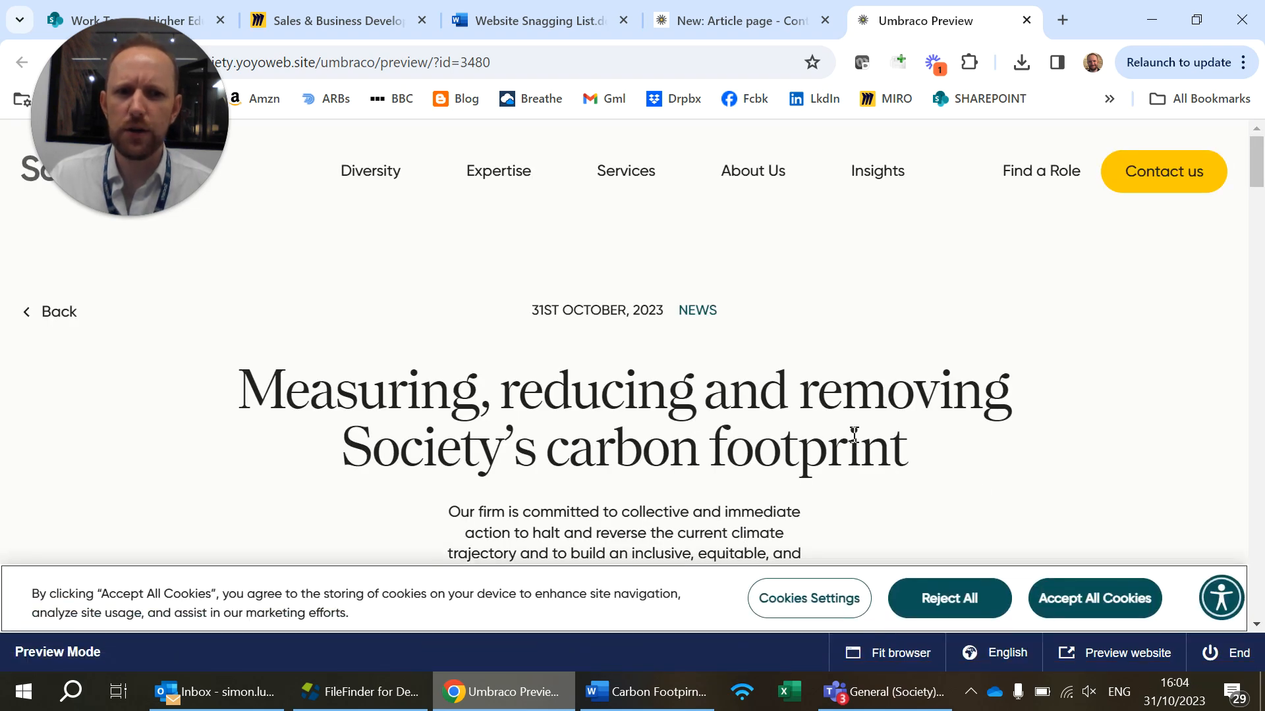
pyautogui.click(1087, 599)
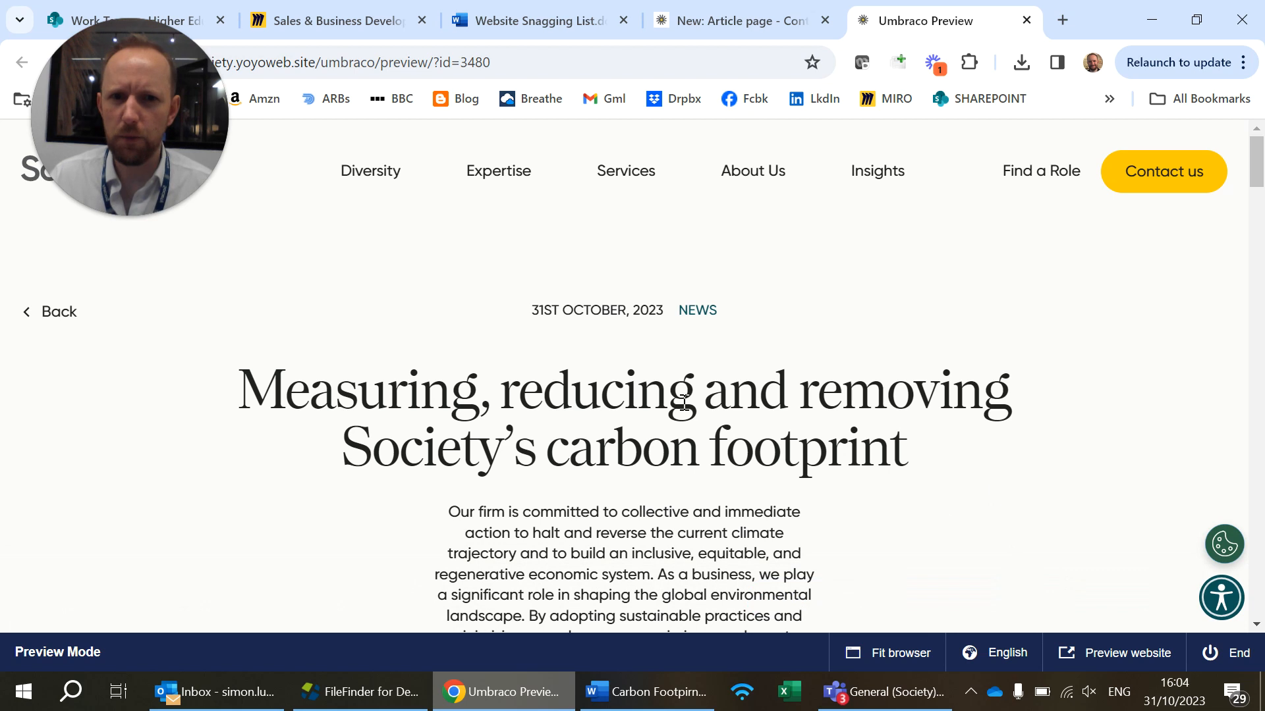
# Examine the previewed title and introductory paragraph, highlighting the passage from "As a business" to "climate change."
pyautogui.scroll(-1, 664, 340)
pyautogui.scroll(-1, 615, 313)
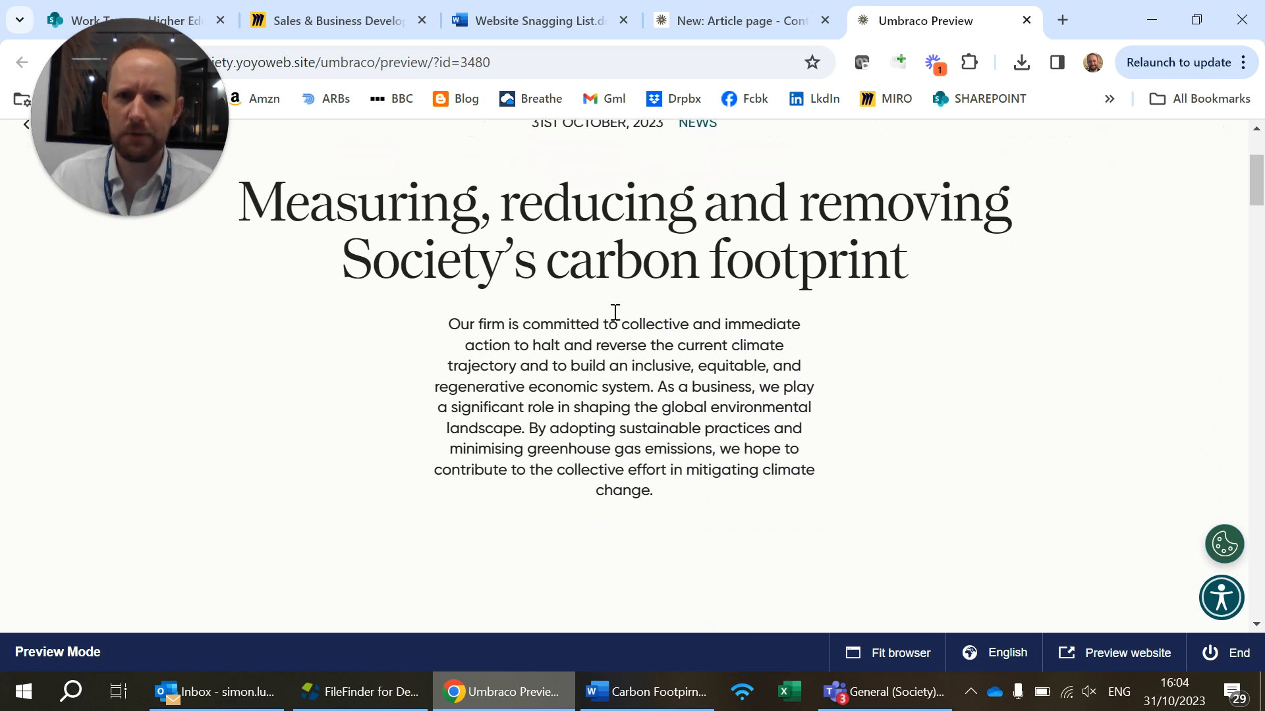
pyautogui.scroll(-2, 614, 313)
pyautogui.scroll(2, 614, 310)
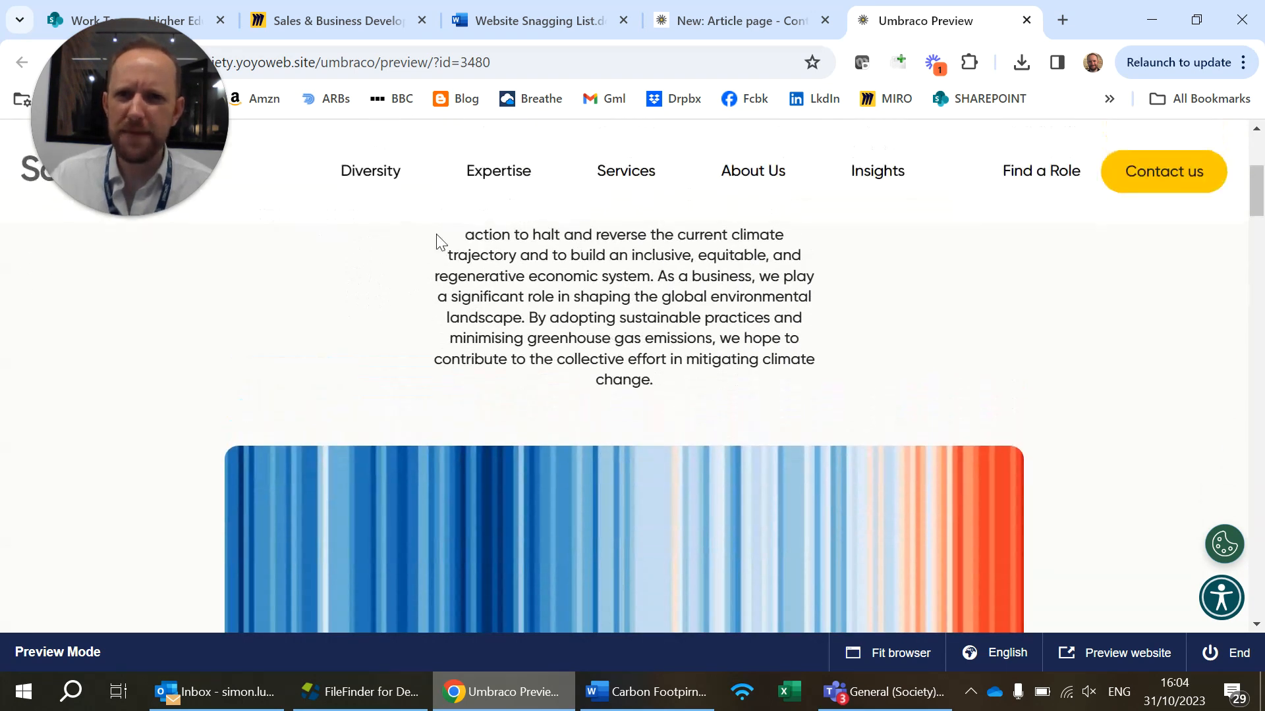
pyautogui.scroll(1, 527, 330)
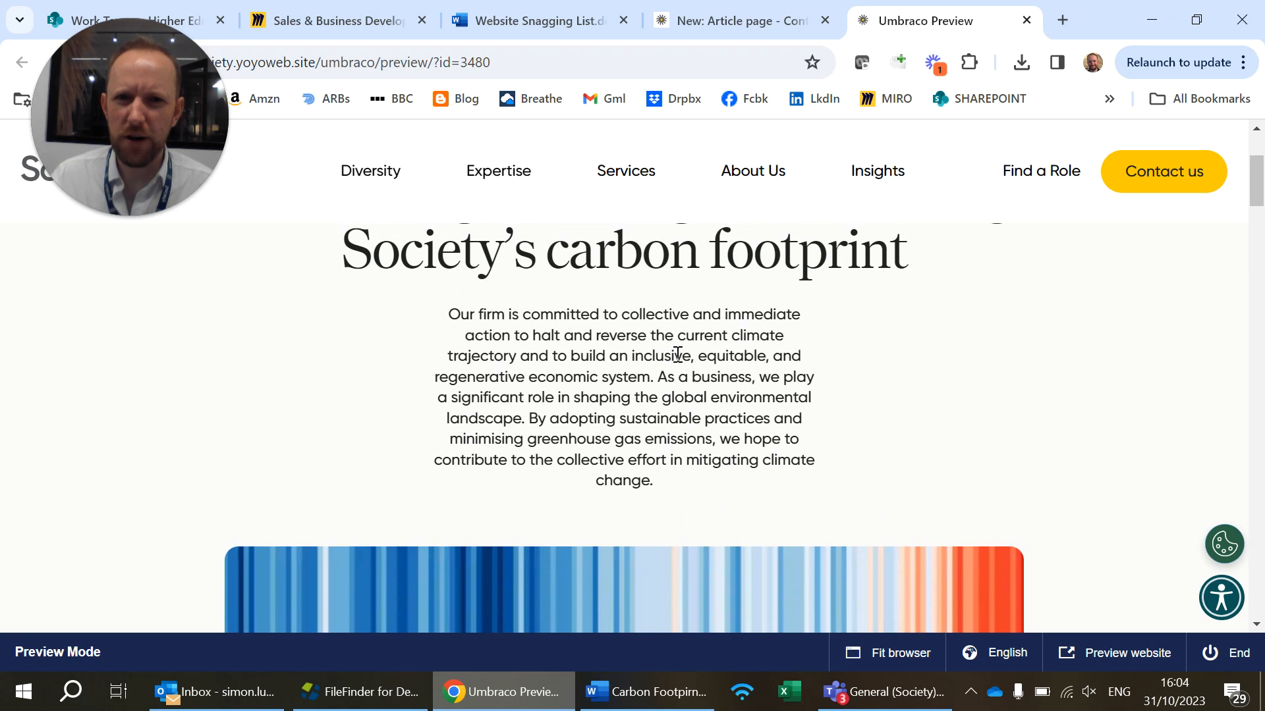
pyautogui.moveTo(657, 377); pyautogui.dragTo(700, 488)
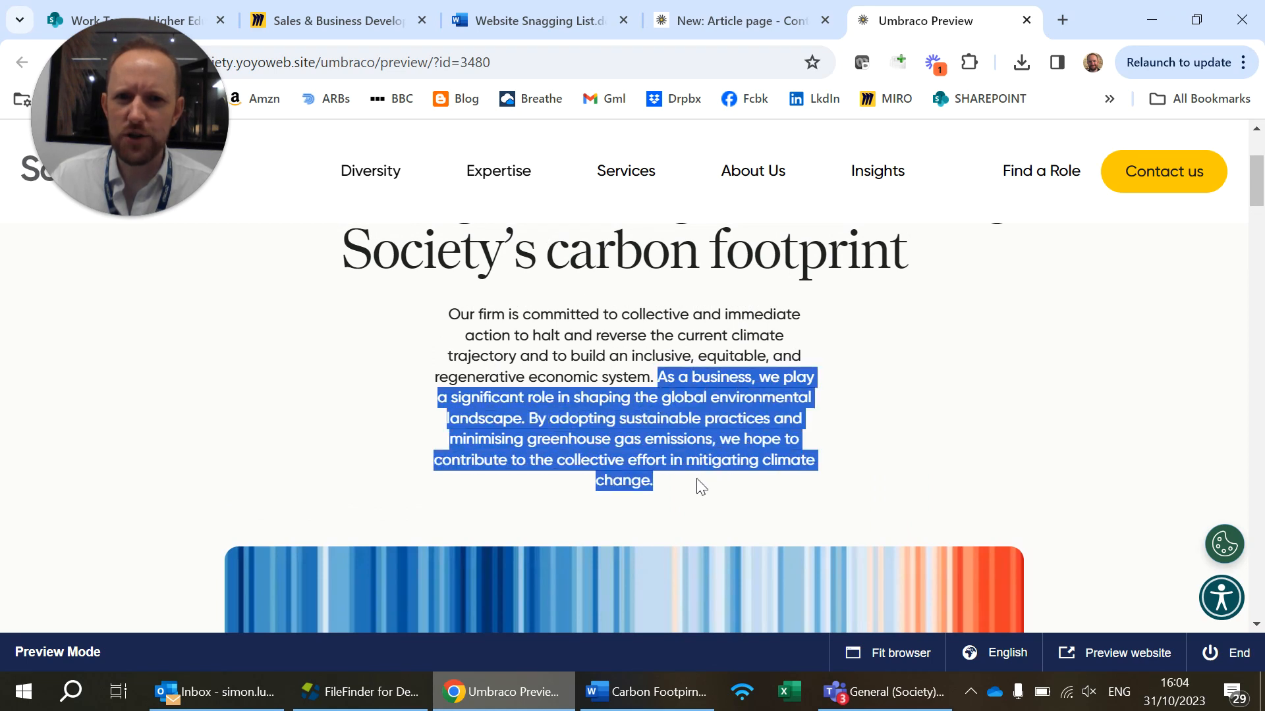
pyautogui.scroll(2, 701, 477)
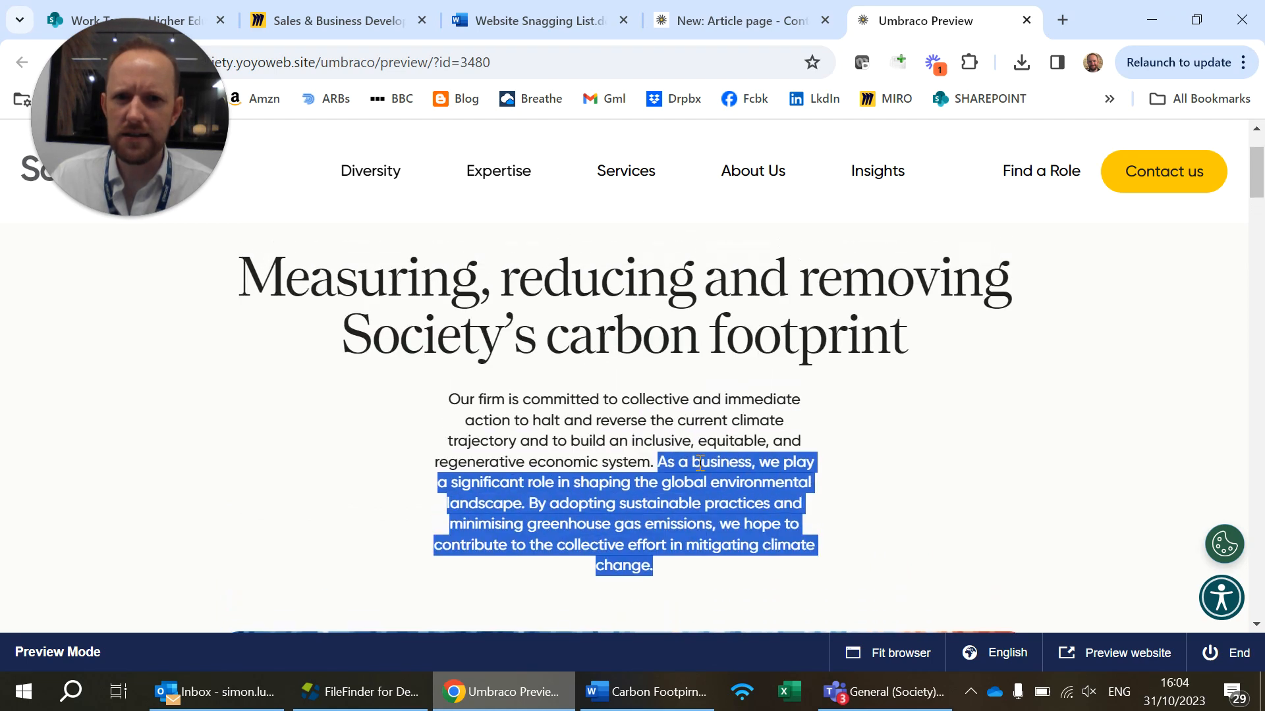
# Review the preview's opening body text, footprint graphic, "Our Emissions Breakdown" section and emissions pie chart
pyautogui.scroll(-7, 695, 468)
pyautogui.scroll(-7, 693, 465)
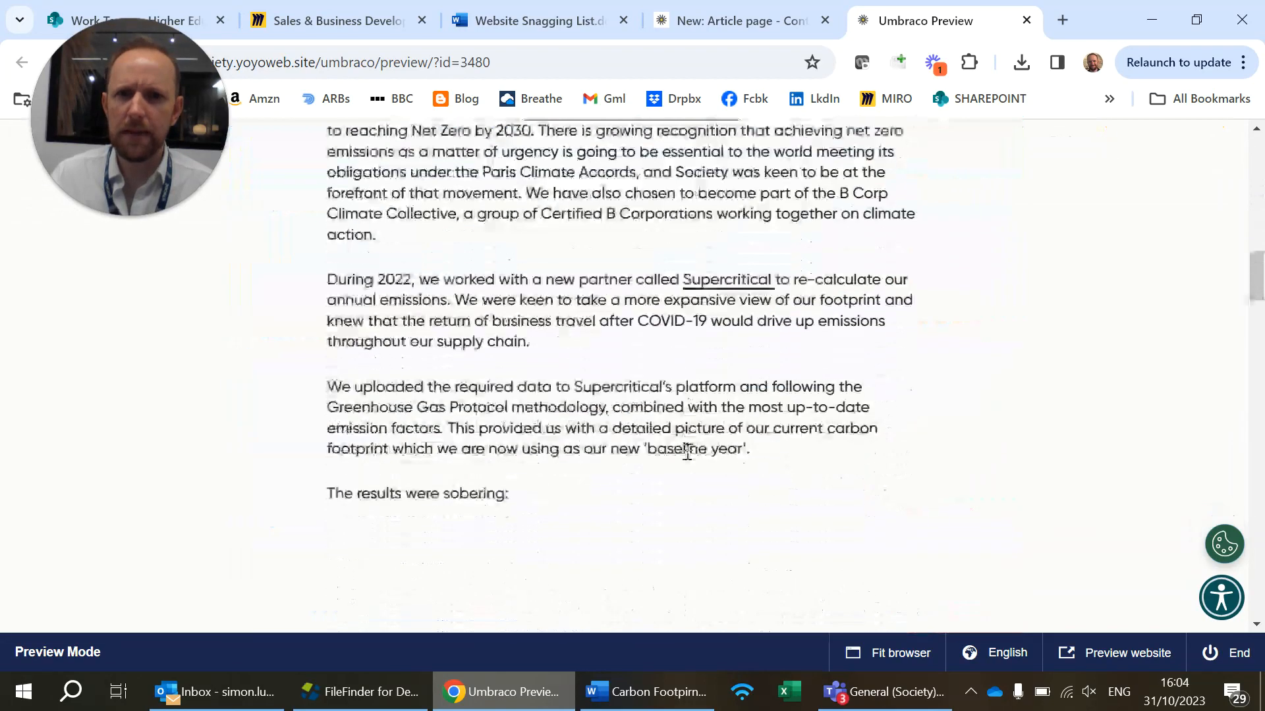
pyautogui.scroll(3, 677, 437)
pyautogui.scroll(-2, 678, 435)
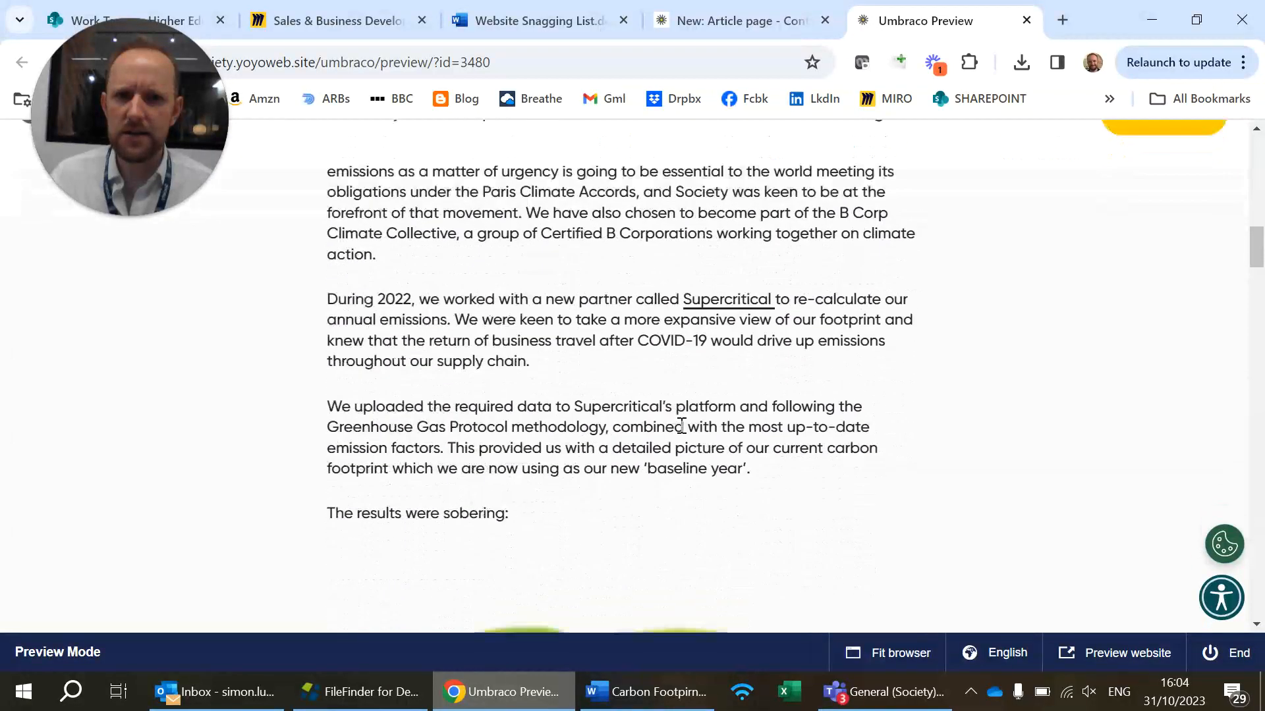
pyautogui.scroll(-4, 704, 382)
pyautogui.scroll(-15, 707, 369)
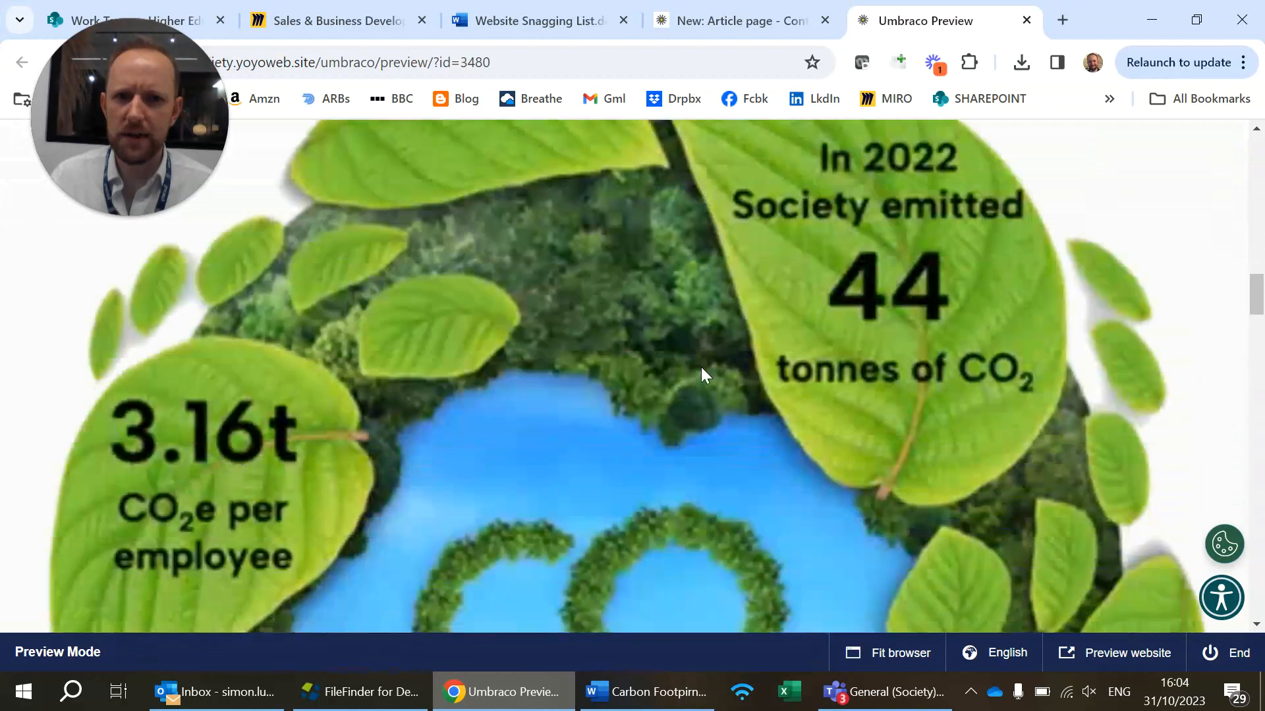
pyautogui.scroll(-10, 707, 359)
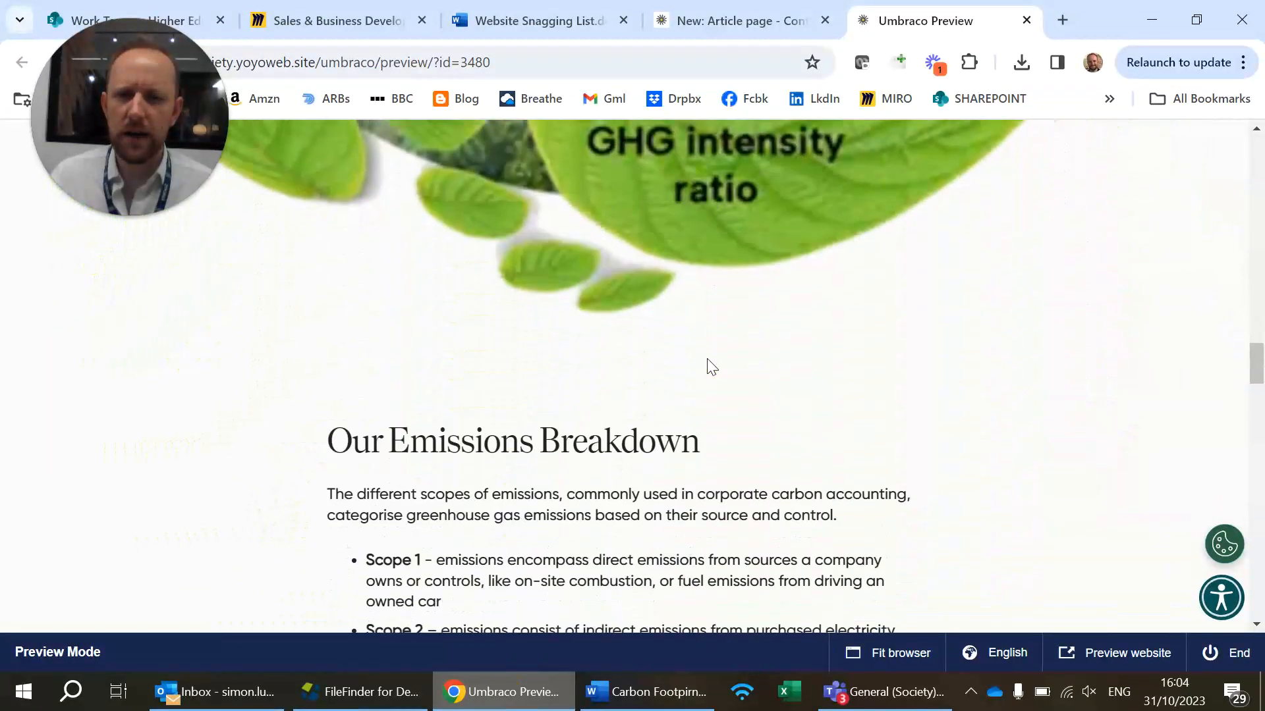
pyautogui.scroll(3, 692, 422)
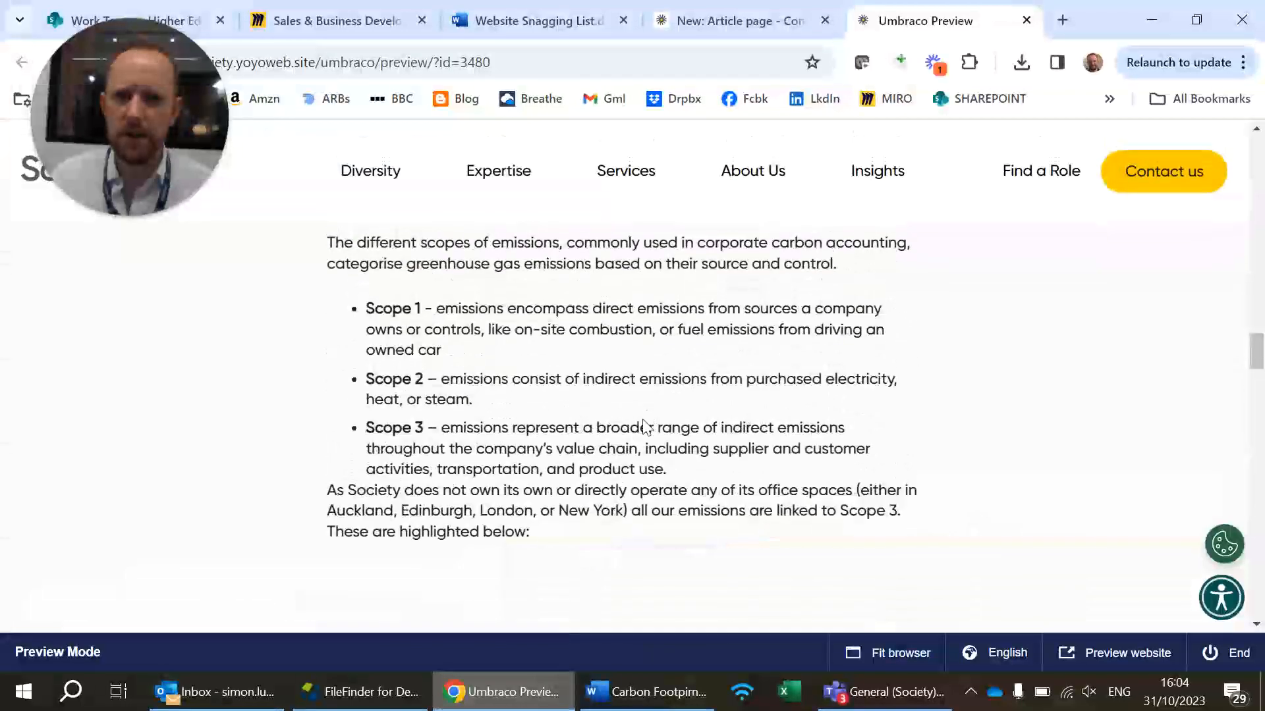
pyautogui.scroll(-6, 688, 473)
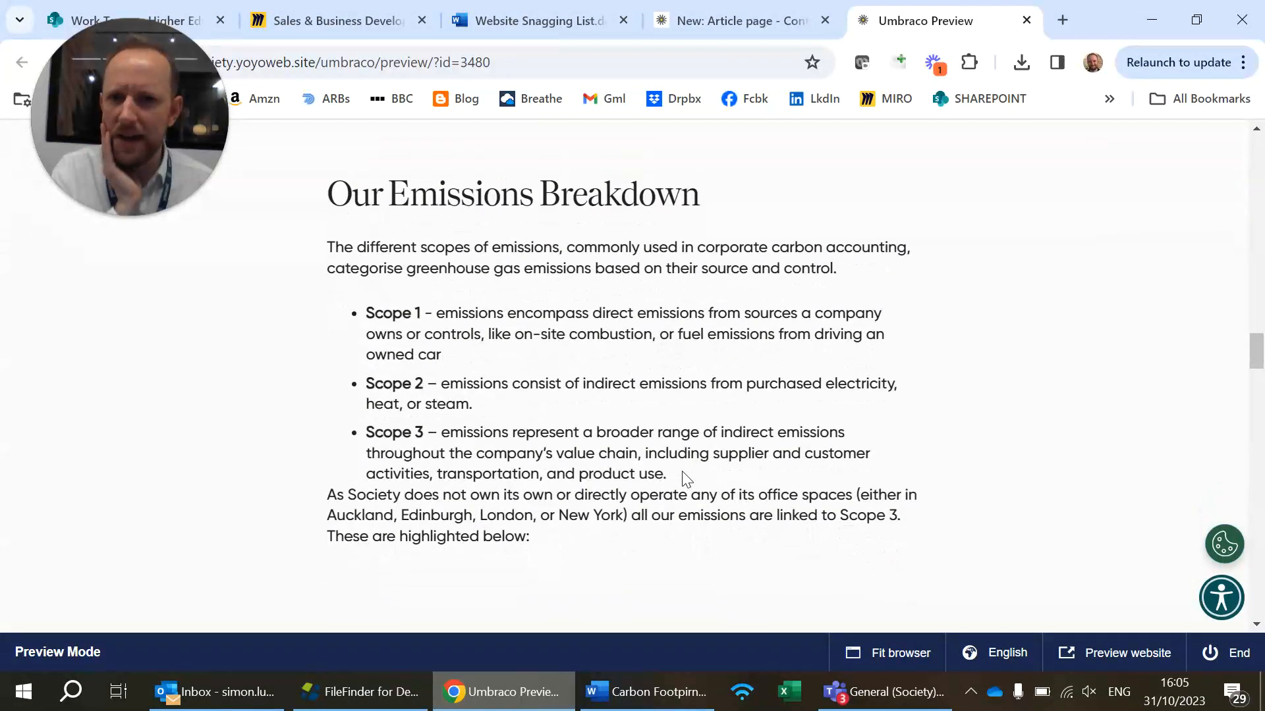
pyautogui.scroll(-5, 686, 464)
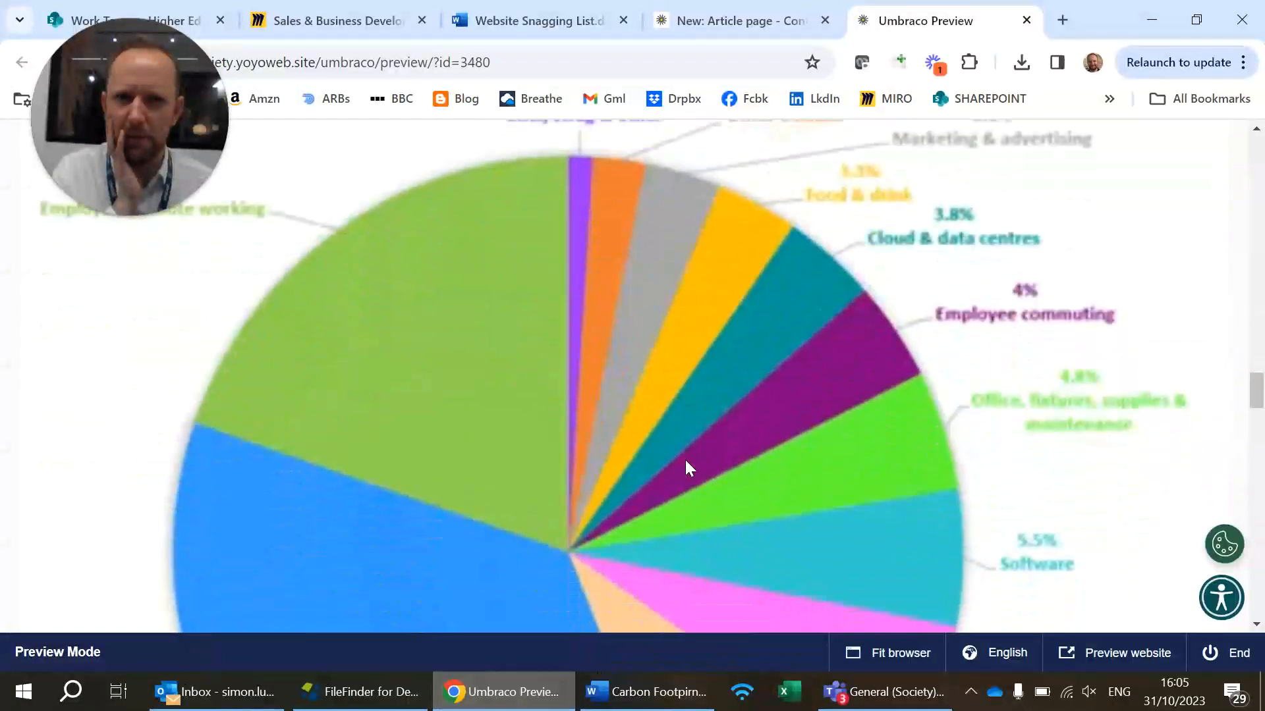
pyautogui.scroll(-8, 697, 409)
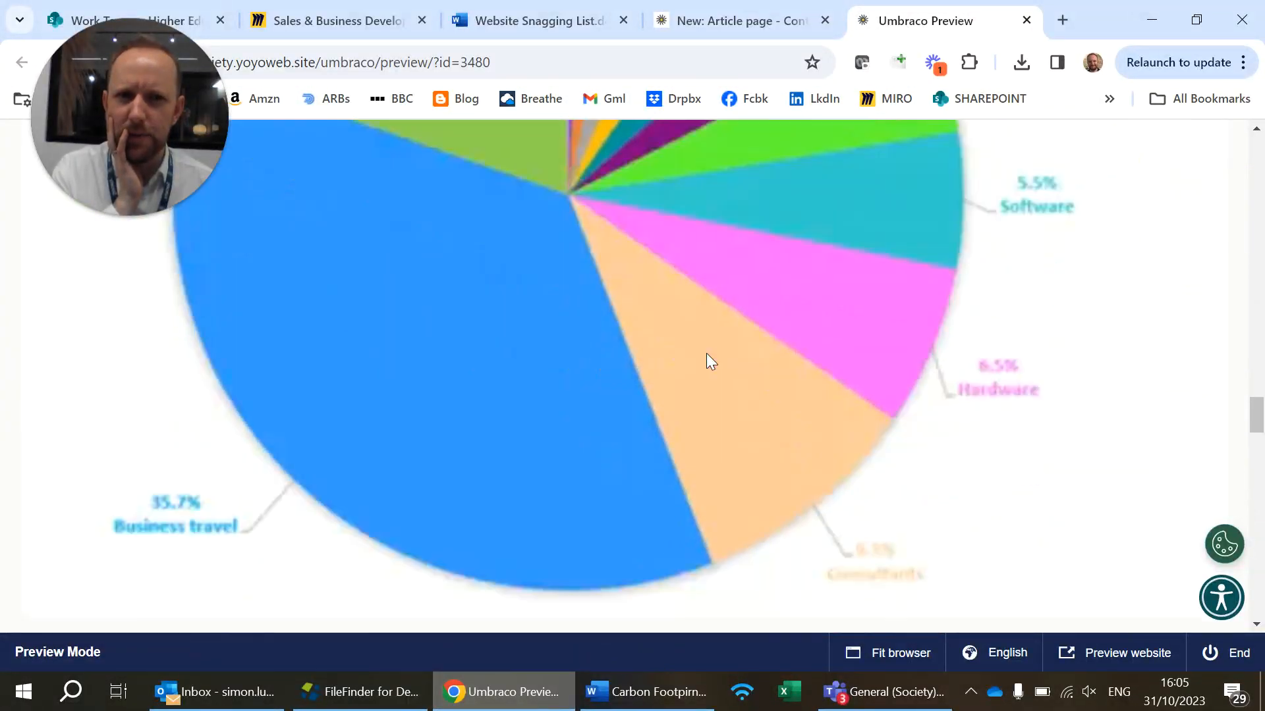
# Review the preview's "Our Climate Pledge" list, "Let's Unite and Join Forces" section and Related Articles
pyautogui.scroll(2, 704, 361)
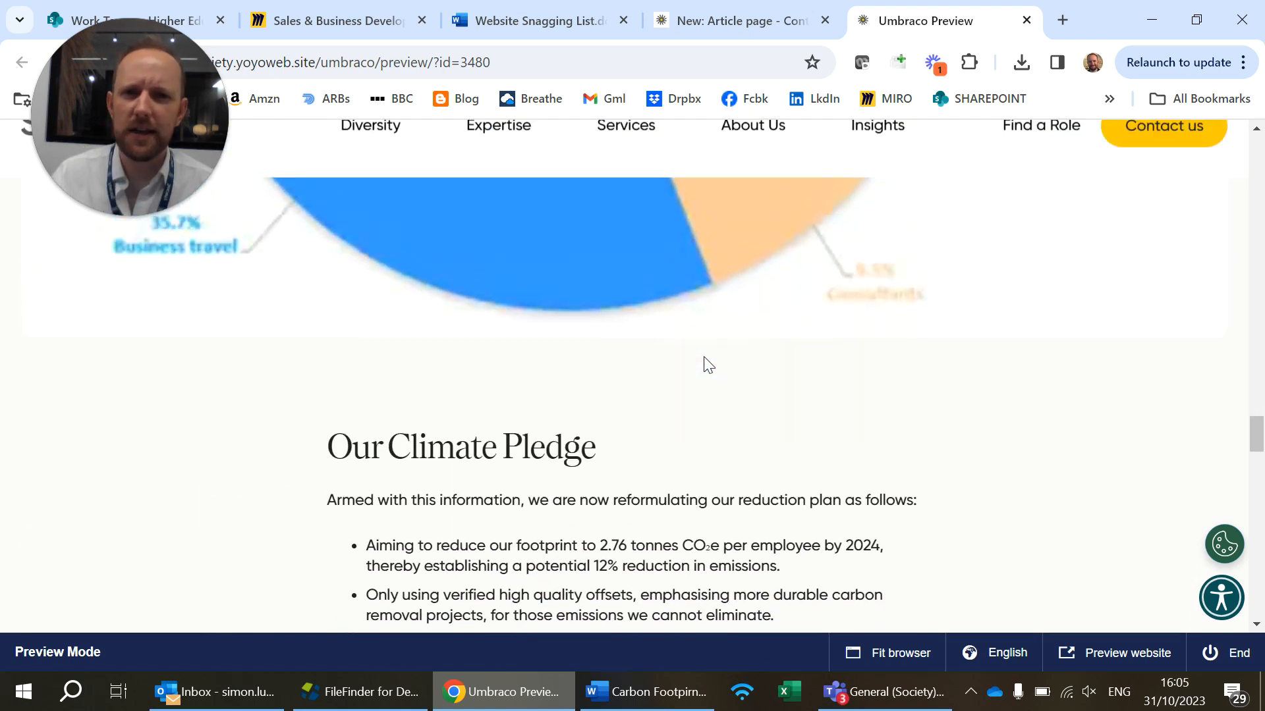
pyautogui.scroll(-5, 704, 359)
pyautogui.scroll(-3, 704, 358)
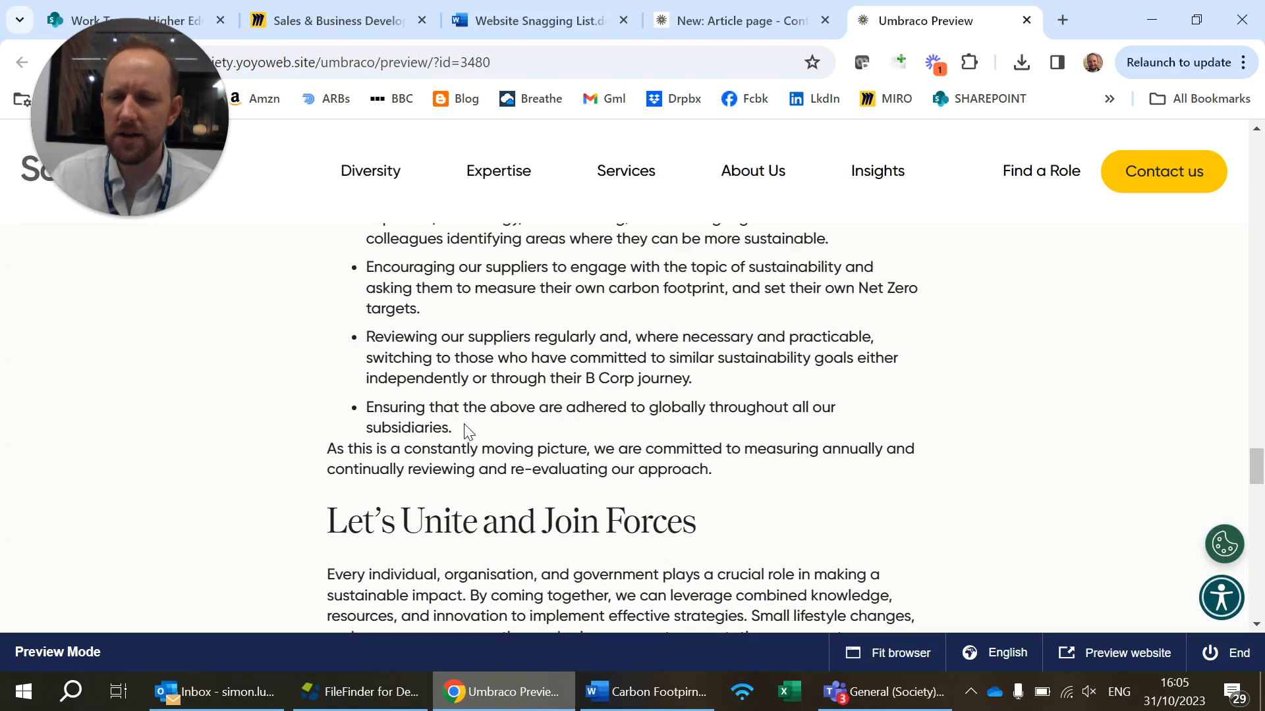
pyautogui.scroll(-6, 465, 421)
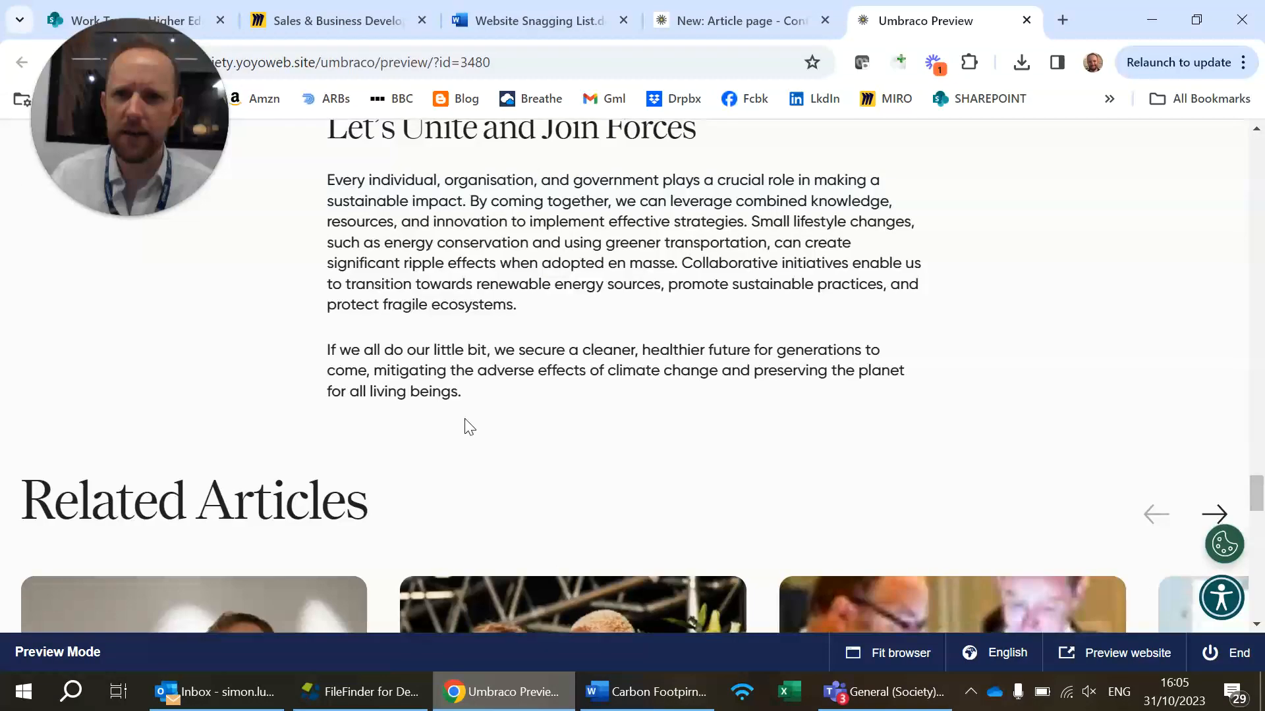
pyautogui.scroll(1, 466, 424)
pyautogui.scroll(2, 457, 336)
pyautogui.scroll(-7, 435, 325)
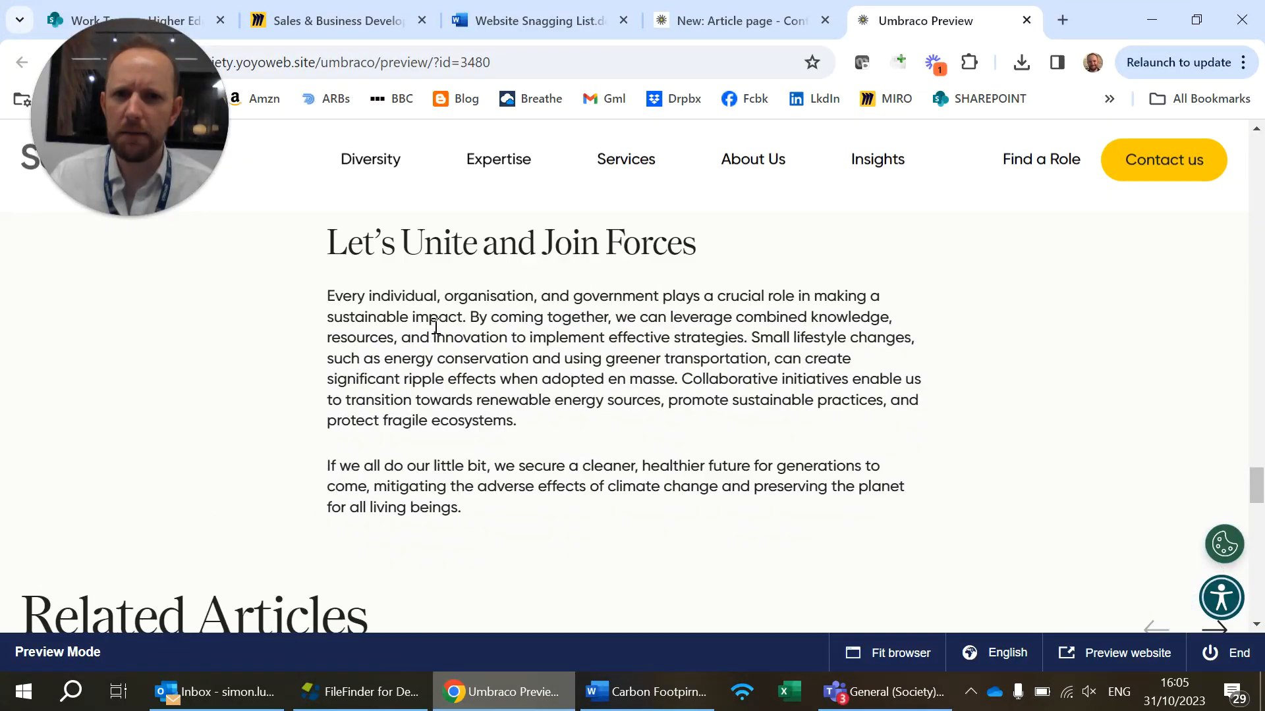
pyautogui.scroll(-3, 435, 338)
pyautogui.moveTo(831, 259); pyautogui.dragTo(1263, 276)
pyautogui.scroll(9, 870, 490)
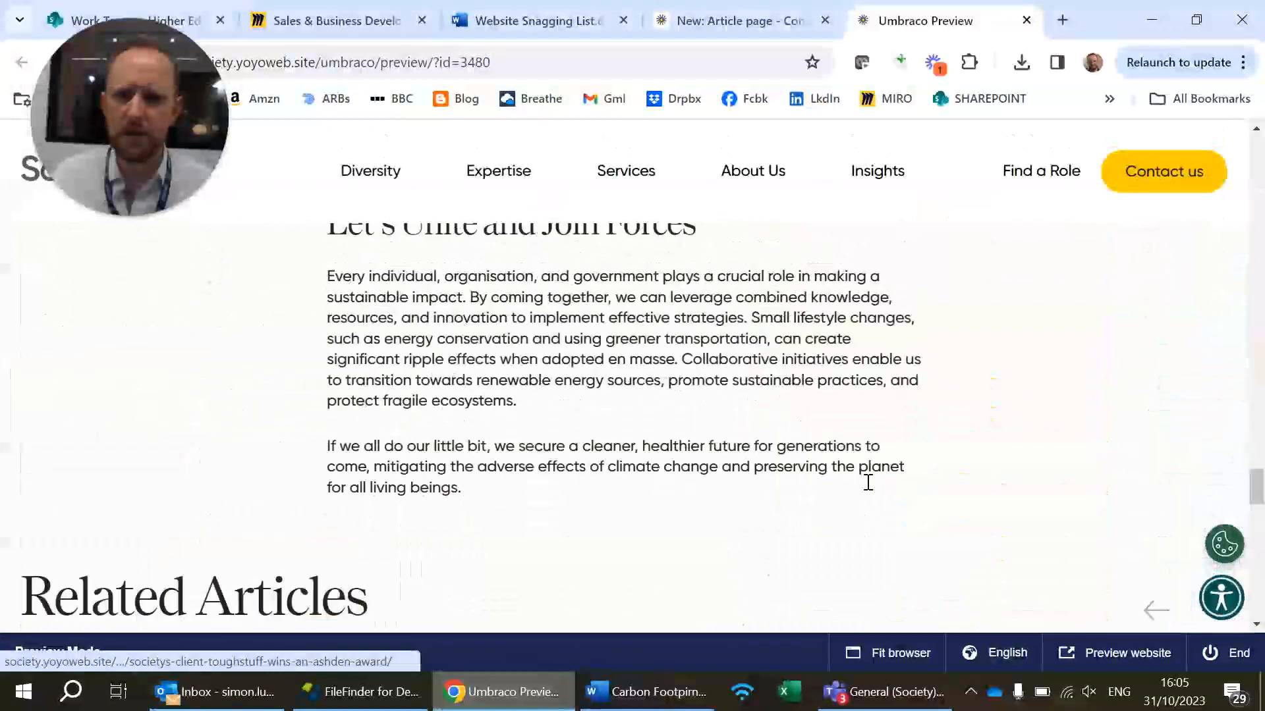
pyautogui.scroll(7, 867, 487)
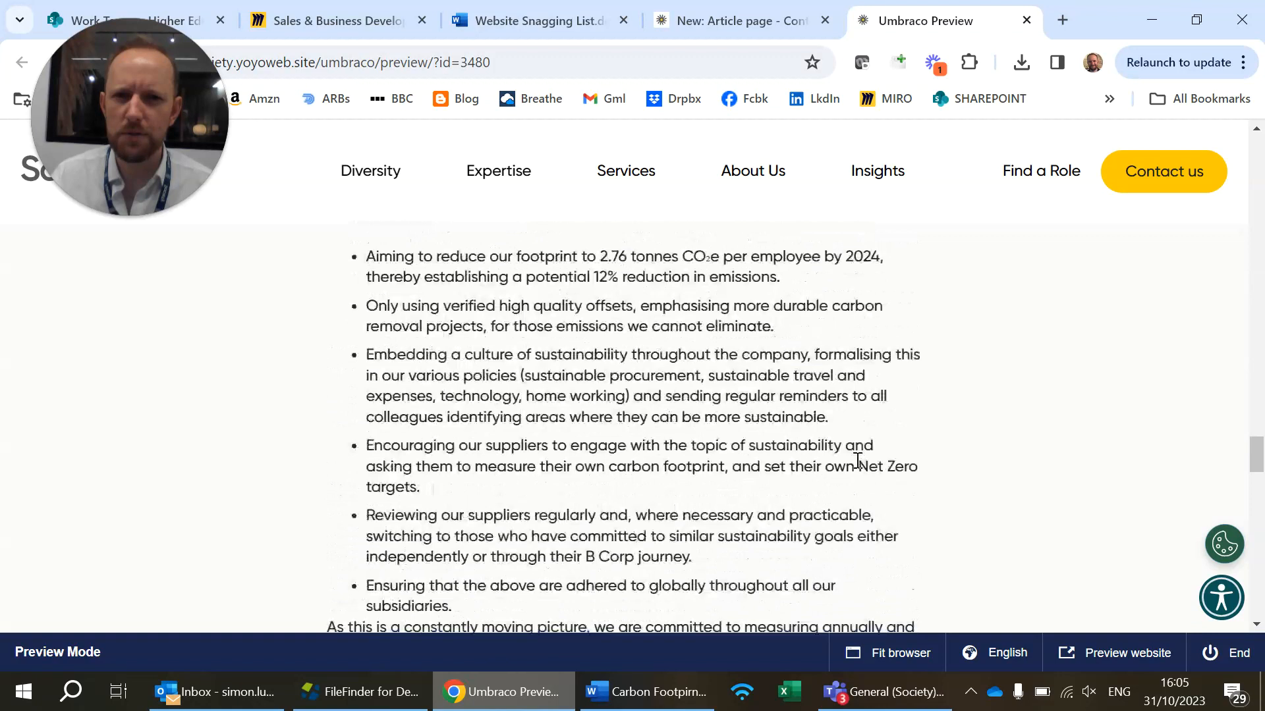
# Return to the article editor and cut everything from "As a business" to "climate change." out of the introductory text
pyautogui.click(757, 18)
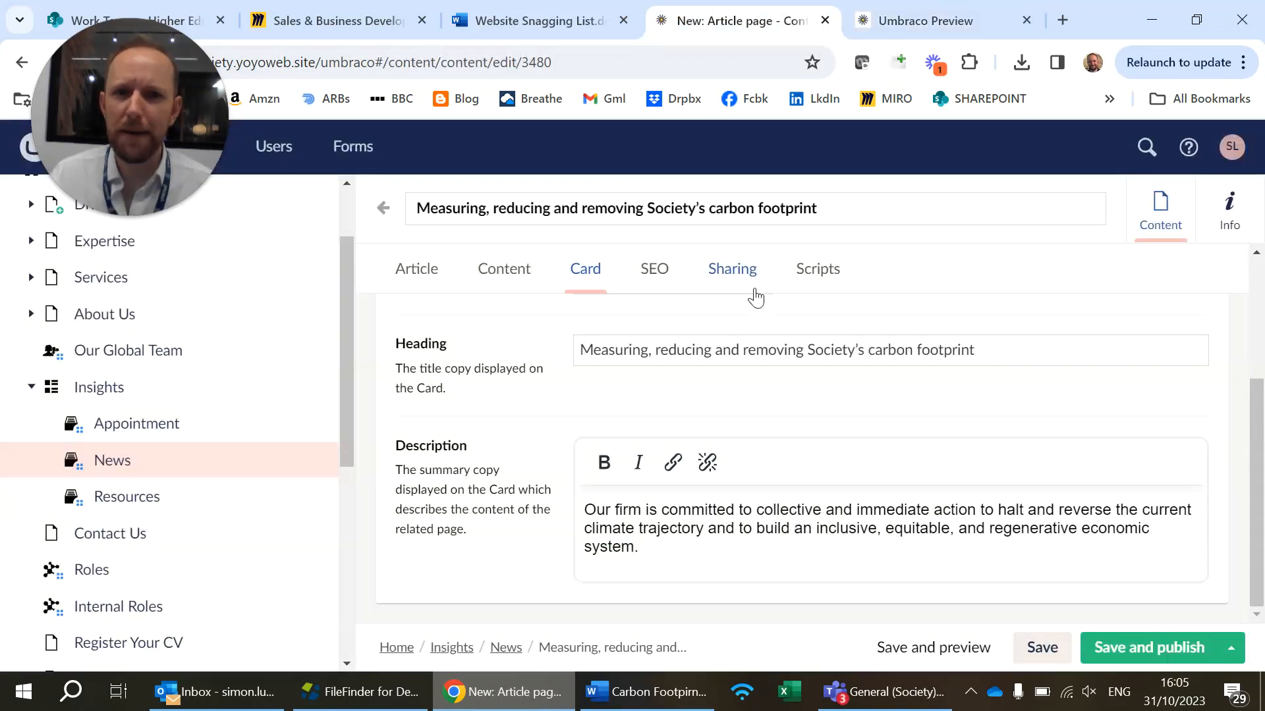
pyautogui.click(408, 268)
pyautogui.click(499, 270)
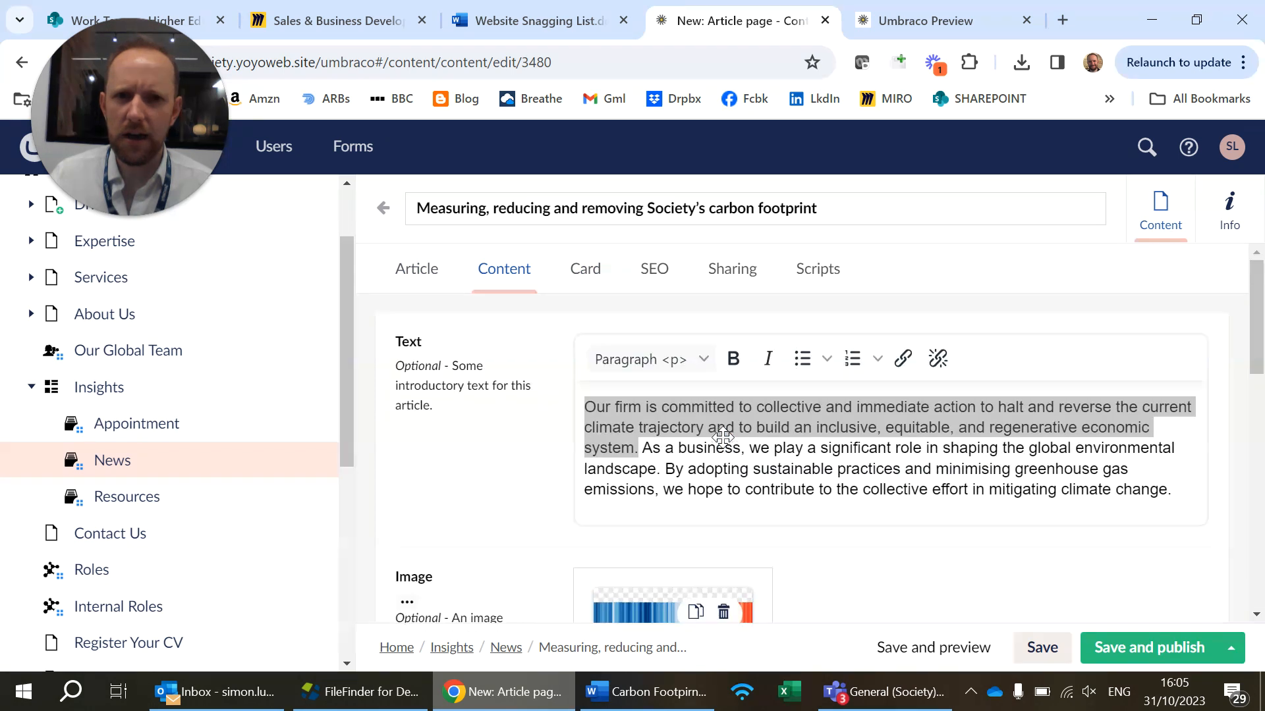
pyautogui.moveTo(642, 448); pyautogui.dragTo(1262, 557)
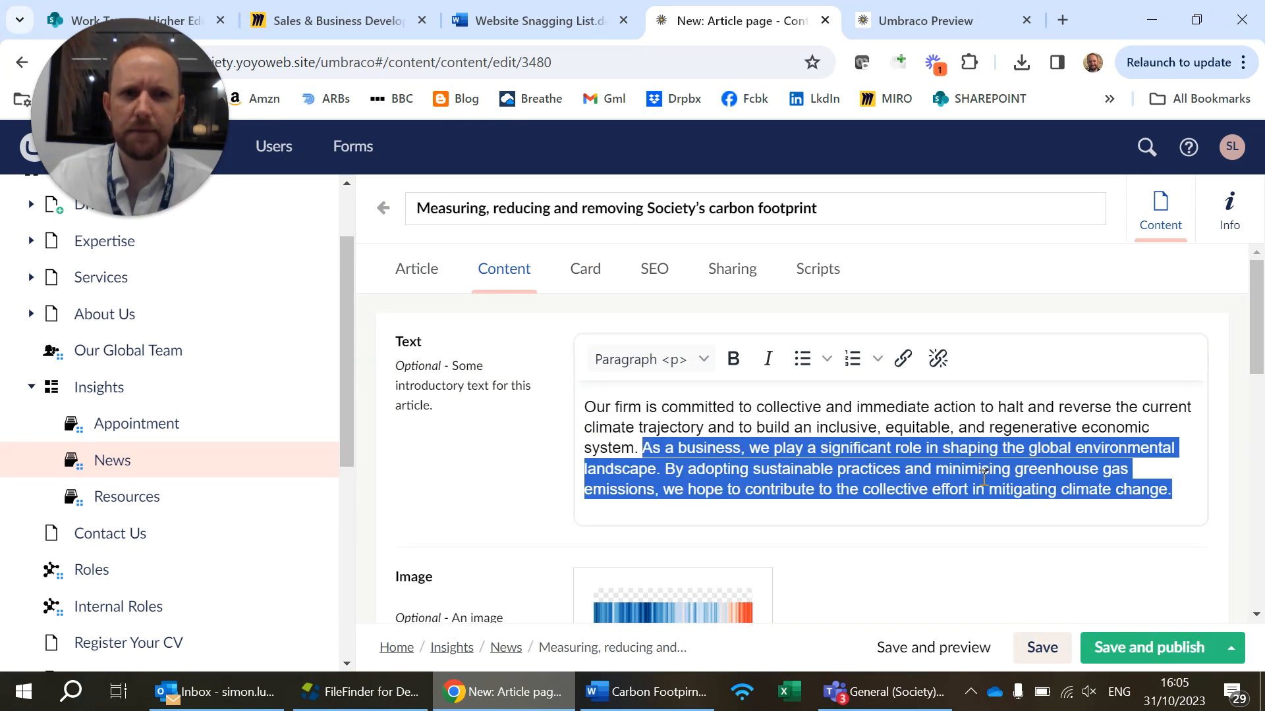
pyautogui.hotkey('ctrl', 'x')
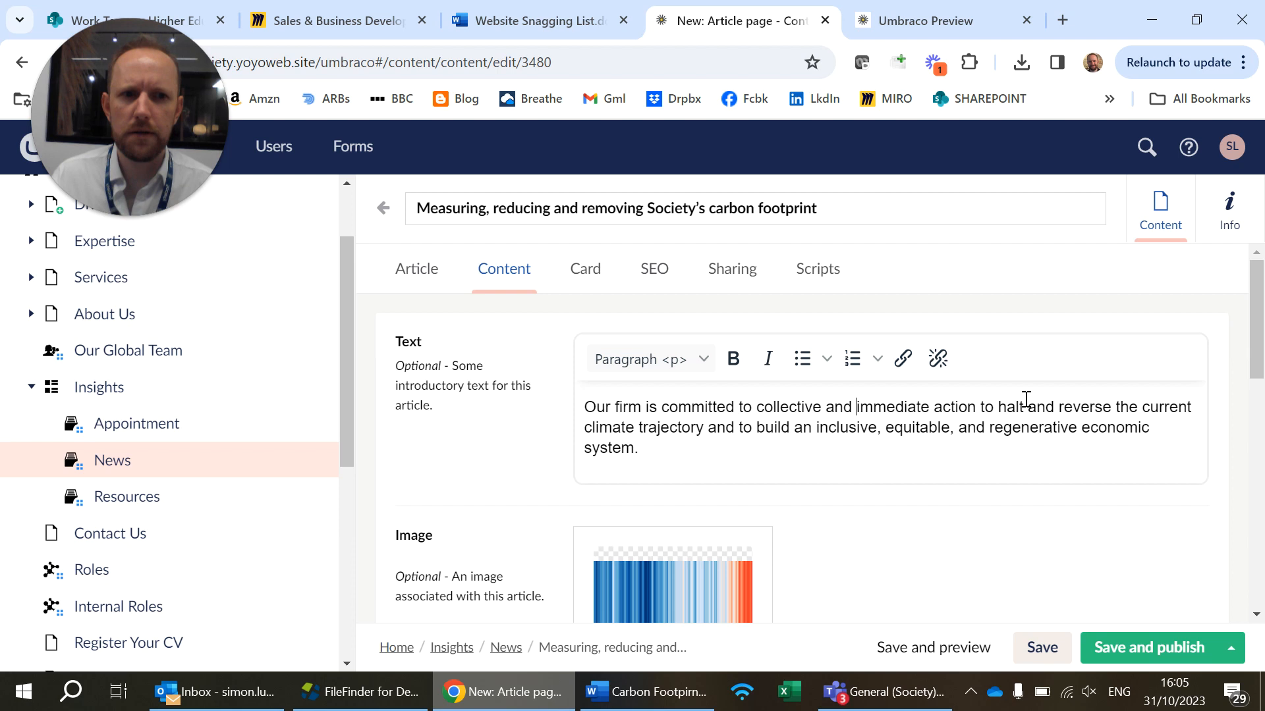
# Delete "halt and" from the introductory text so it reads "immediate action to reverse the current climate trajectory"
pyautogui.moveTo(1053, 406); pyautogui.dragTo(995, 407)
pyautogui.press('BackSpace')
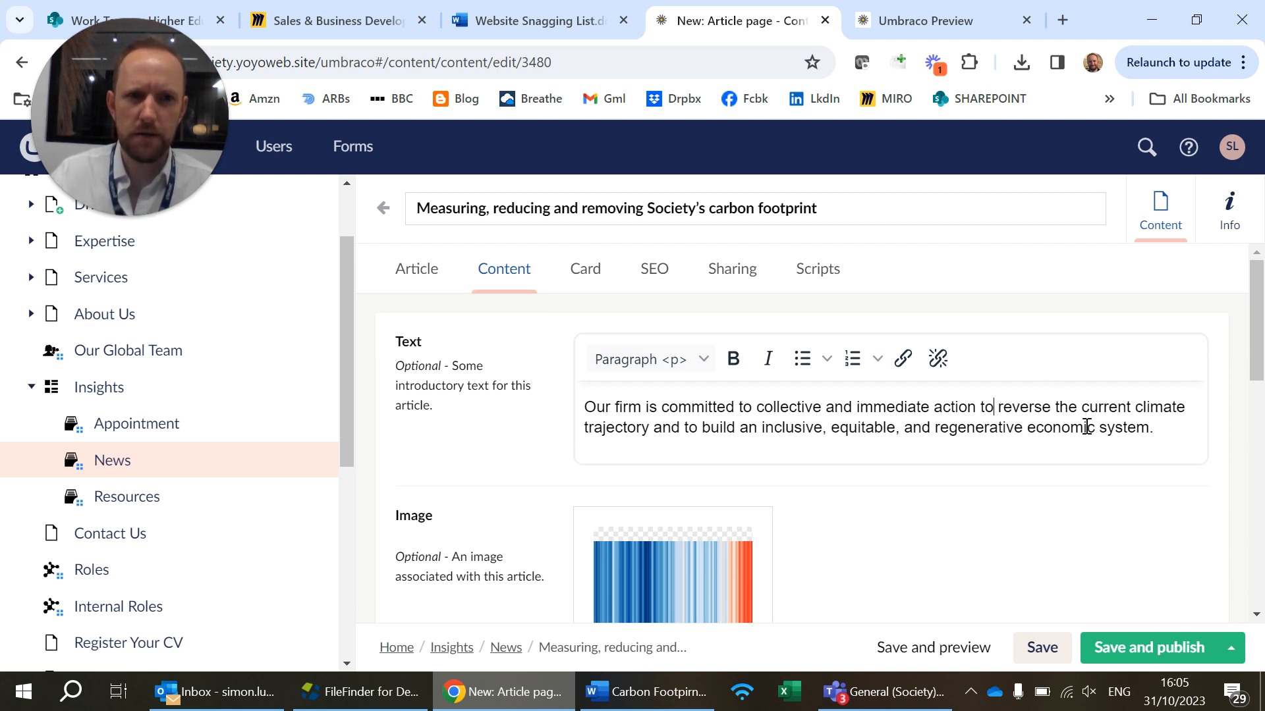
pyautogui.moveTo(959, 403); pyautogui.dragTo(988, 444)
pyautogui.click(1015, 430)
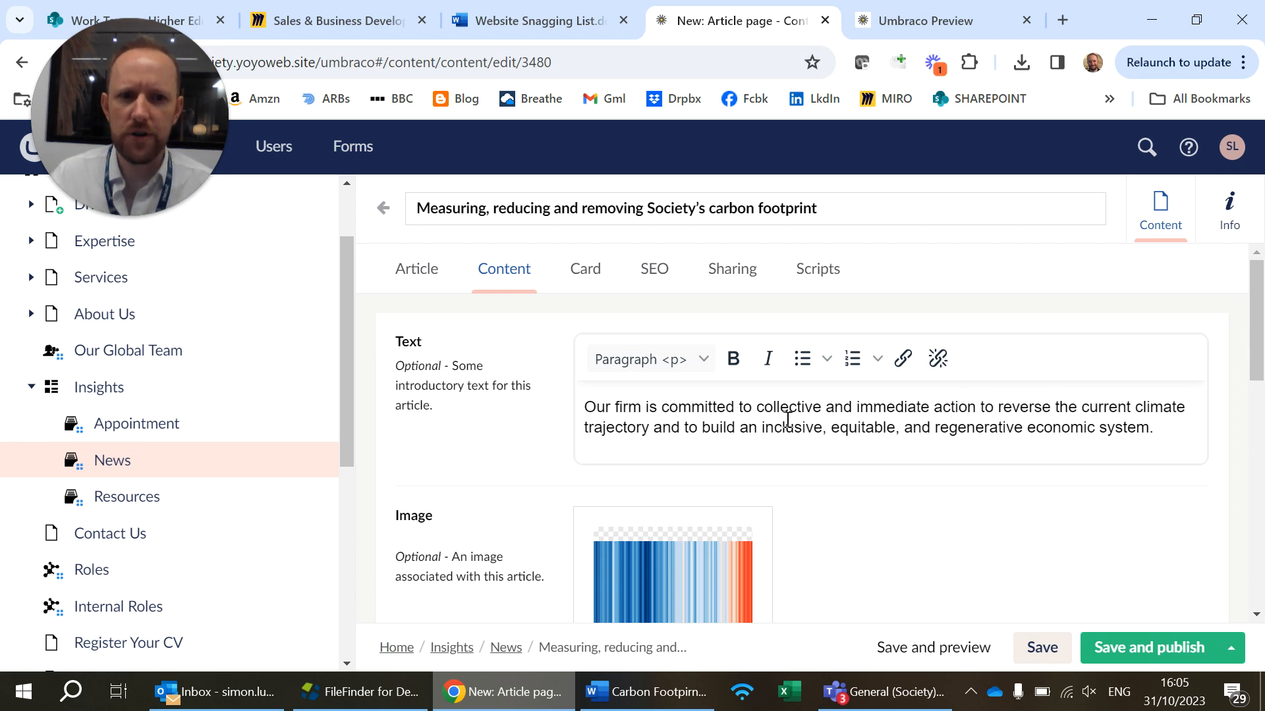
# Check the formatting of the "On 10th November 2019" text component and close it with its content kept
pyautogui.scroll(-10, 698, 438)
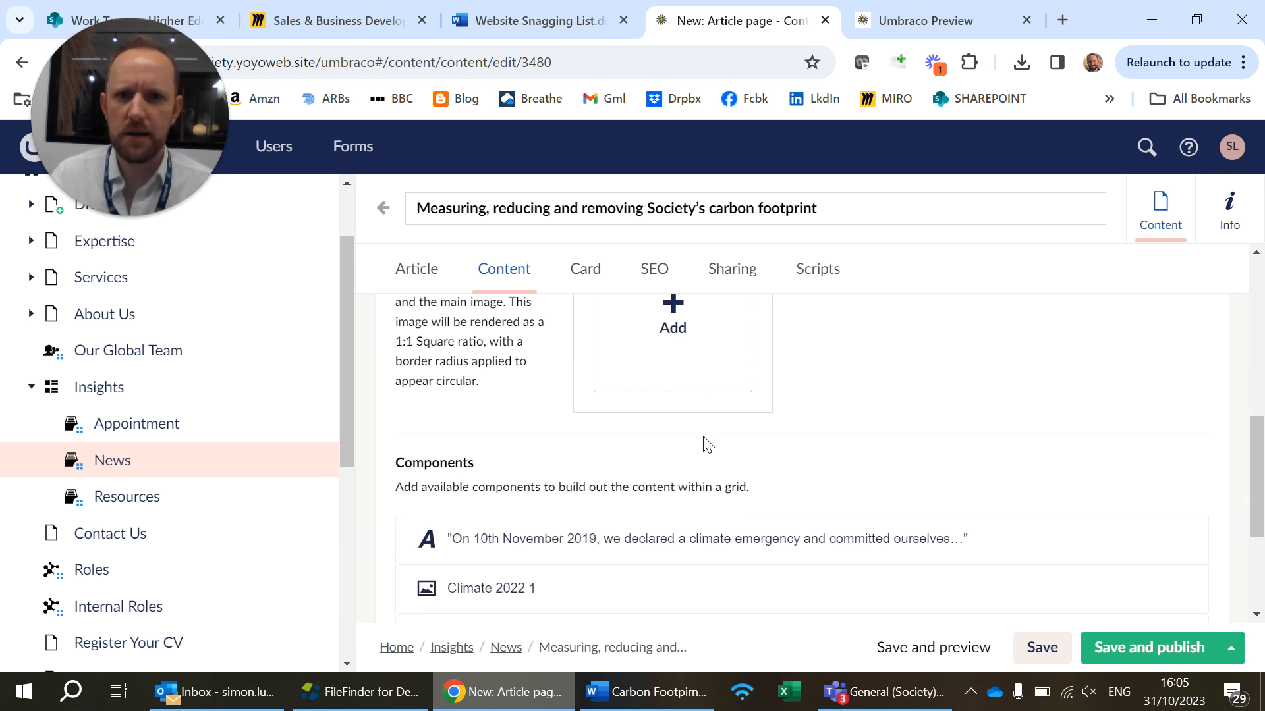
pyautogui.click(728, 361)
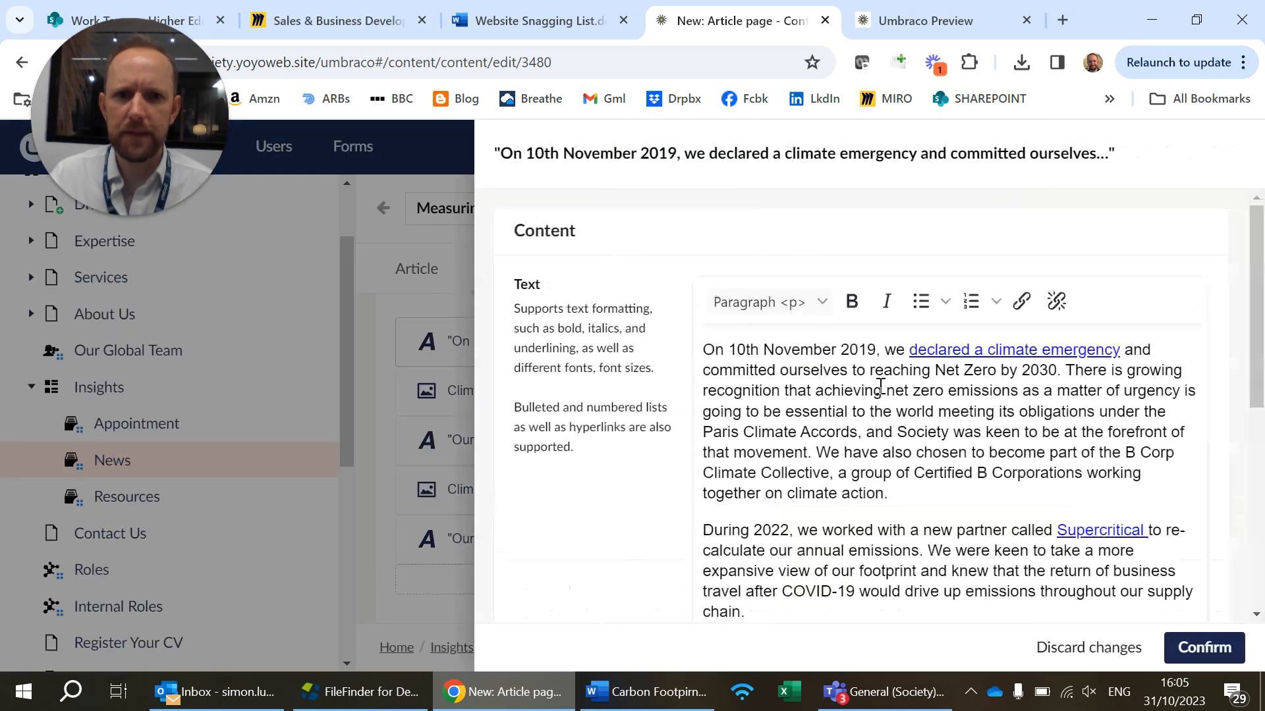
pyautogui.scroll(-5, 878, 392)
pyautogui.scroll(6, 878, 398)
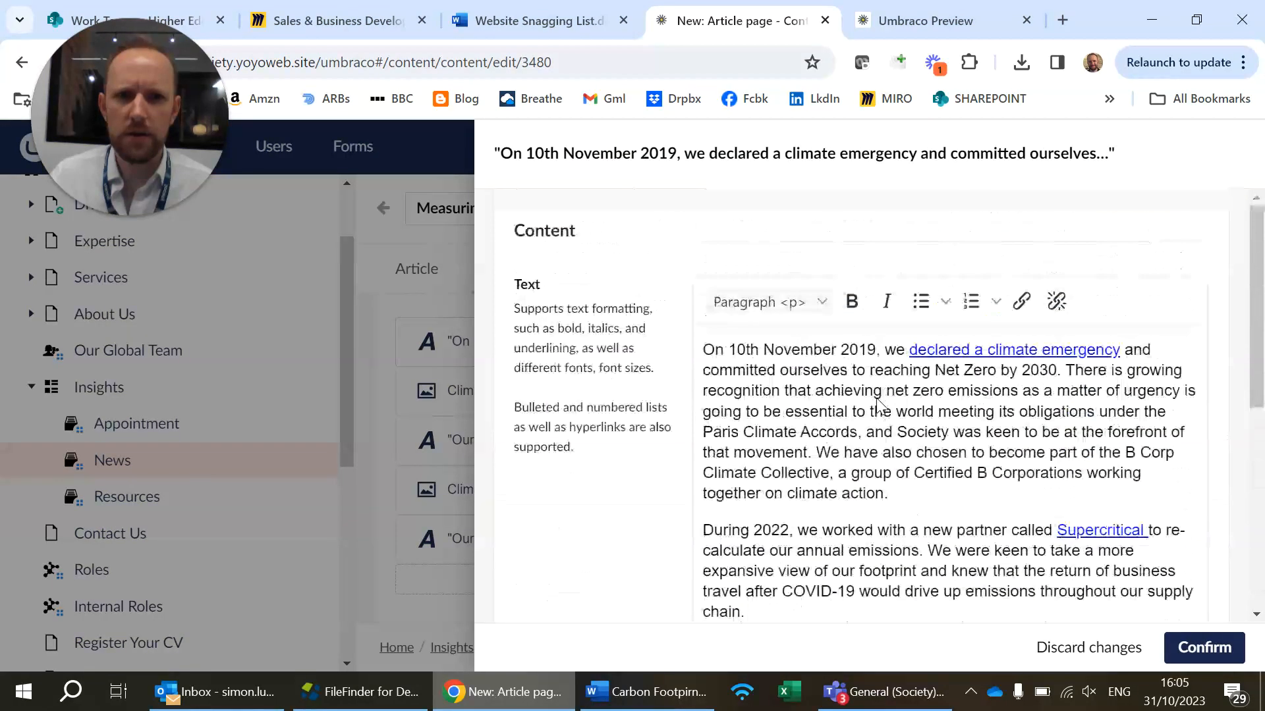
pyautogui.scroll(-3, 879, 398)
pyautogui.click(1239, 652)
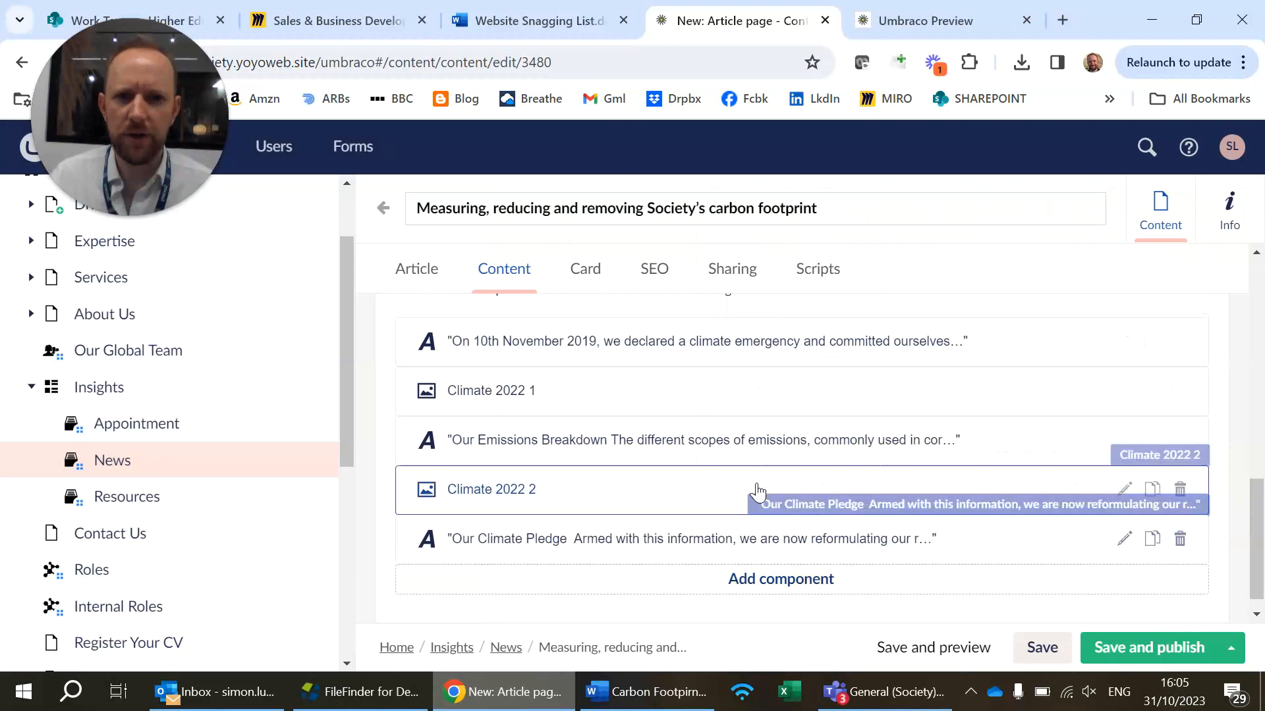
# Add a blank line between the Scope 3 bullet and the "As Society does not own" paragraph in the "Our Emissions Breakdown" component
pyautogui.click(742, 450)
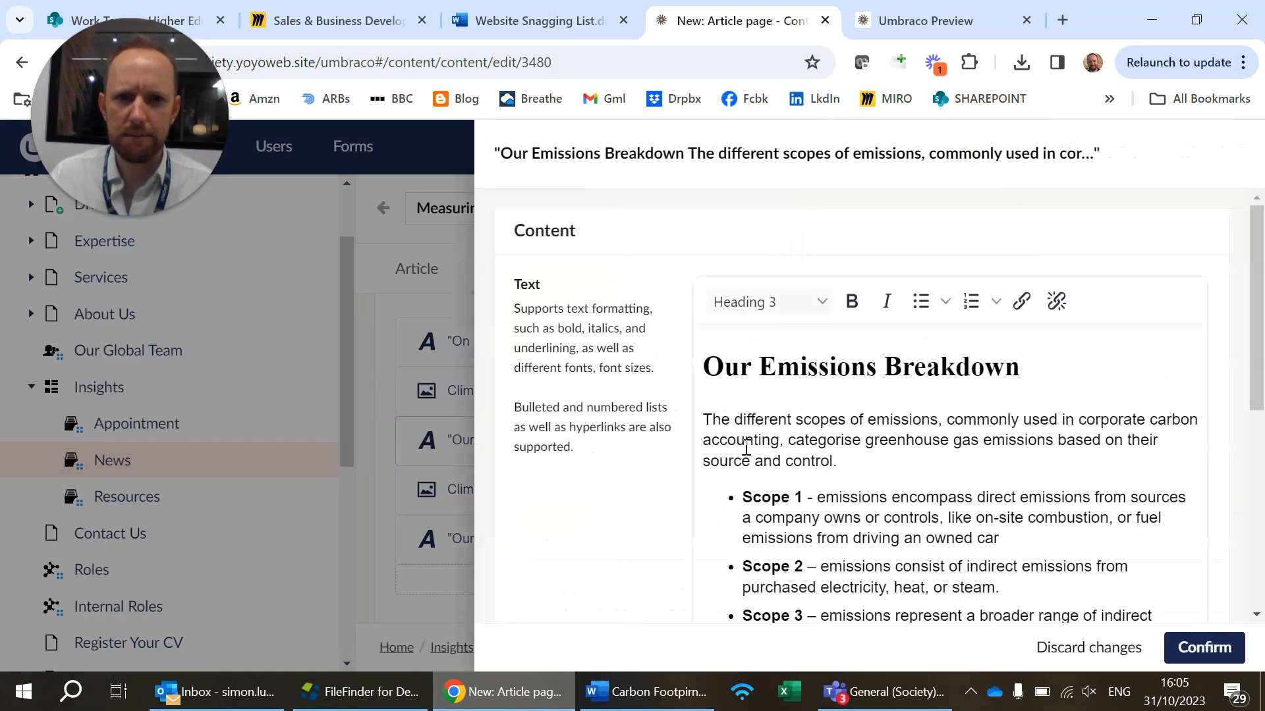
pyautogui.scroll(-4, 844, 470)
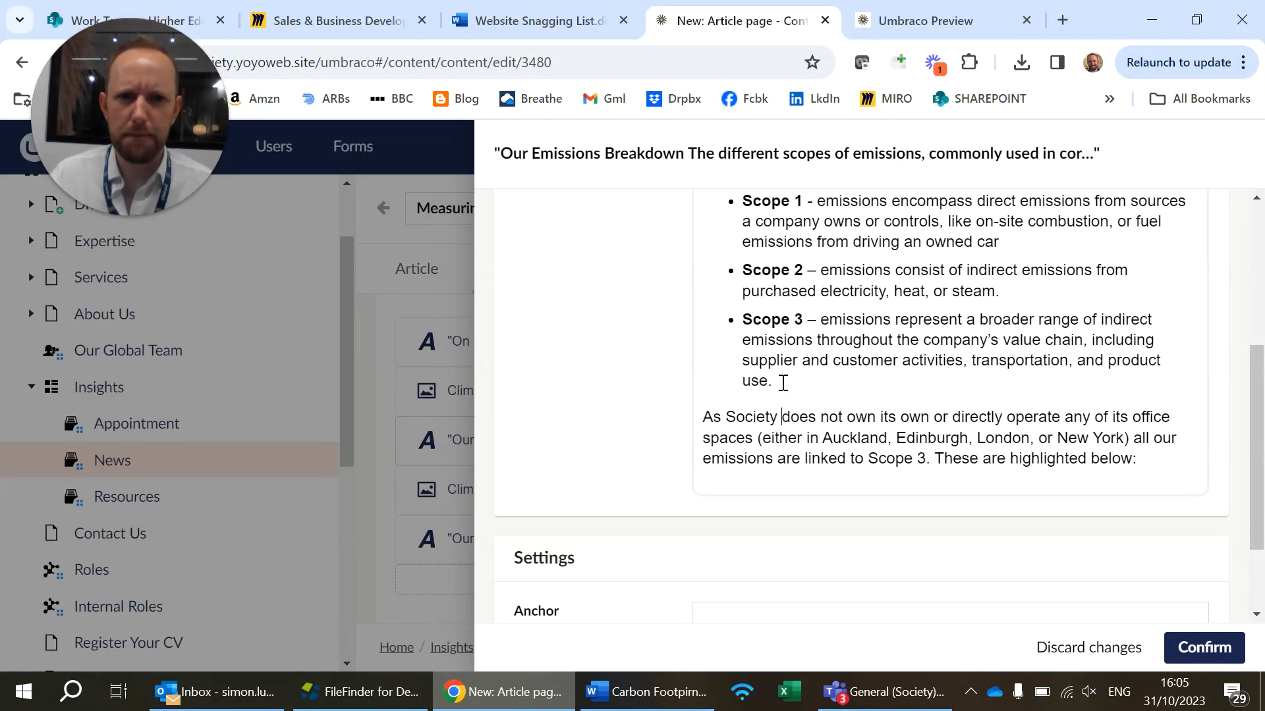
pyautogui.press('Return')
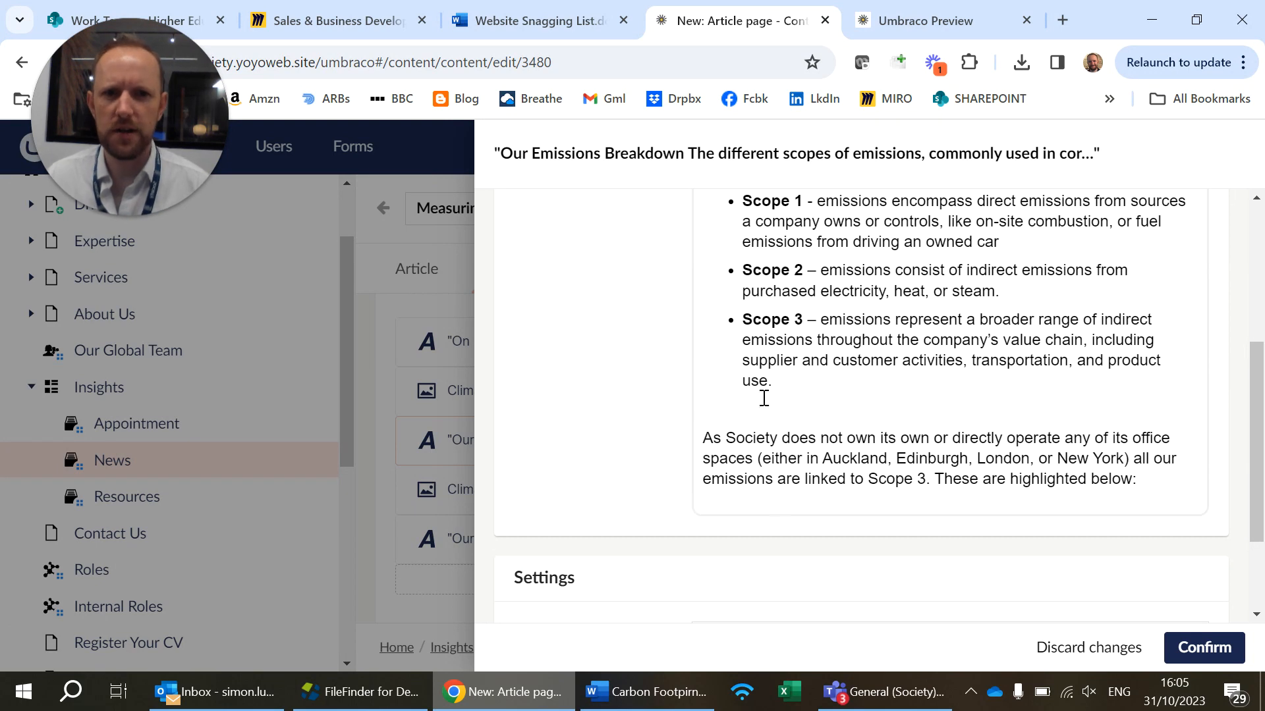
pyautogui.click(1220, 646)
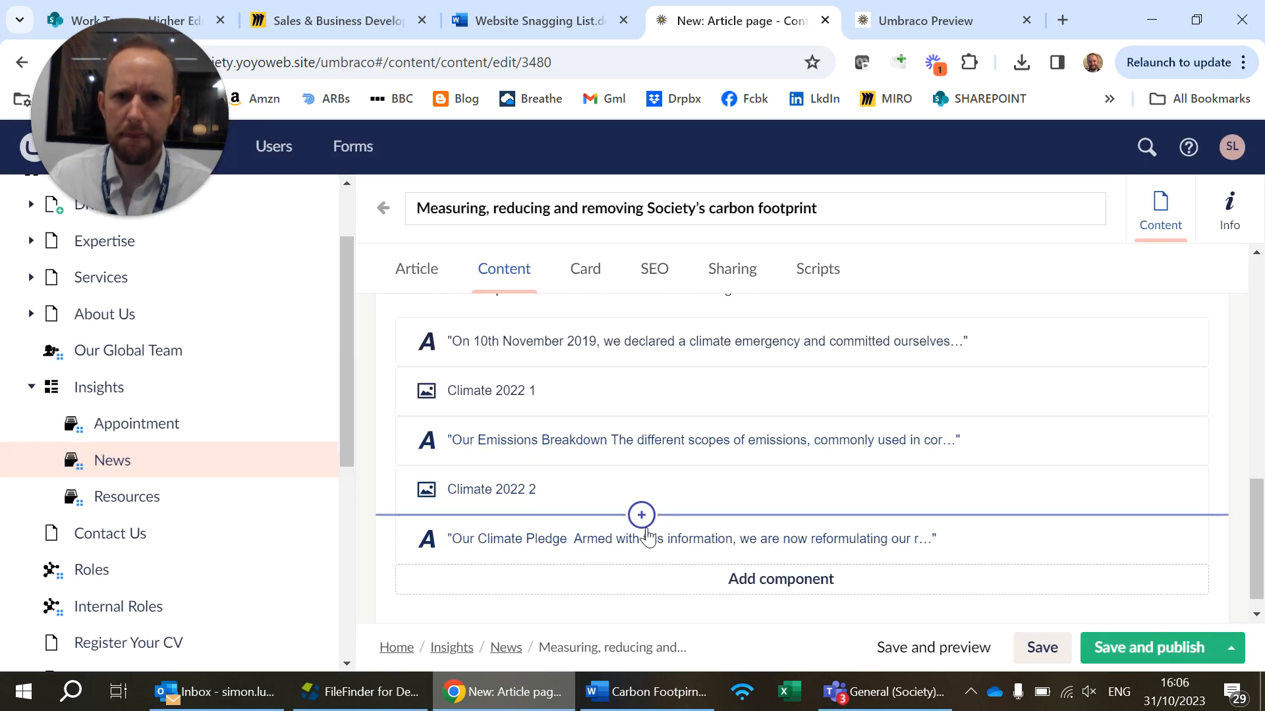
# Add a line break after the bullet list in the "Our Climate Pledge" component, then save and publish the article
pyautogui.click(645, 542)
pyautogui.scroll(-4, 911, 472)
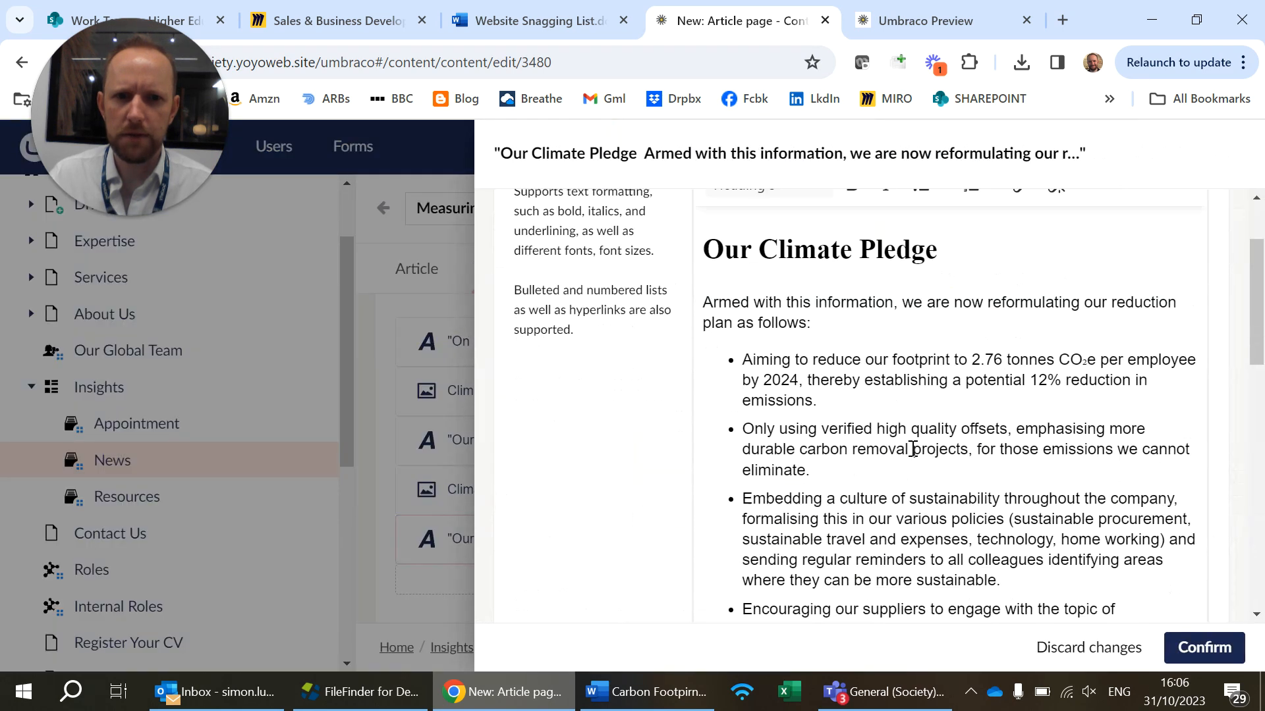
pyautogui.scroll(-3, 889, 469)
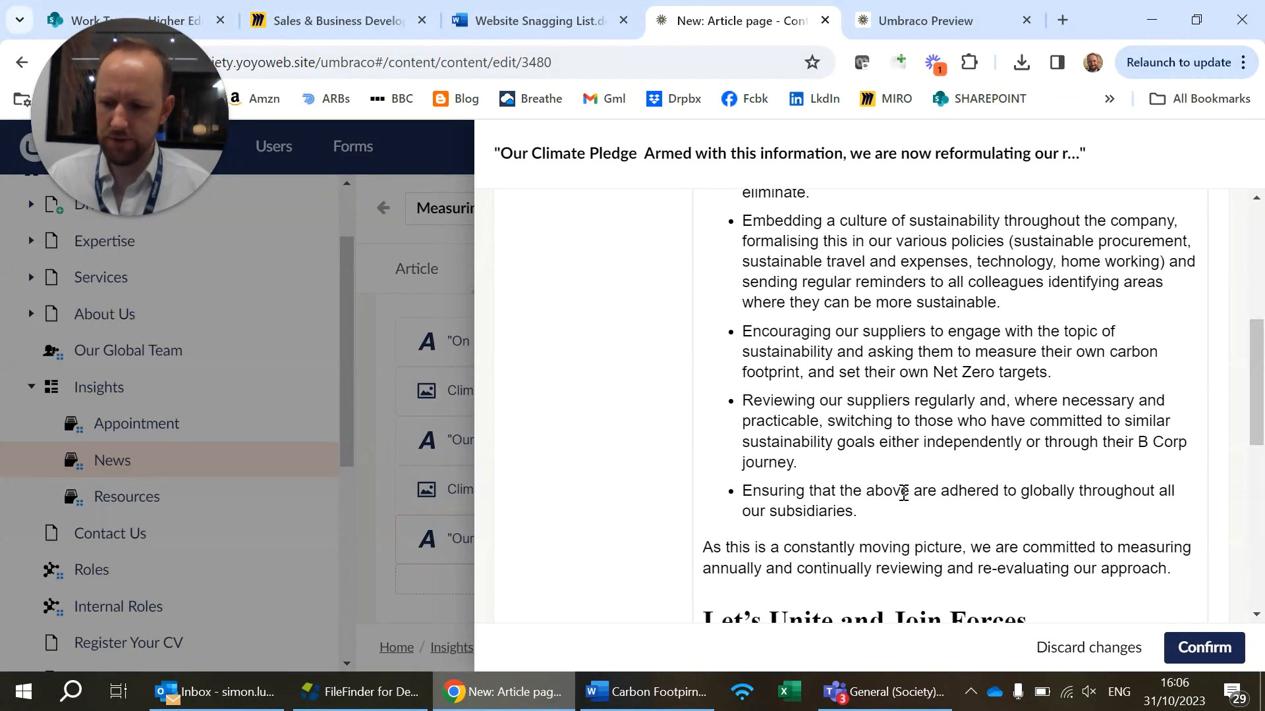
pyautogui.hotkey('shift', 'Return')
pyautogui.scroll(-7, 1052, 547)
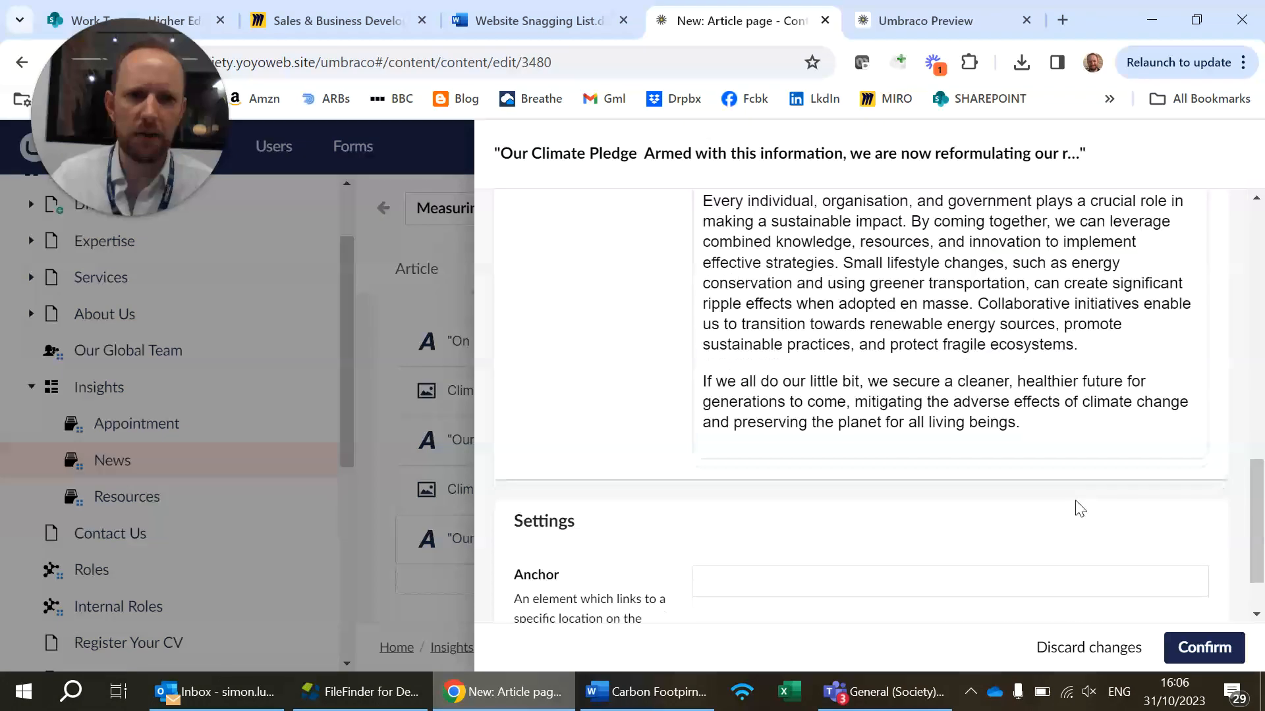
pyautogui.click(1186, 647)
pyautogui.click(1159, 649)
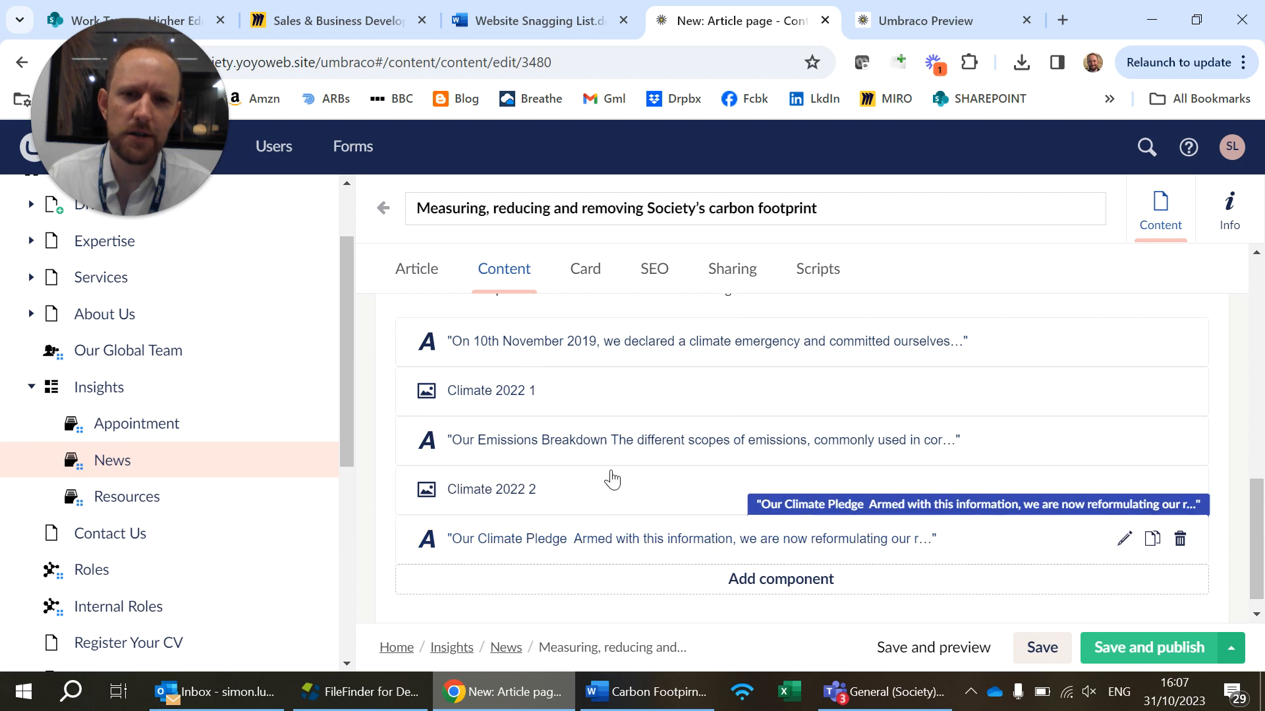
# Browse the components available for the article and open a new Quote component
pyautogui.click(823, 584)
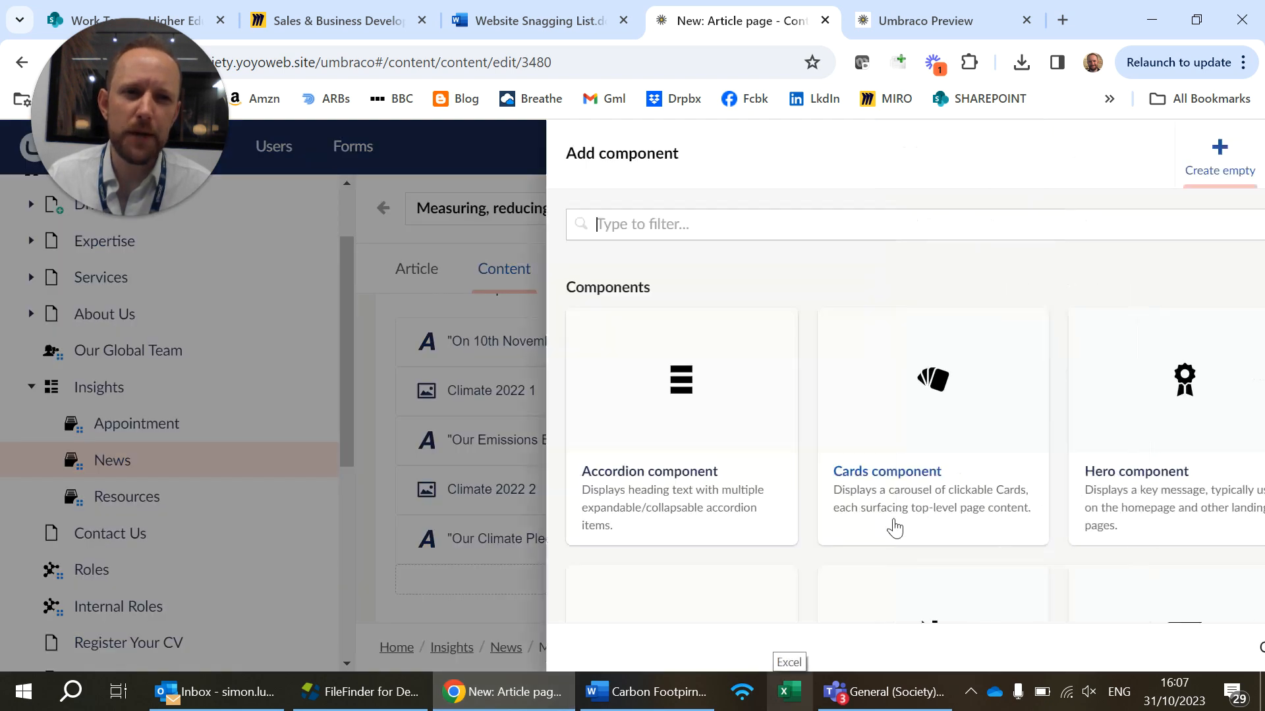
pyautogui.scroll(-5, 913, 448)
pyautogui.scroll(-10, 914, 451)
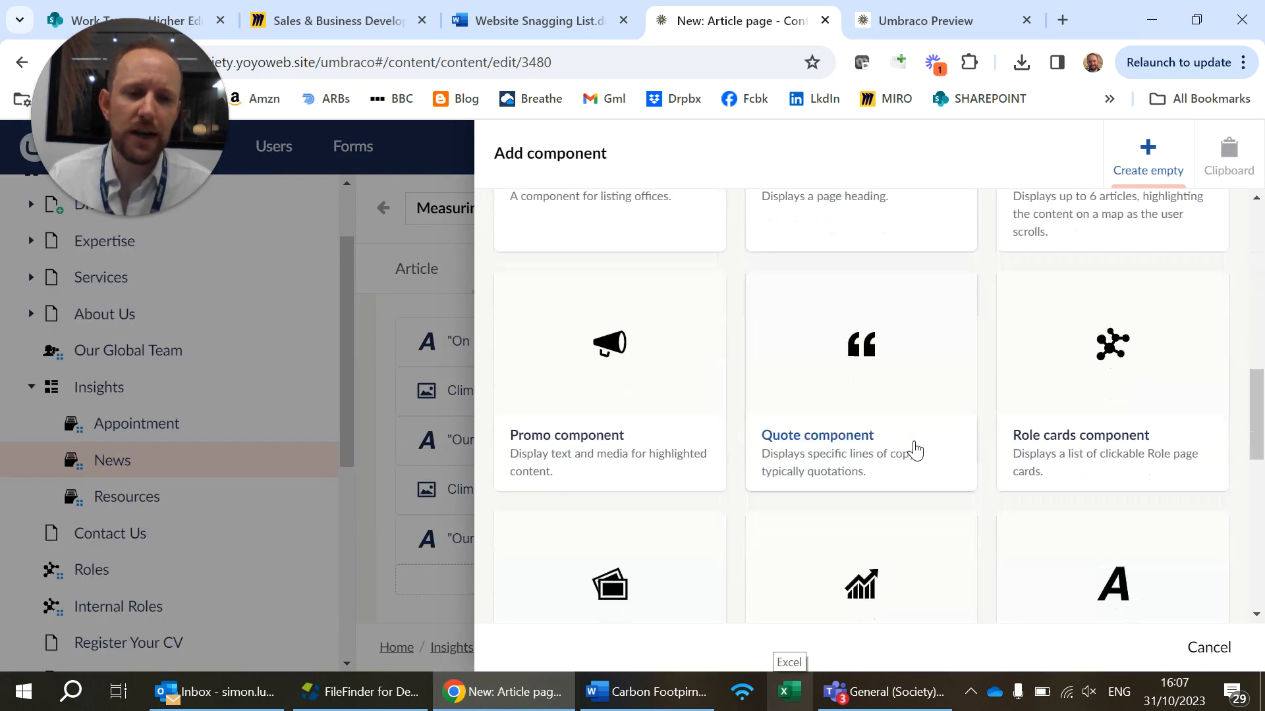
pyautogui.scroll(5, 915, 449)
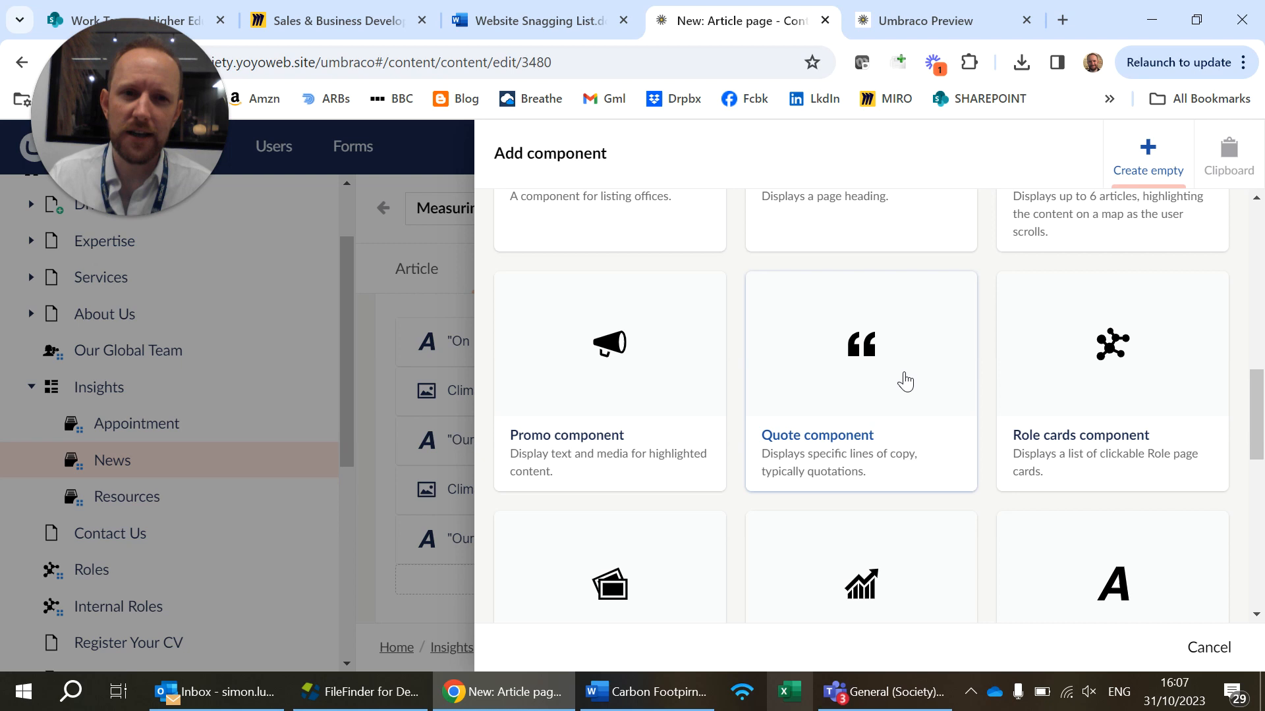
pyautogui.click(903, 388)
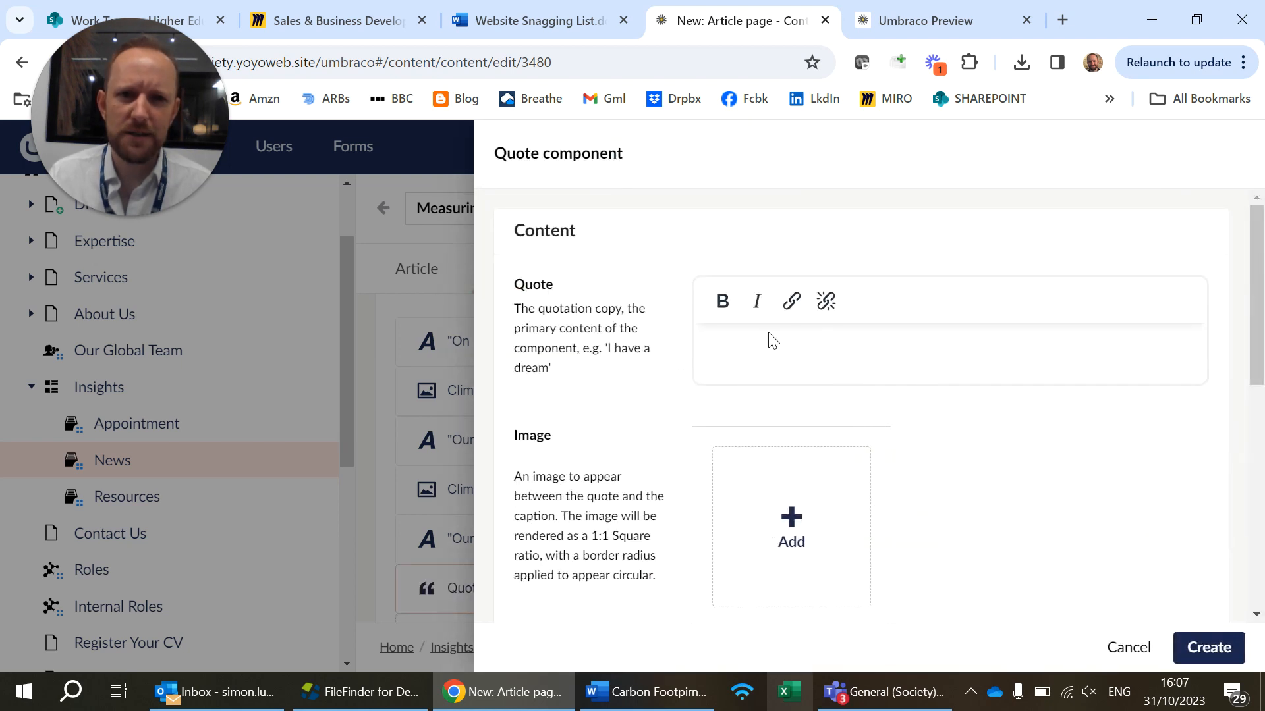
# Examine the Quote component's quote, image, caption and caption context fields, then discard its creation
pyautogui.scroll(-5, 743, 382)
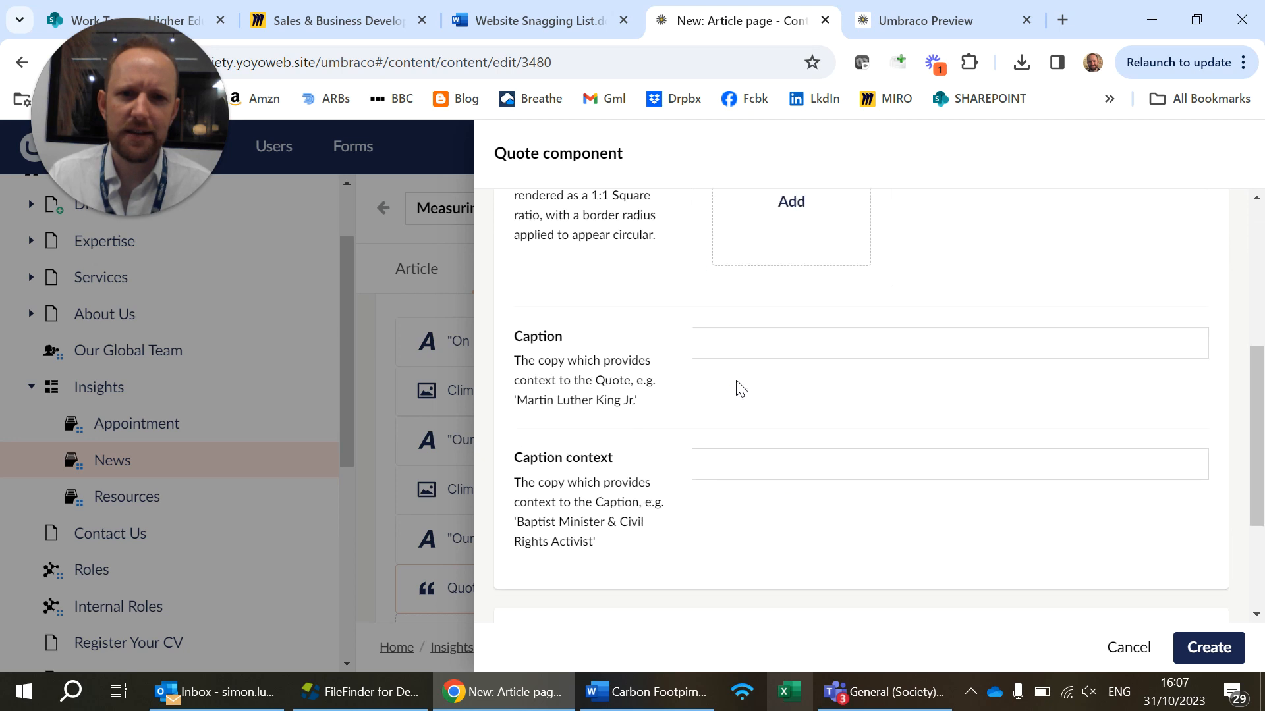
pyautogui.click(740, 286)
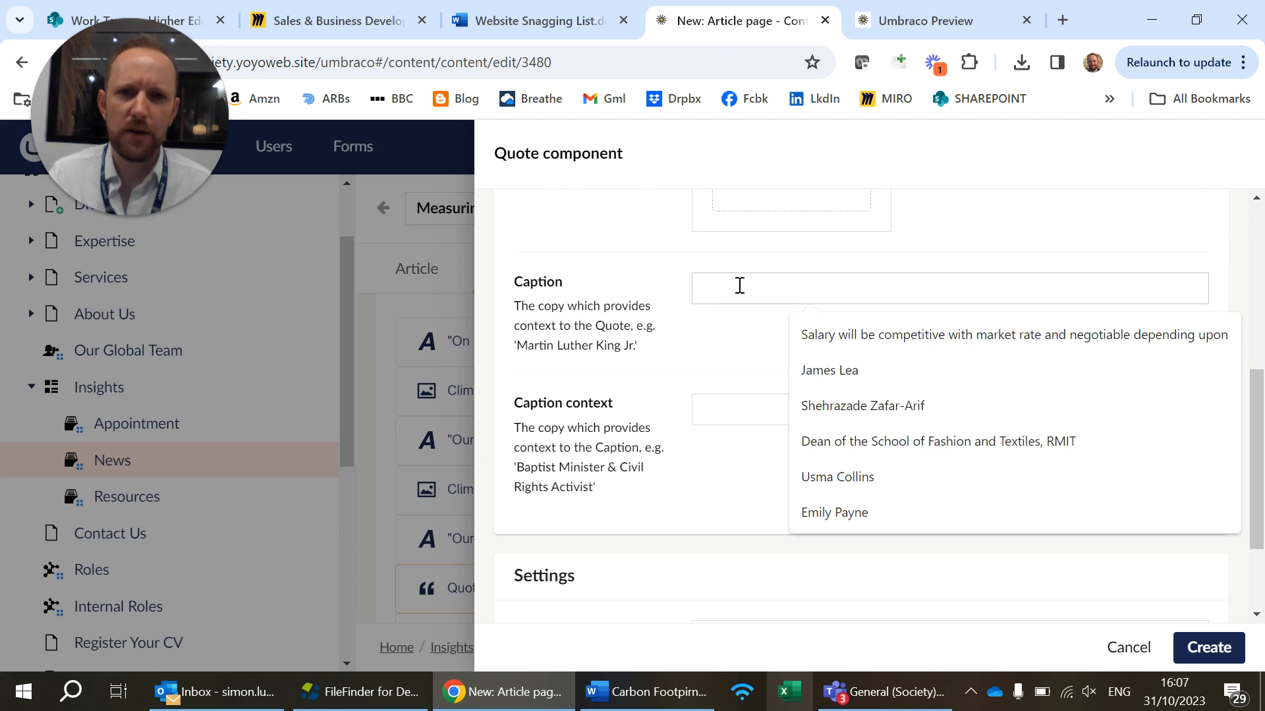
pyautogui.click(591, 472)
pyautogui.click(713, 399)
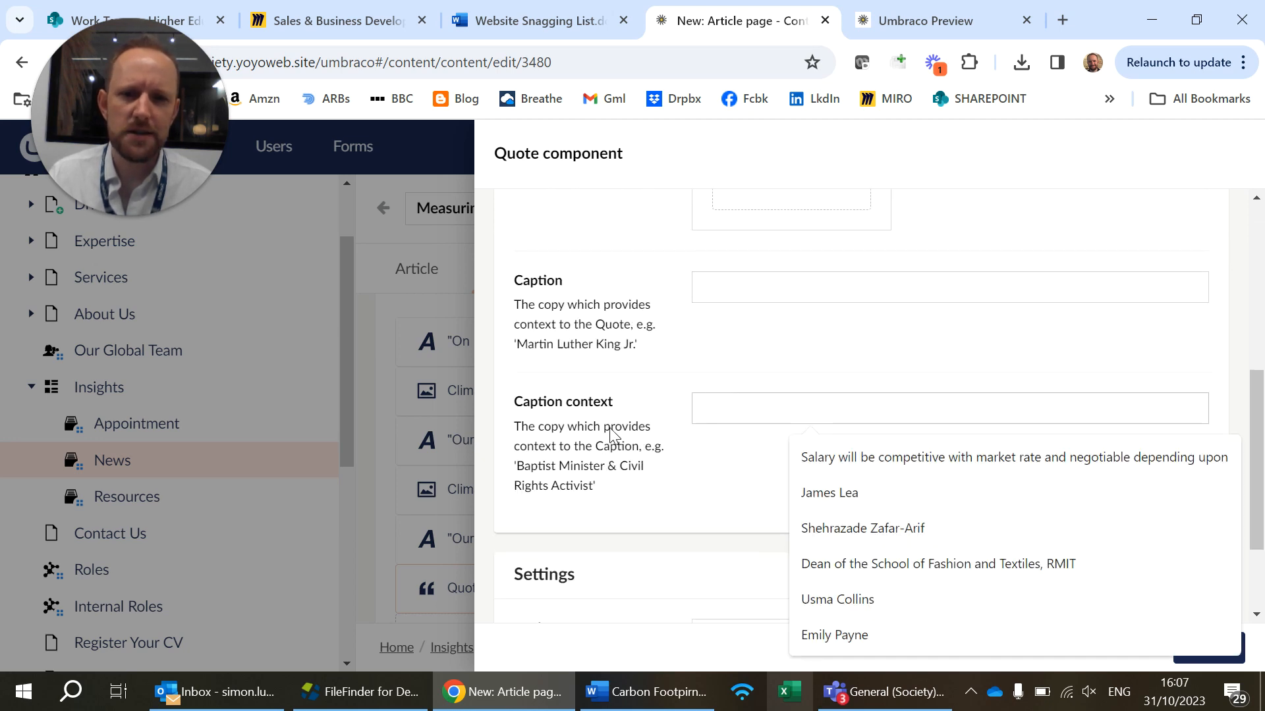
pyautogui.scroll(5, 680, 370)
pyautogui.click(1053, 362)
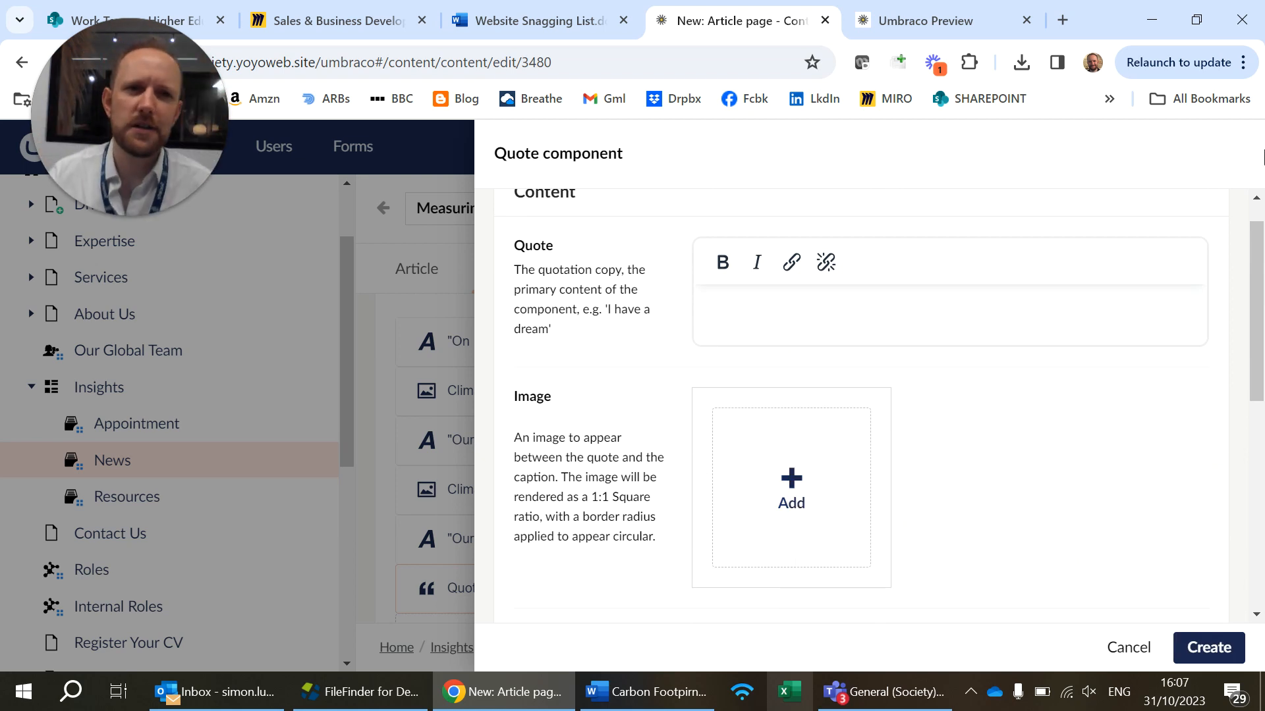
pyautogui.click(1128, 649)
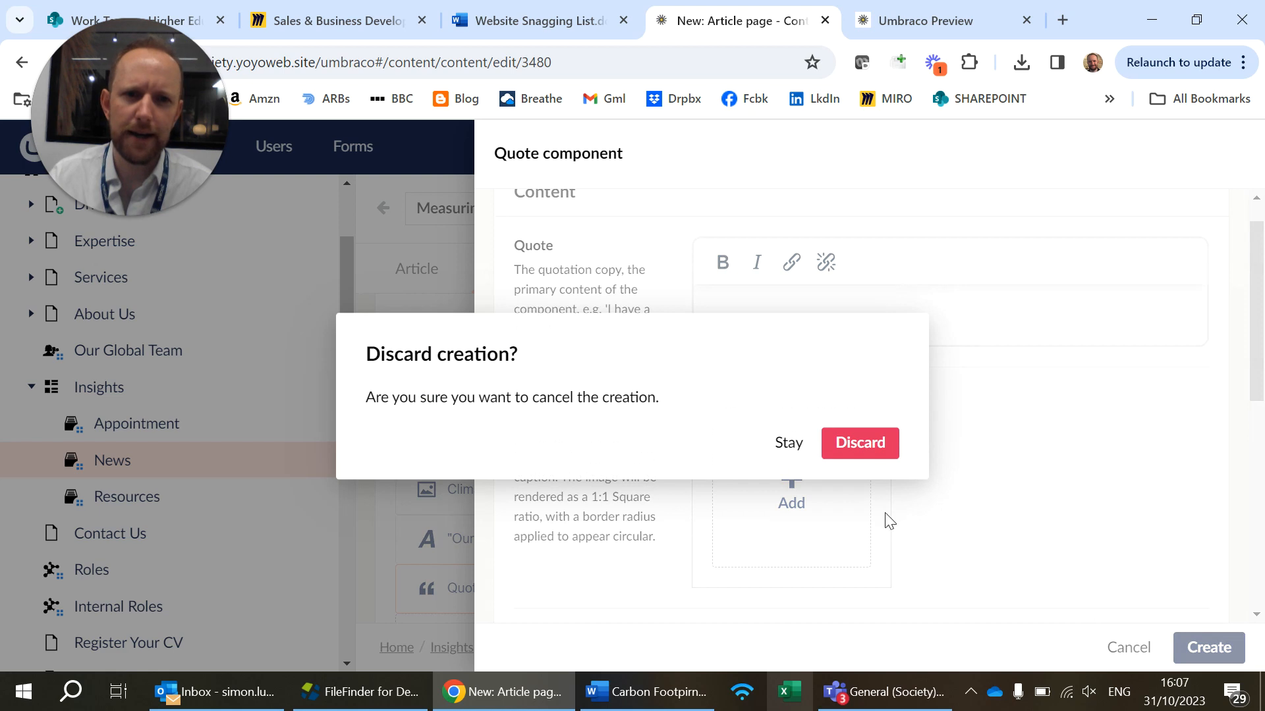
pyautogui.click(860, 444)
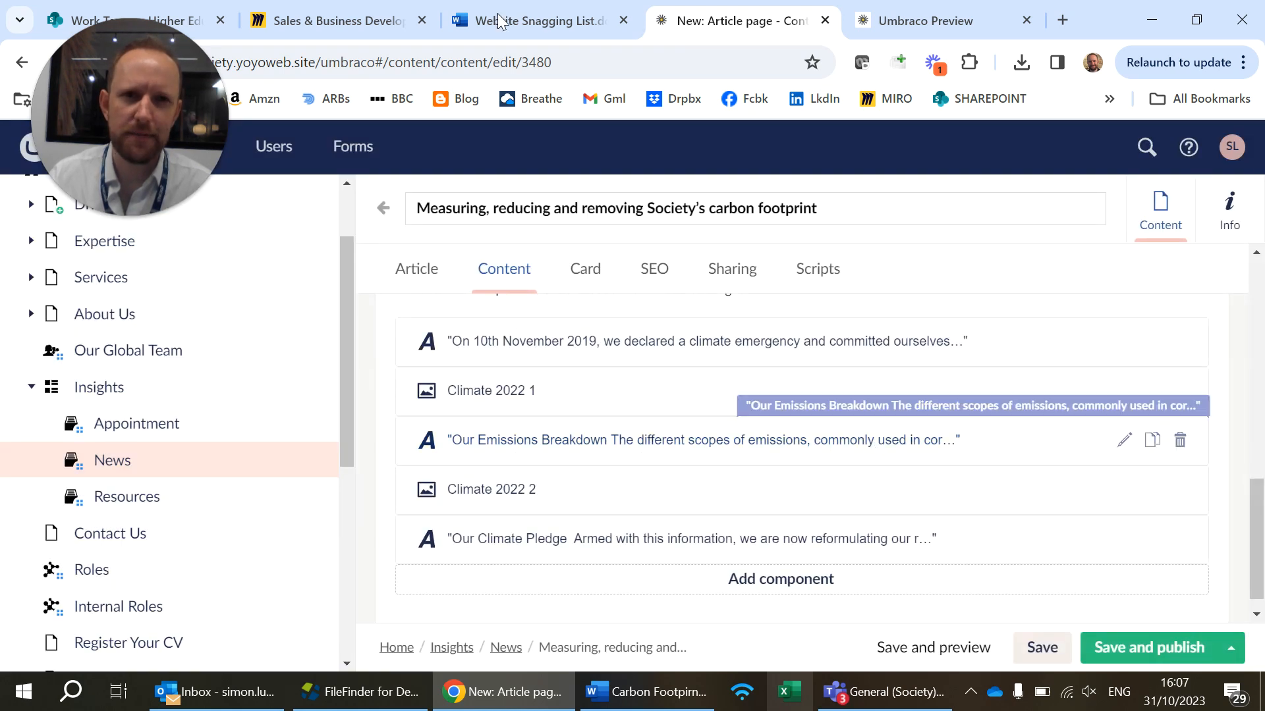
pyautogui.click(174, 216)
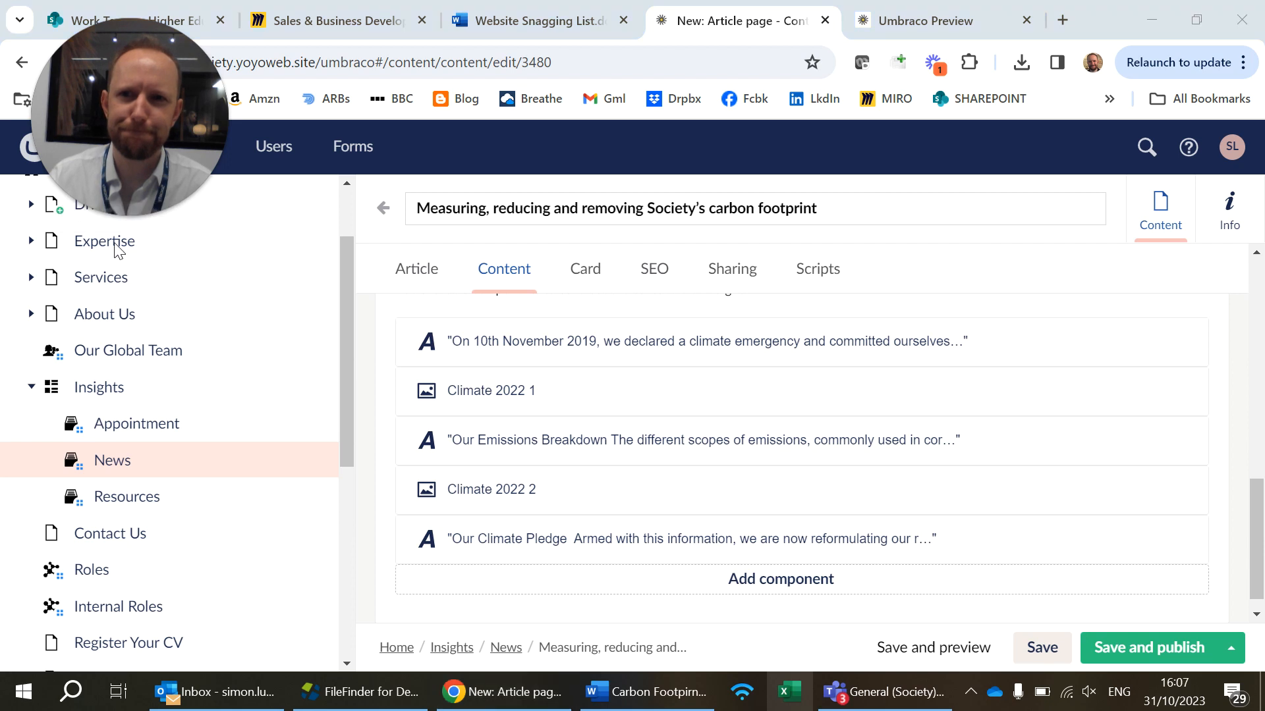